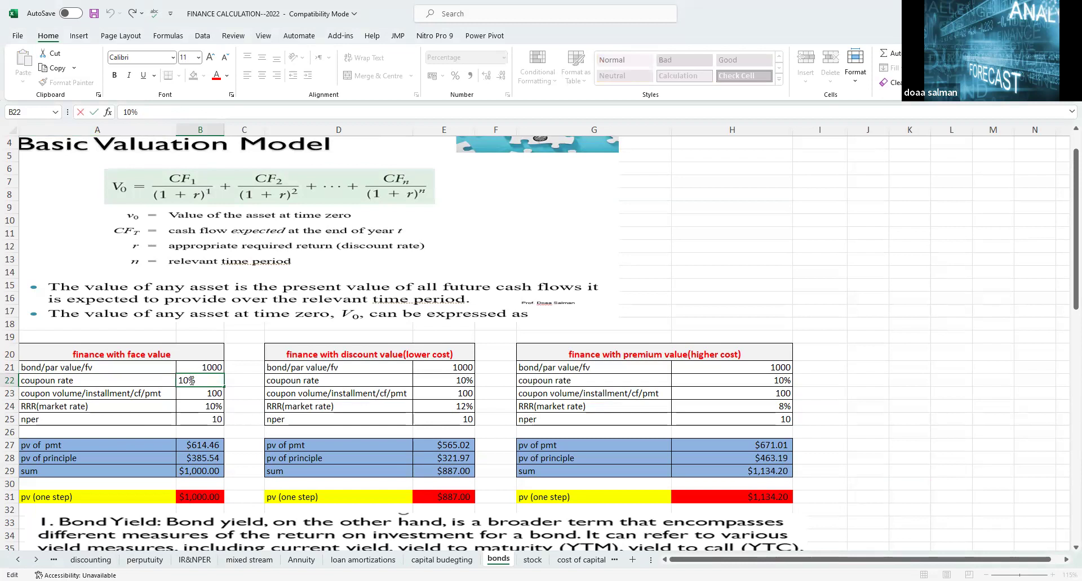
# - Review the coupon rate, coupon volume formula, market rate and nper in the face value table
pyautogui.click(198, 114)
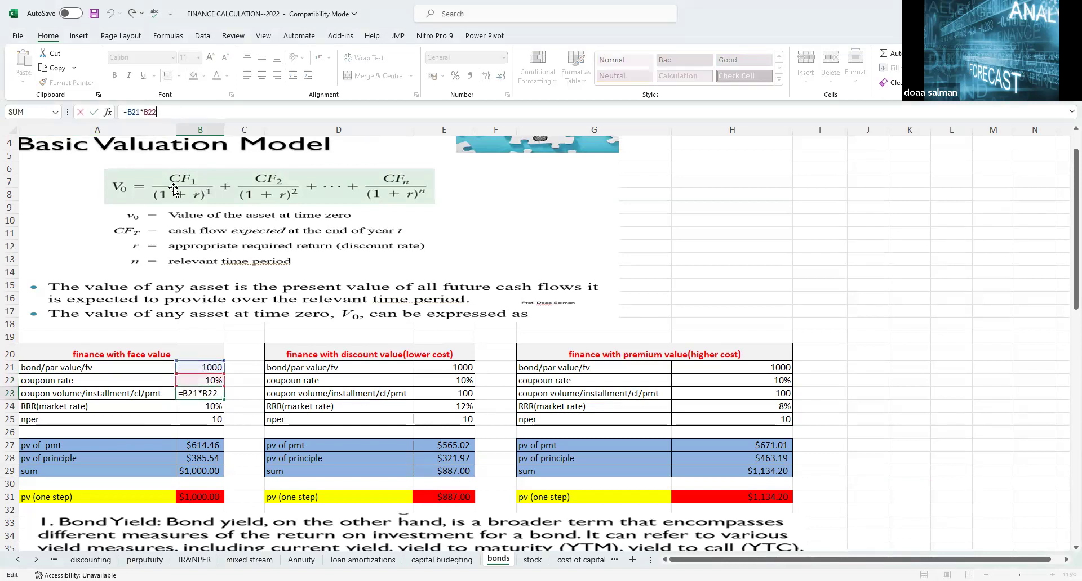
pyautogui.click(176, 432)
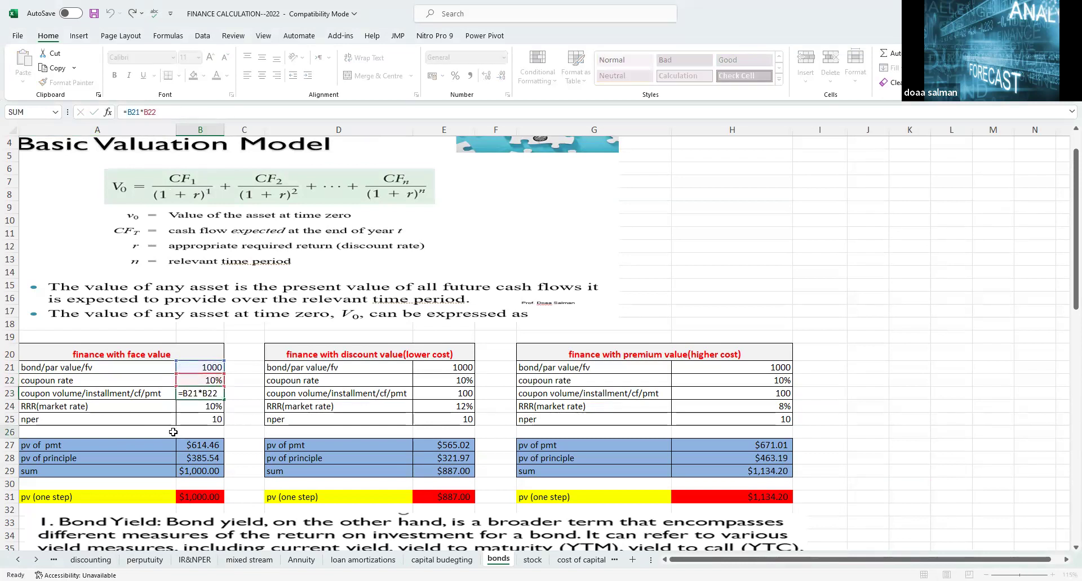
pyautogui.click(209, 394)
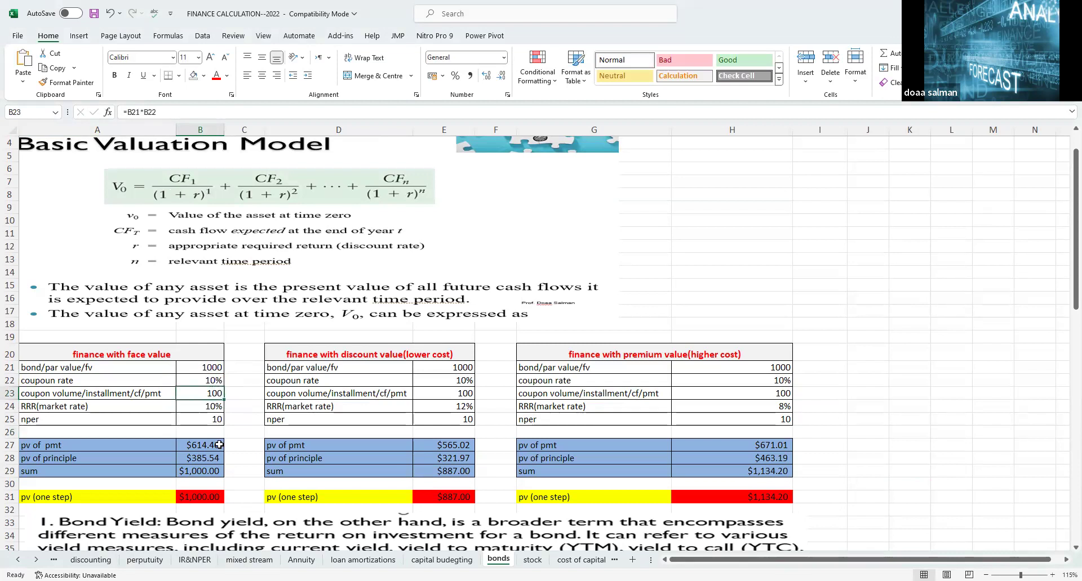
pyautogui.click(209, 407)
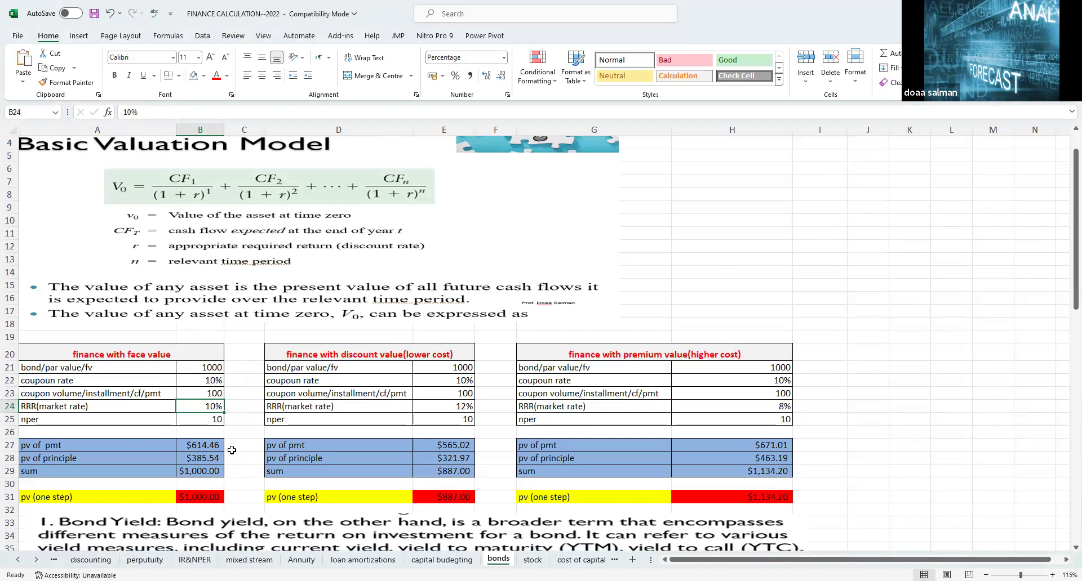
pyautogui.click(211, 422)
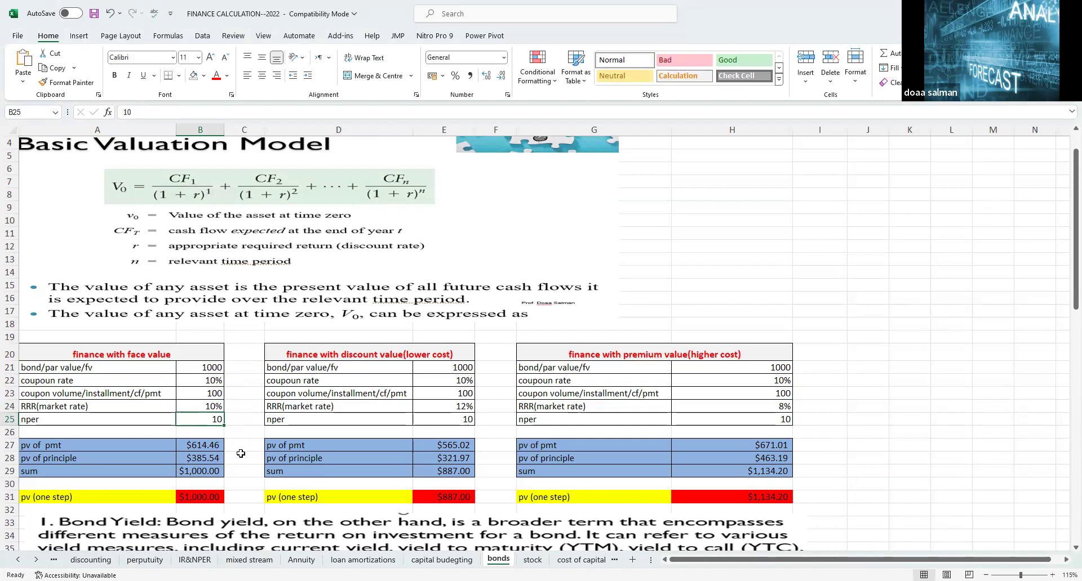
# - Clear the existing formula from the pv of pmt cell B27 in the face value table
pyautogui.click(208, 442)
pyautogui.click(205, 109)
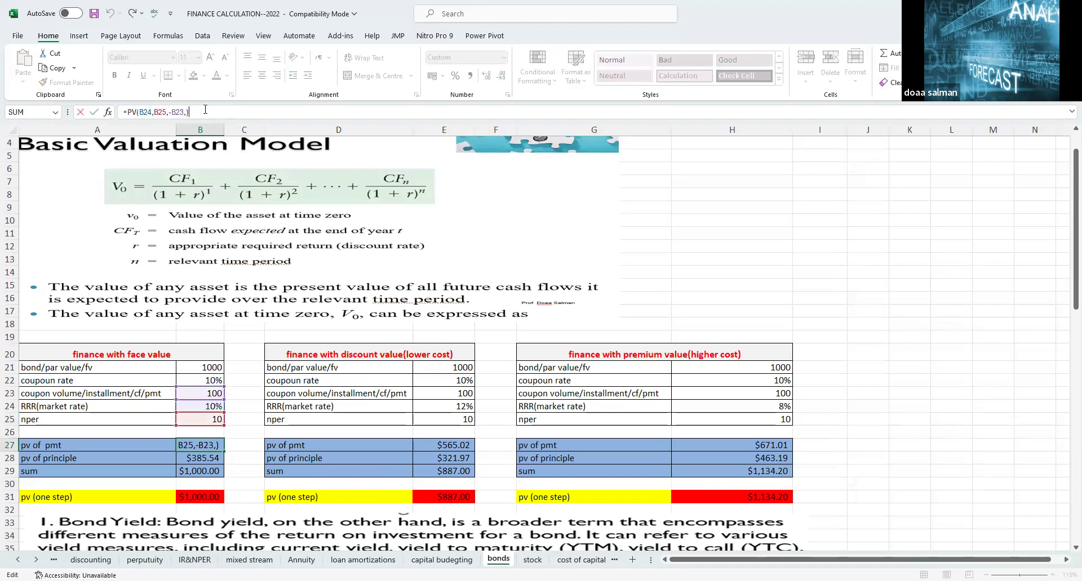
pyautogui.press('BackSpace')
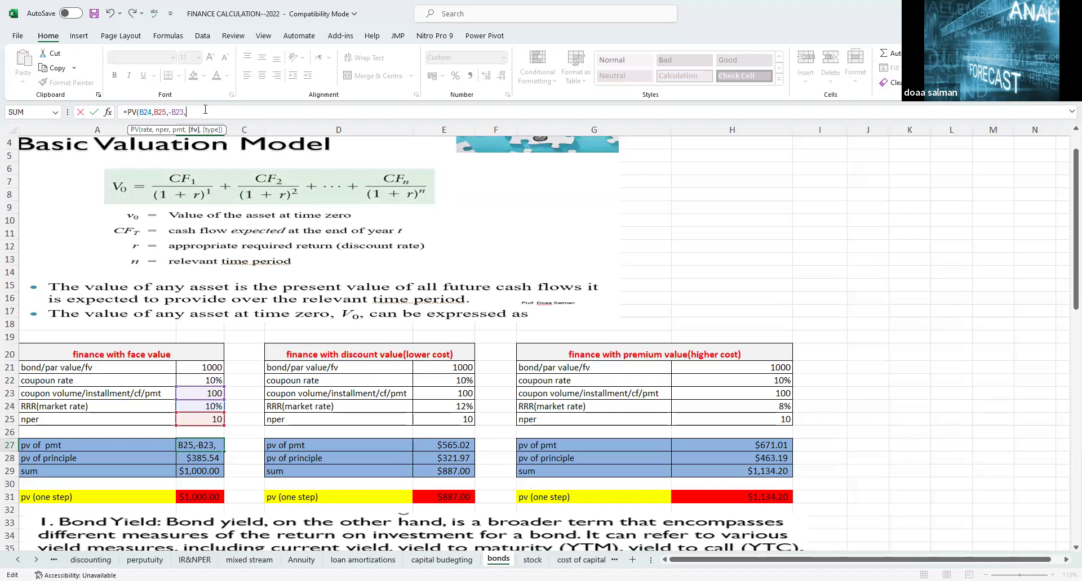
pyautogui.press('BackSpace')
pyautogui.press('BackSpace')
pyautogui.press('BackSpace')
pyautogui.press('BackSpace')
pyautogui.press('BackSpace')
pyautogui.press('BackSpace')
pyautogui.press('BackSpace')
pyautogui.press('BackSpace')
pyautogui.press('BackSpace')
pyautogui.press('BackSpace')
pyautogui.press('BackSpace')
pyautogui.press('BackSpace')
pyautogui.press('BackSpace')
pyautogui.press('BackSpace')
pyautogui.press('BackSpace')
pyautogui.press('BackSpace')
pyautogui.press('BackSpace')
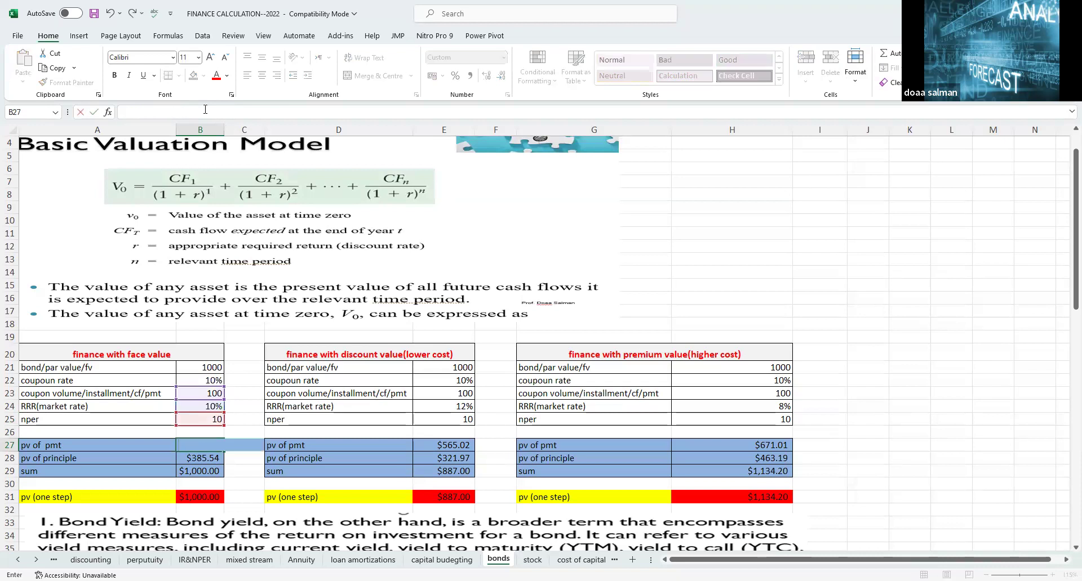
# - Enter =pv(B24,B25,-B23) in B27 to compute the present value of the coupon payments
pyautogui.write('=')
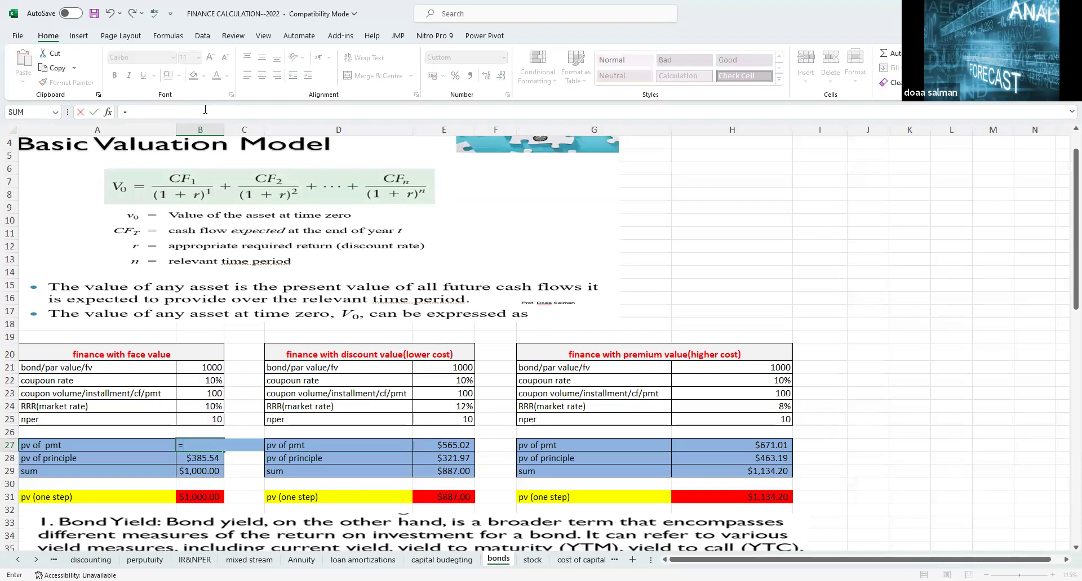
pyautogui.write('pv(')
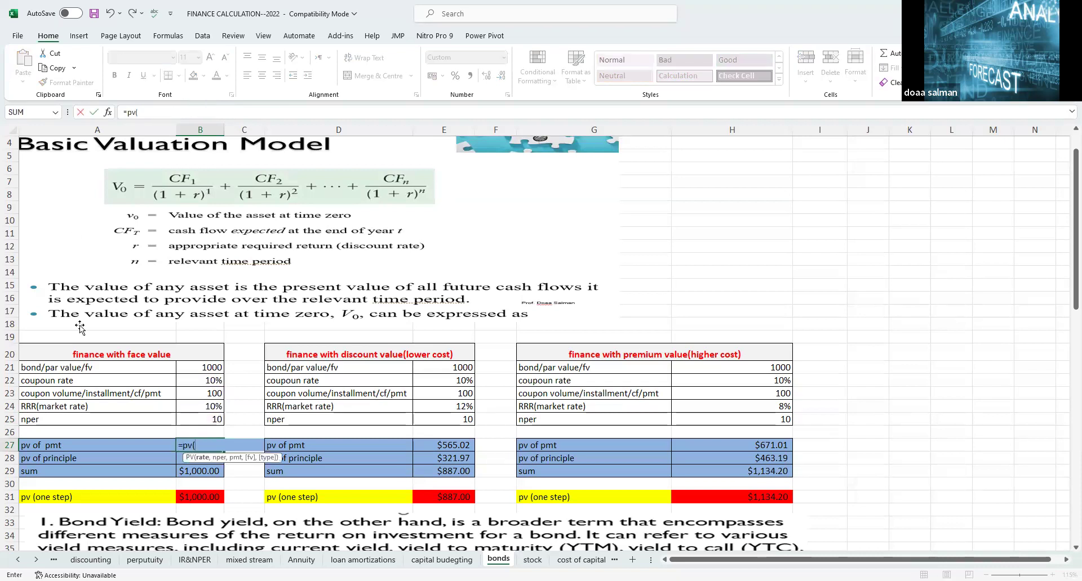
pyautogui.click(197, 406)
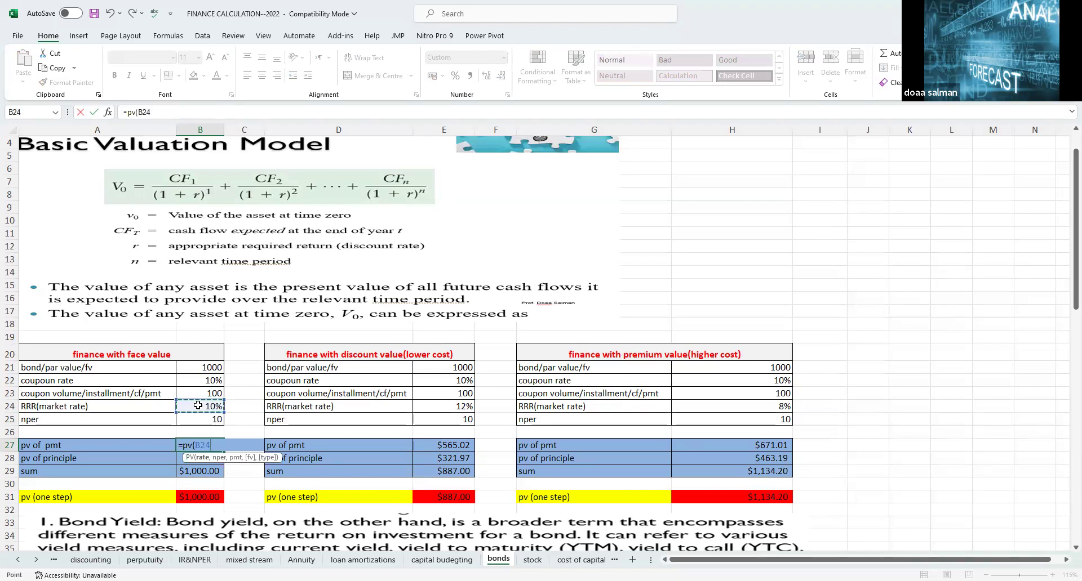
pyautogui.write(',')
pyautogui.click(205, 419)
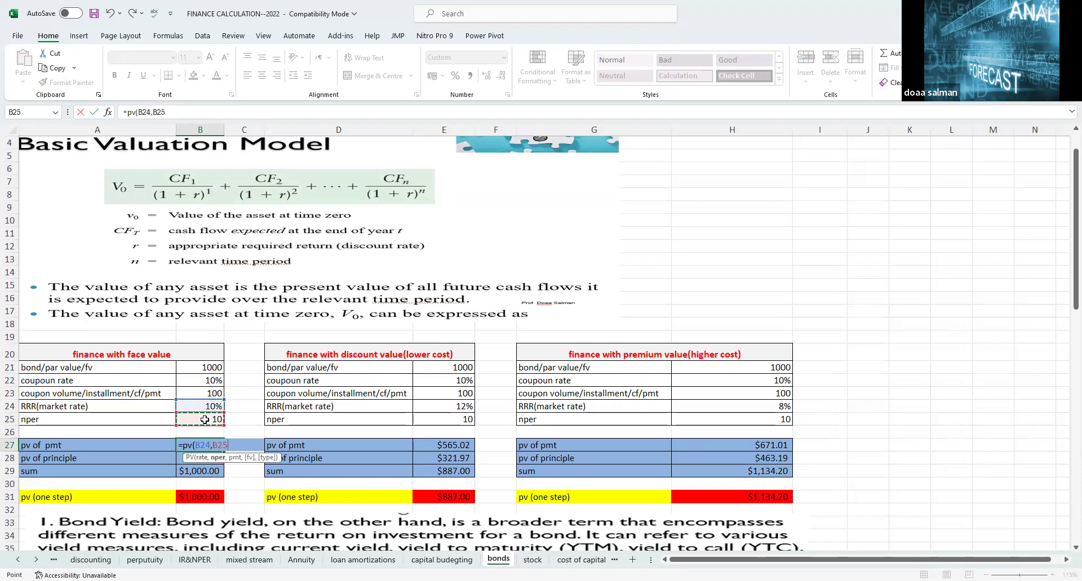
pyautogui.write(',-')
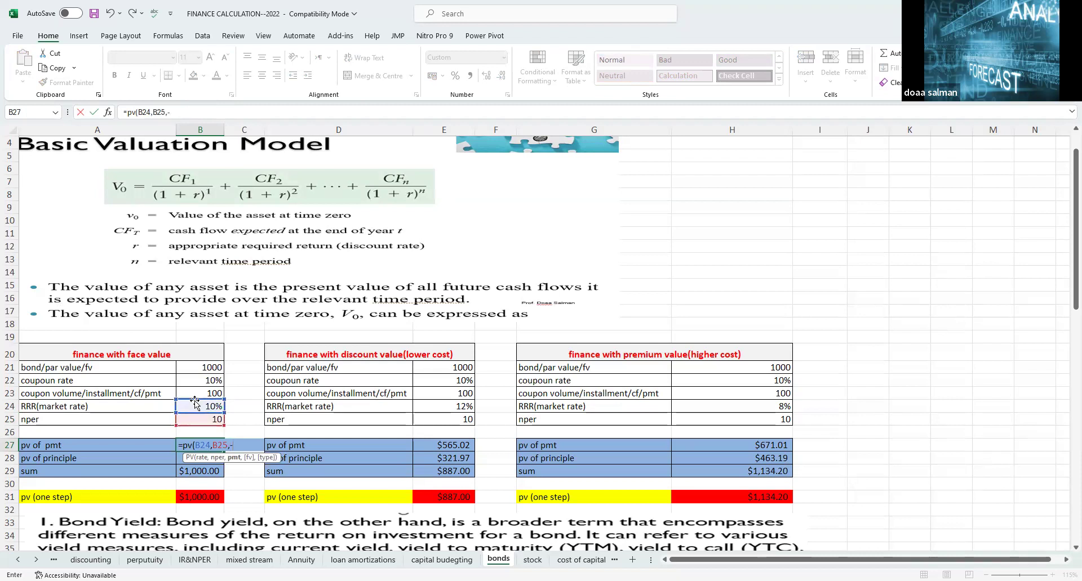
pyautogui.click(202, 393)
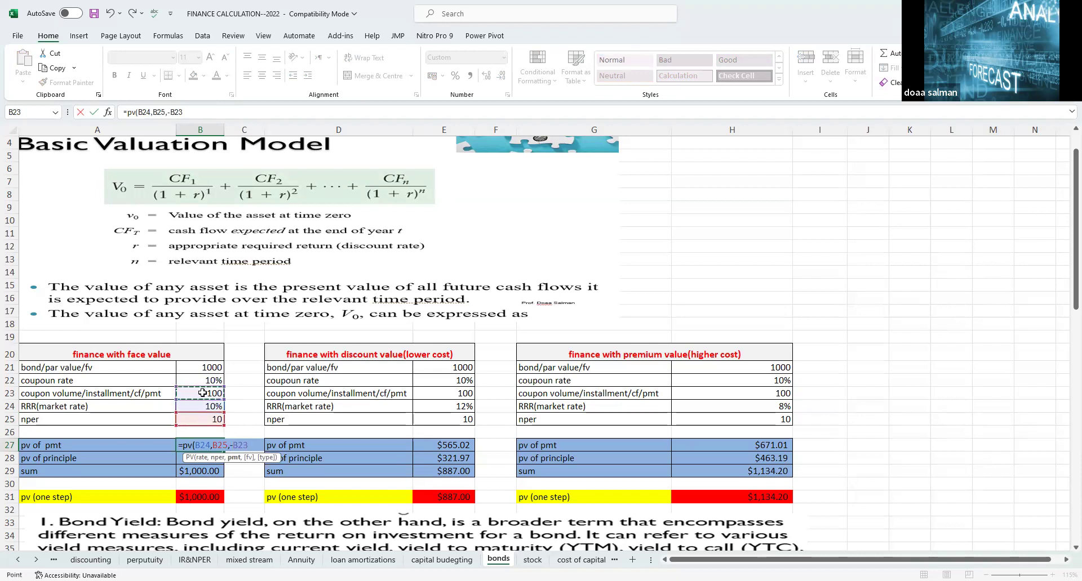
pyautogui.press('Return')
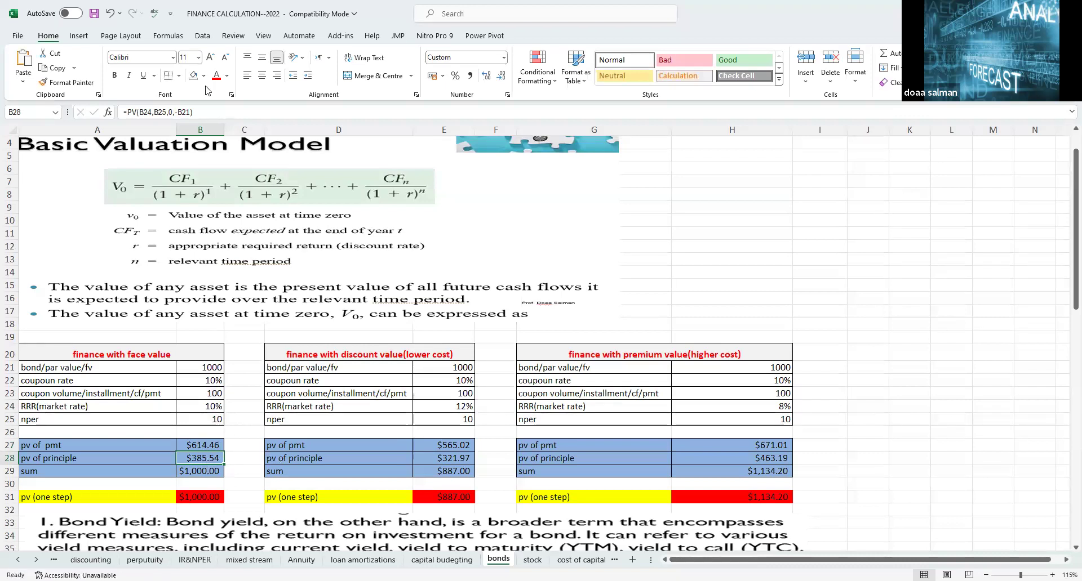
# - Replace the pv of principle formula in B28 with =pv(B24,B25,-B21), using the bond's par value
pyautogui.click(203, 112)
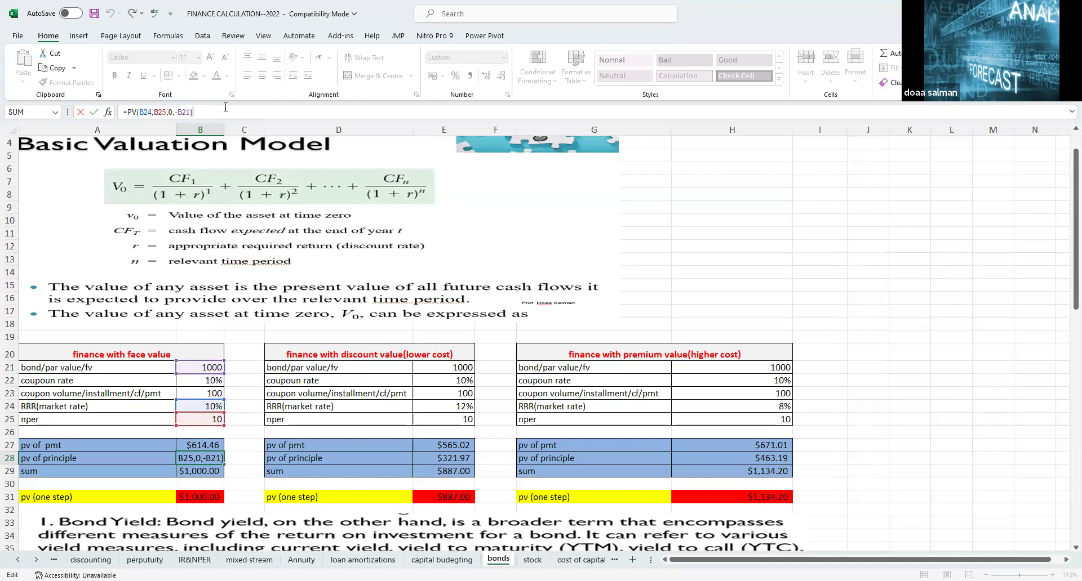
pyautogui.press('Escape')
pyautogui.write('=')
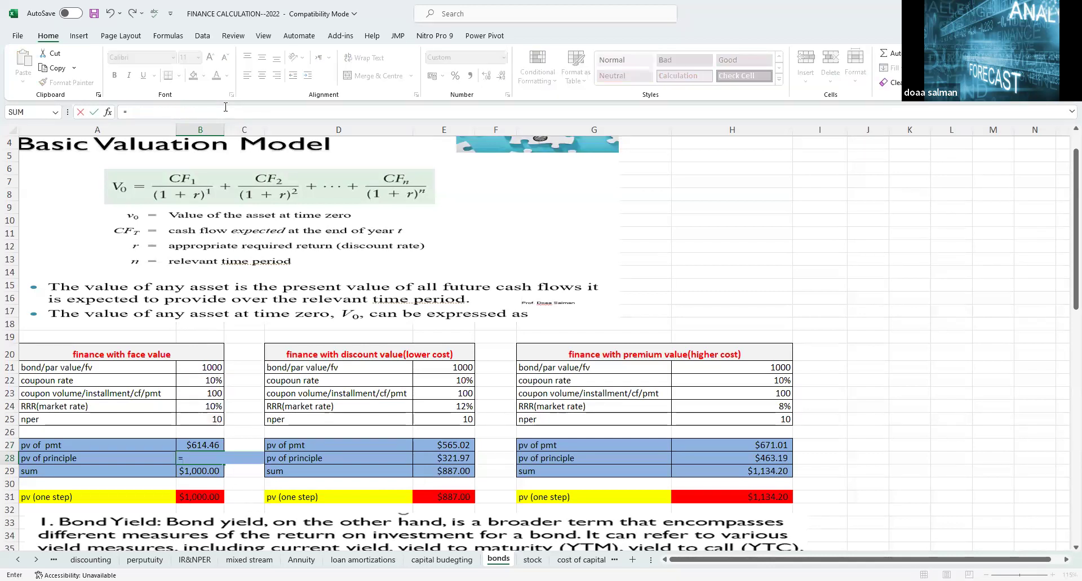
pyautogui.write('pv(')
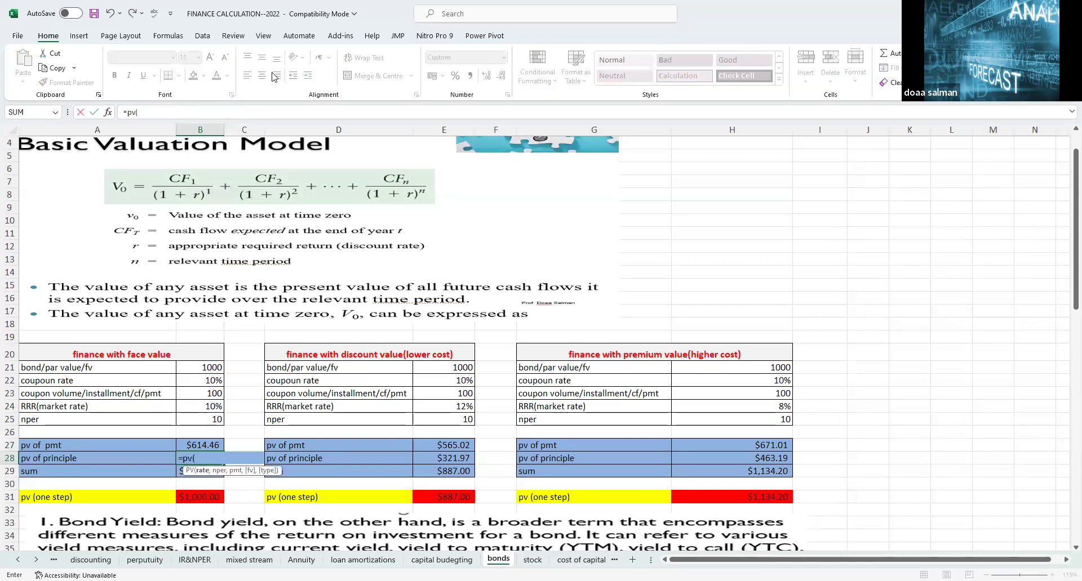
pyautogui.click(210, 407)
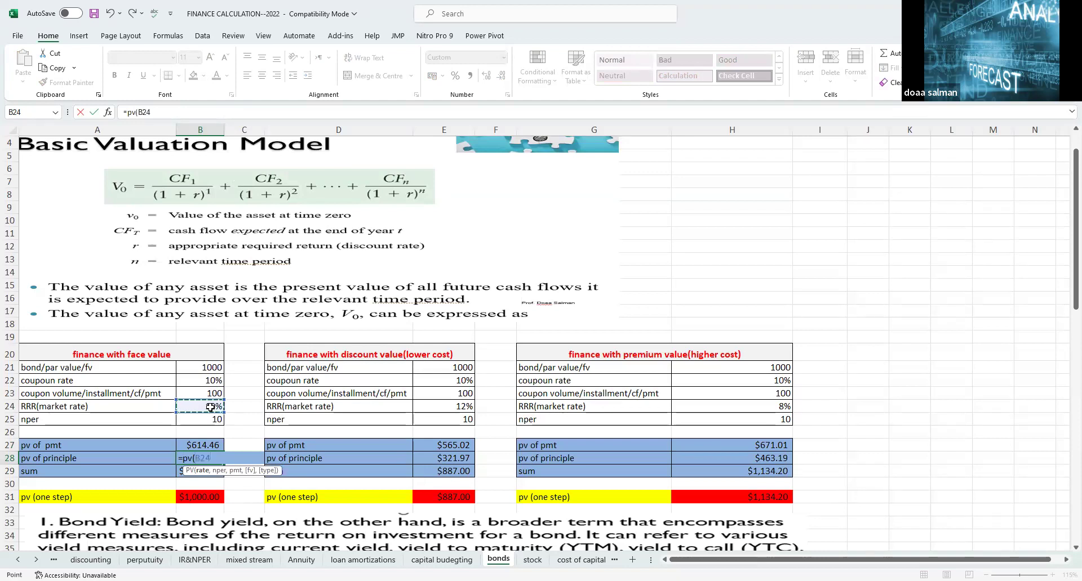
pyautogui.write(',')
pyautogui.click(213, 424)
pyautogui.write(',-')
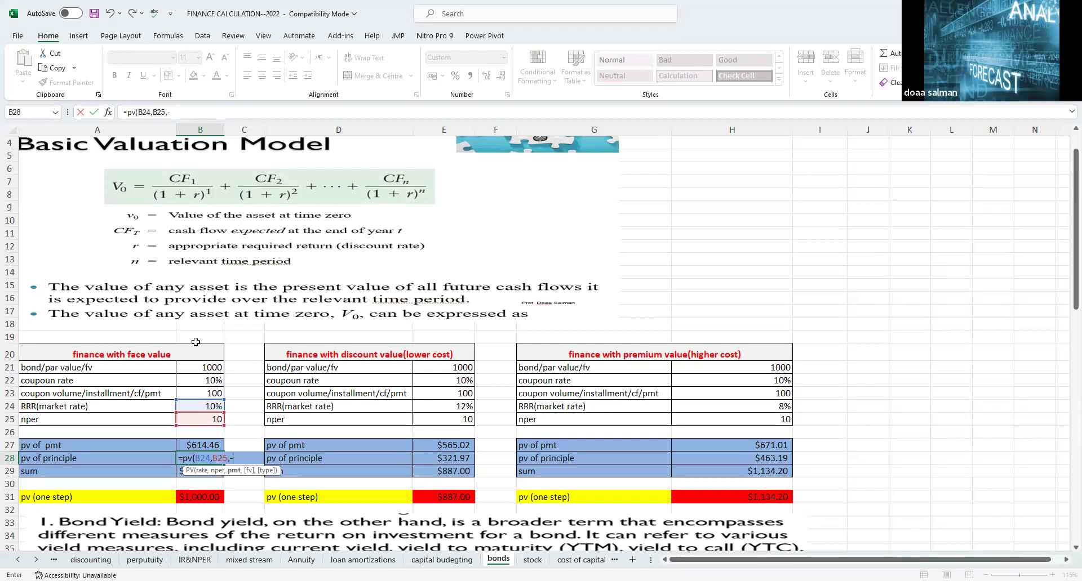
pyautogui.click(187, 368)
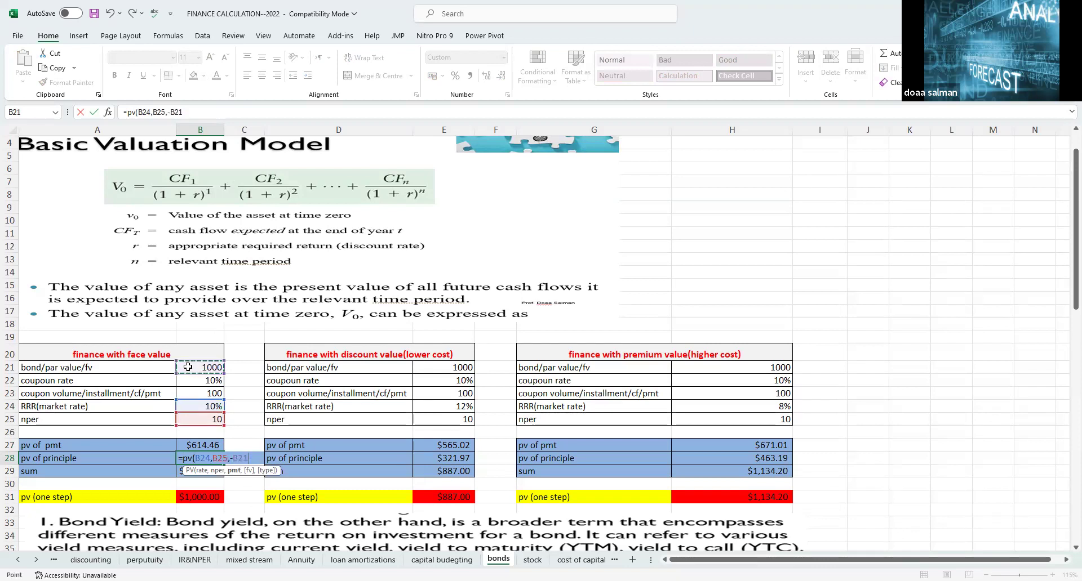
pyautogui.press('Return')
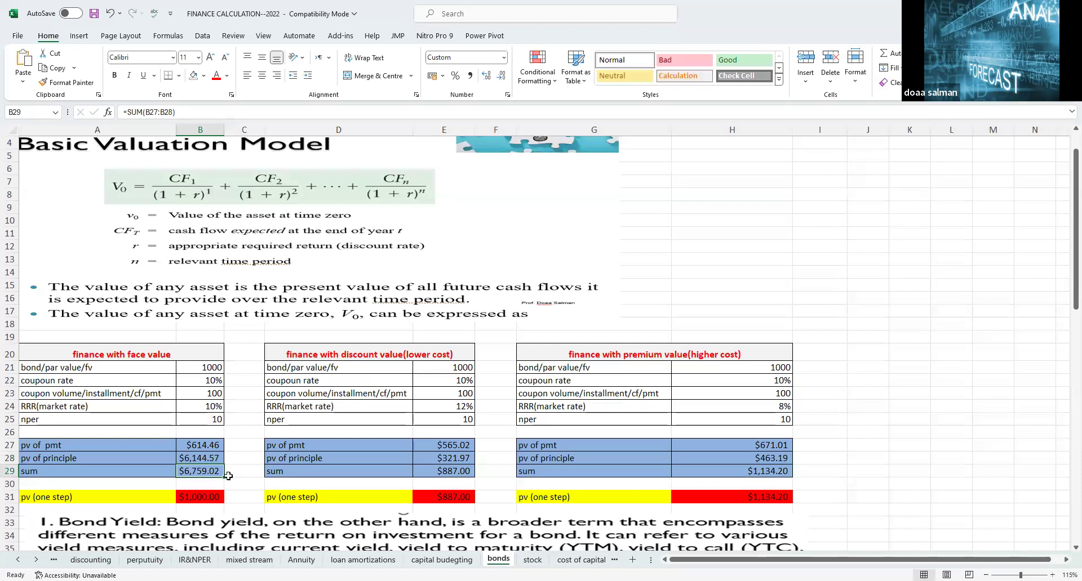
# - Inspect the arguments of the pv of principle formula in B28
pyautogui.click(211, 462)
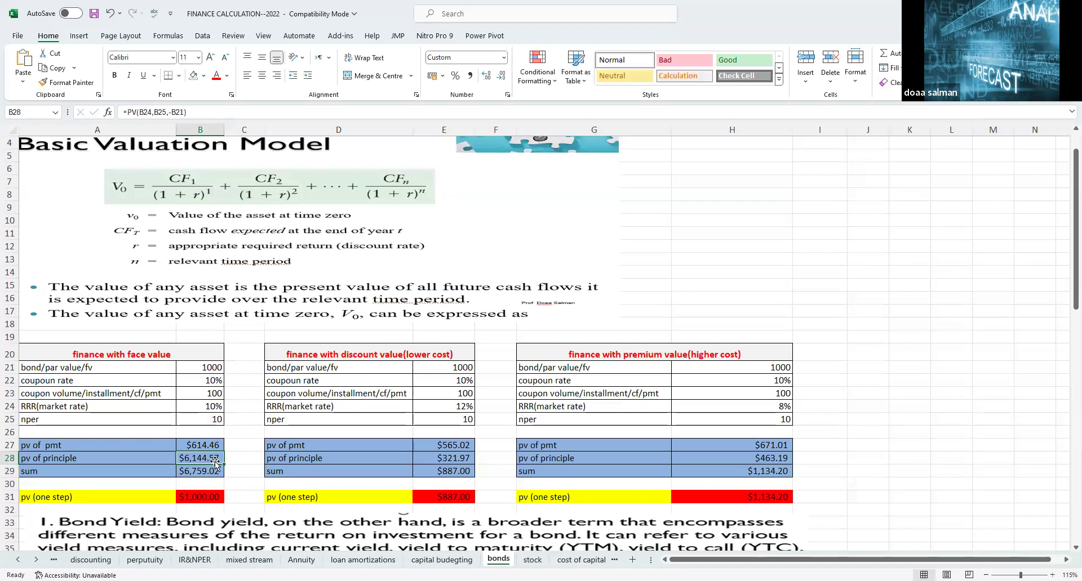
pyautogui.click(225, 116)
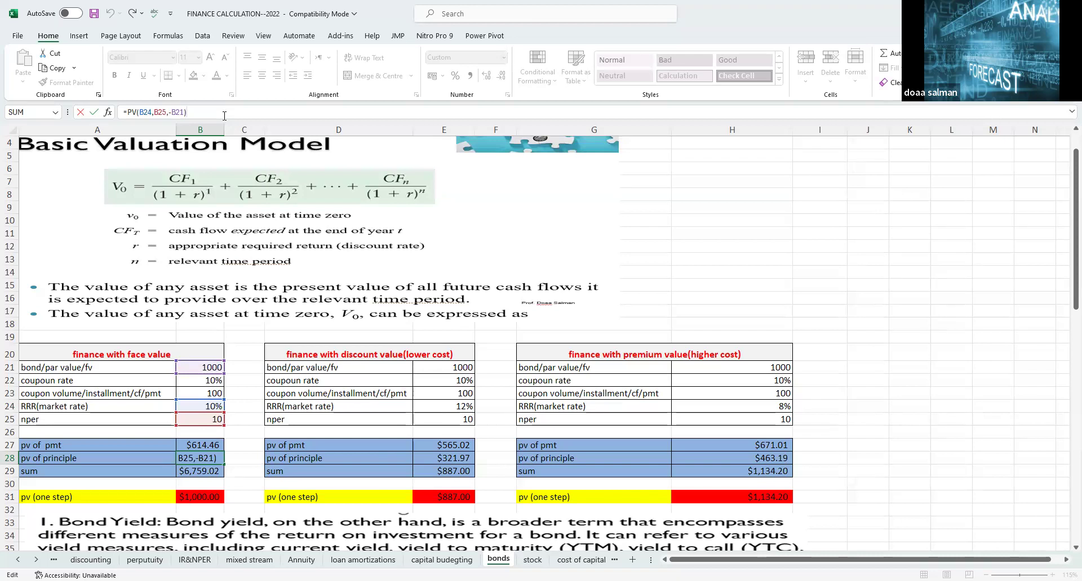
pyautogui.click(270, 491)
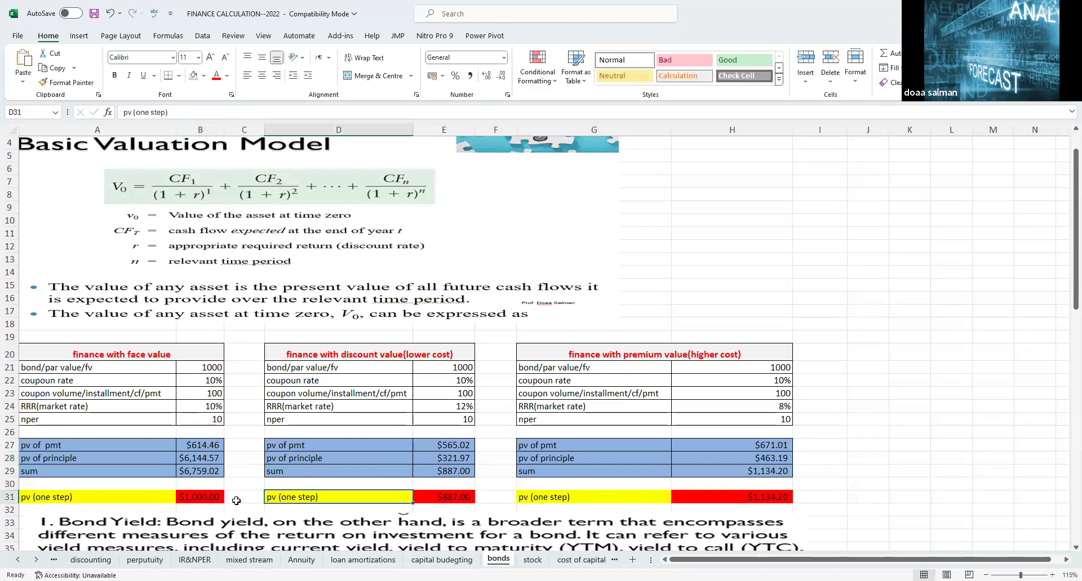
pyautogui.click(209, 456)
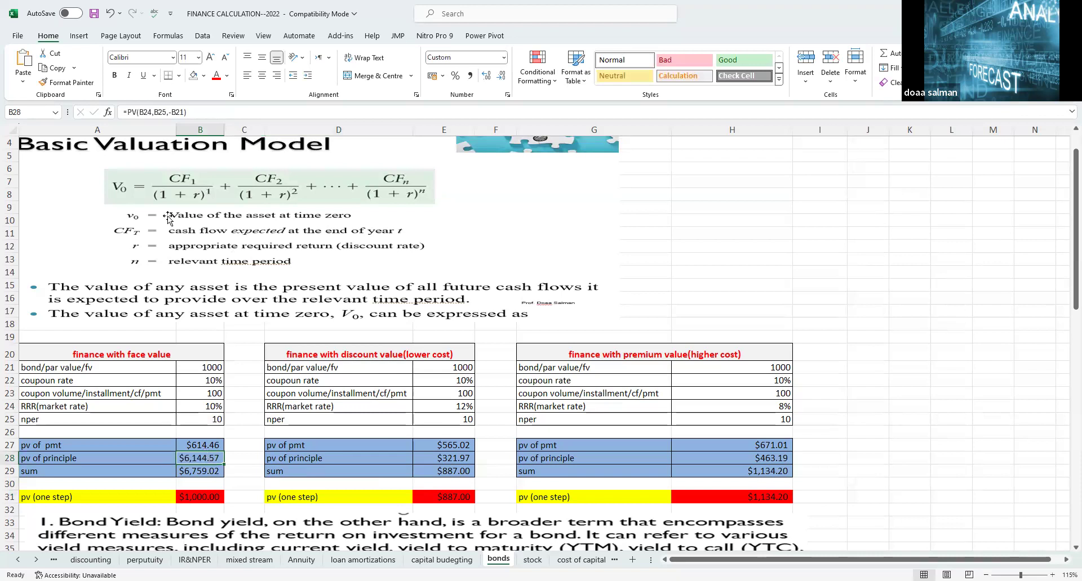
pyautogui.click(200, 111)
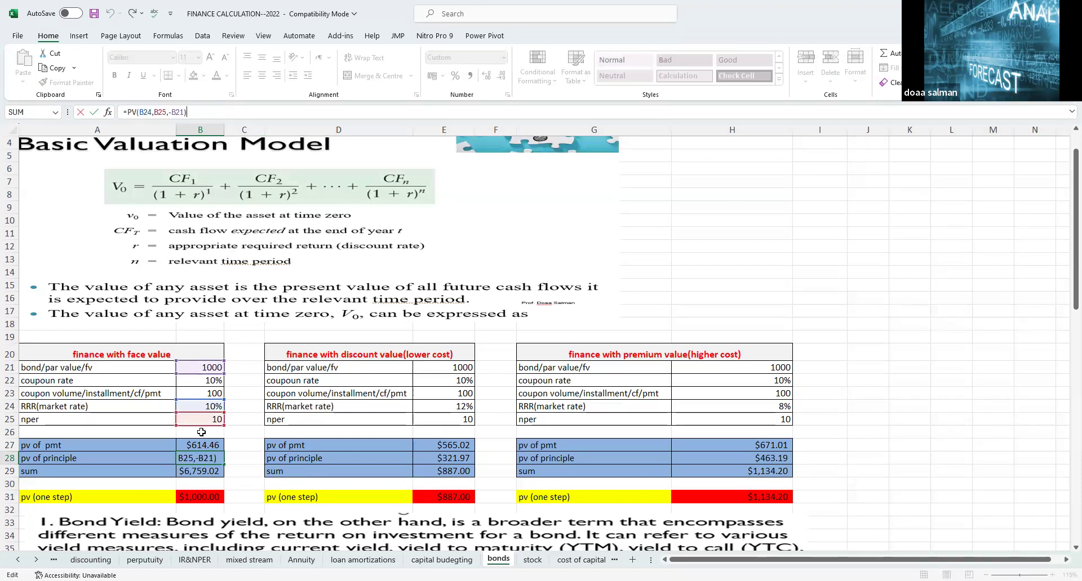
pyautogui.click(245, 448)
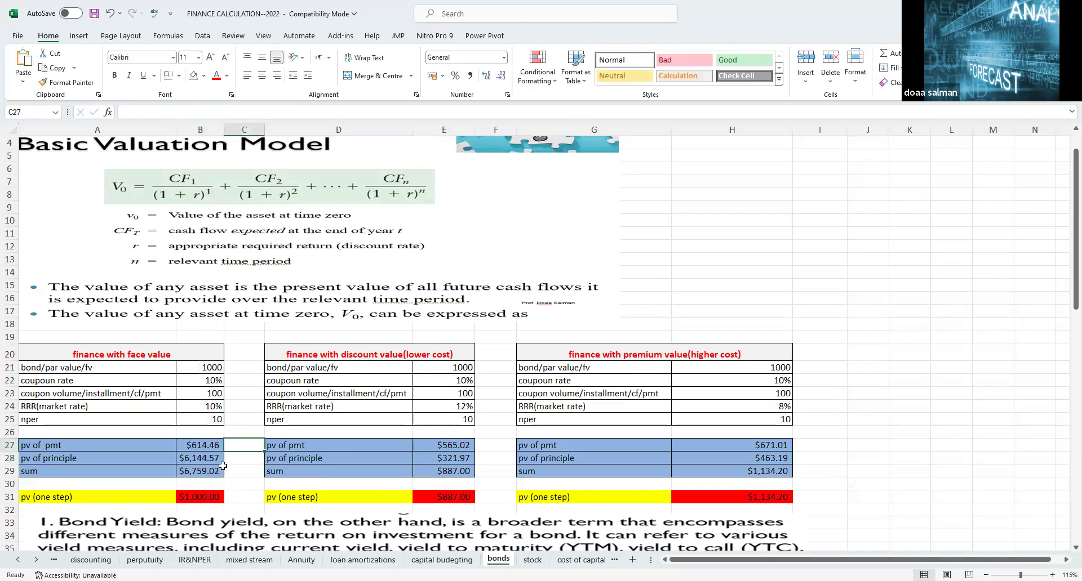
# - Try to rewrite the end of the B28 formula as 0;-B21, with a zero payment before the par value
pyautogui.click(205, 460)
pyautogui.click(204, 112)
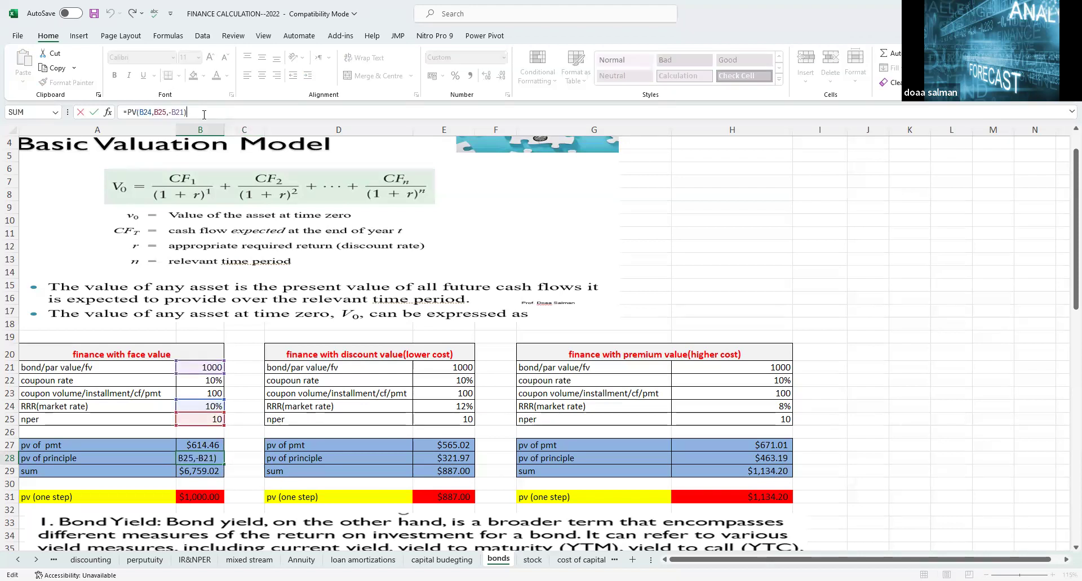
pyautogui.press('BackSpace')
pyautogui.press('BackSpace')
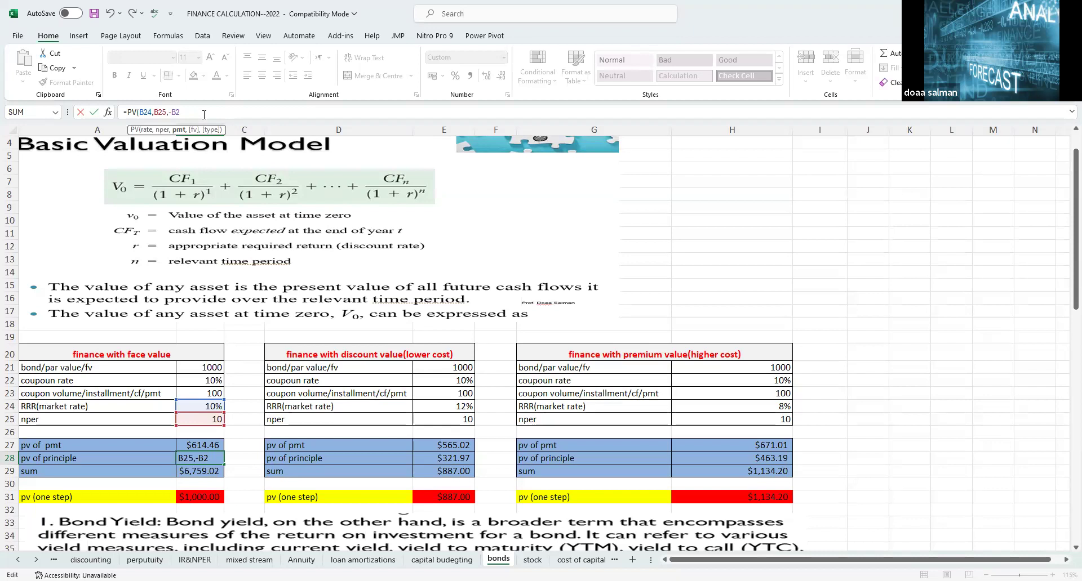
pyautogui.press('BackSpace')
pyautogui.press('BackSpace')
pyautogui.press('BackSpace')
pyautogui.write('0;-')
pyautogui.click(208, 369)
pyautogui.press('Return')
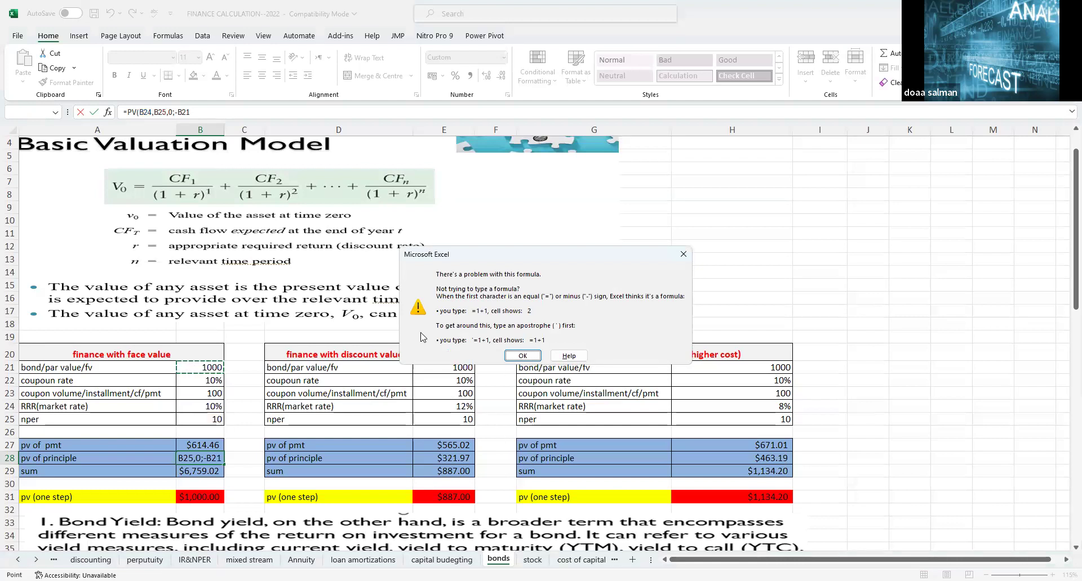
pyautogui.click(517, 354)
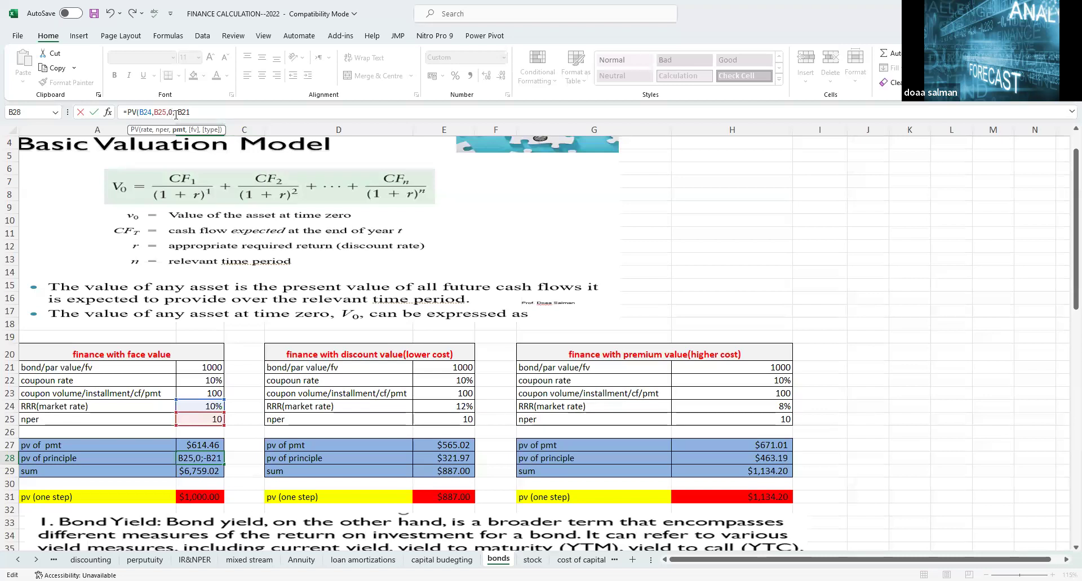
# - Replace the semicolon in the B28 formula with a comma so it reads =PV(B24,B25,0,-B21), and reselect the cell
pyautogui.press('BackSpace')
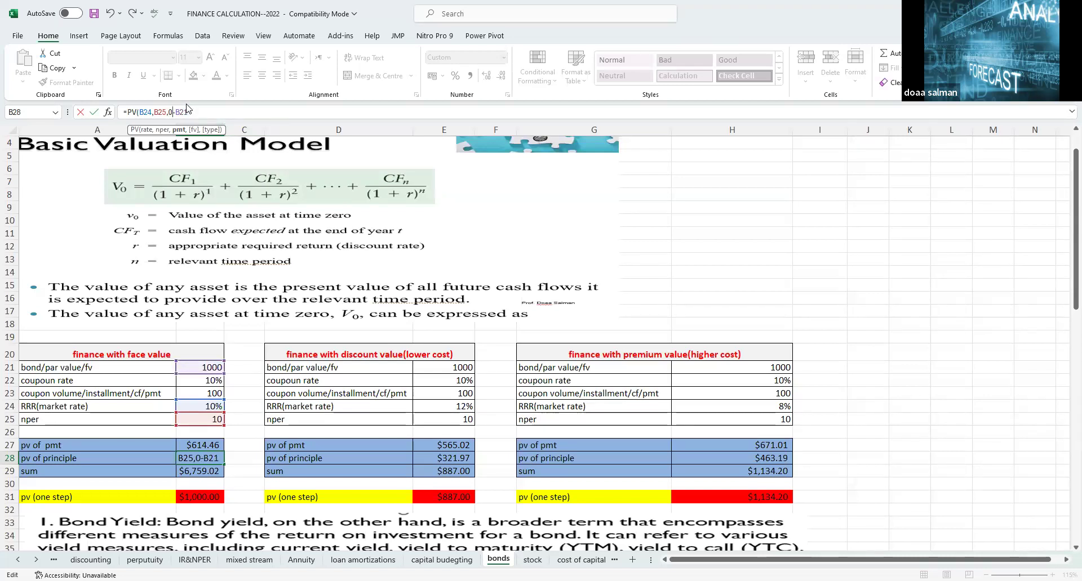
pyautogui.write(',')
pyautogui.press('Return')
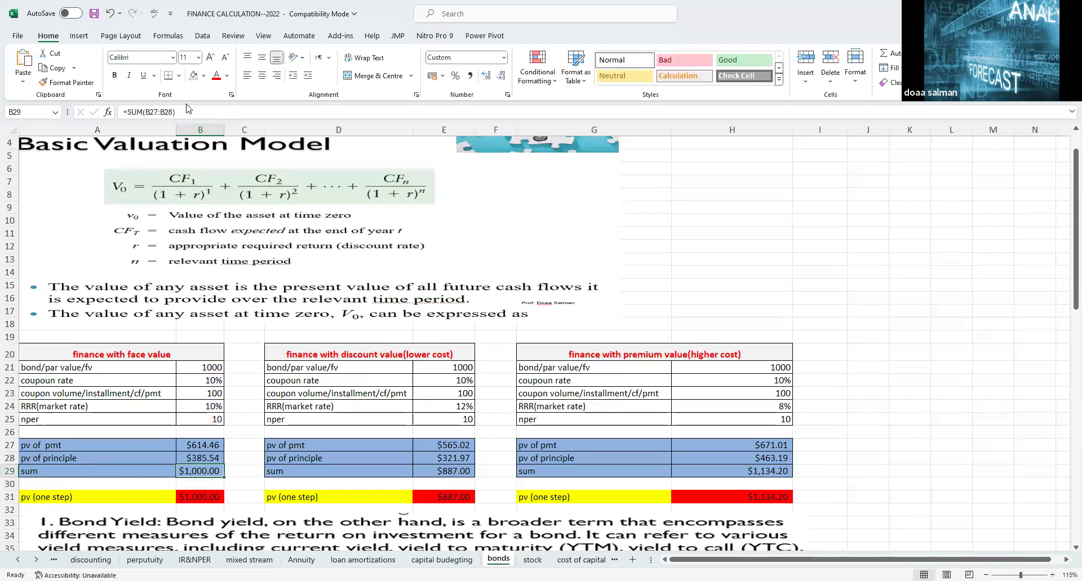
pyautogui.click(184, 462)
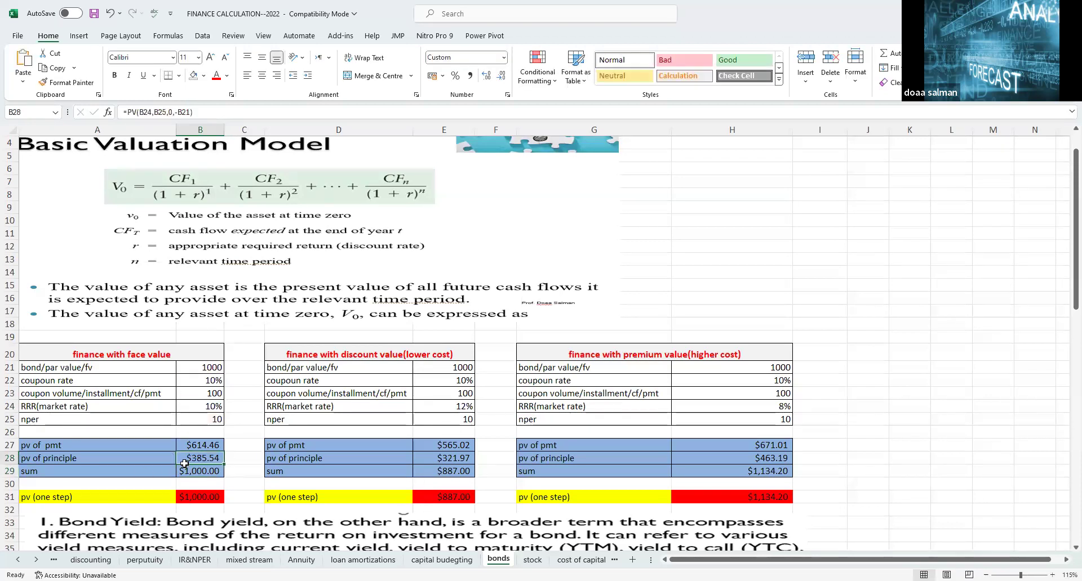
# - Review the pv of principle formula in B28, the sum in B29 and the one-step PV formula in B31
pyautogui.click(232, 106)
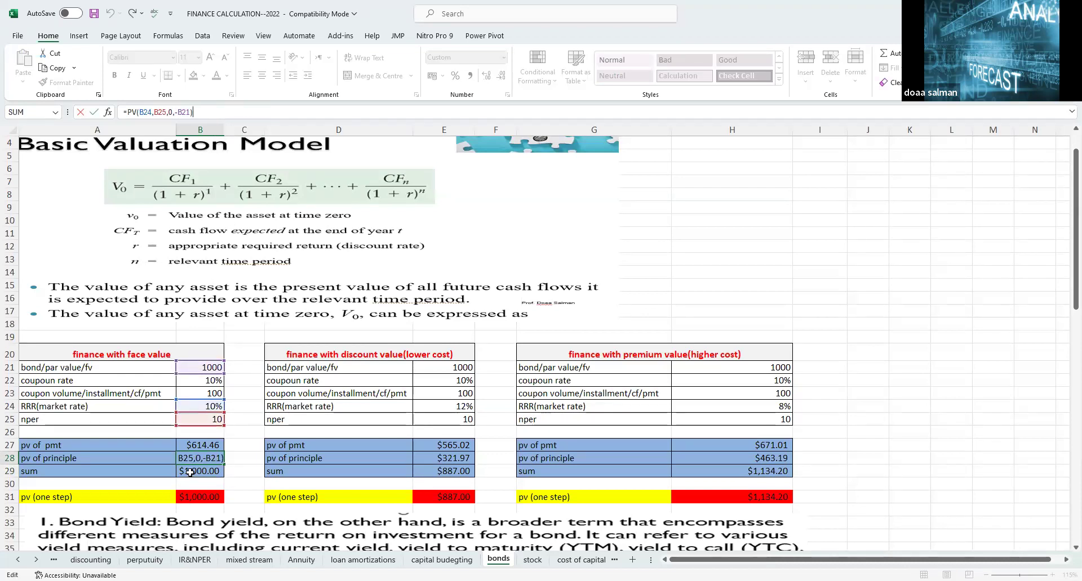
pyautogui.click(244, 473)
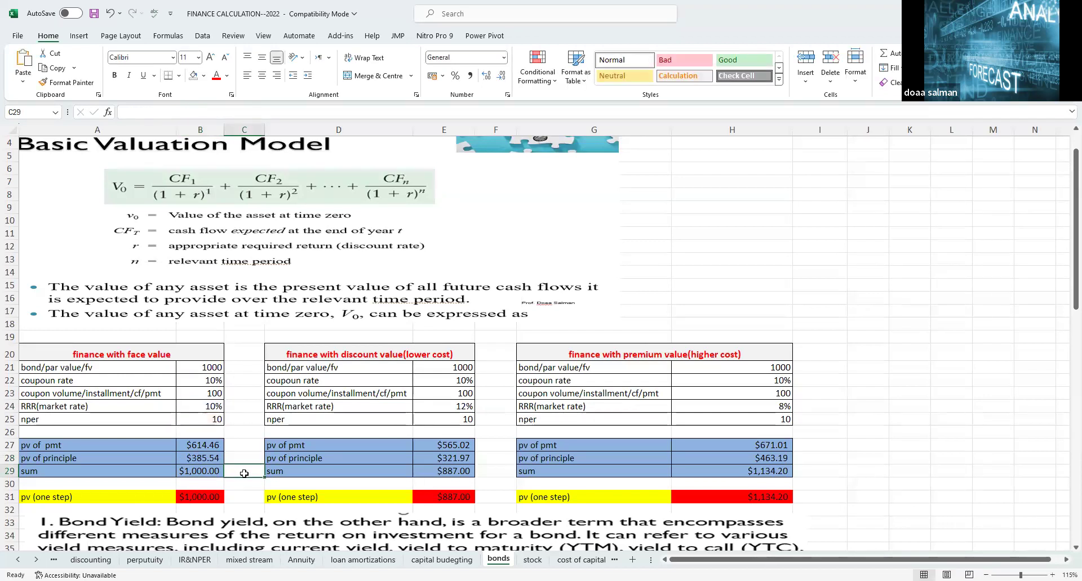
pyautogui.click(204, 498)
pyautogui.click(206, 476)
pyautogui.click(217, 497)
pyautogui.scroll(-1, 216, 504)
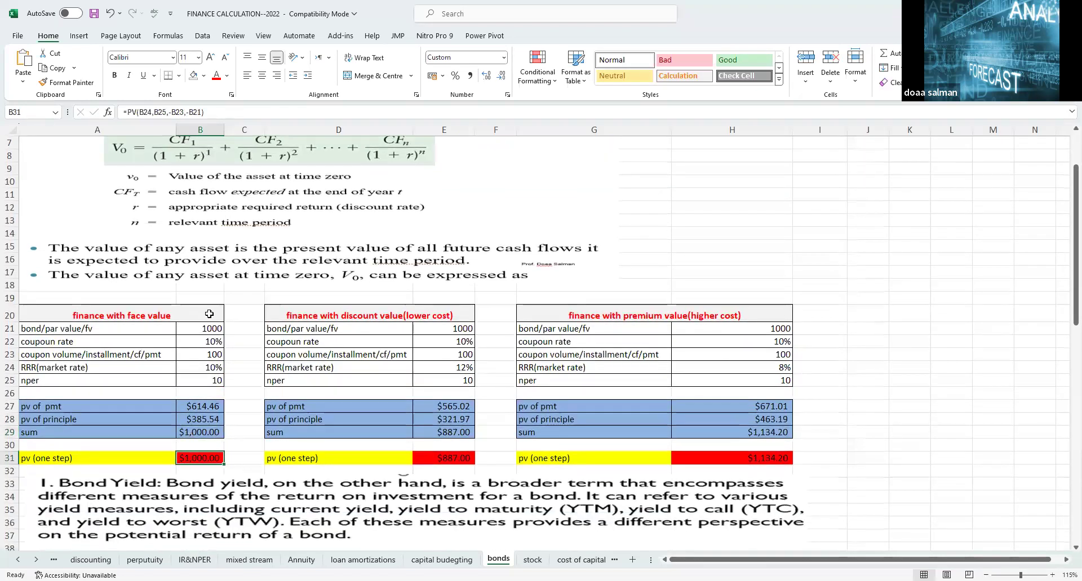
pyautogui.scroll(1, 208, 313)
pyautogui.click(236, 110)
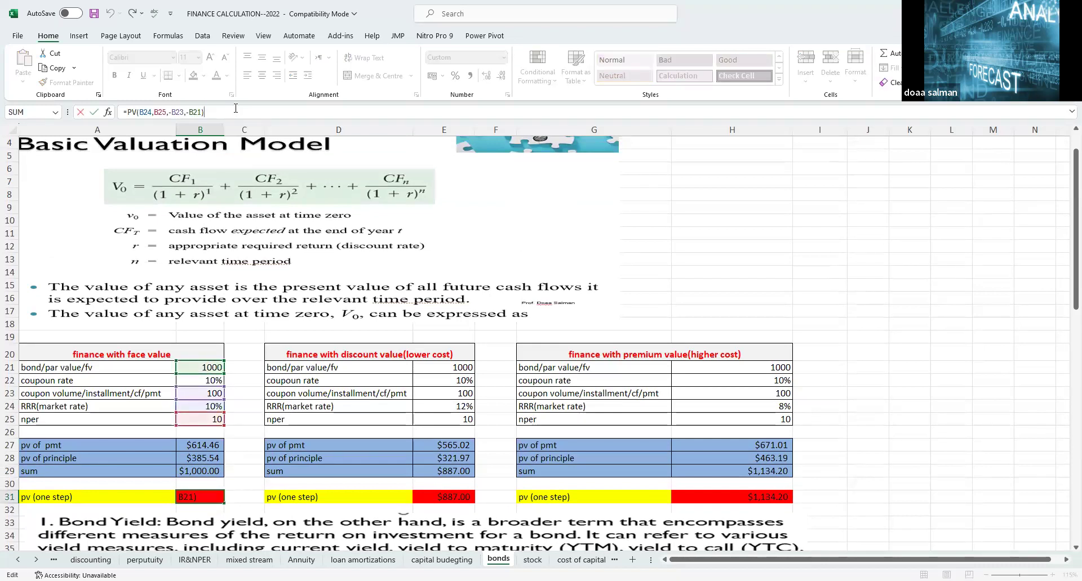
pyautogui.hotkey('ctrl', 'Return')
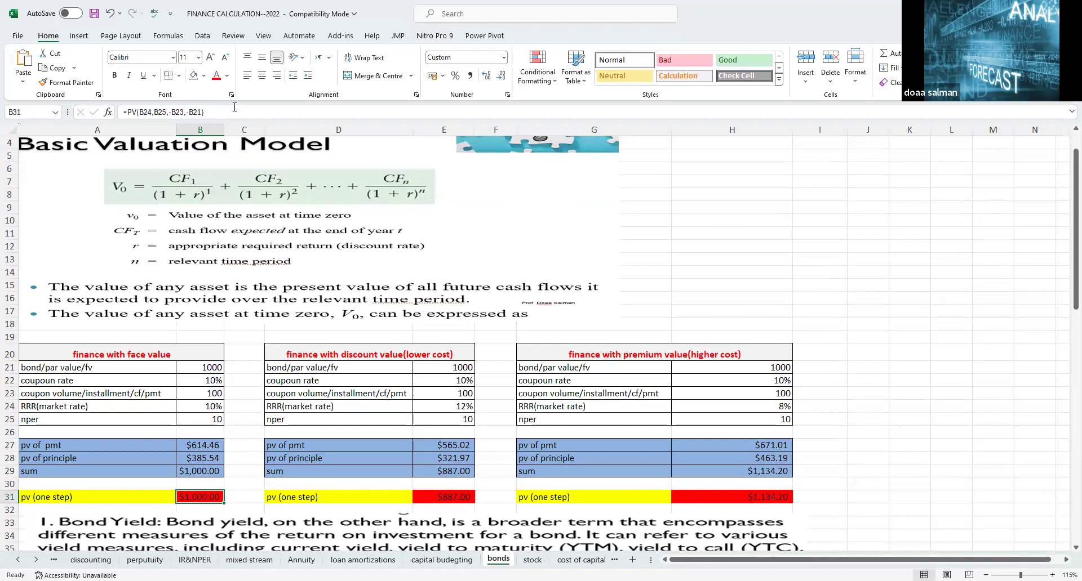
# - Rebuild the one-step PV formula in B31 as =pv(B24,B25,-B23,-B21), using market rate, nper, coupon payment and par value
pyautogui.press('Delete')
pyautogui.write('=')
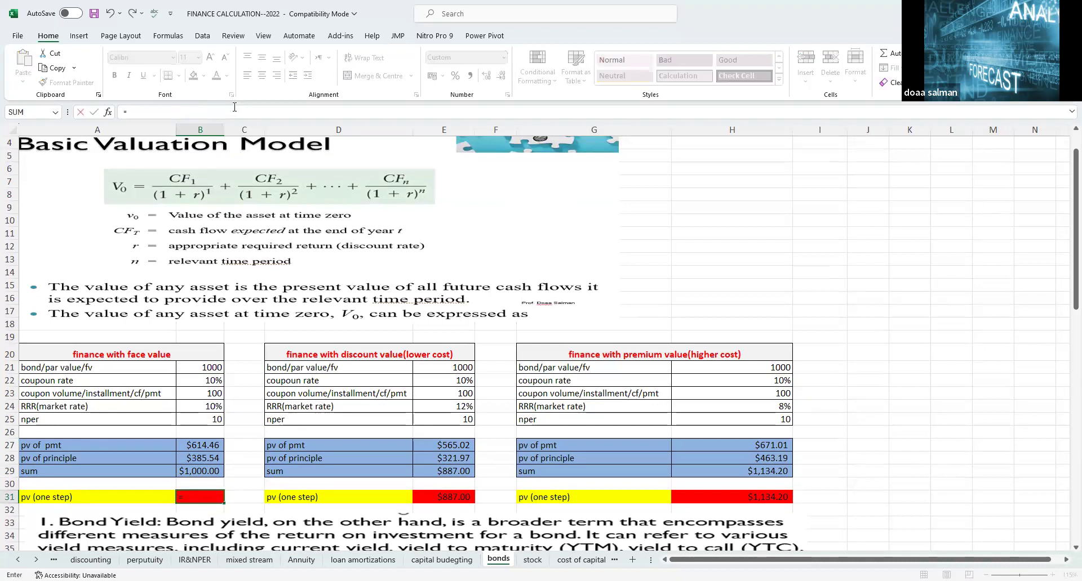
pyautogui.write('pv)')
pyautogui.press('BackSpace')
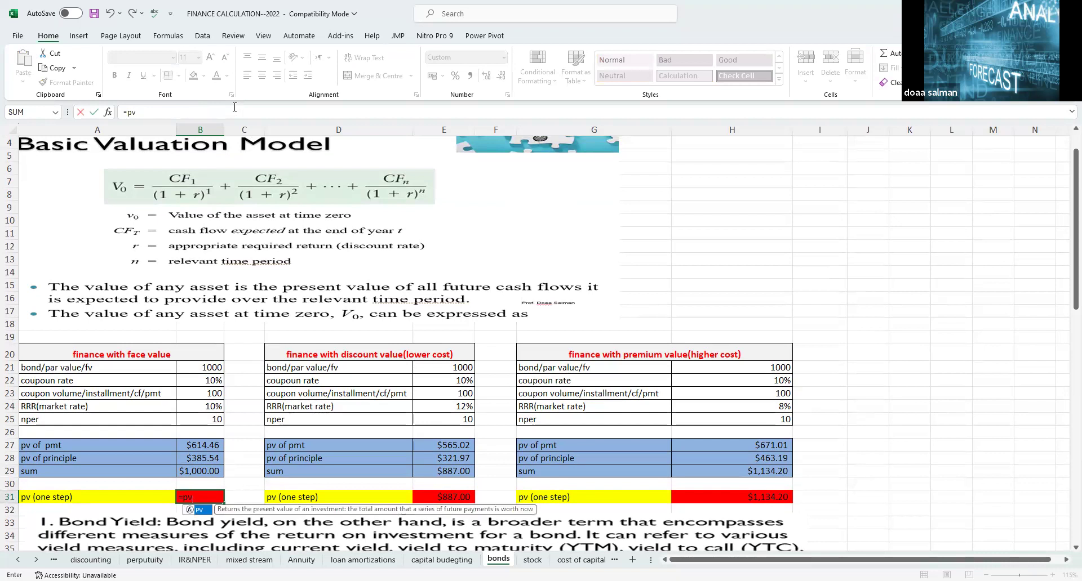
pyautogui.write('(')
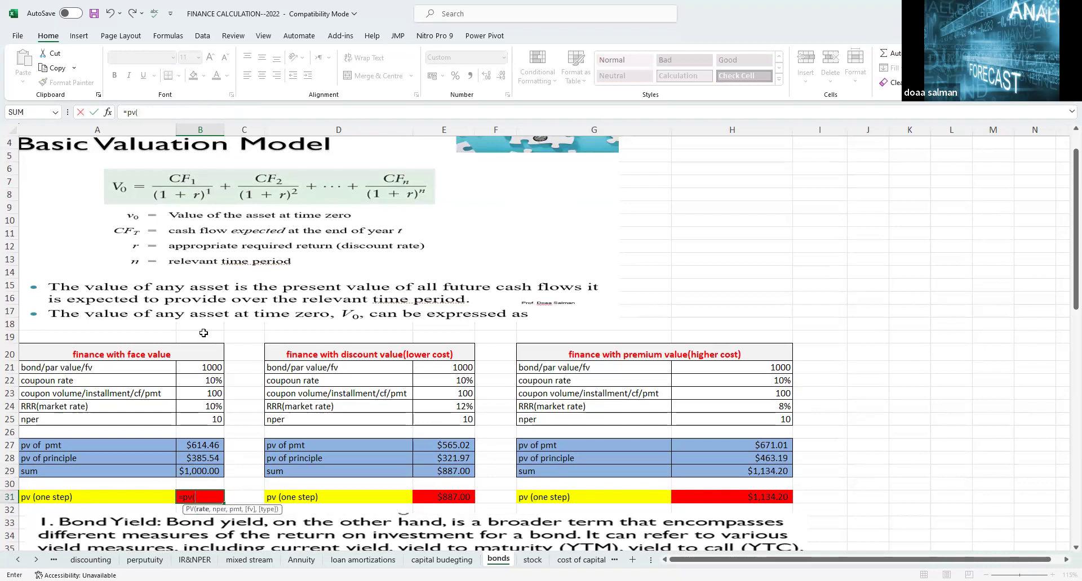
pyautogui.click(197, 408)
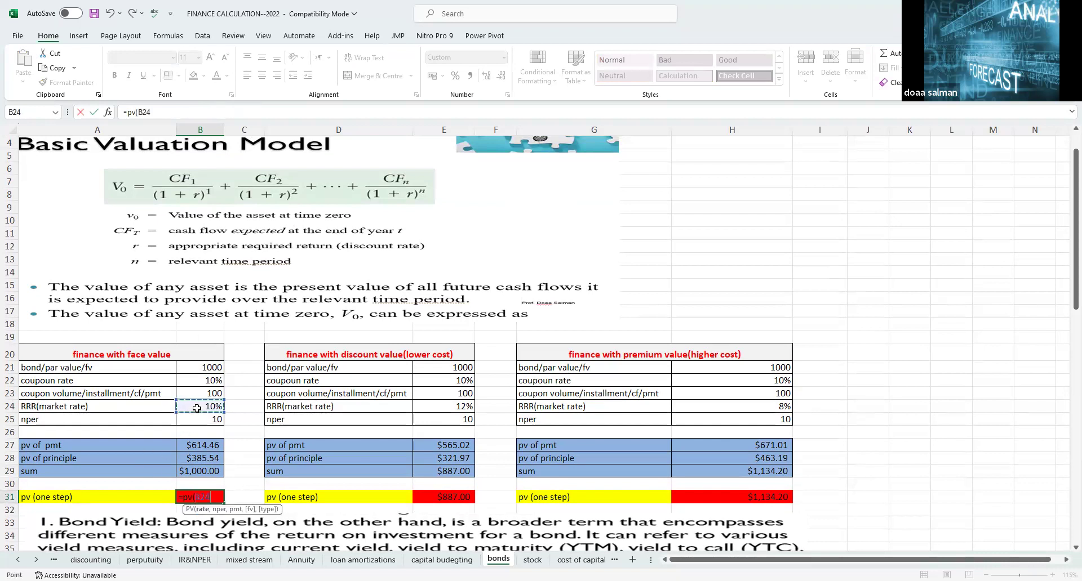
pyautogui.write(',')
pyautogui.click(202, 422)
pyautogui.write(',-')
pyautogui.click(203, 392)
pyautogui.write(',-')
pyautogui.click(202, 364)
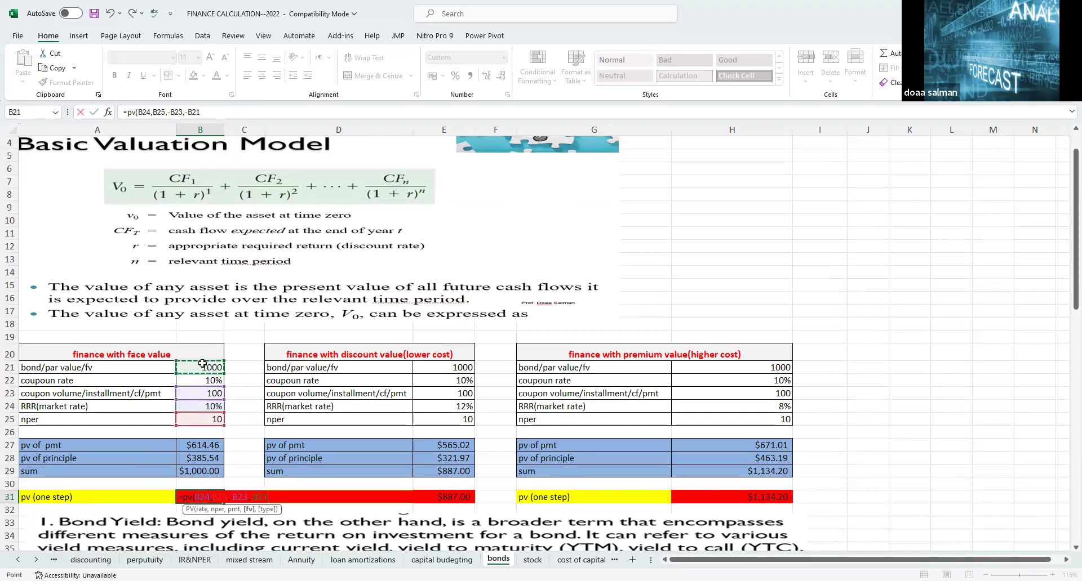
pyautogui.press('Return')
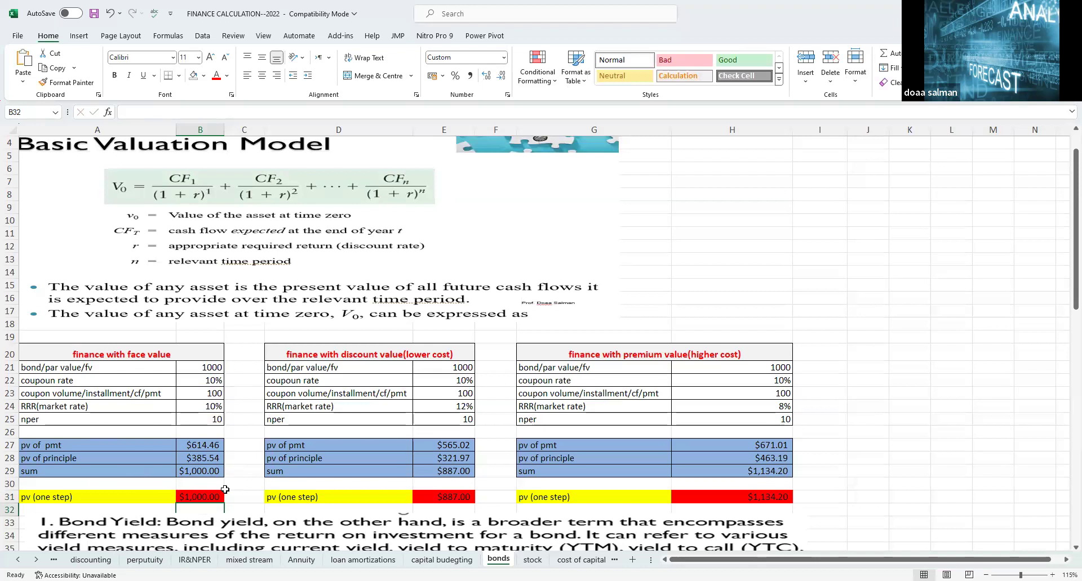
# - Set both the market rate in B24 and the coupon rate in B22 of the face-value bond to 8%
pyautogui.click(208, 406)
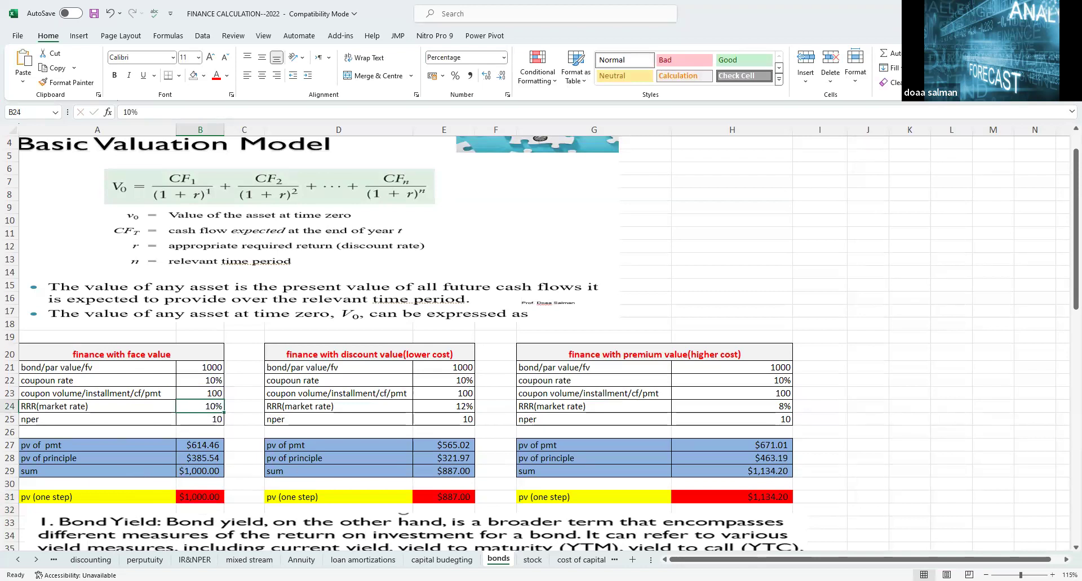
pyautogui.write('8%')
pyautogui.press('Return')
pyautogui.press('Up')
pyautogui.press('Up')
pyautogui.press('Up')
pyautogui.write('8%')
pyautogui.press('Return')
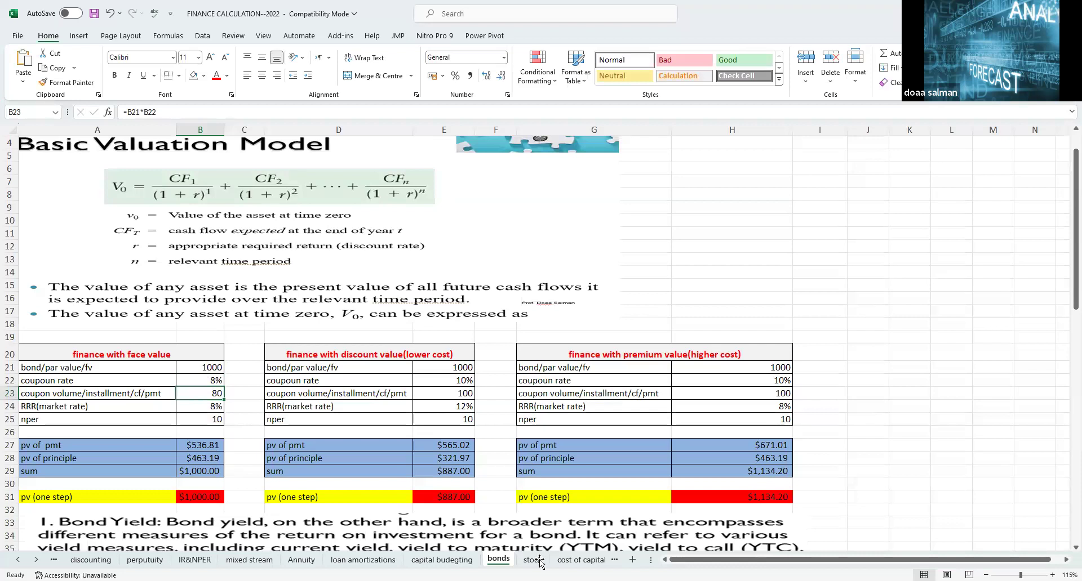
pyautogui.click(116, 354)
pyautogui.scroll(1, 224, 408)
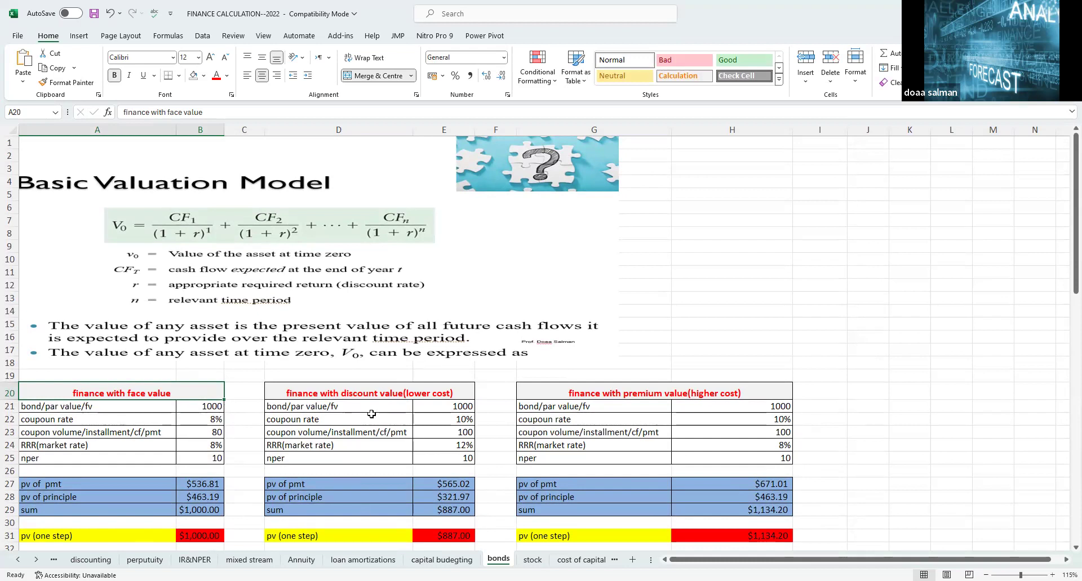
pyautogui.scroll(-1, 375, 414)
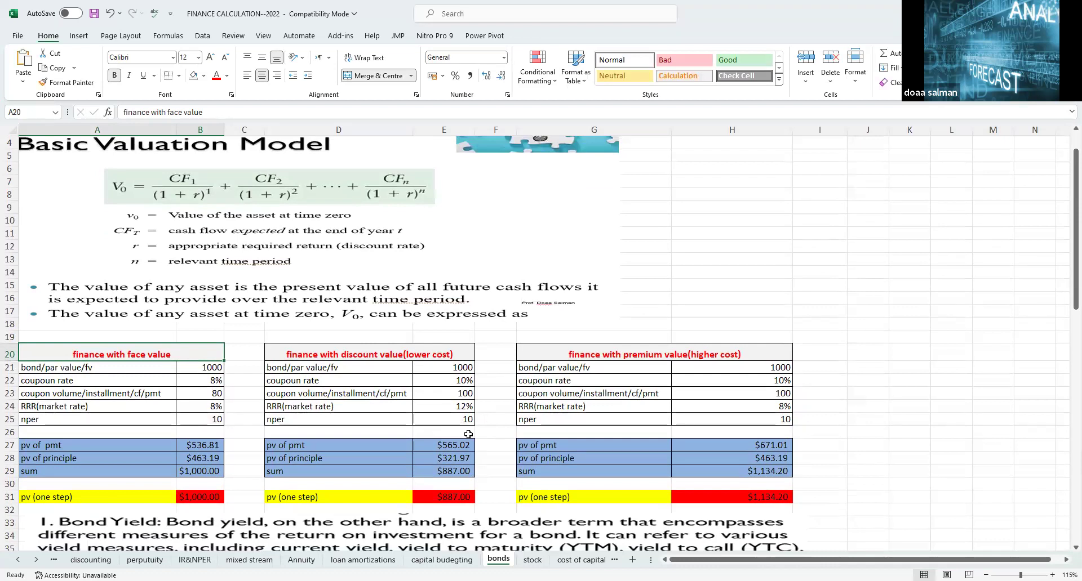
# - Make the discount bond's coupon rate in E22 and market rate in E24 bold
pyautogui.click(450, 379)
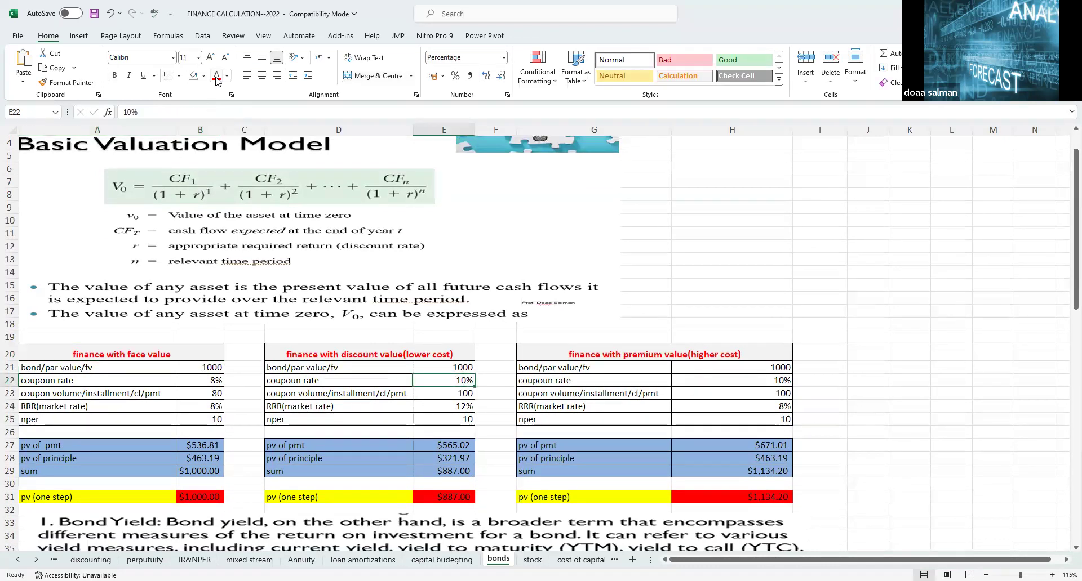
pyautogui.click(115, 75)
pyautogui.click(461, 408)
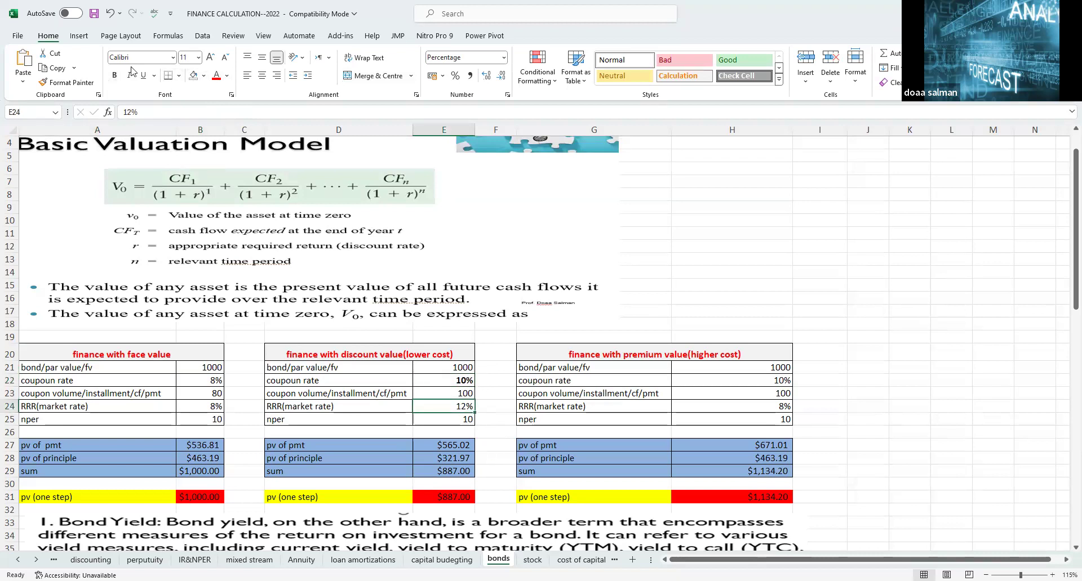
pyautogui.click(115, 75)
# - Clear the arguments of the discount bond's pv of pmt formula in E27 and rebuild it as =PV(E24,E25,-E23)
pyautogui.click(469, 447)
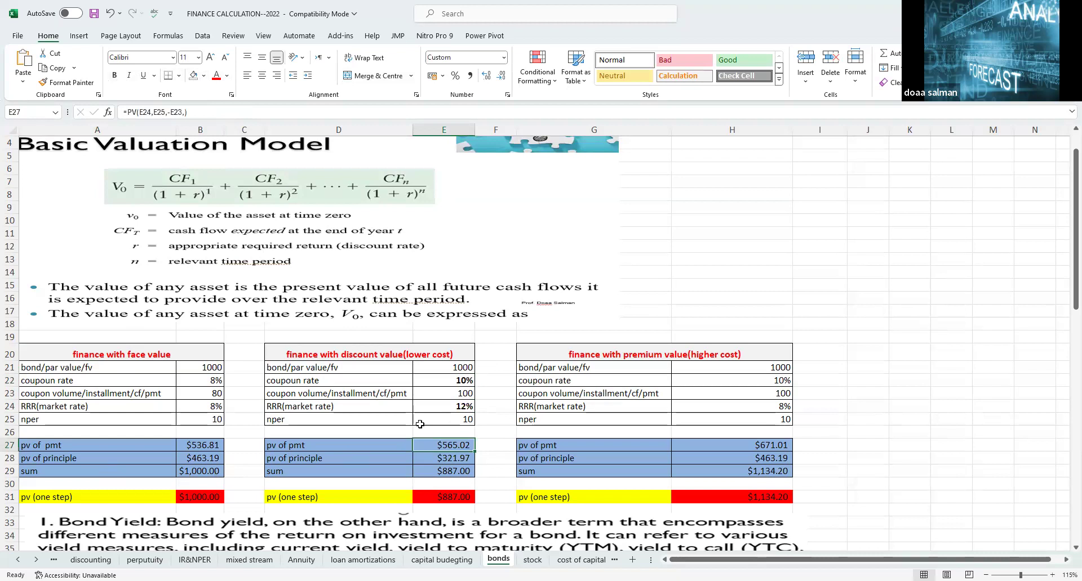
pyautogui.click(209, 114)
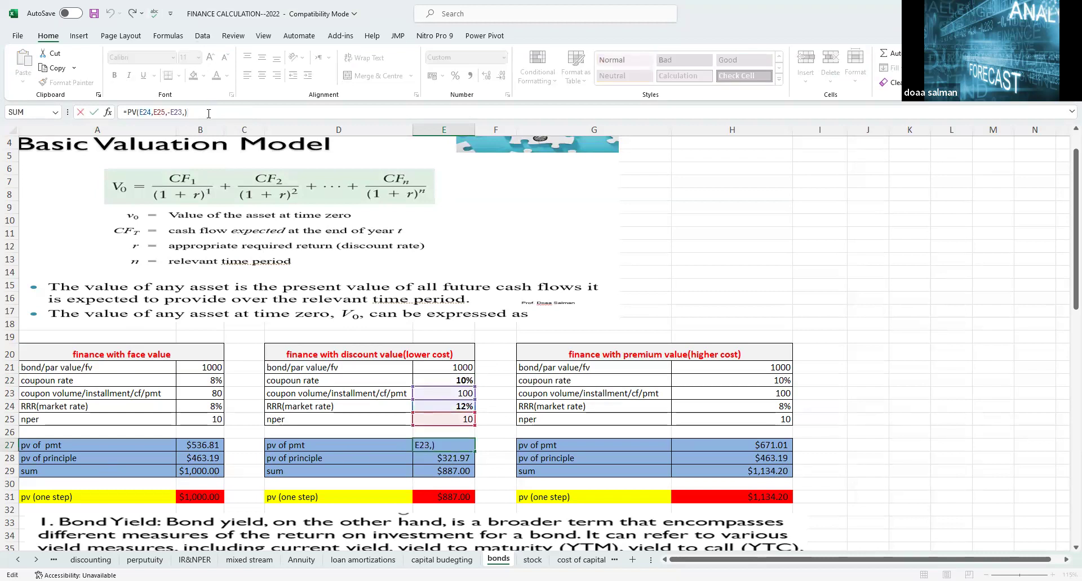
pyautogui.press('BackSpace')
pyautogui.press('BackSpace')
pyautogui.press('BackSpace')
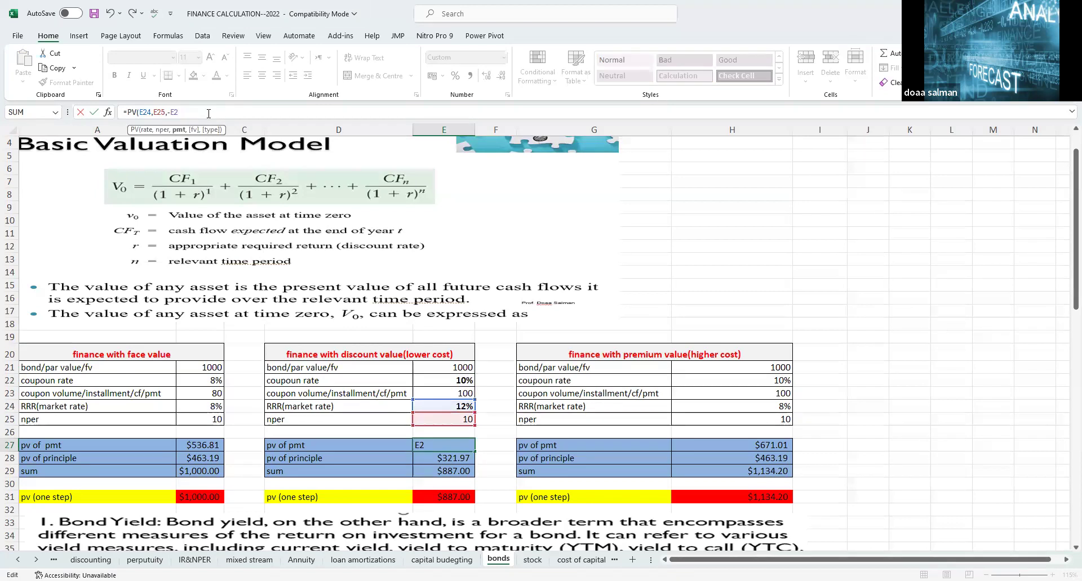
pyautogui.press('BackSpace')
pyautogui.press('BackSpace')
pyautogui.press('BackSpace')
pyautogui.press('BackSpace')
pyautogui.press('BackSpace')
pyautogui.press('BackSpace')
pyautogui.press('BackSpace')
pyautogui.press('BackSpace')
pyautogui.press('BackSpace')
pyautogui.press('BackSpace')
pyautogui.press('BackSpace')
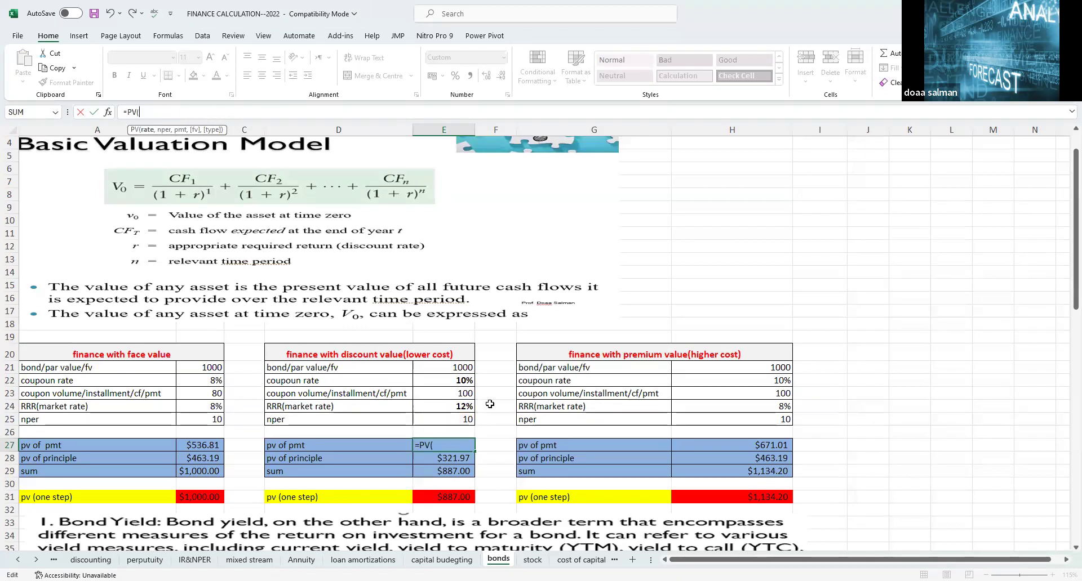
pyautogui.click(460, 407)
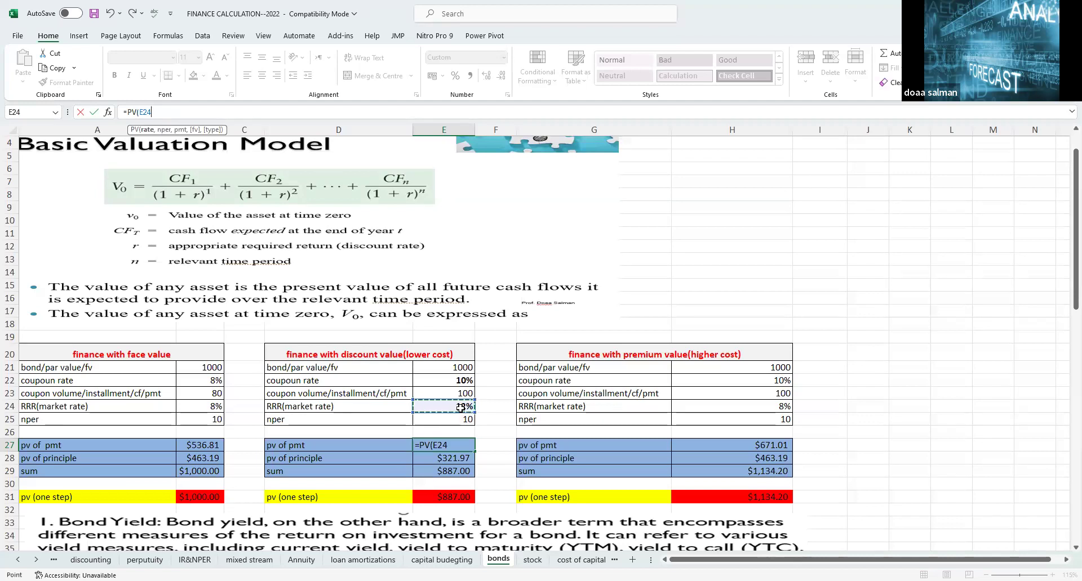
pyautogui.write(',')
pyautogui.click(457, 415)
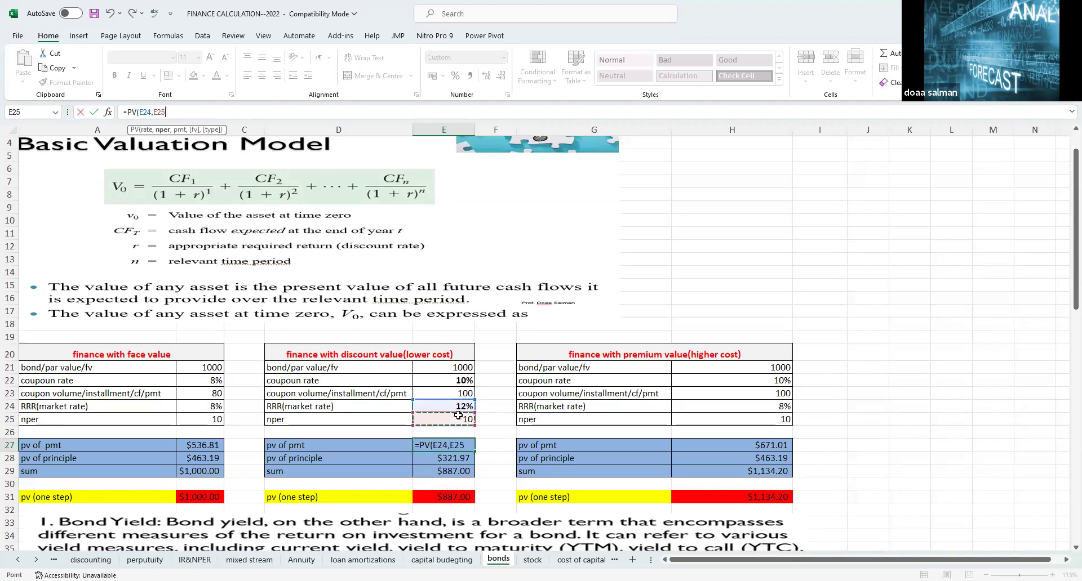
pyautogui.write(',-')
pyautogui.click(451, 393)
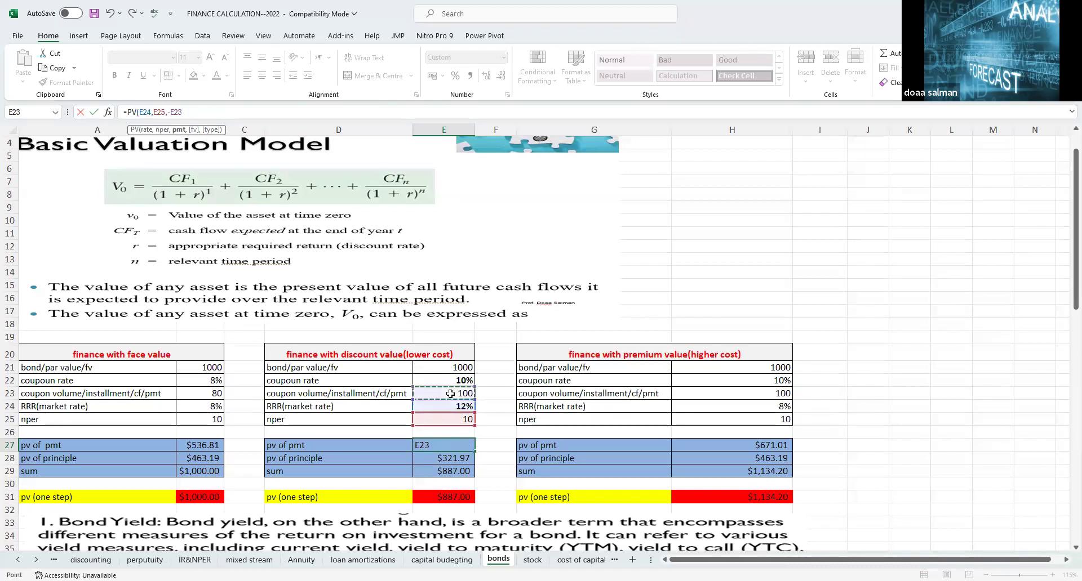
pyautogui.press('Return')
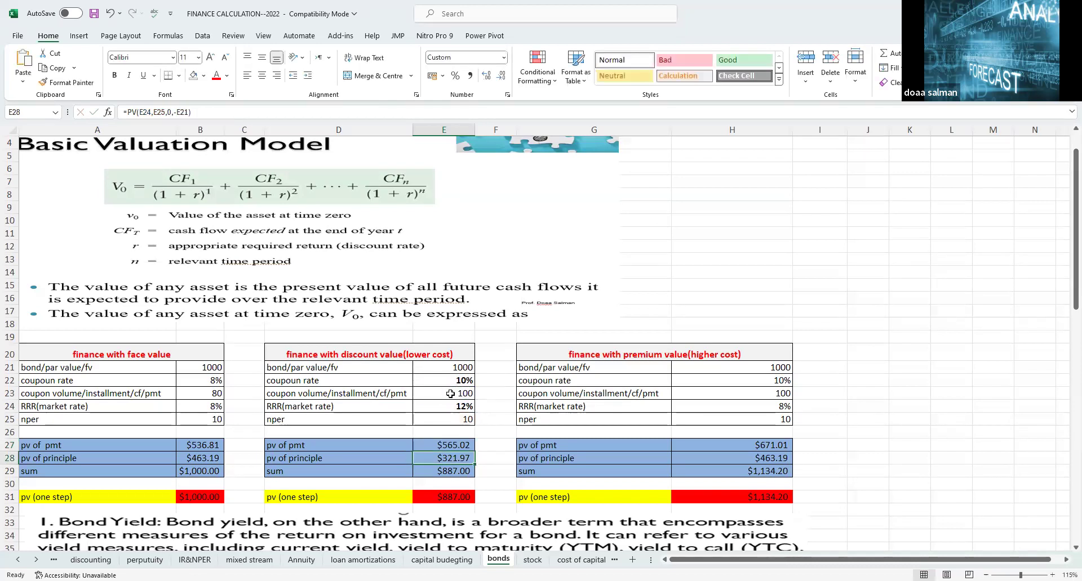
# - Inspect the discount bond's pv of principle formula in E28 and its one-step PV formula in E31
pyautogui.click(203, 113)
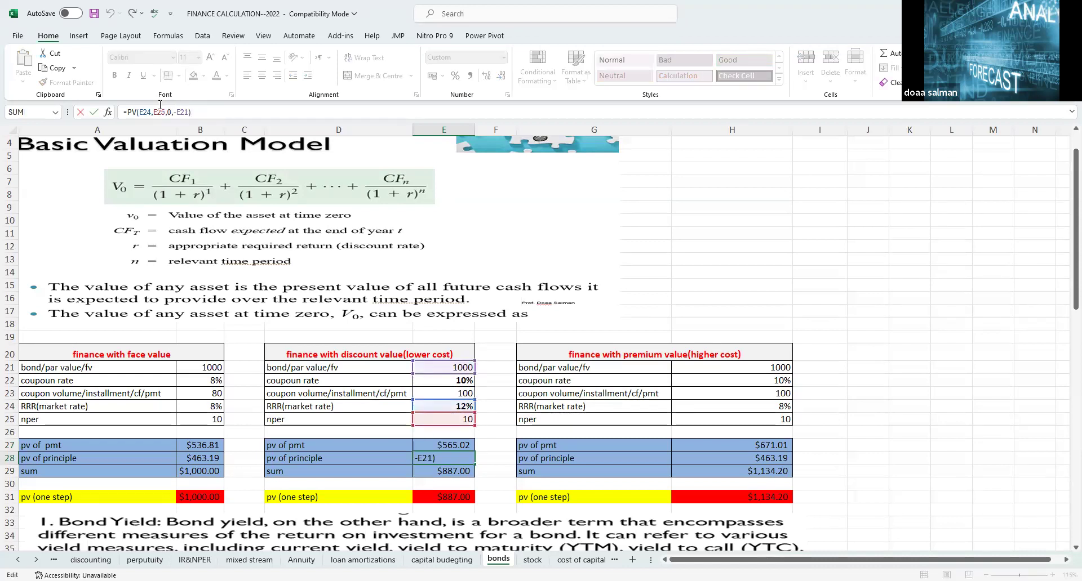
pyautogui.press('Return')
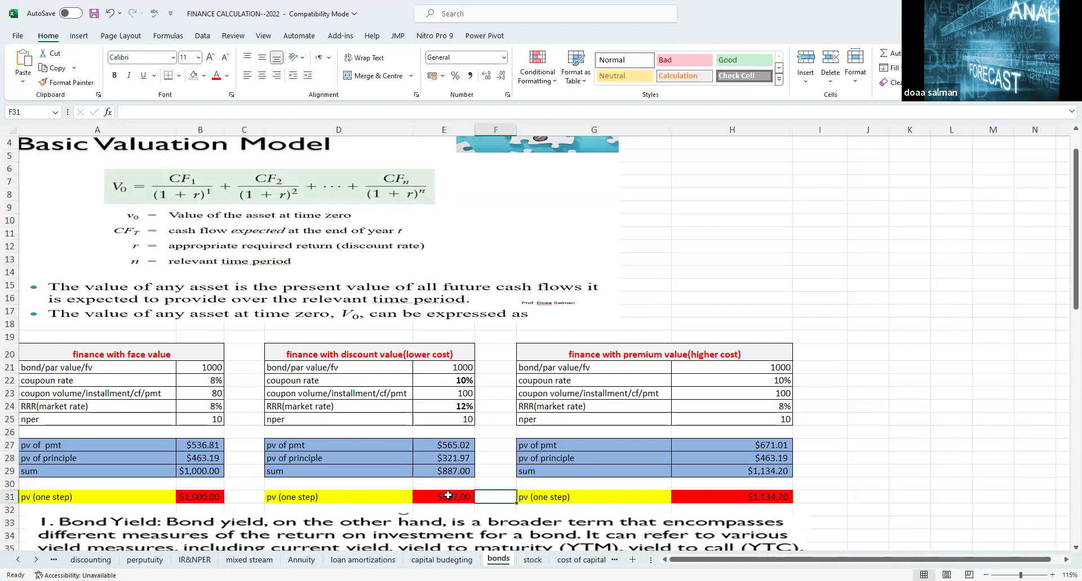
pyautogui.click(467, 495)
pyautogui.click(278, 114)
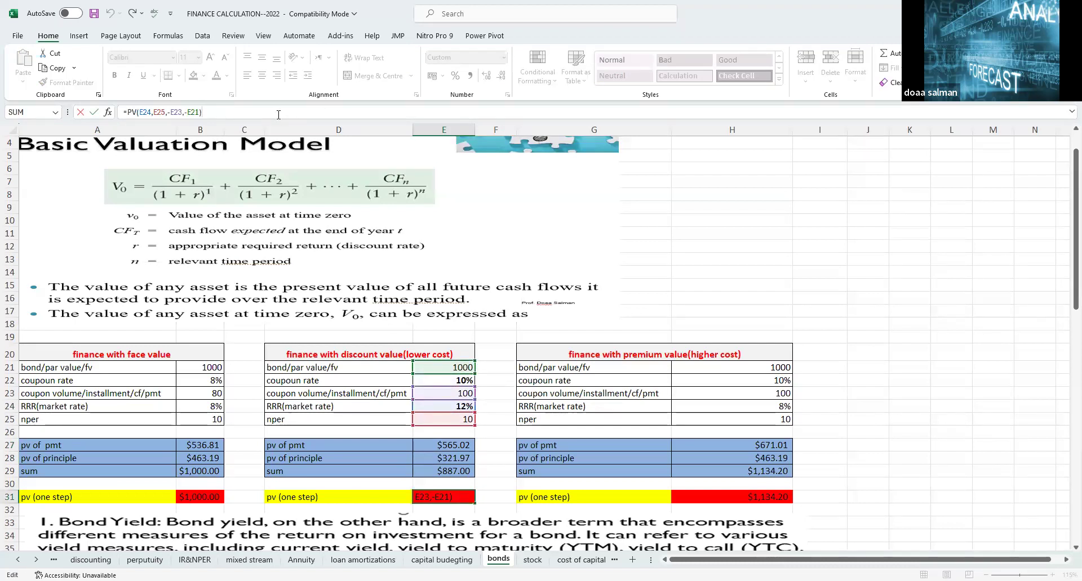
pyautogui.click(498, 508)
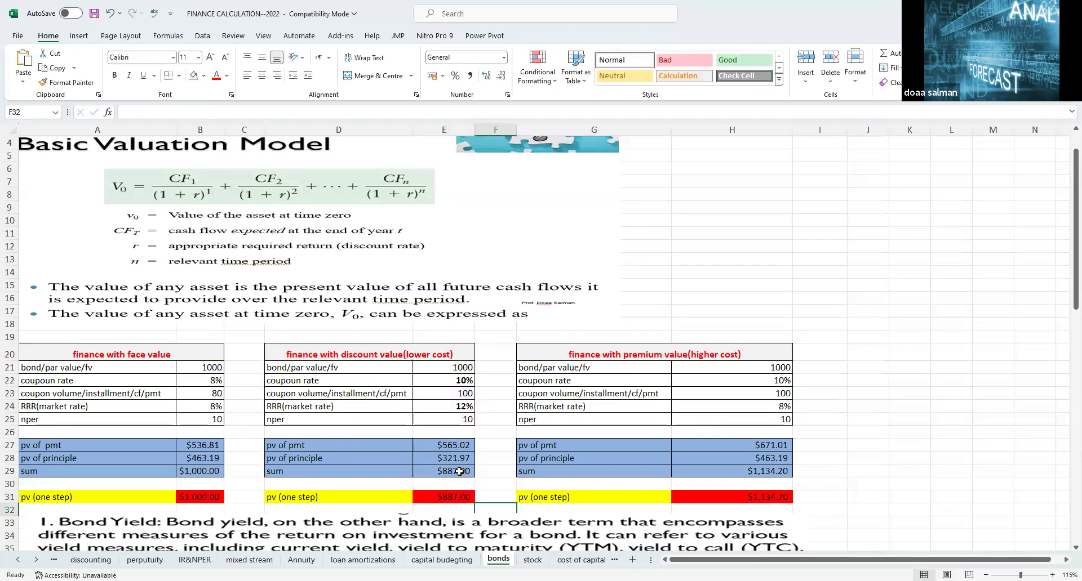
# - Set the discount bond's market rate in E24 to 14% and select the table's heading
pyautogui.click(451, 409)
pyautogui.write('14')
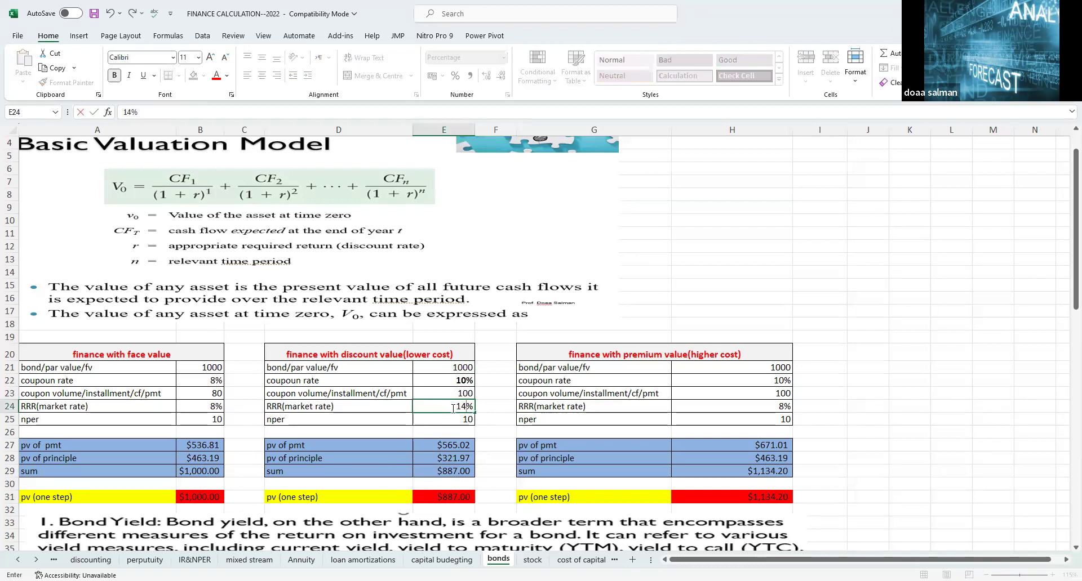
pyautogui.press('Return')
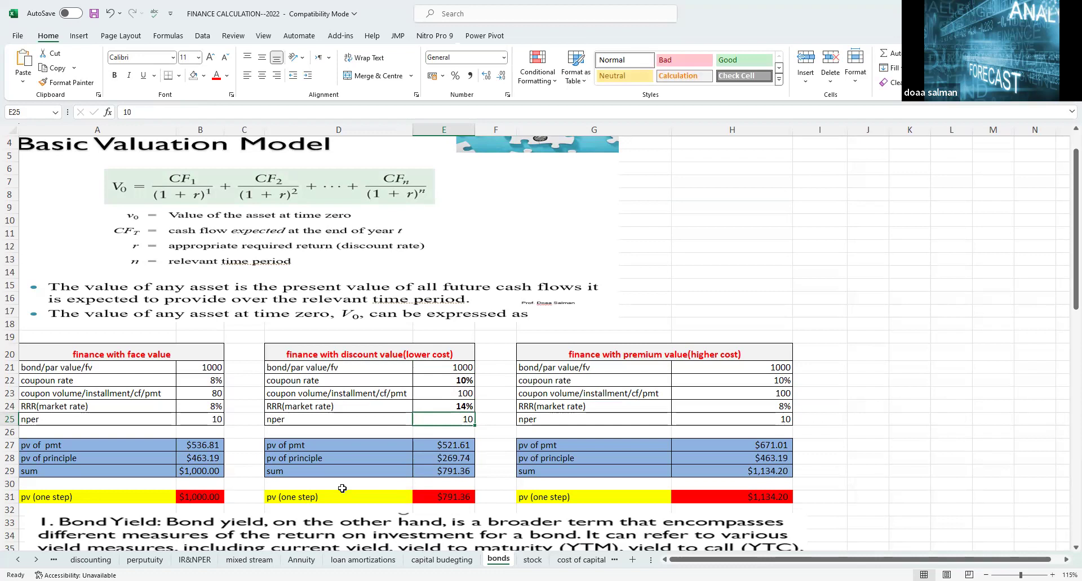
pyautogui.click(389, 353)
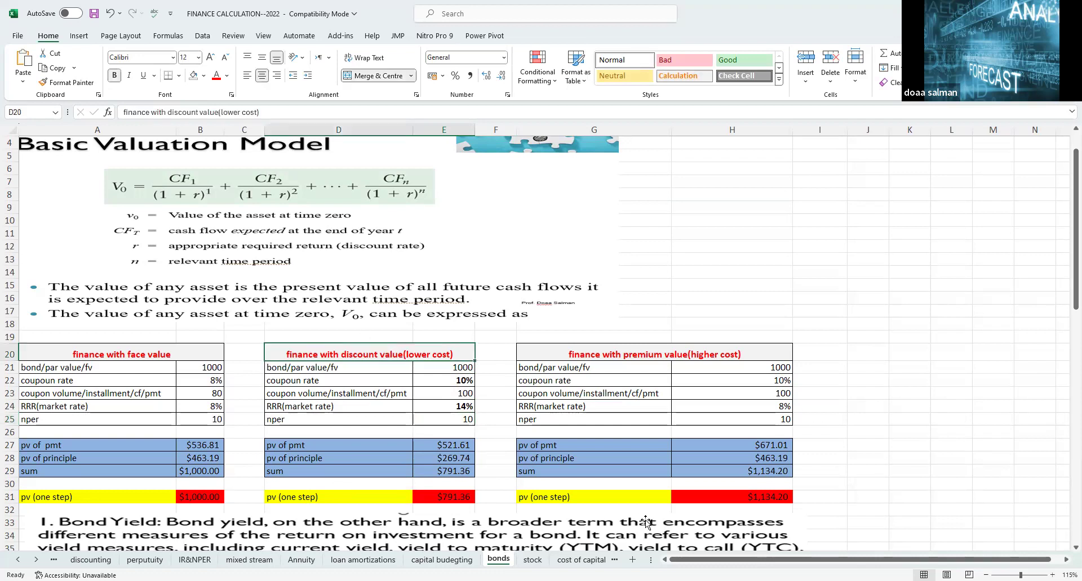
# - Set the premium bond's coupon rate in H22 to 5% and its market rate in H24 to 15%
pyautogui.click(760, 496)
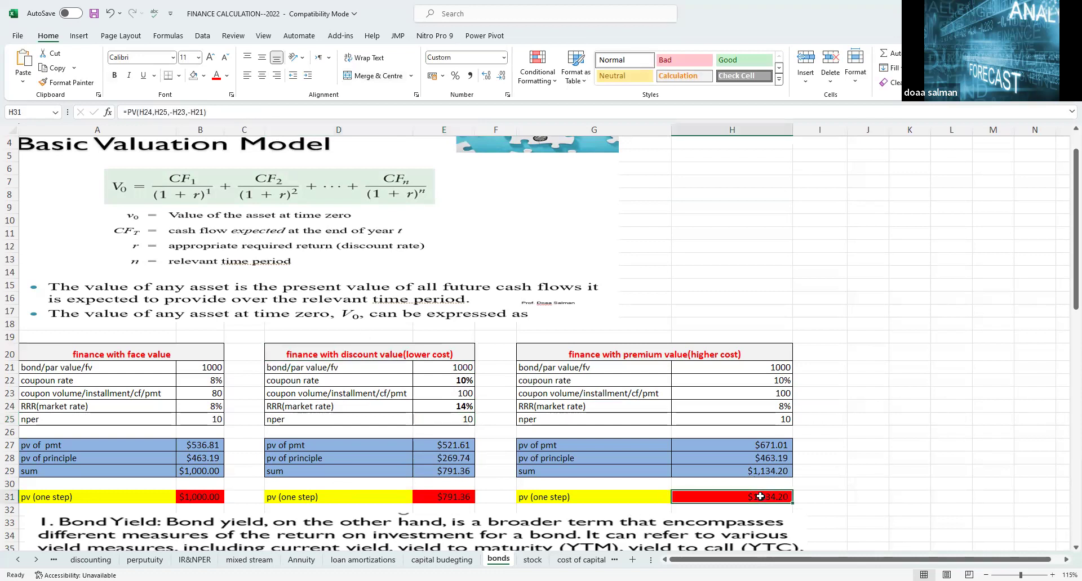
pyautogui.click(747, 381)
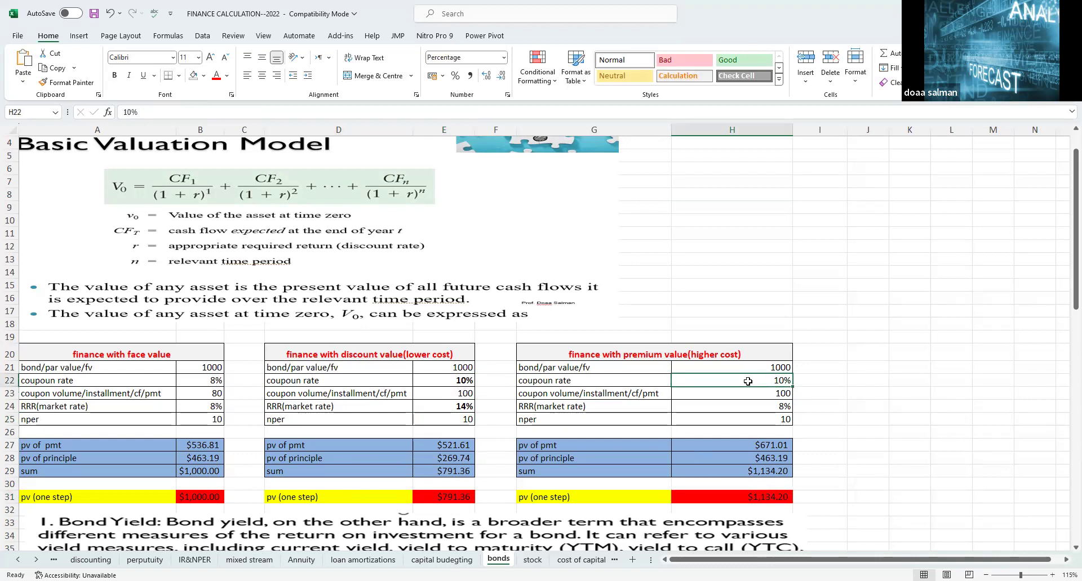
pyautogui.write('5')
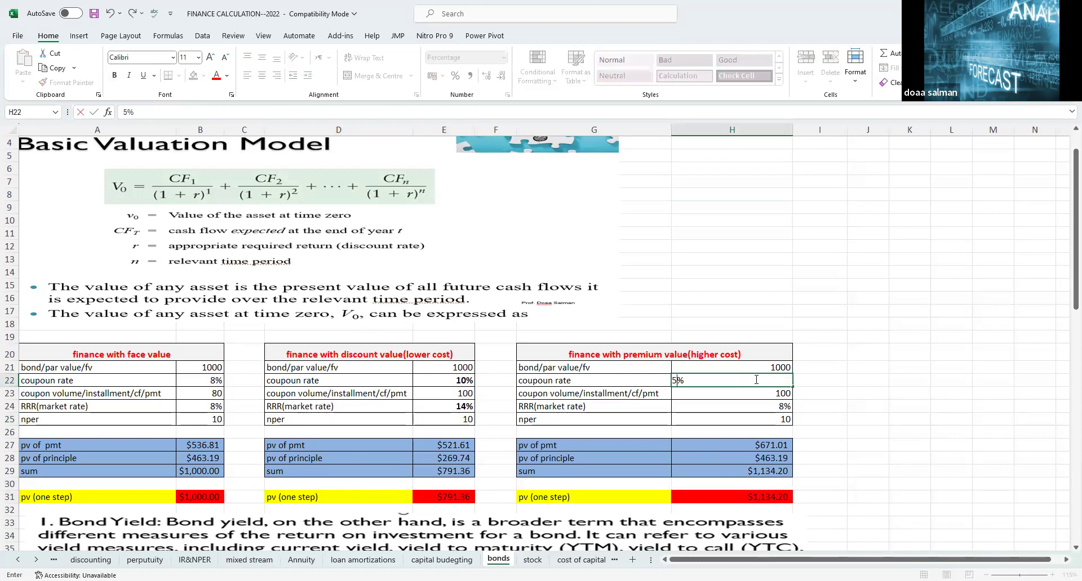
pyautogui.press('Return')
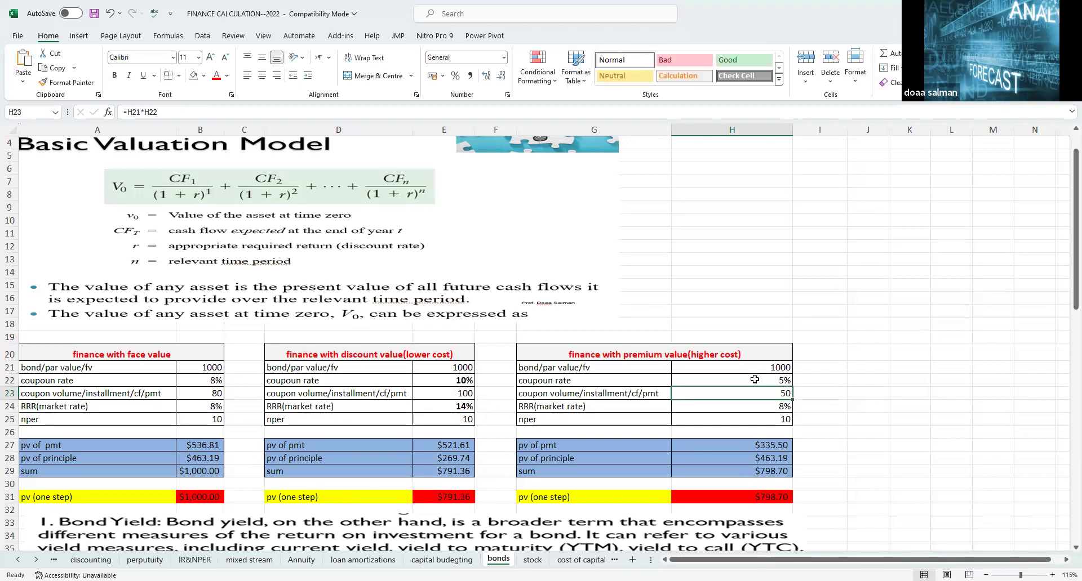
pyautogui.click(782, 406)
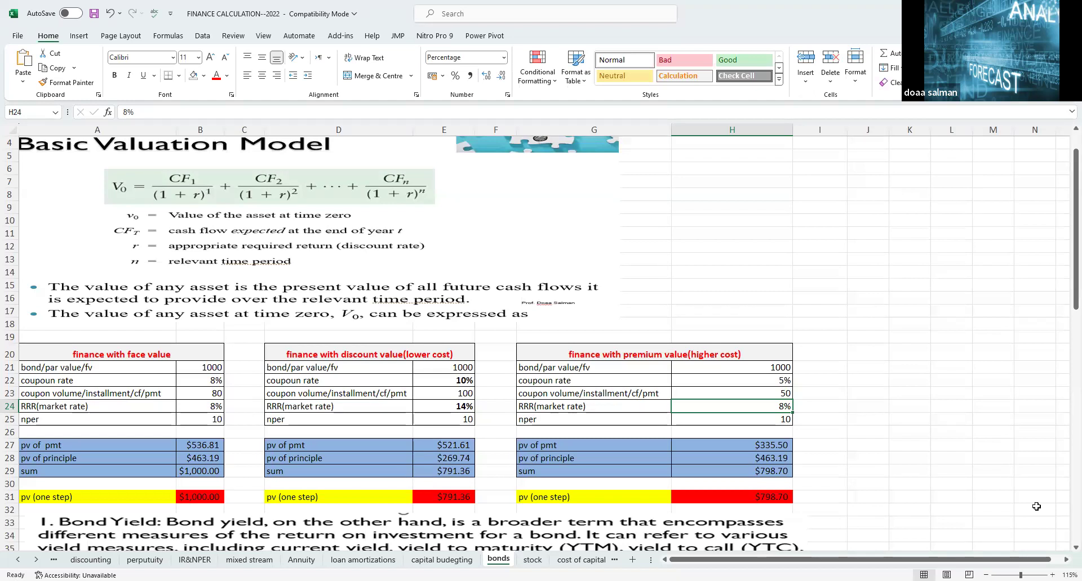
pyautogui.write('15')
pyautogui.press('Return')
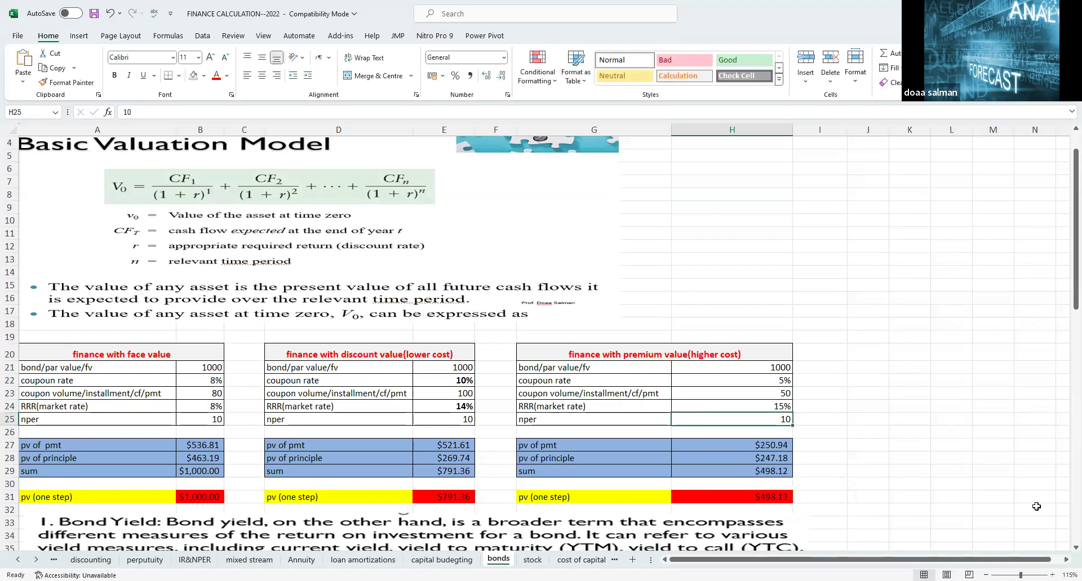
# - Undo the last two rate changes in the premium bond table
pyautogui.click(770, 408)
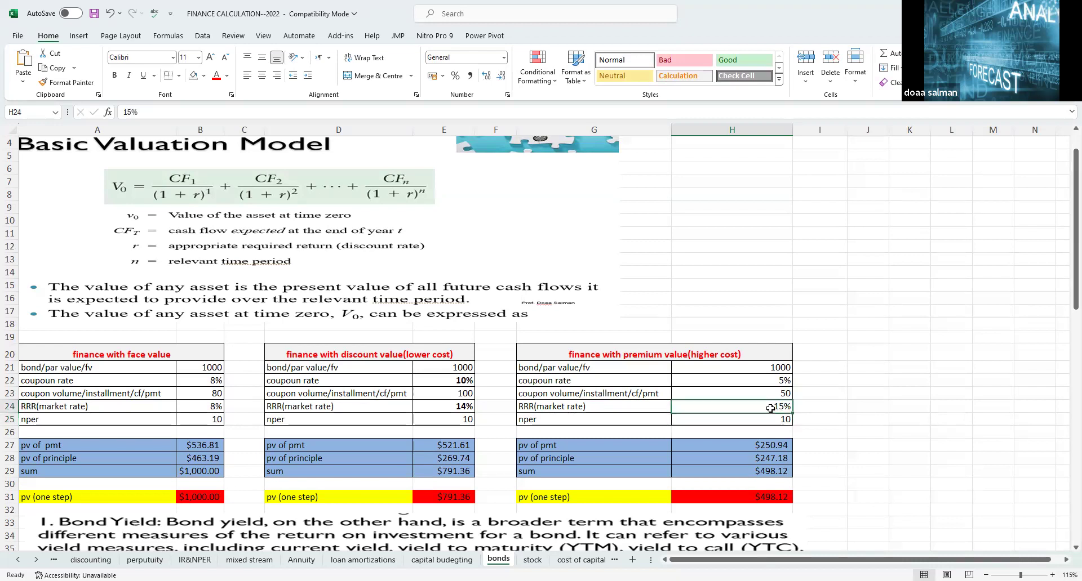
pyautogui.hotkey('ctrl', 'z')
pyautogui.hotkey('ctrl', 'z')
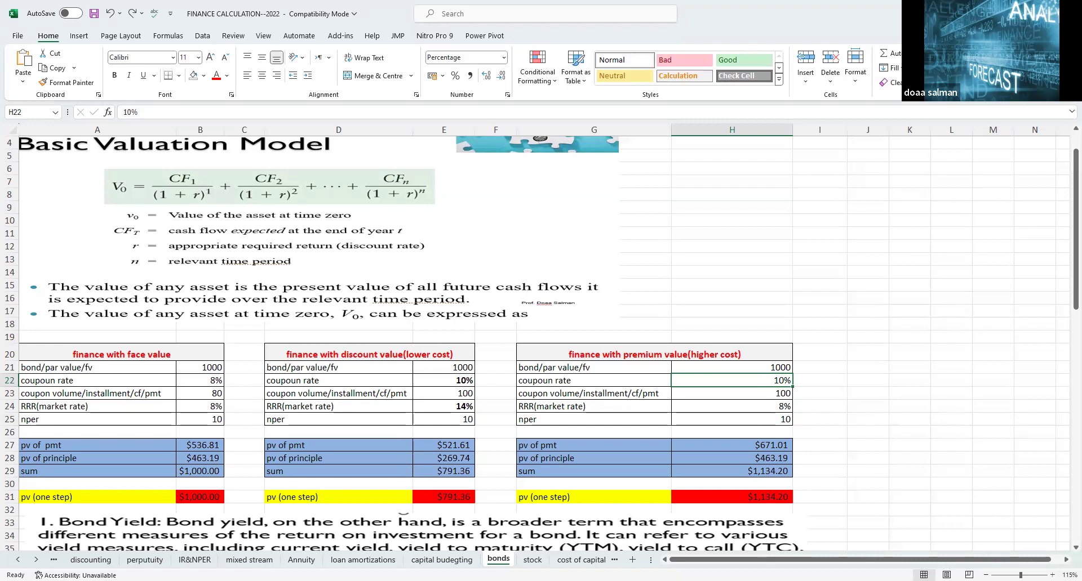
# - Set the premium bond's coupon rate in H22 to 20% and its market rate in H24 to 10%, and select the table's heading
pyautogui.write('20')
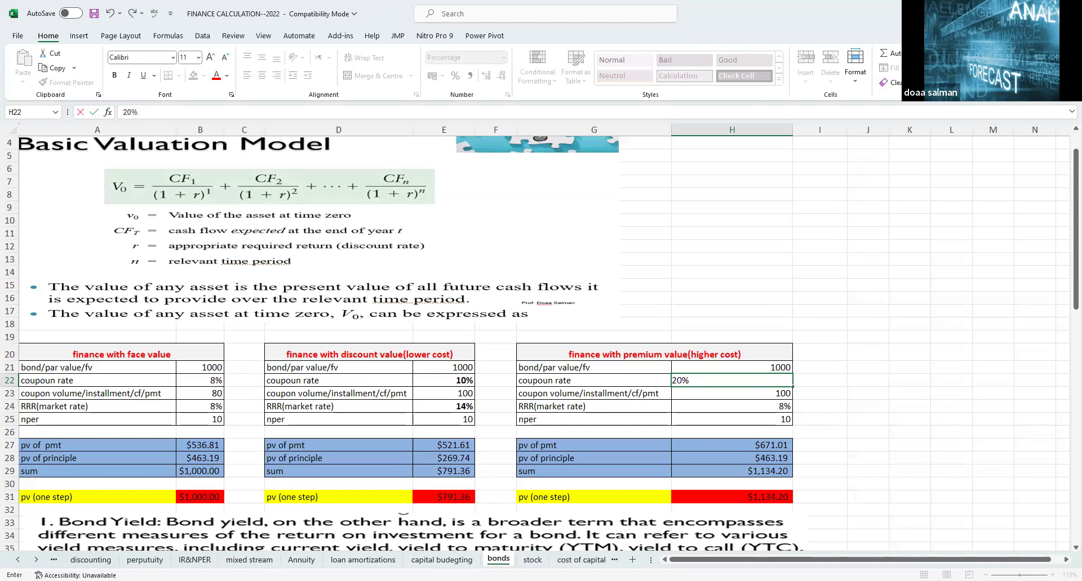
pyautogui.press('Return')
pyautogui.press('Return')
pyautogui.write('10')
pyautogui.press('Return')
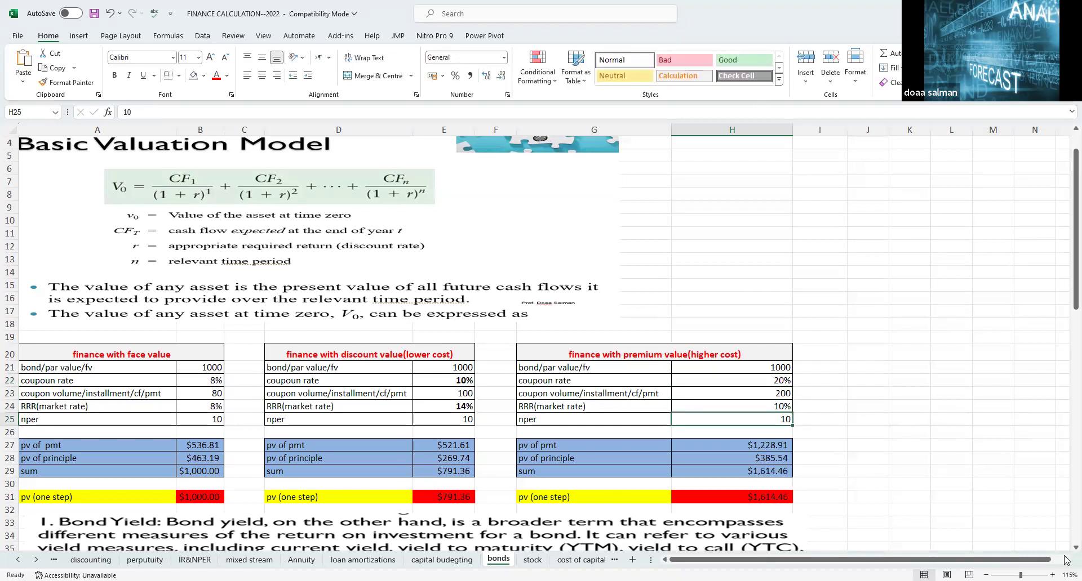
pyautogui.click(762, 381)
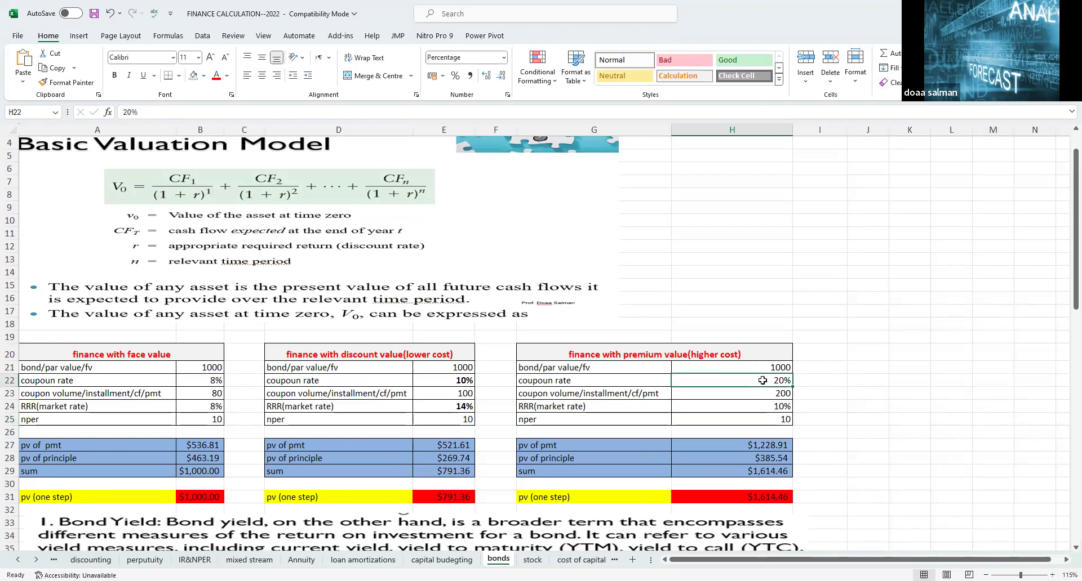
pyautogui.click(726, 356)
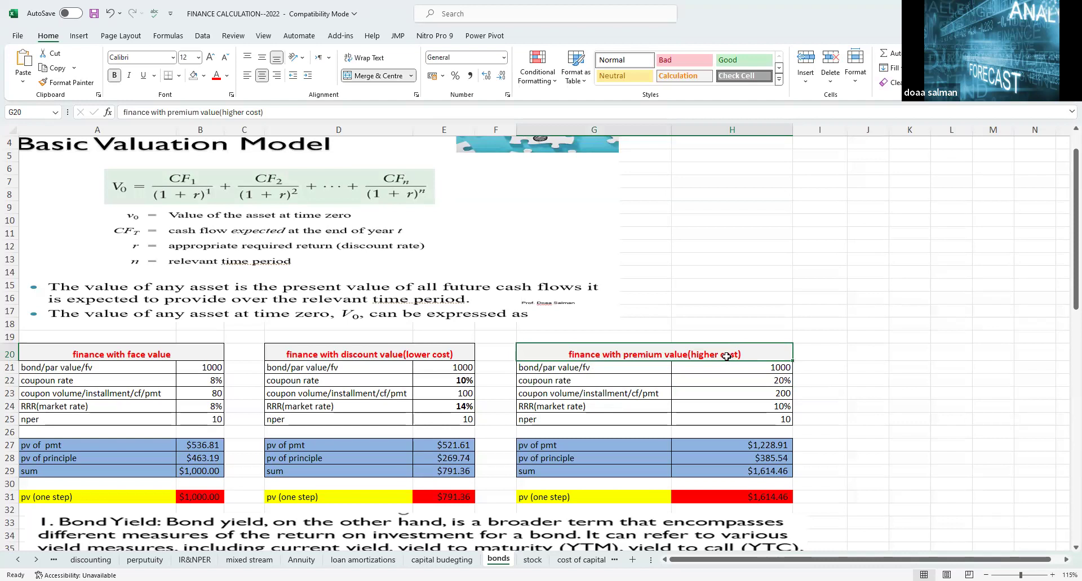
# - Inspect the premium bond's pv of pmt formula in H27 and pv of principle formula in H28
pyautogui.click(762, 480)
pyautogui.click(749, 458)
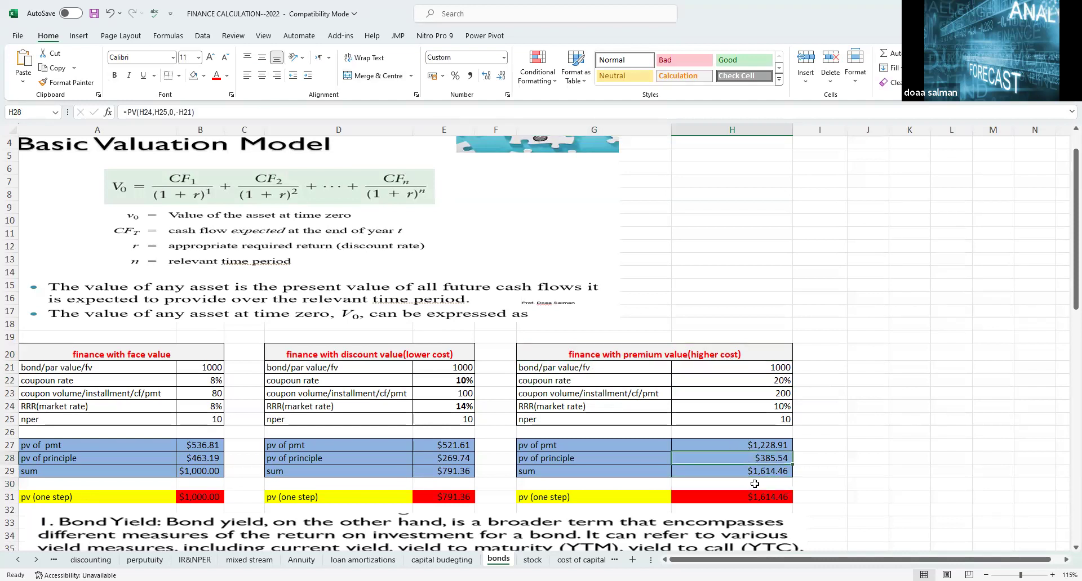
pyautogui.click(752, 444)
pyautogui.click(766, 458)
# - Enter the note >1000 in I31 beside the premium bond's one-step PV
pyautogui.click(824, 493)
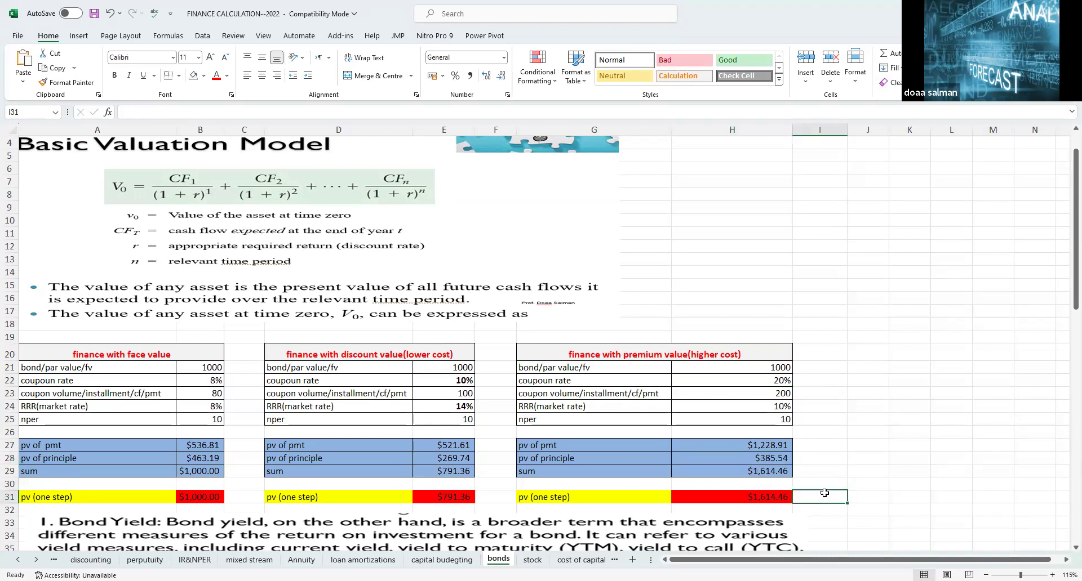
pyautogui.write('>1000')
pyautogui.press('Return')
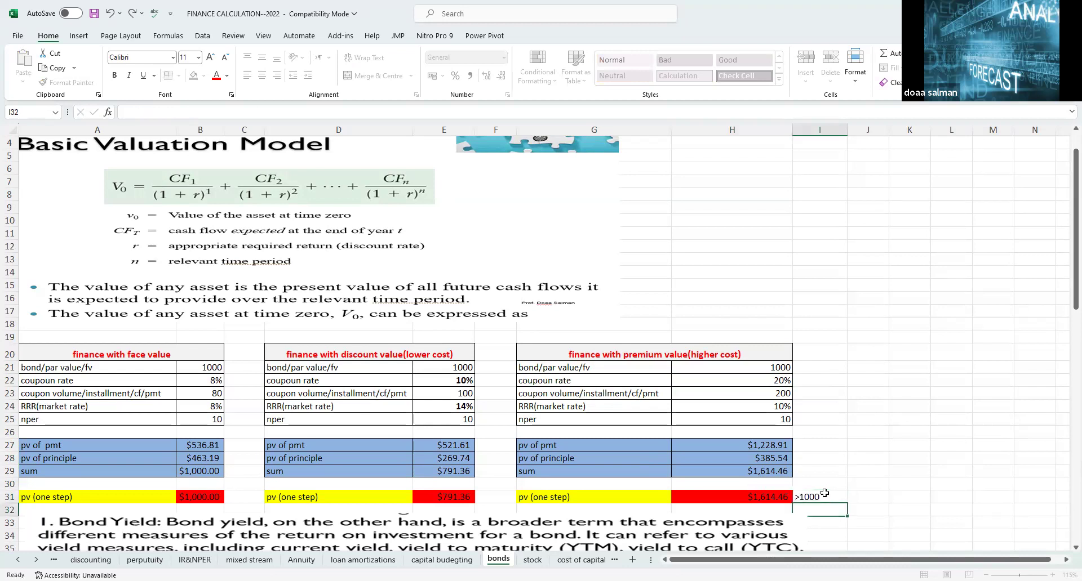
pyautogui.click(859, 429)
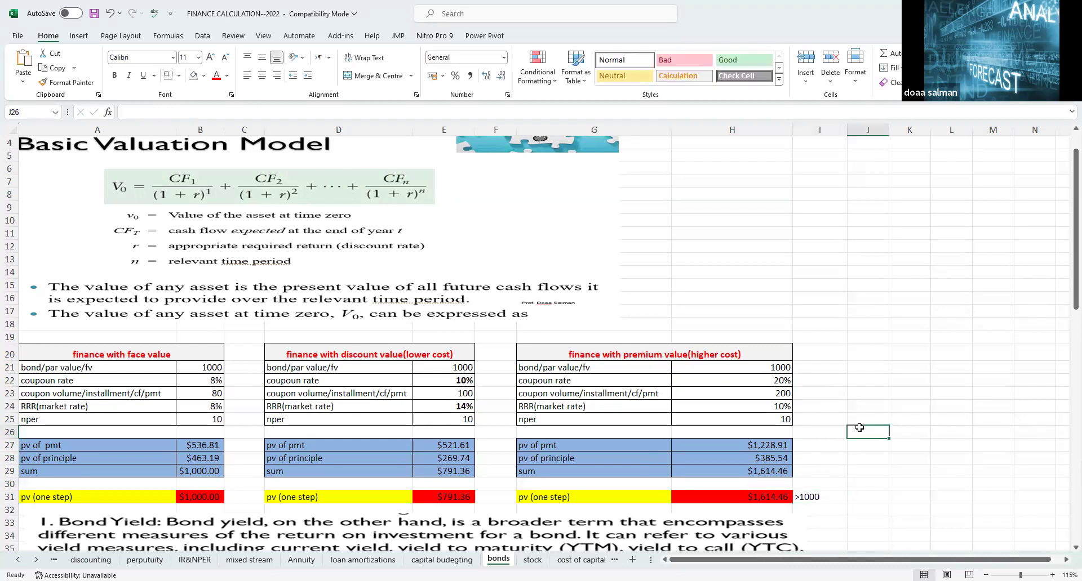
# - Read the bond yield, YTM, YTC and YTW definitions between the PV tables and the yield tables
pyautogui.scroll(-3, 859, 428)
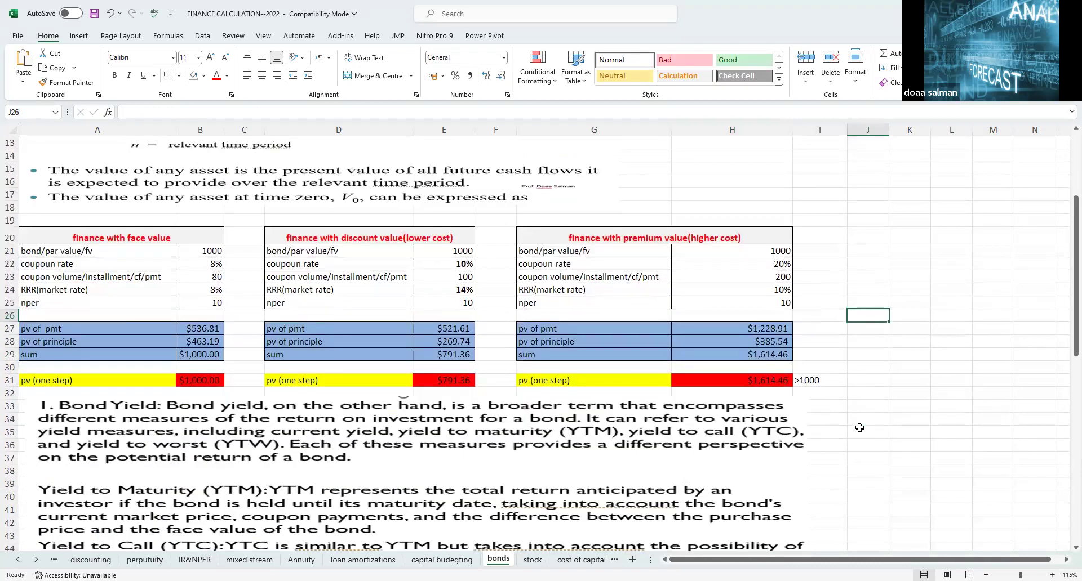
pyautogui.scroll(-3, 859, 428)
pyautogui.scroll(4, 859, 428)
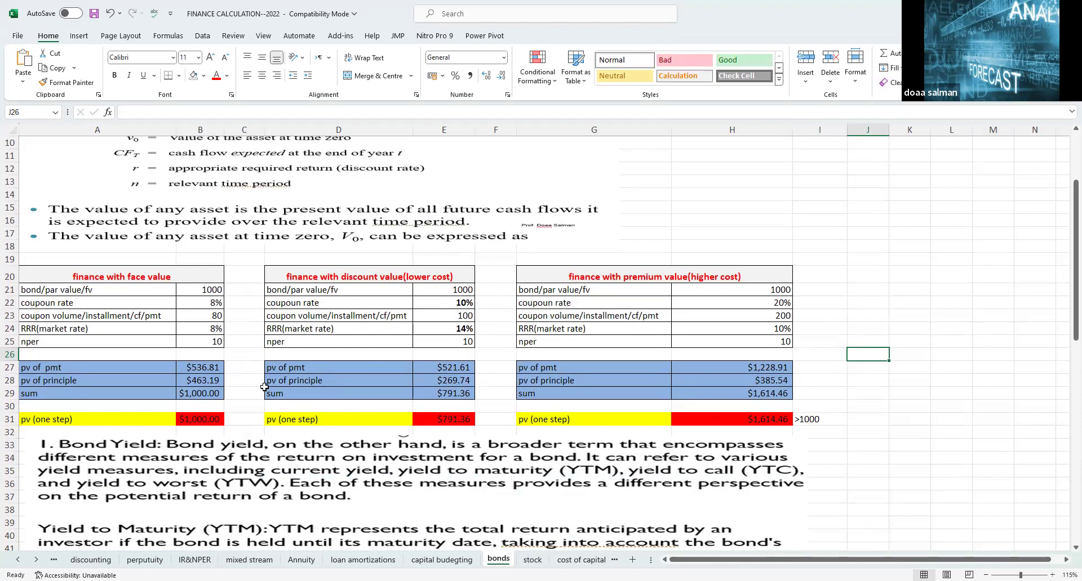
pyautogui.scroll(-4, 265, 387)
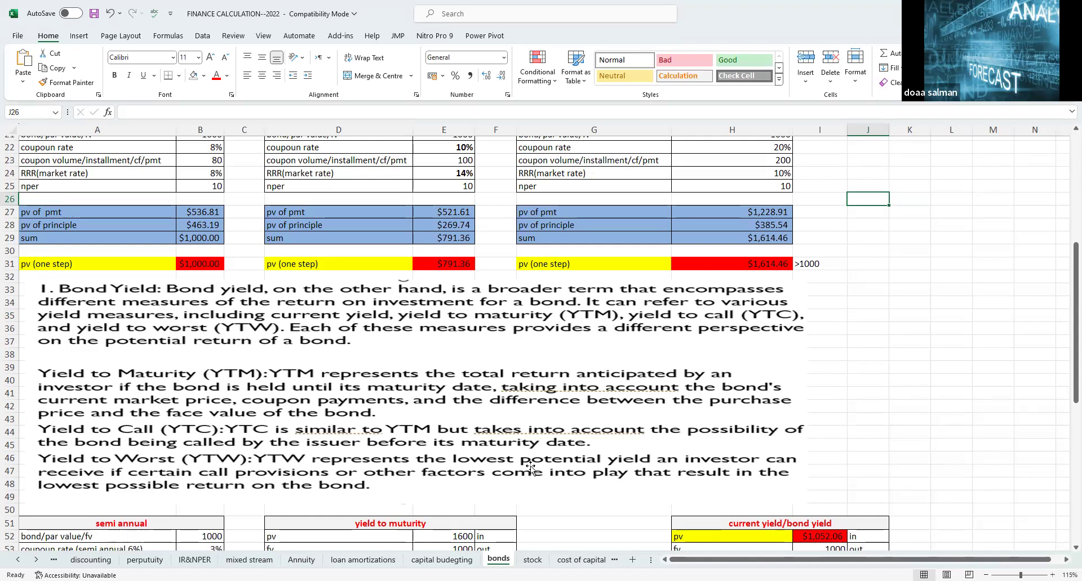
pyautogui.scroll(-1, 529, 465)
pyautogui.scroll(-1, 529, 464)
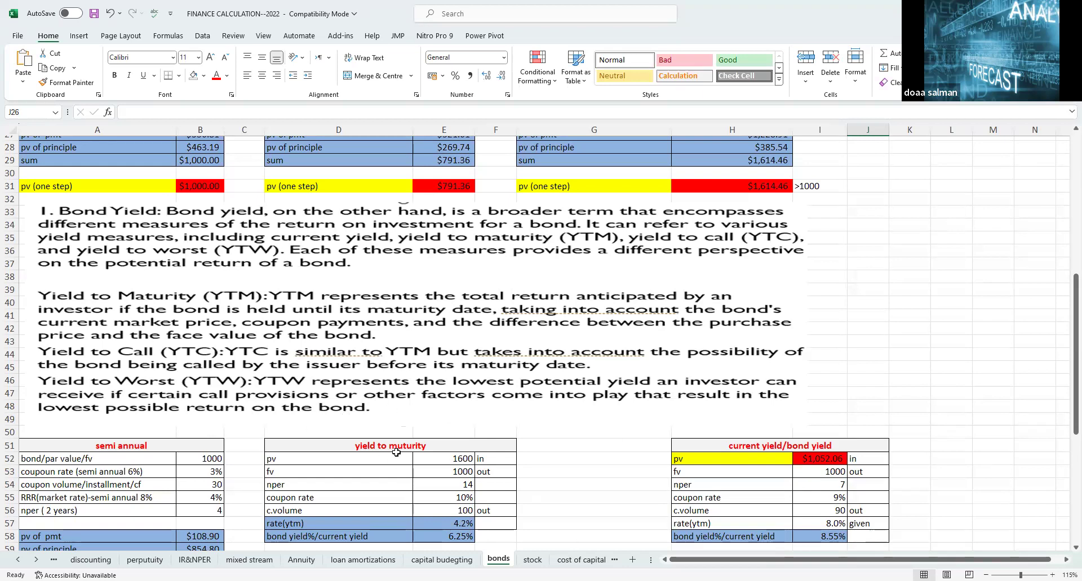
pyautogui.scroll(-1, 396, 453)
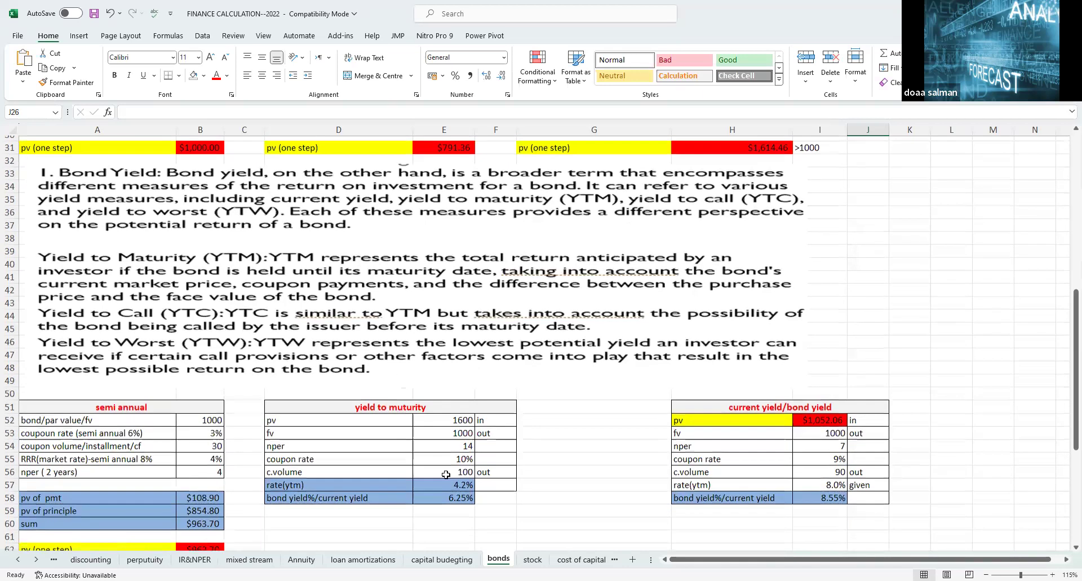
# - Set the yield to maturity table's pv in E52 to 2000 and its nper in E54 to 15
pyautogui.click(430, 425)
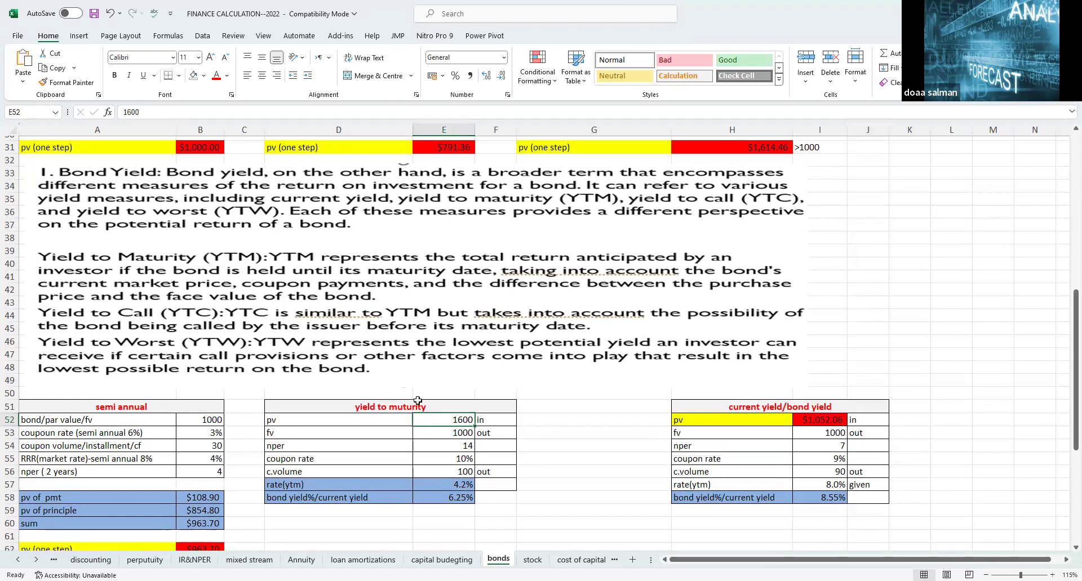
pyautogui.write('2000')
pyautogui.press('Return')
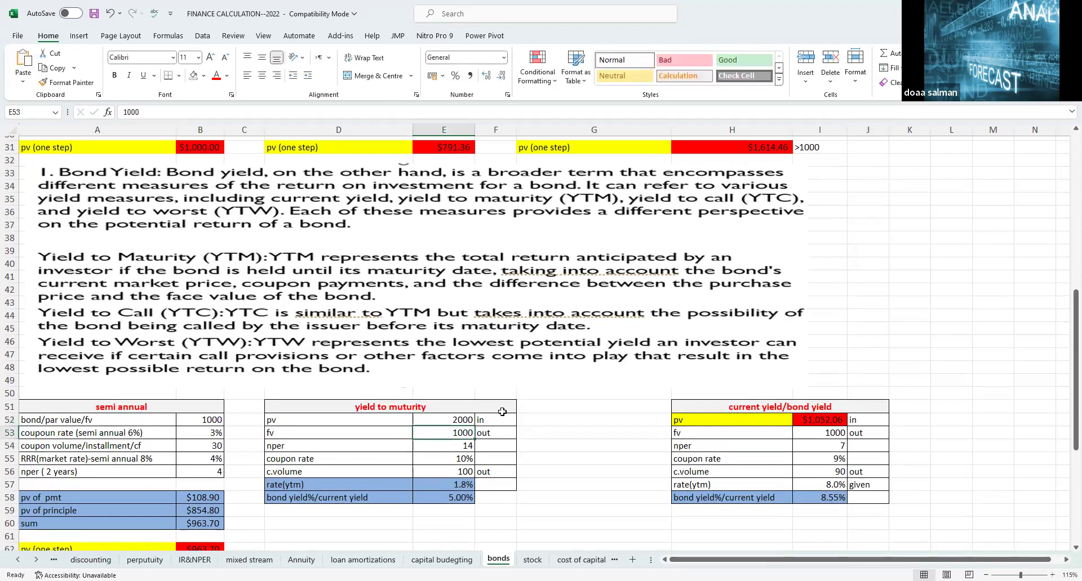
pyautogui.click(461, 445)
pyautogui.write('15')
pyautogui.press('Return')
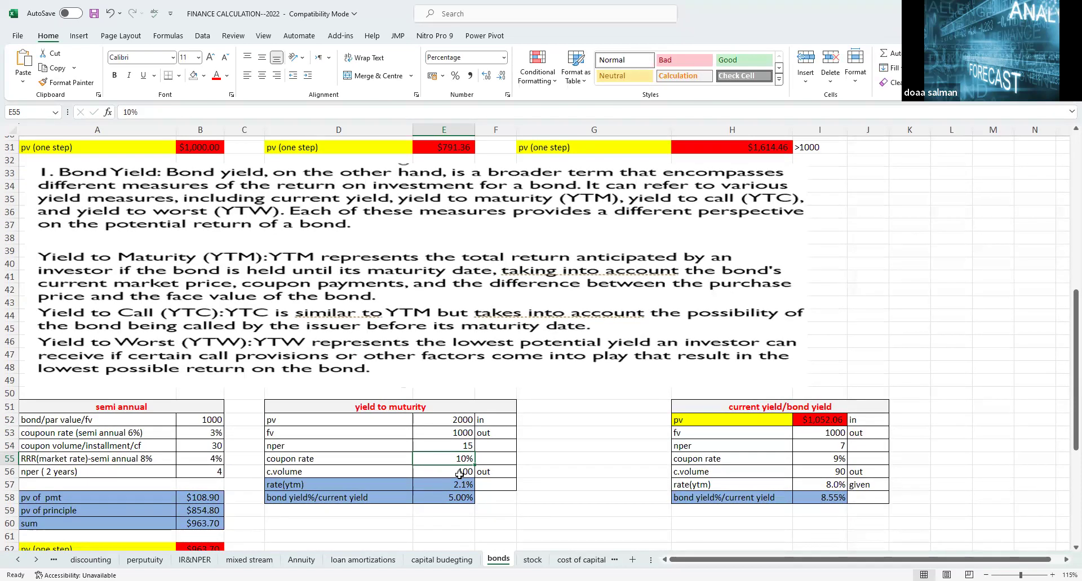
# - Inspect the coupon volume formula in E56 of the yield to maturity table
pyautogui.click(291, 473)
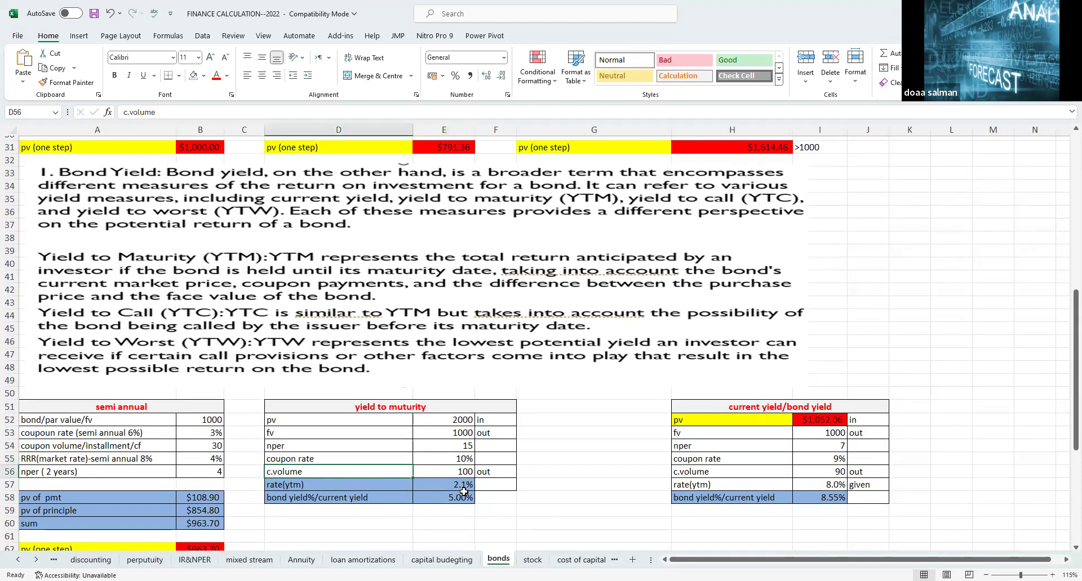
pyautogui.click(451, 476)
pyautogui.click(258, 115)
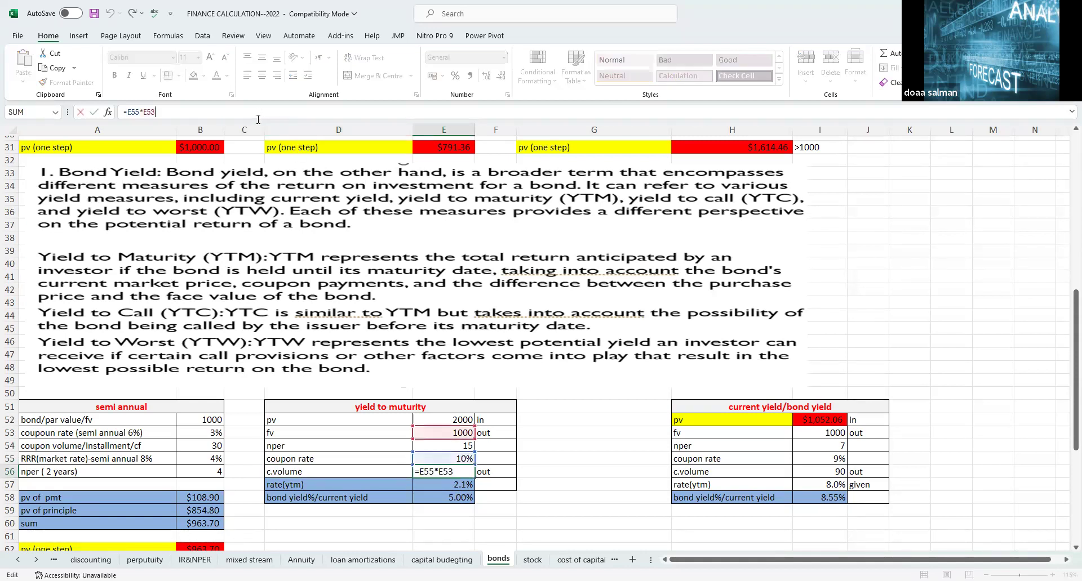
pyautogui.click(632, 501)
# - Change the label in D56 of the yield to maturity table to c.value
pyautogui.click(297, 472)
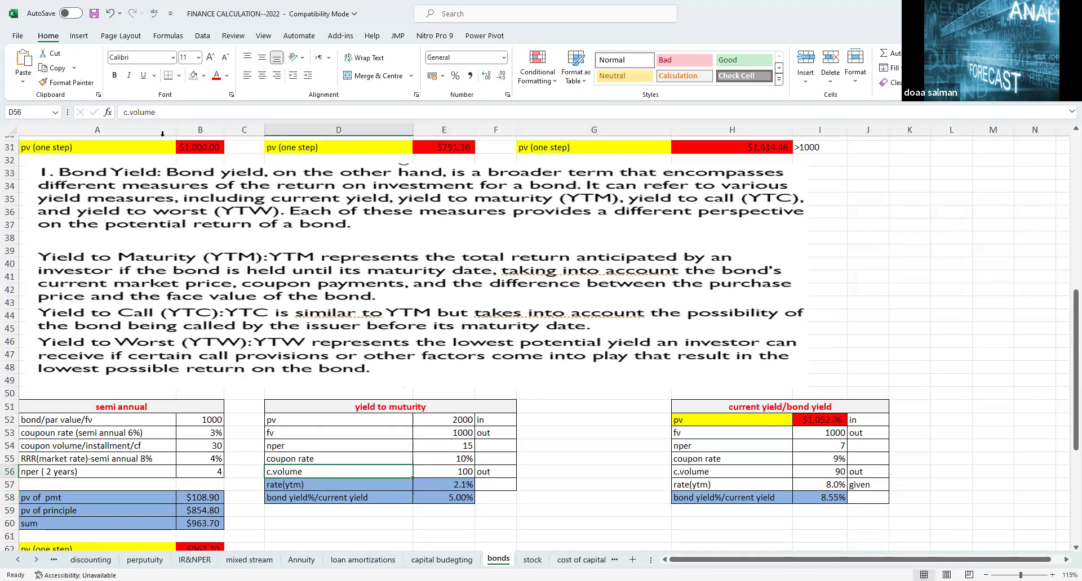
pyautogui.moveTo(156, 113); pyautogui.dragTo(131, 115)
pyautogui.write('vsa')
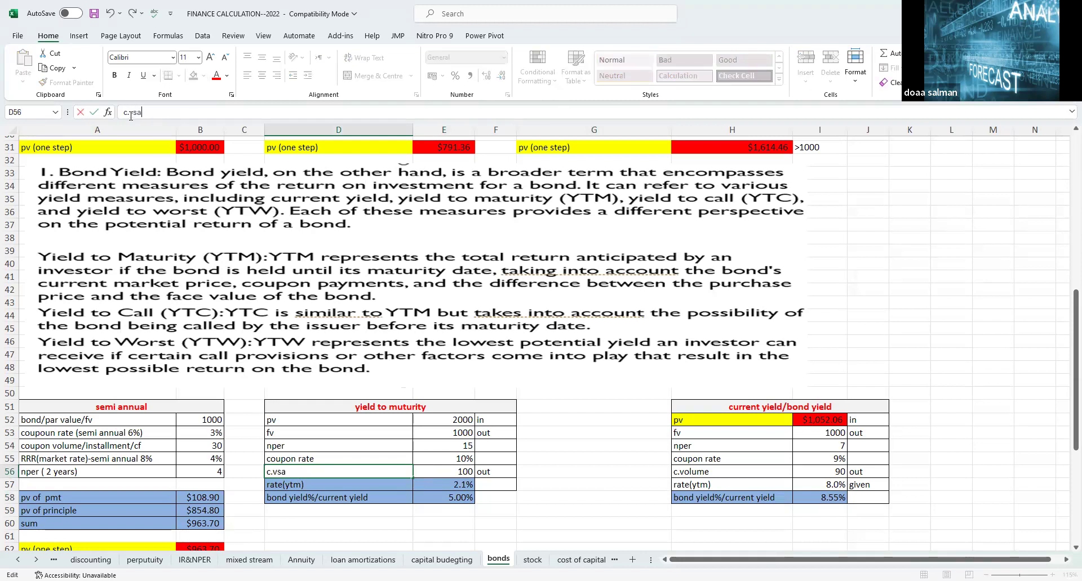
pyautogui.write('lu')
pyautogui.press('BackSpace')
pyautogui.press('BackSpace')
pyautogui.press('BackSpace')
pyautogui.press('BackSpace')
pyautogui.write('alue')
pyautogui.click(516, 360)
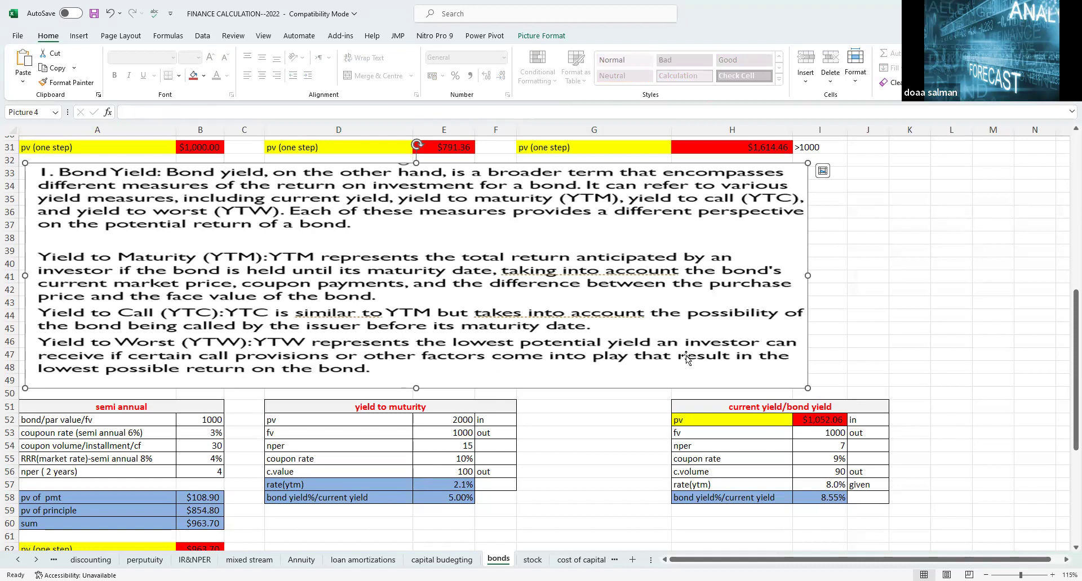
# - Inspect the bond yield%/current yield formula in E58 and the cells it references
pyautogui.click(460, 497)
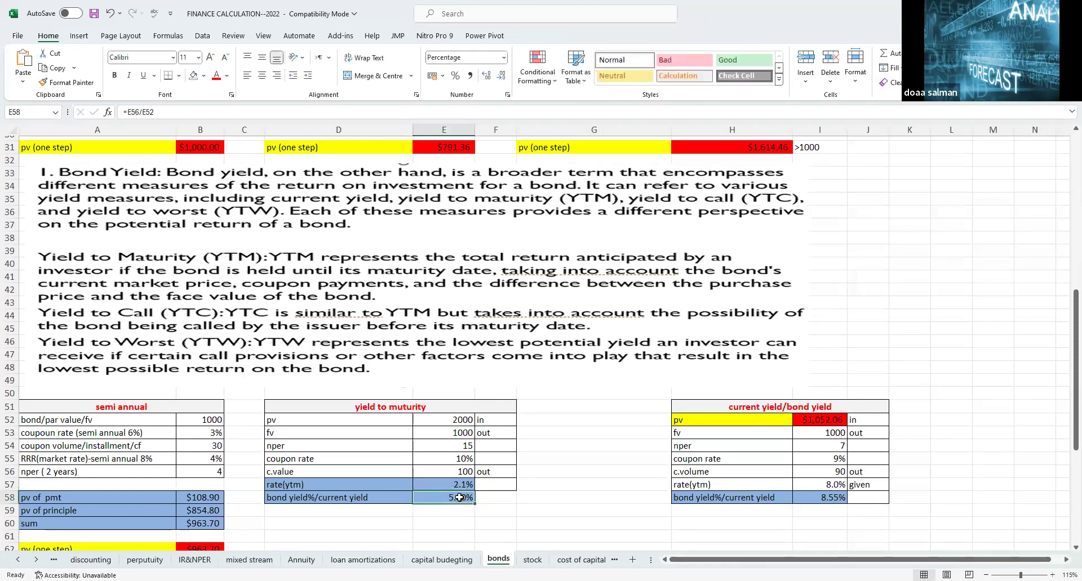
pyautogui.click(176, 110)
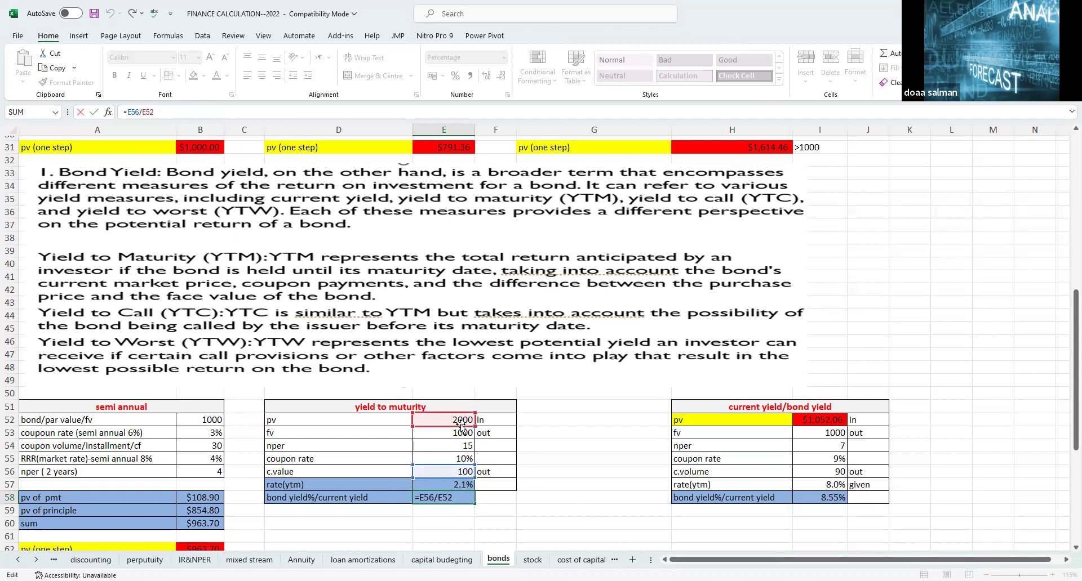
pyautogui.click(513, 515)
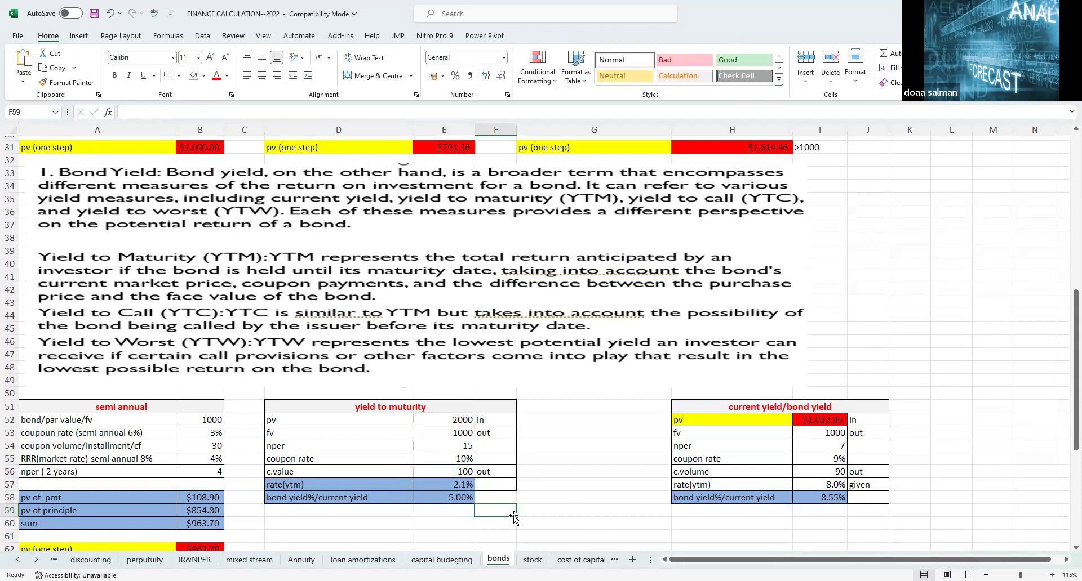
pyautogui.click(470, 498)
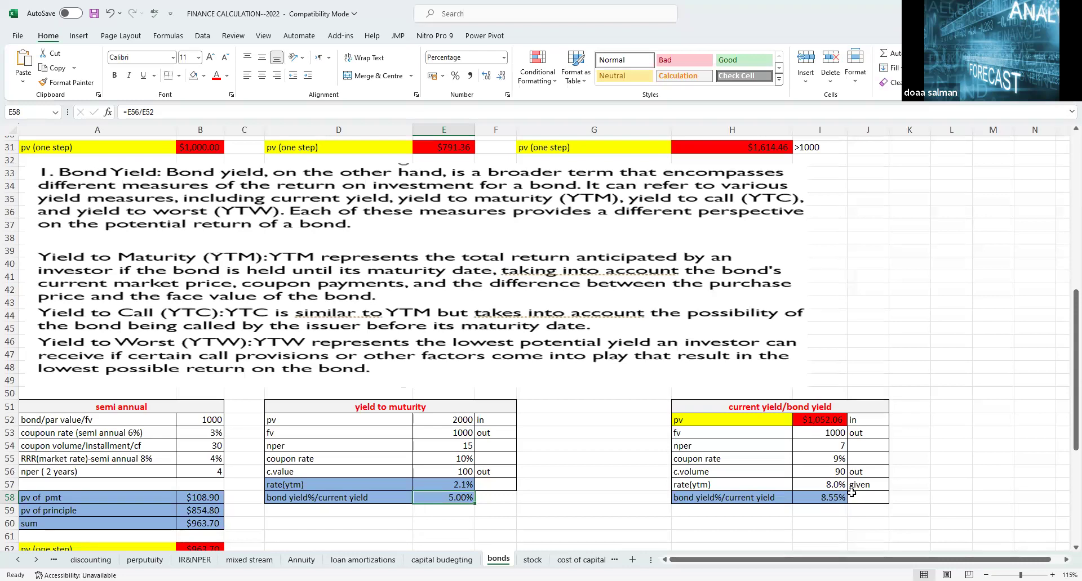
# - Inspect the pv formula in I52 of the current yield/bond yield table and the cash flow direction labels in J52 and J53
pyautogui.click(813, 419)
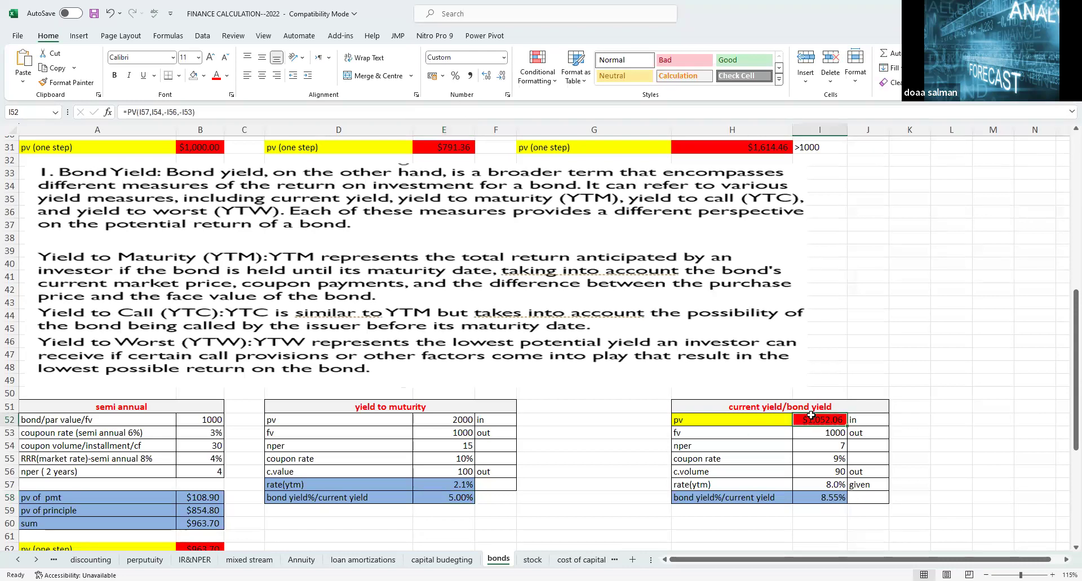
pyautogui.click(230, 110)
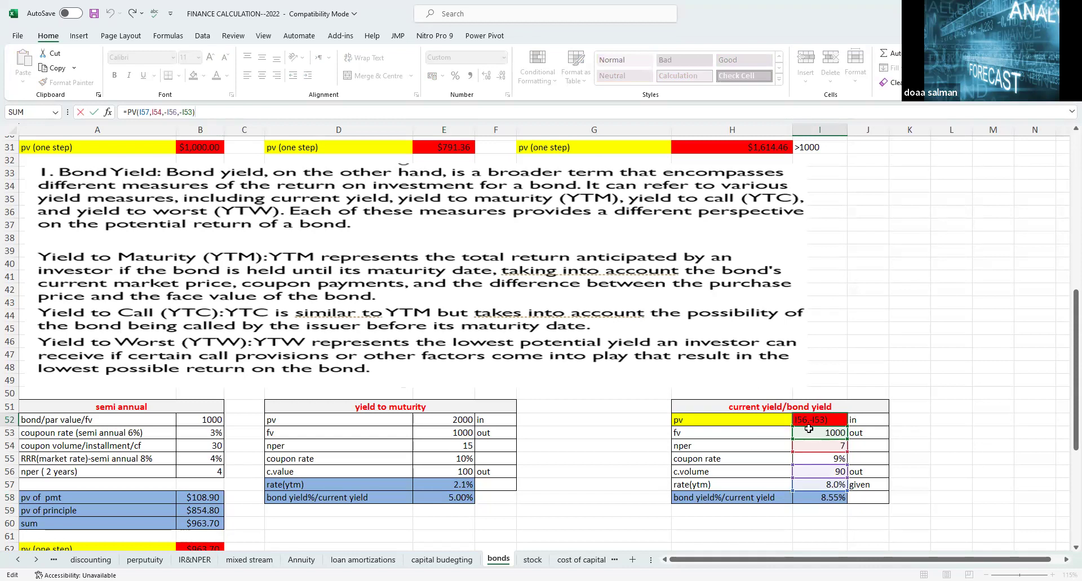
pyautogui.click(909, 419)
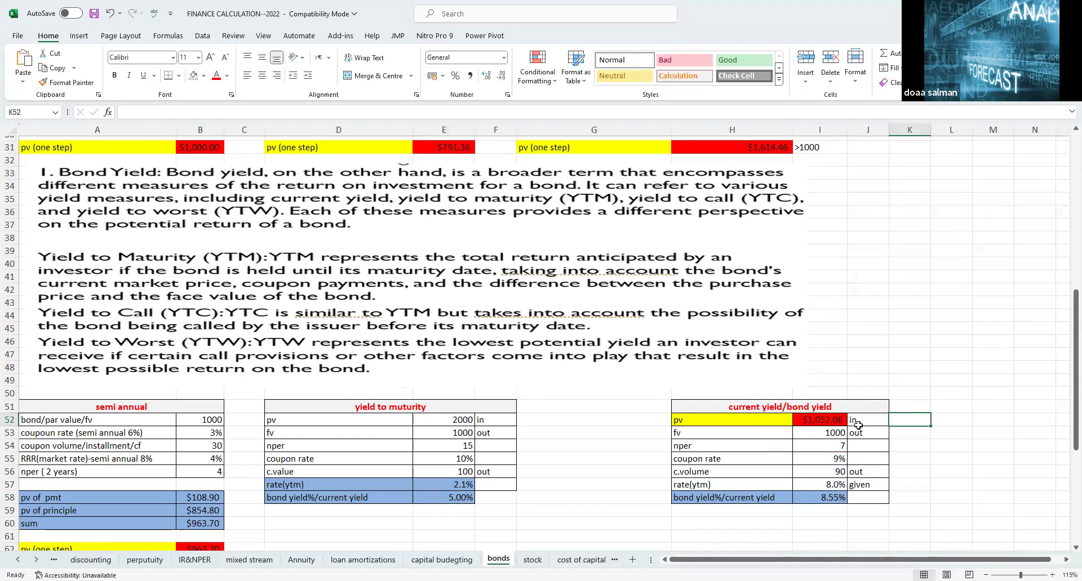
pyautogui.click(861, 420)
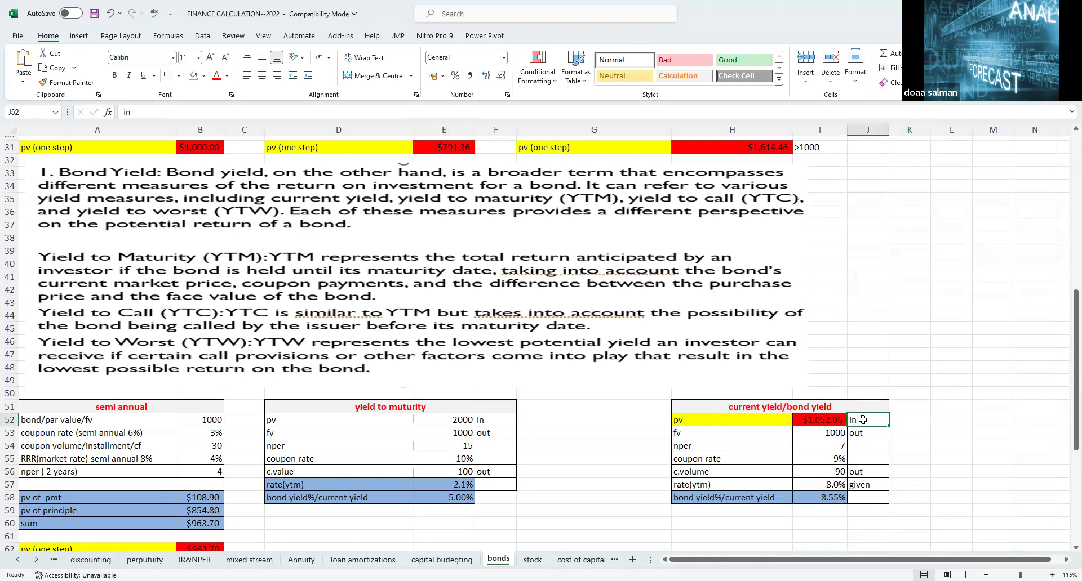
pyautogui.click(876, 431)
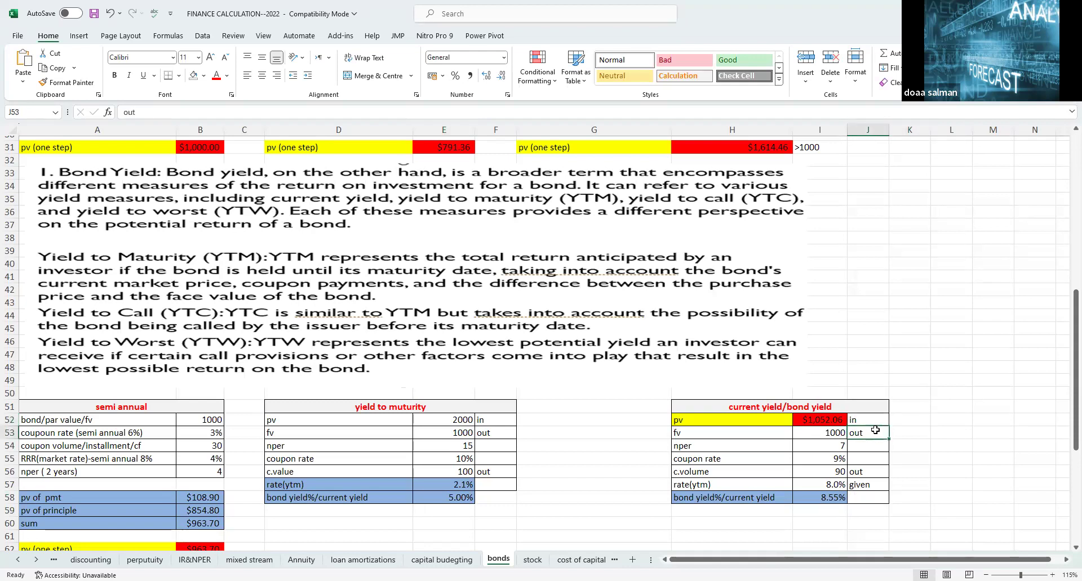
# - Review the current yield table's nper, coupon rate and rate(ytm) inputs, and the c.volume formula with the cells it multiplies
pyautogui.click(824, 445)
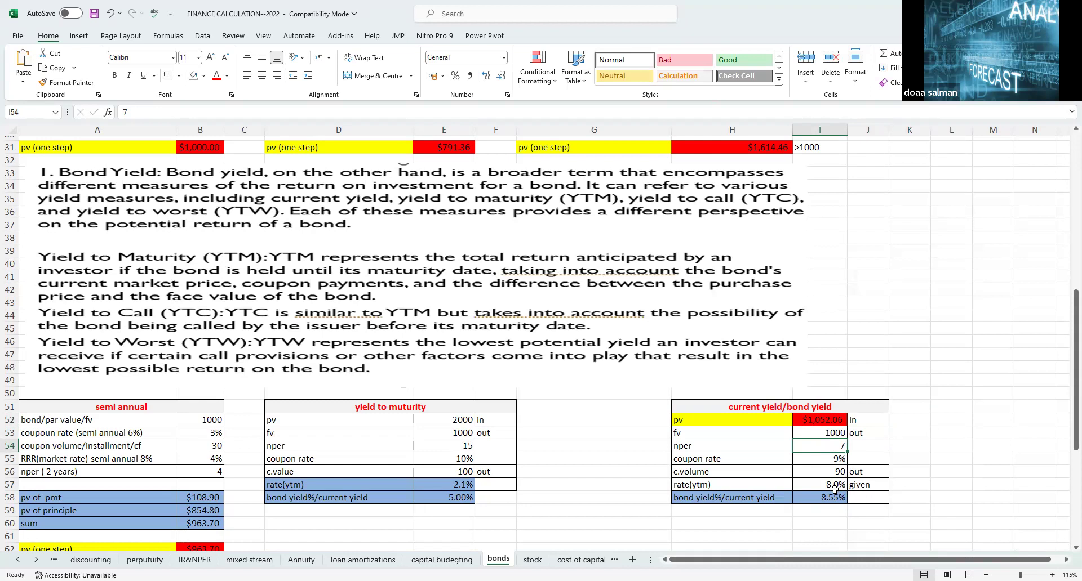
pyautogui.click(829, 457)
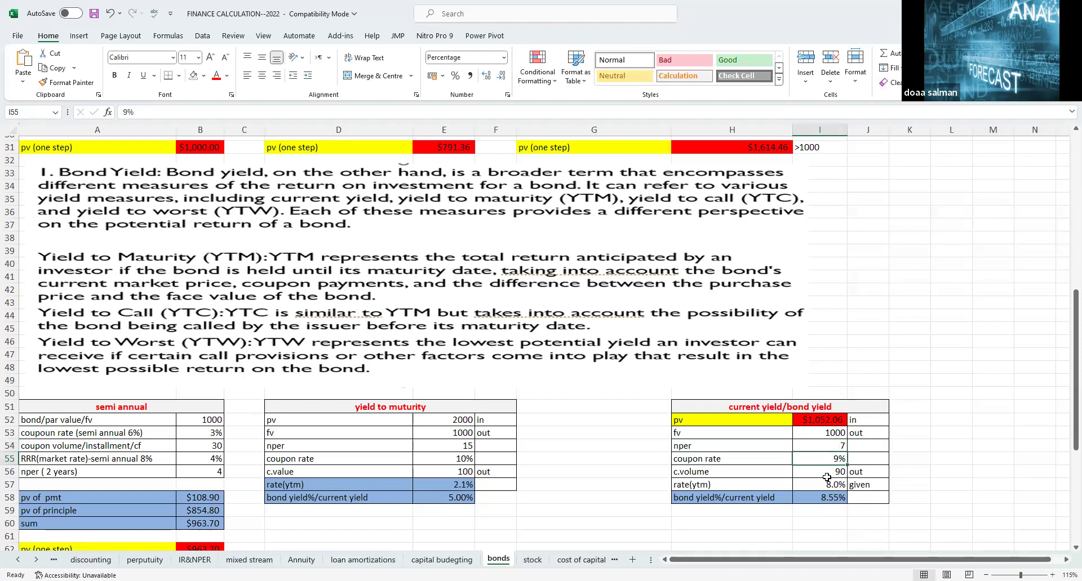
pyautogui.click(825, 476)
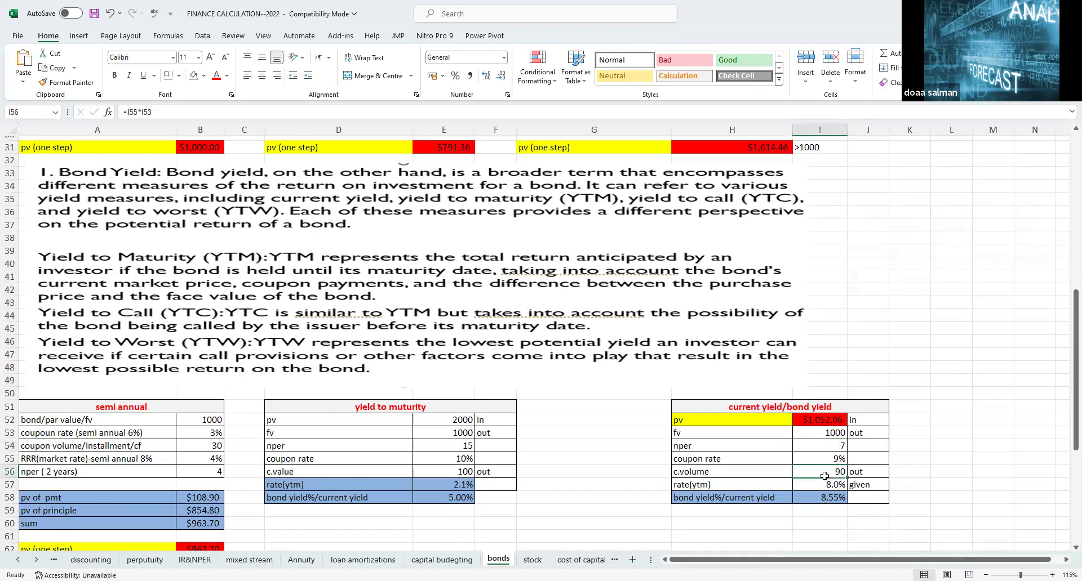
pyautogui.click(824, 459)
pyautogui.click(825, 434)
pyautogui.click(822, 471)
pyautogui.click(822, 486)
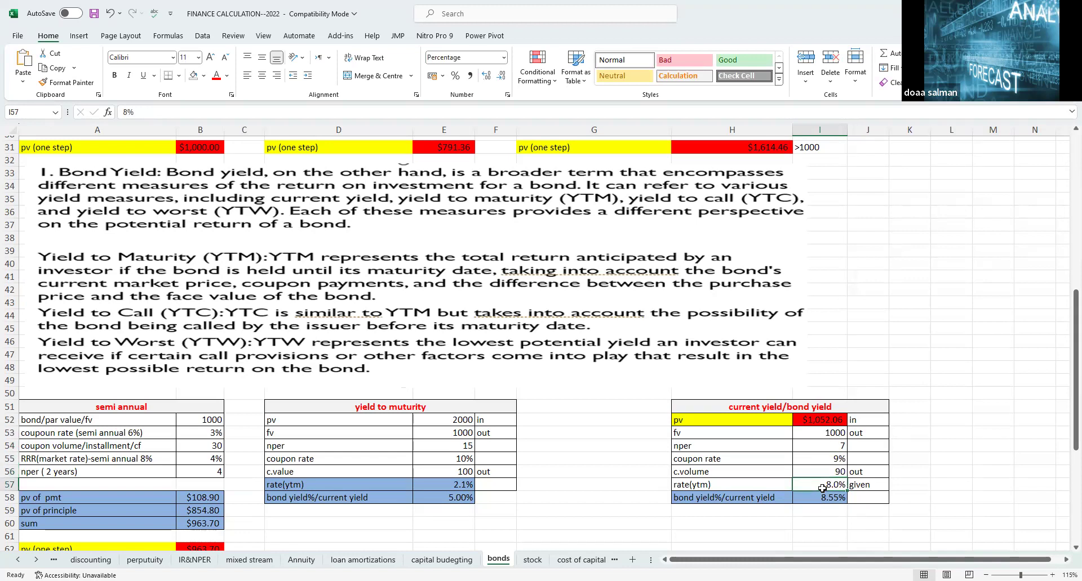
# - Inspect the bond yield%/current yield formula in I58 and the cells it references
pyautogui.click(828, 497)
pyautogui.write('=I56/I52')
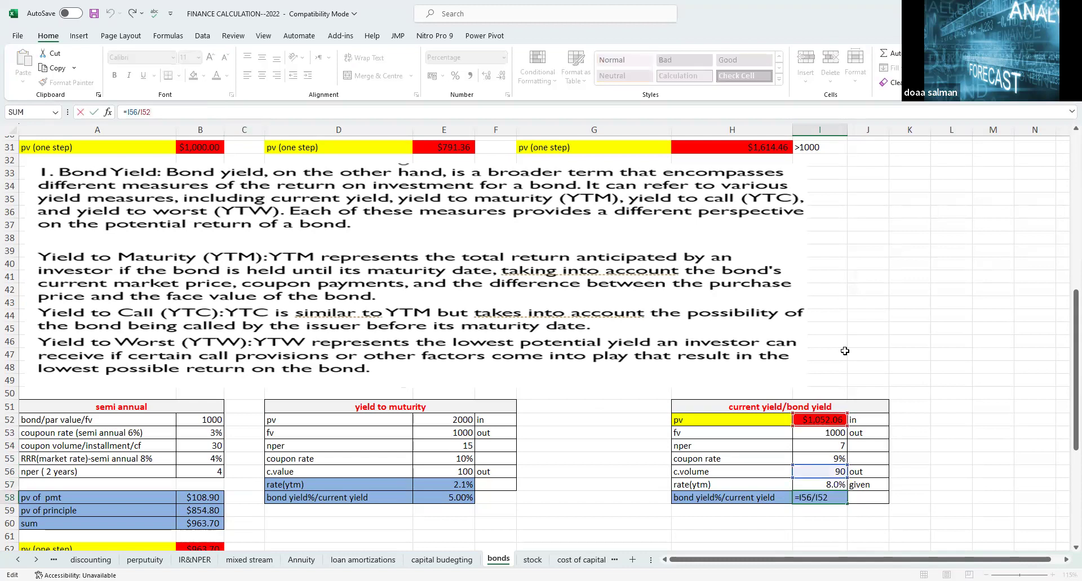
pyautogui.click(979, 496)
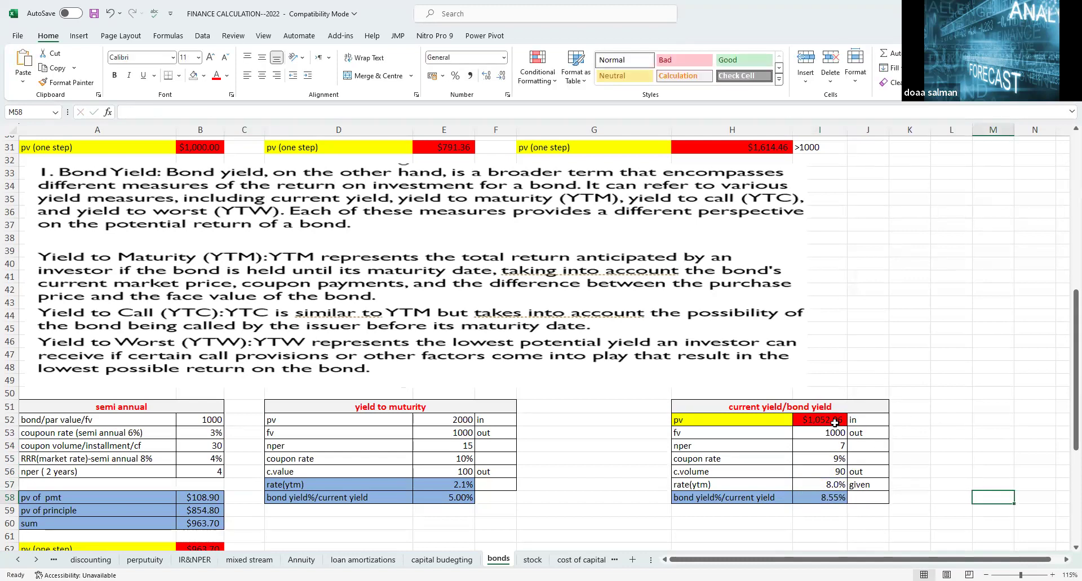
# - Examine the PV function's arguments in I52 against the rate, nper, c.volume and fv cells, keeping the formula as it is
pyautogui.click(821, 420)
pyautogui.click(216, 108)
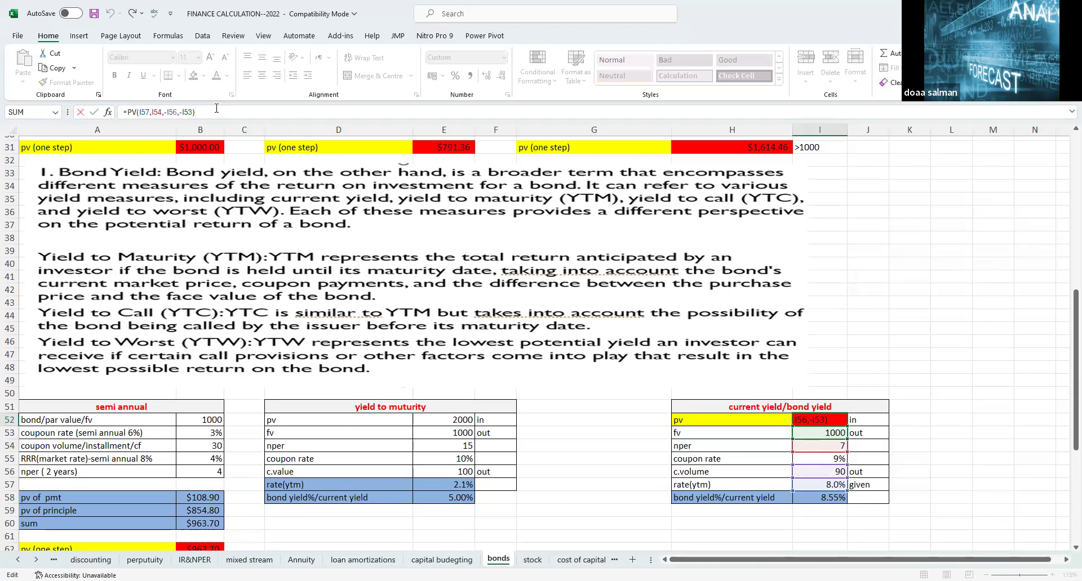
pyautogui.press('BackSpace')
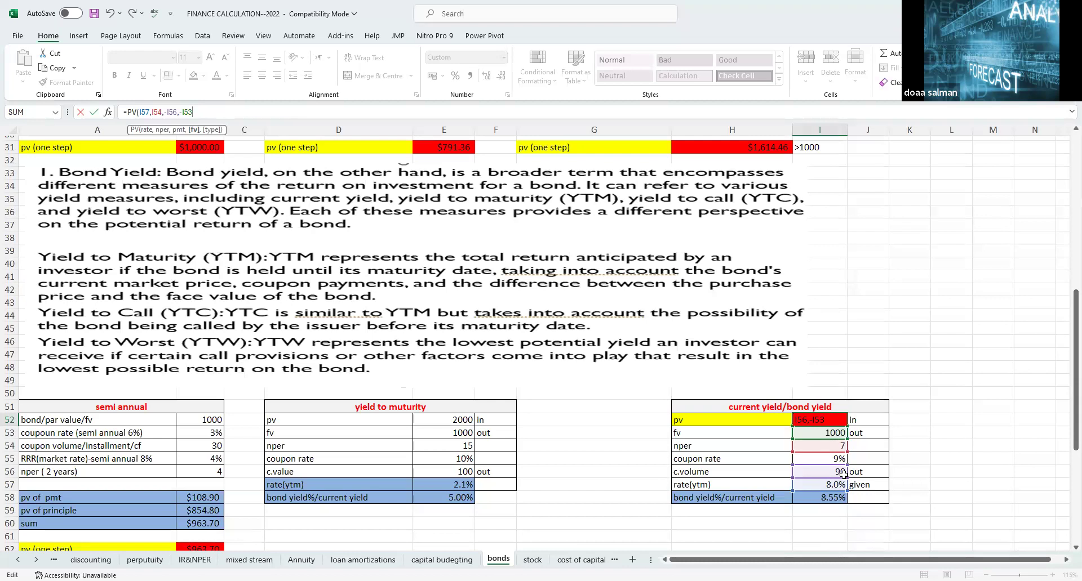
pyautogui.press('Return')
pyautogui.click(951, 393)
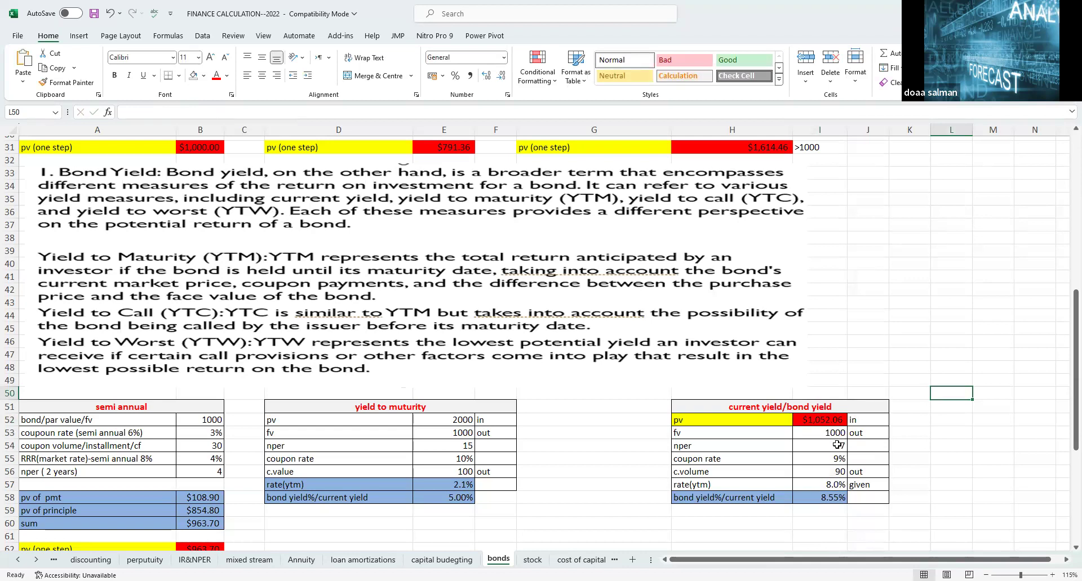
# - Recheck how I58 divides the c.volume by the pv in the current yield/bond yield table
pyautogui.click(830, 497)
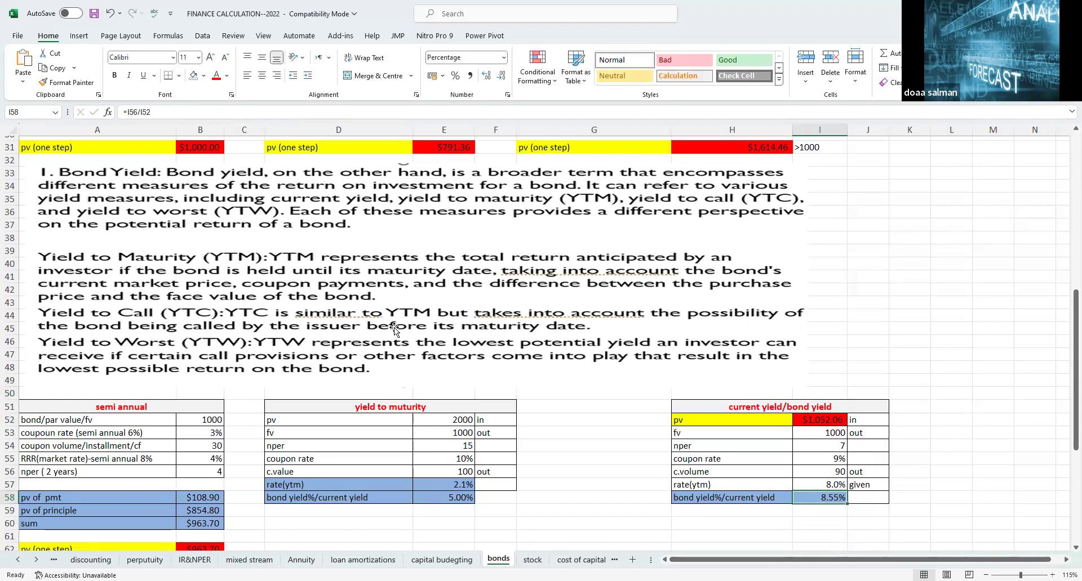
pyautogui.click(323, 122)
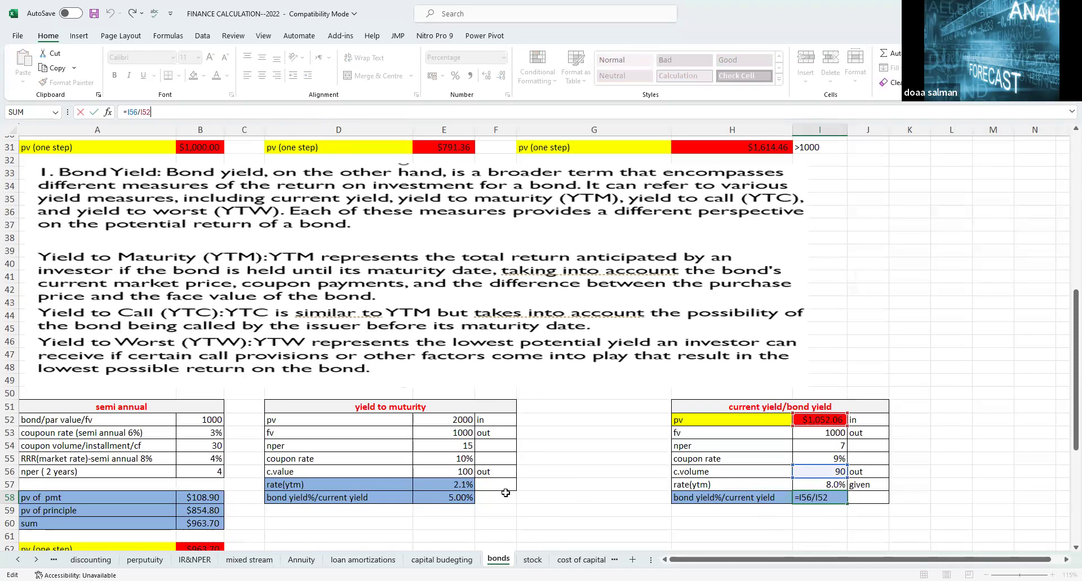
pyautogui.click(592, 511)
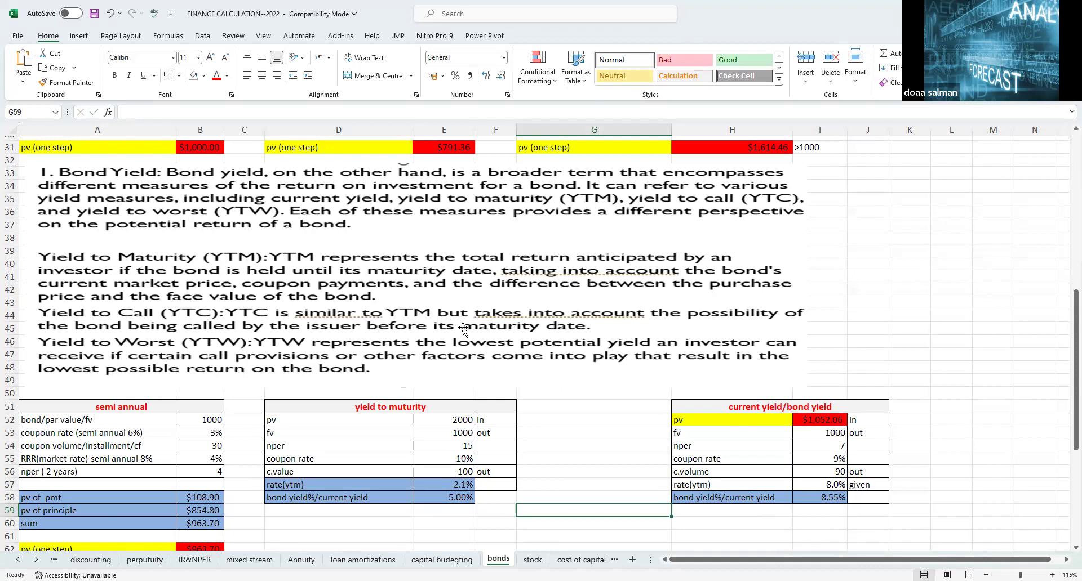
# - Inspect the semi annual table's par value in B52, coupon rate formula in B53 and coupon volume formula in B54
pyautogui.scroll(-1, 635, 380)
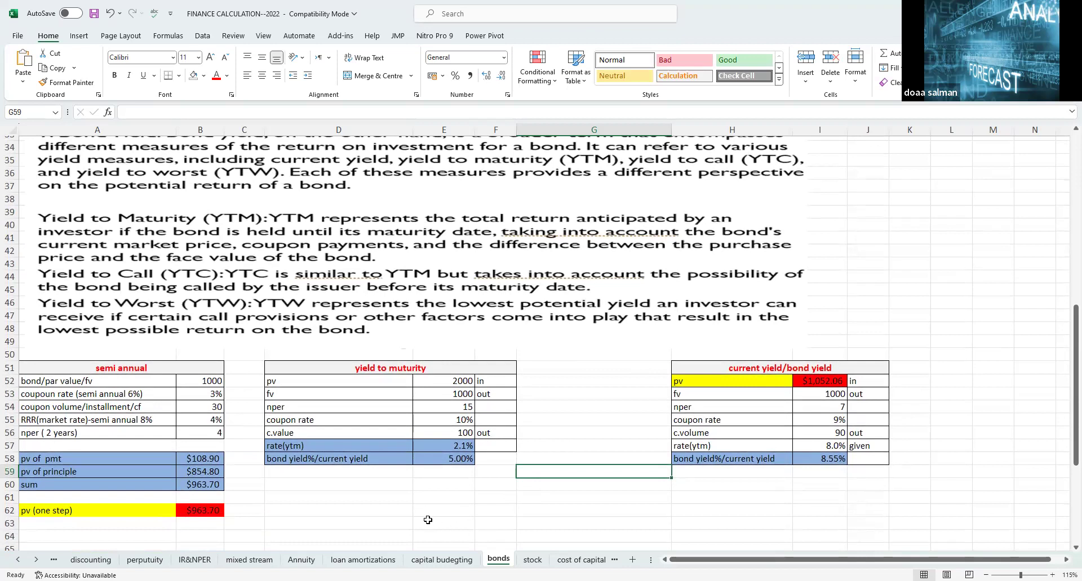
pyautogui.click(199, 383)
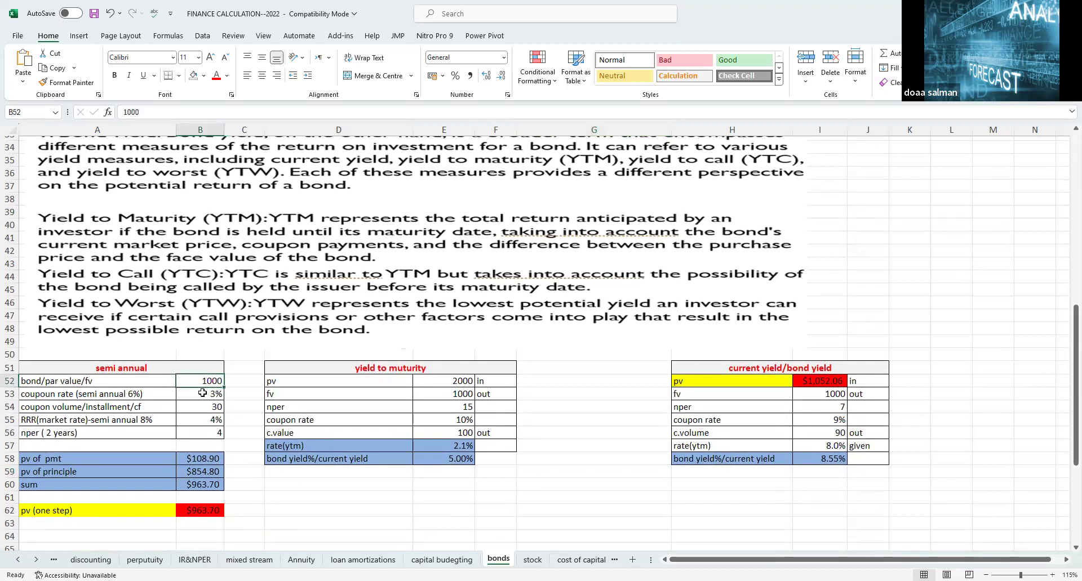
pyautogui.click(198, 399)
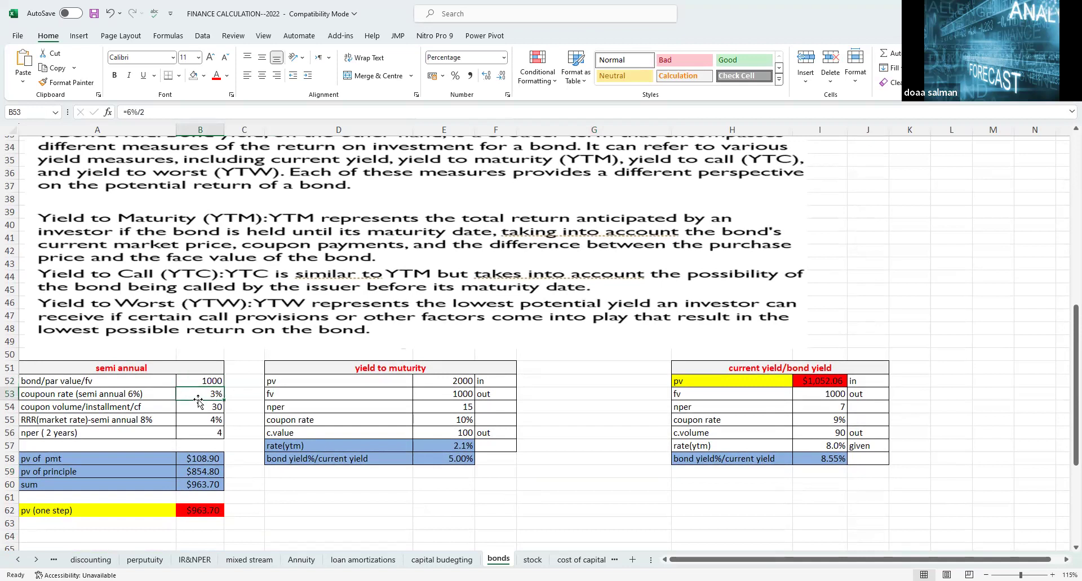
pyautogui.click(166, 111)
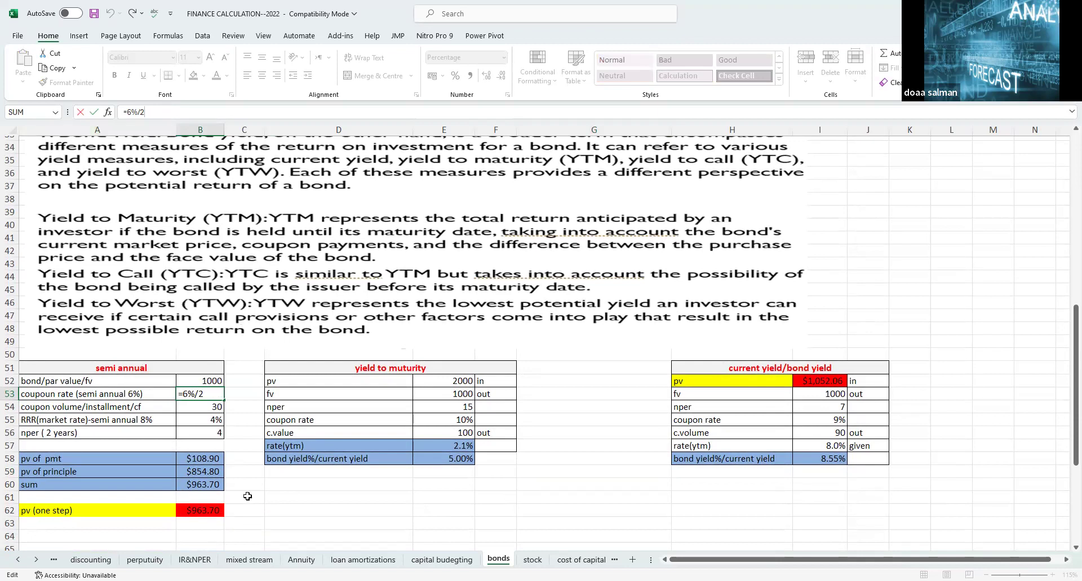
pyautogui.click(203, 409)
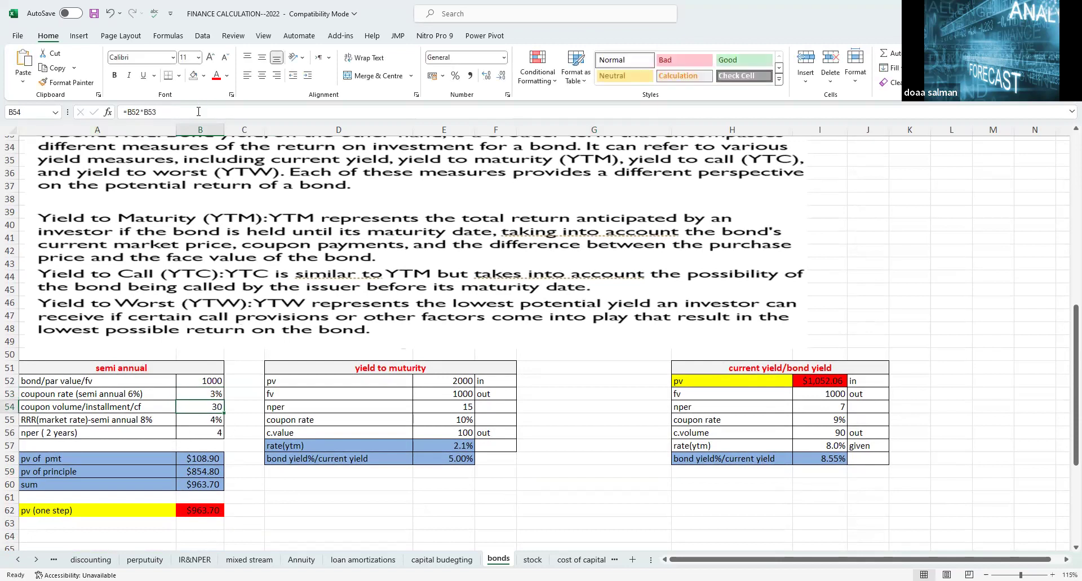
pyautogui.click(198, 112)
pyautogui.click(231, 474)
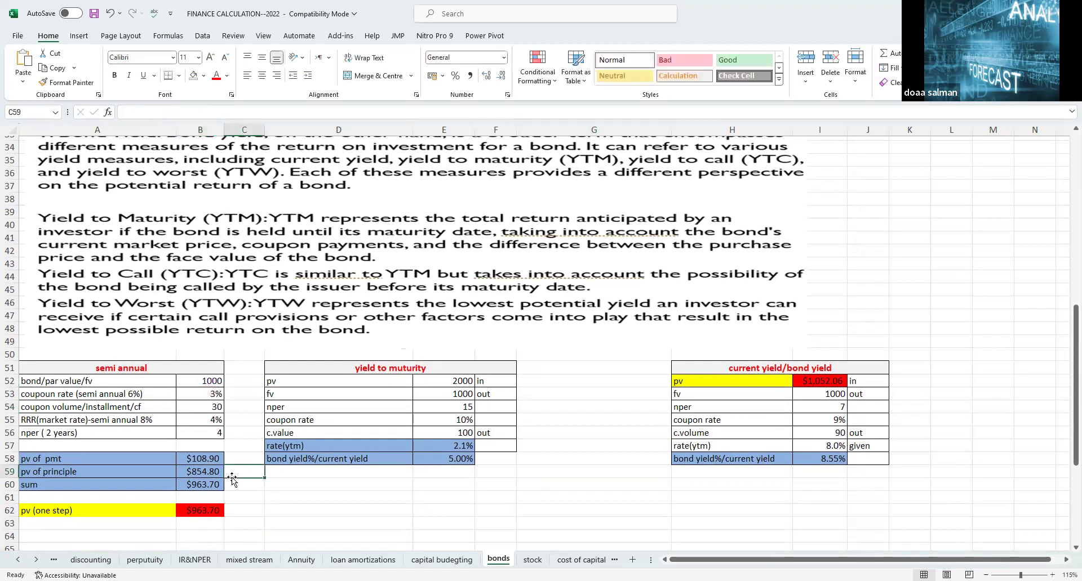
# - Review the semi annual table's coupon volume, its halved market rate in B55 and its doubled number of periods in B56
pyautogui.click(210, 409)
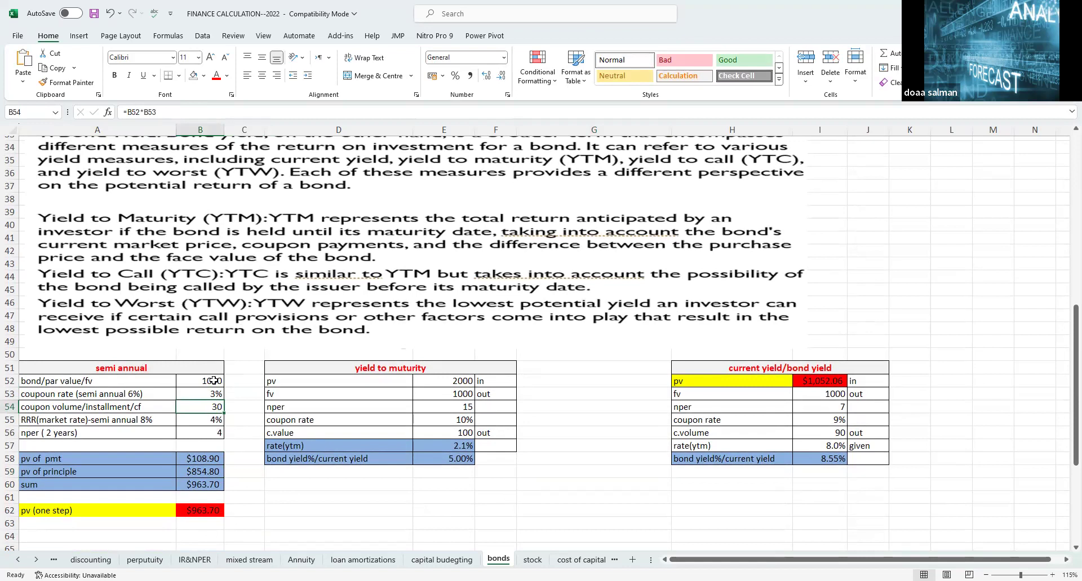
pyautogui.click(214, 422)
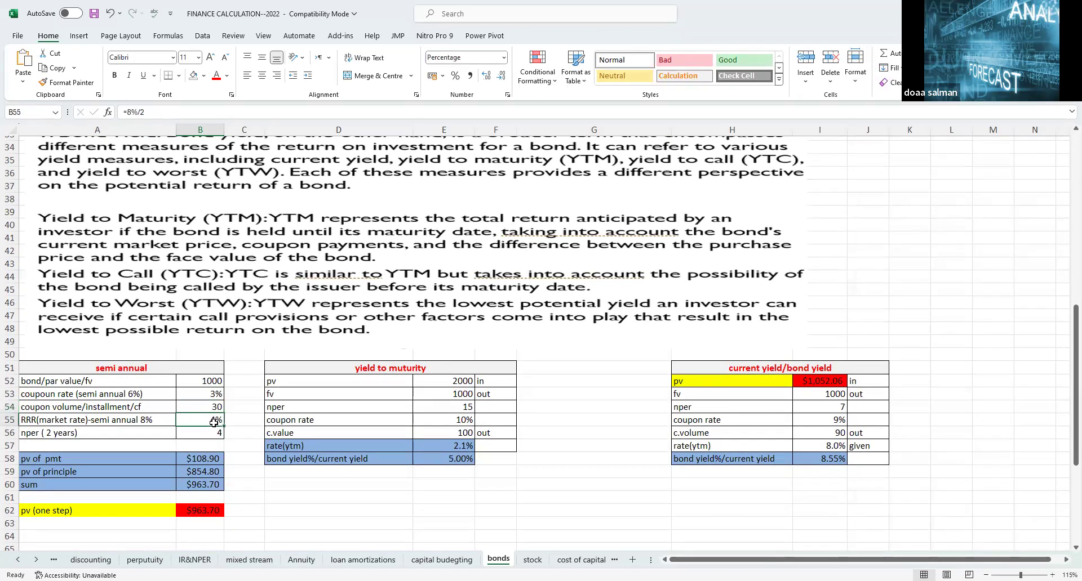
pyautogui.click(141, 426)
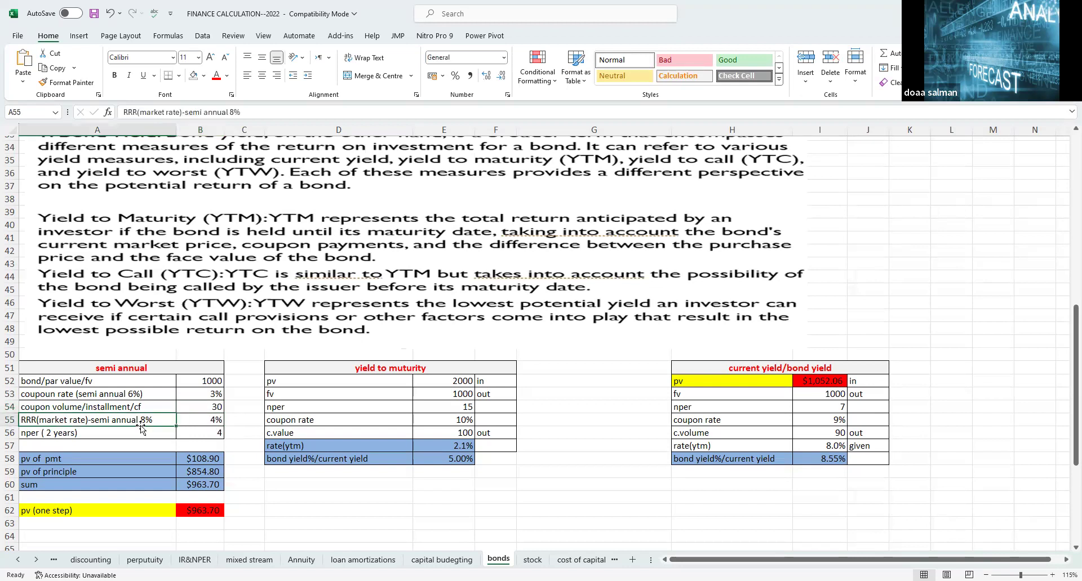
pyautogui.click(212, 420)
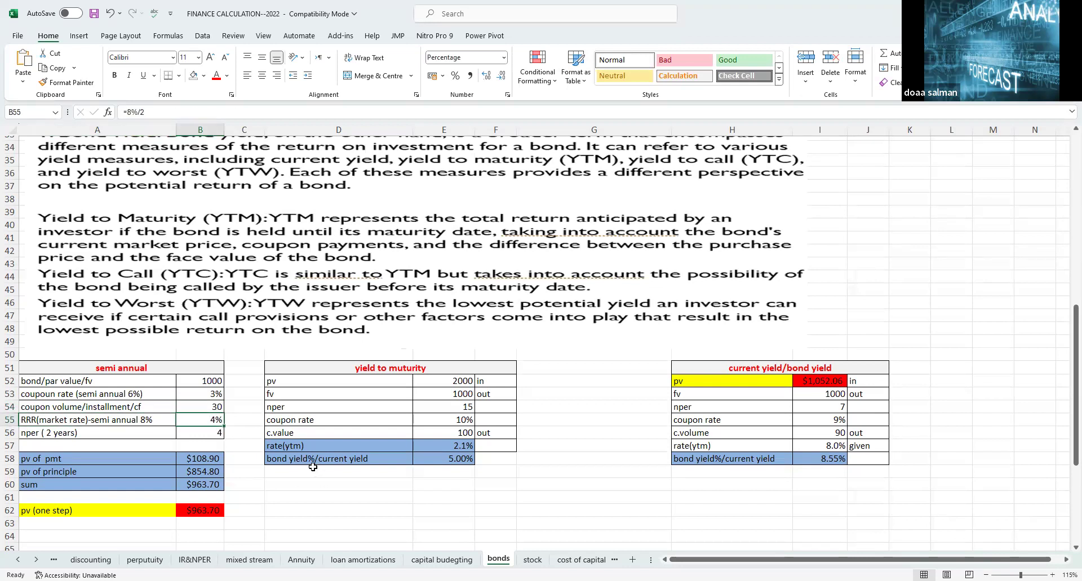
pyautogui.click(192, 433)
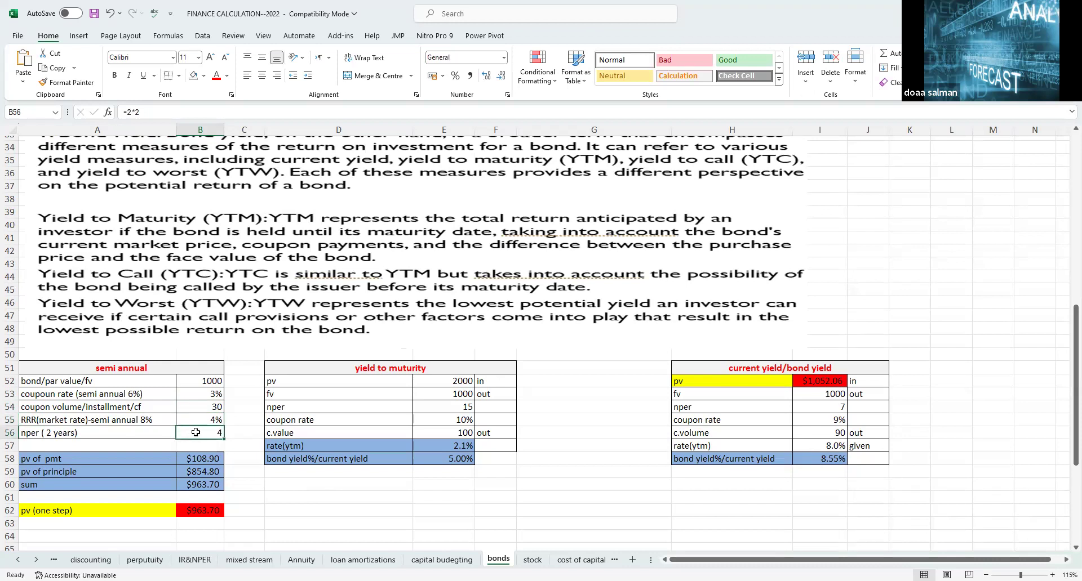
# - Inspect the one-step PV formula in B62 of the semi annual table and the cells it references
pyautogui.click(204, 509)
pyautogui.click(214, 111)
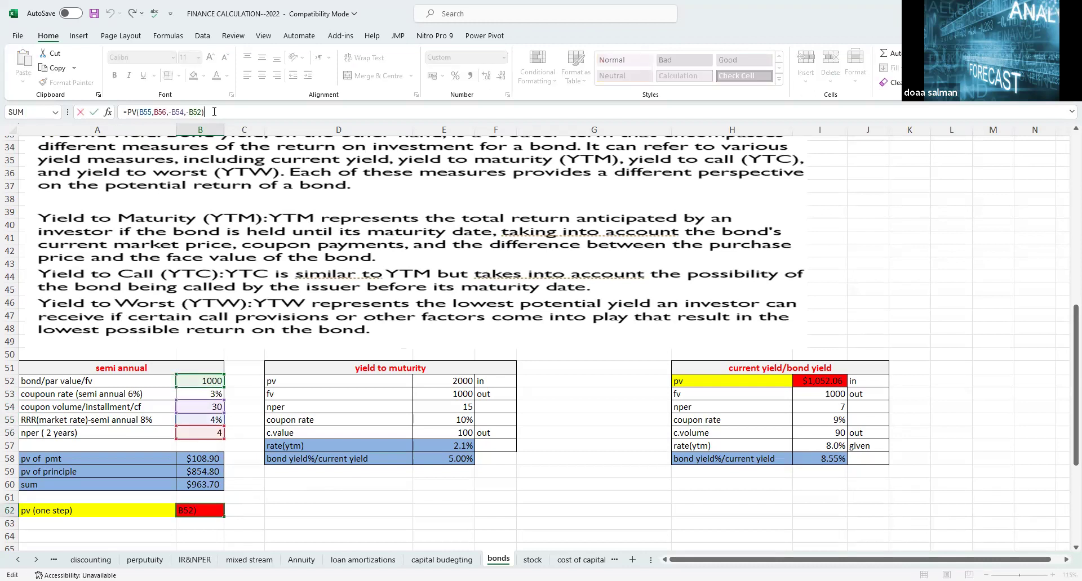
pyautogui.click(342, 537)
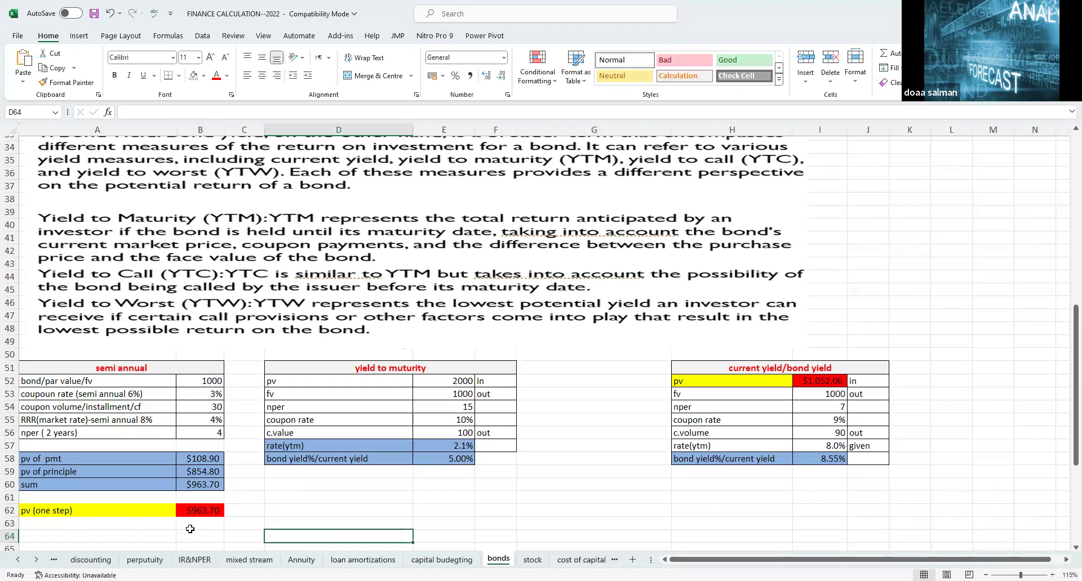
pyautogui.click(192, 511)
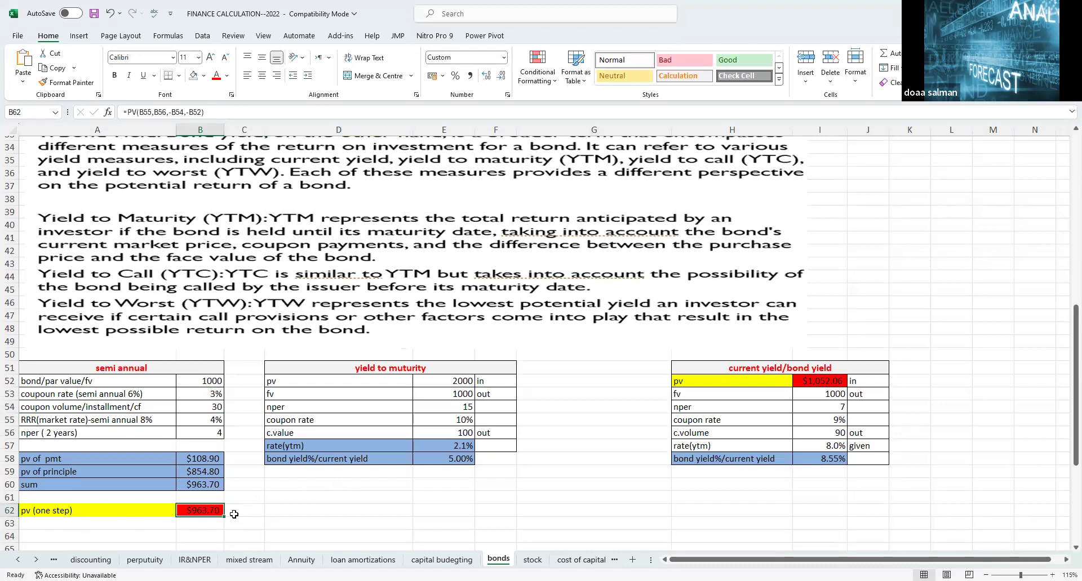
pyautogui.click(234, 510)
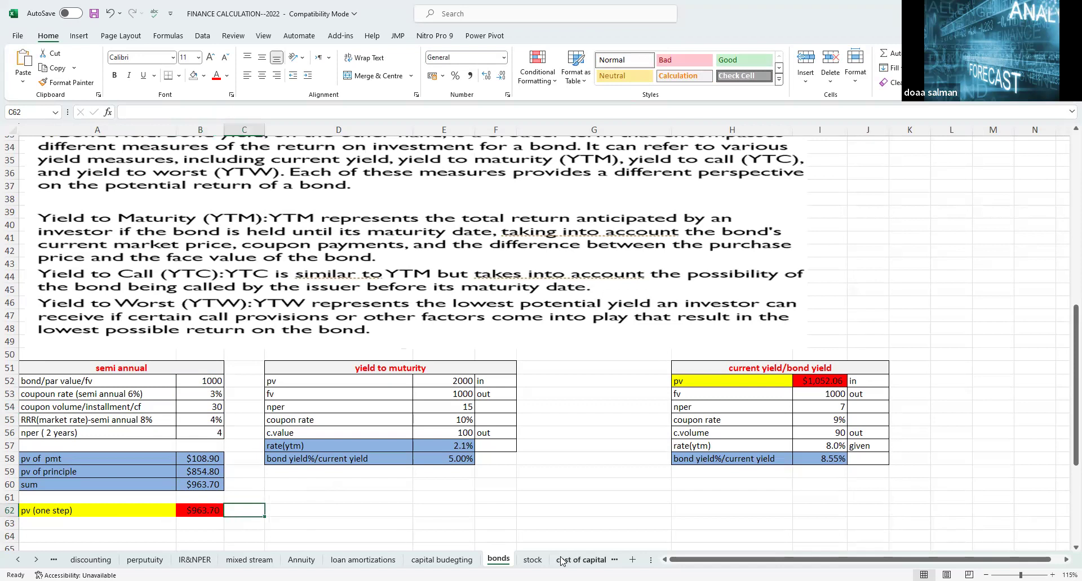
# - Change the fill colour of the one-step pv cell B62 to light olive green
pyautogui.click(195, 510)
pyautogui.click(203, 75)
pyautogui.click(250, 133)
# - Enter the note <1000 in C62 beside the semi annual one-step pv
pyautogui.click(243, 511)
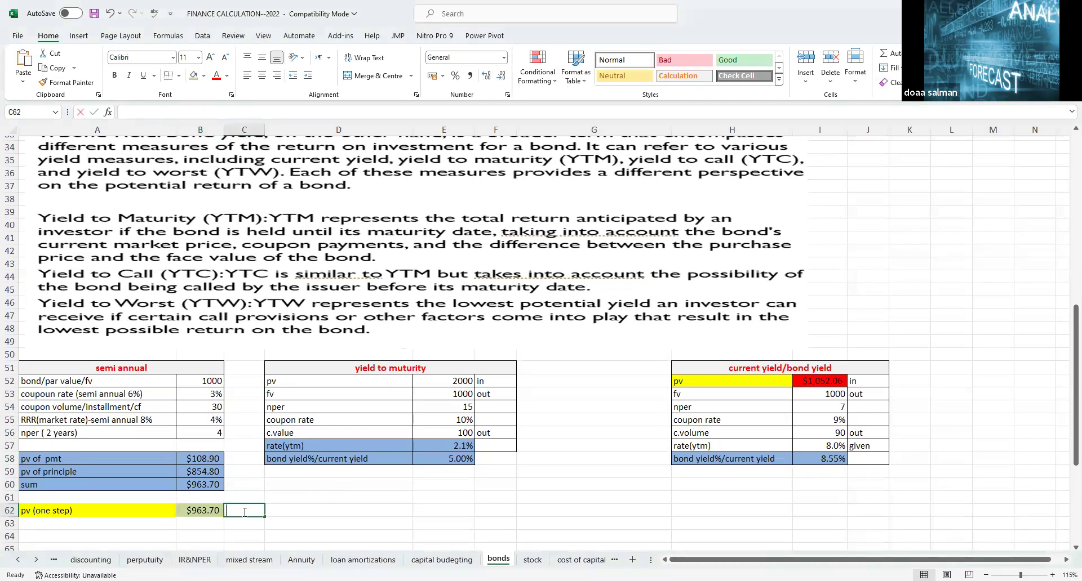
pyautogui.write('<1000')
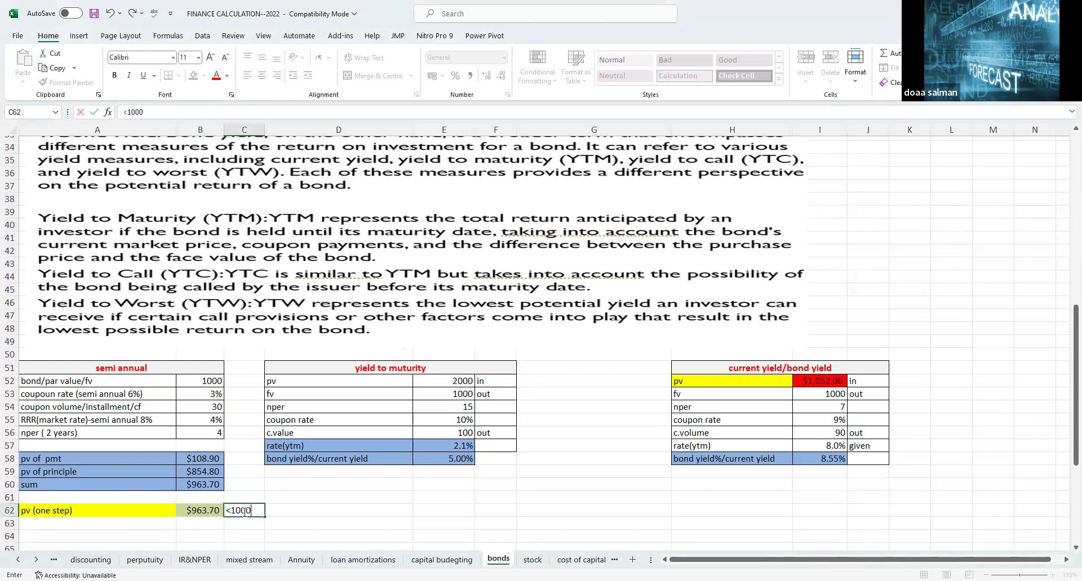
pyautogui.press('Return')
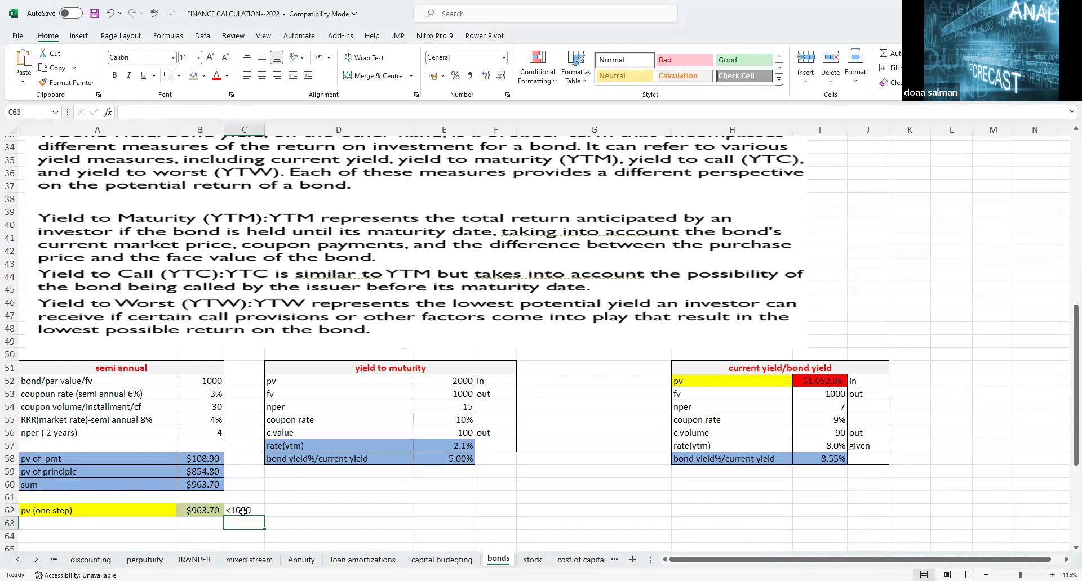
# - Enter the note discount in C63, beneath the <1000 note of the semi annual table
pyautogui.write('discount')
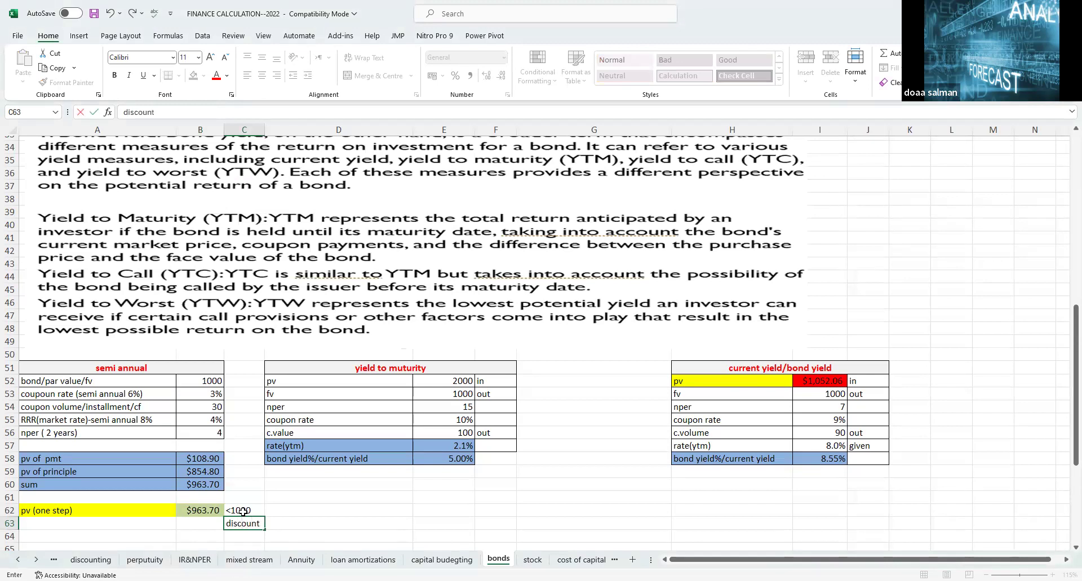
pyautogui.press('Return')
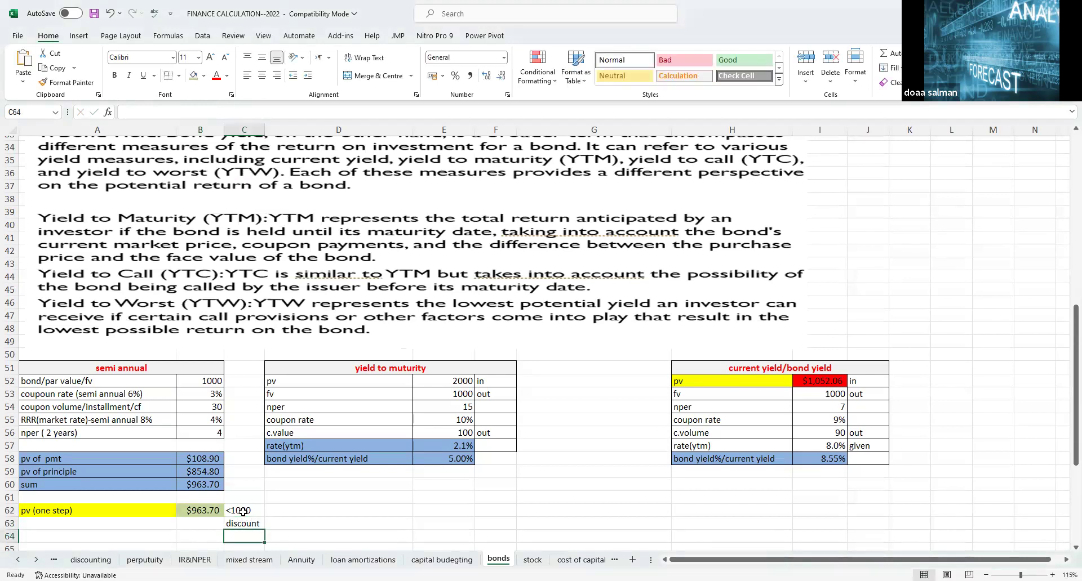
# - Enter the note premuim in J31, on the one-step pv row of the premium bond table
pyautogui.scroll(5, 442, 506)
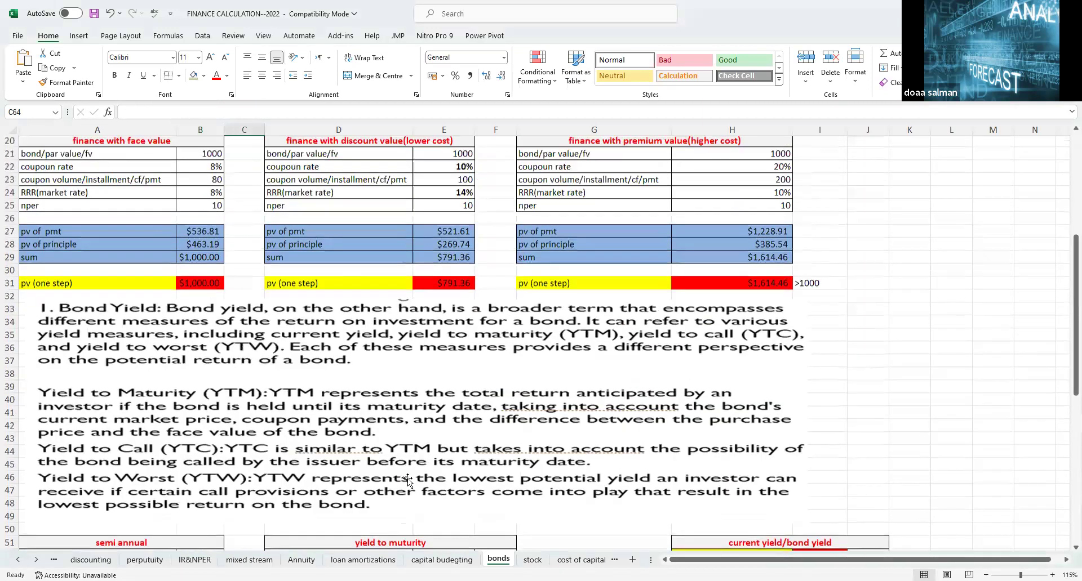
pyautogui.click(192, 303)
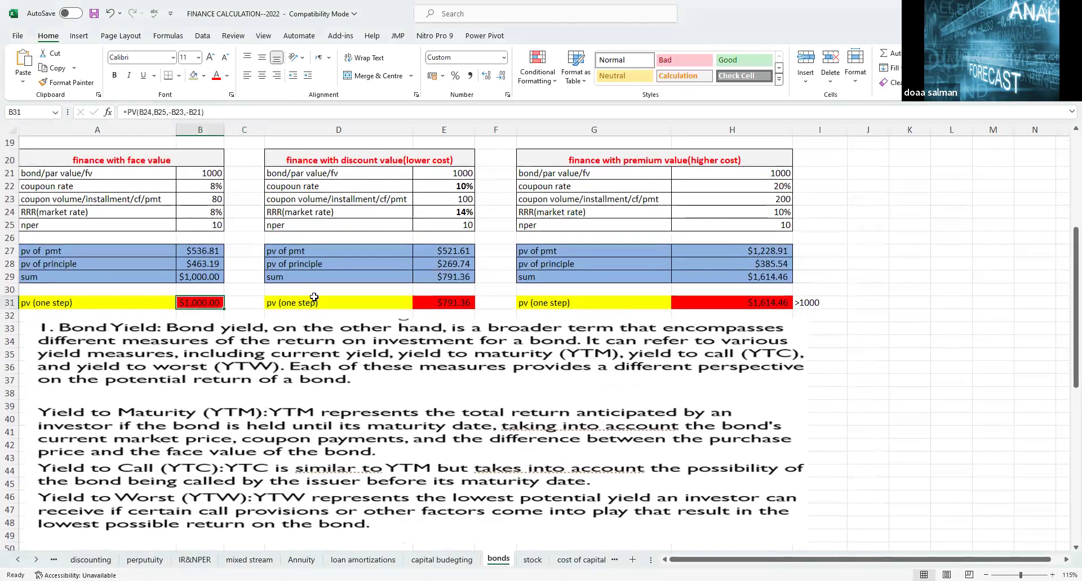
pyautogui.click(444, 299)
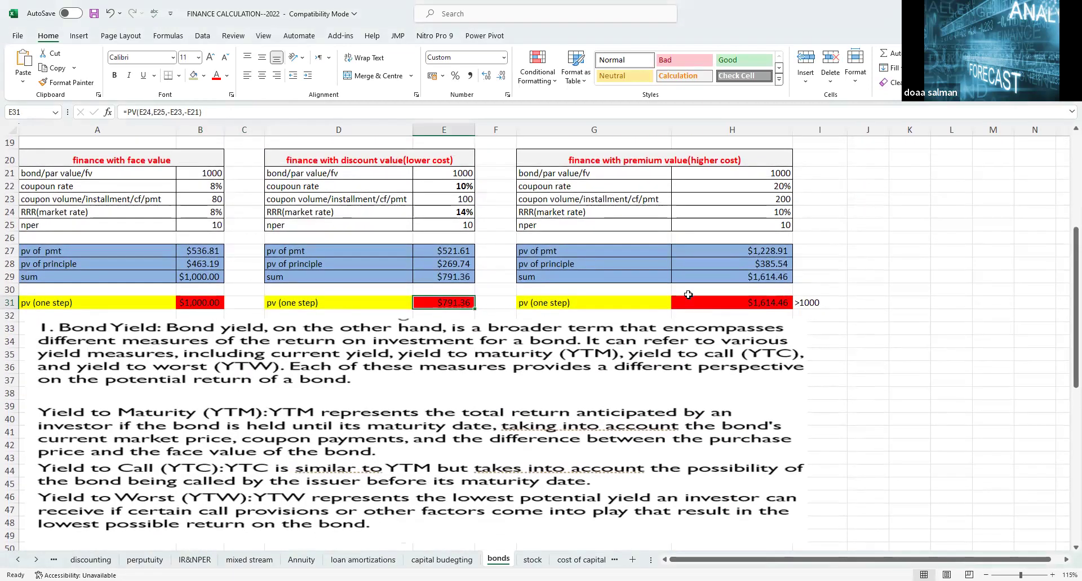
pyautogui.click(741, 299)
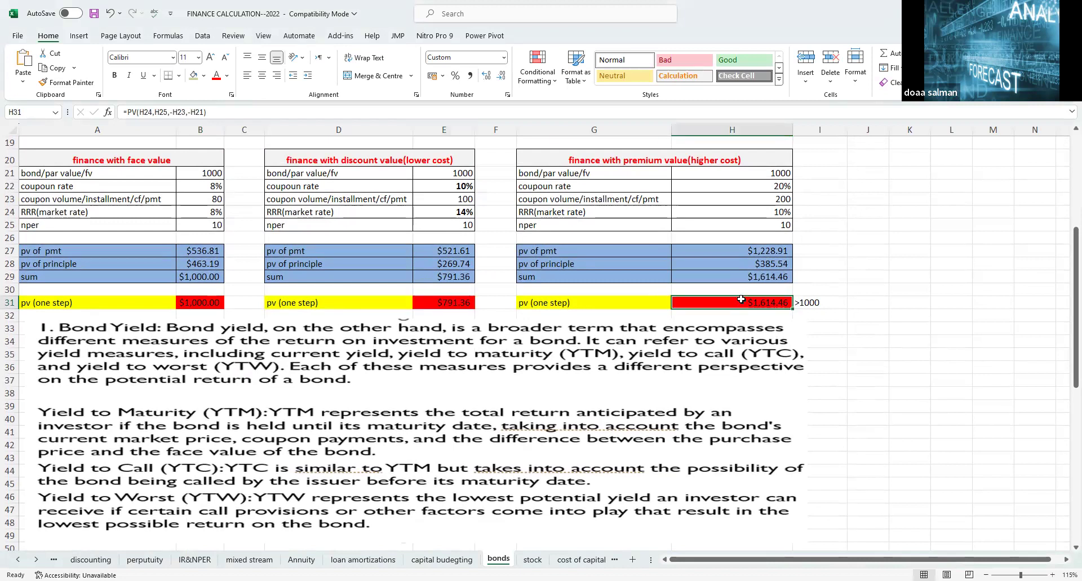
pyautogui.click(878, 305)
pyautogui.write('premuim')
pyautogui.press('Return')
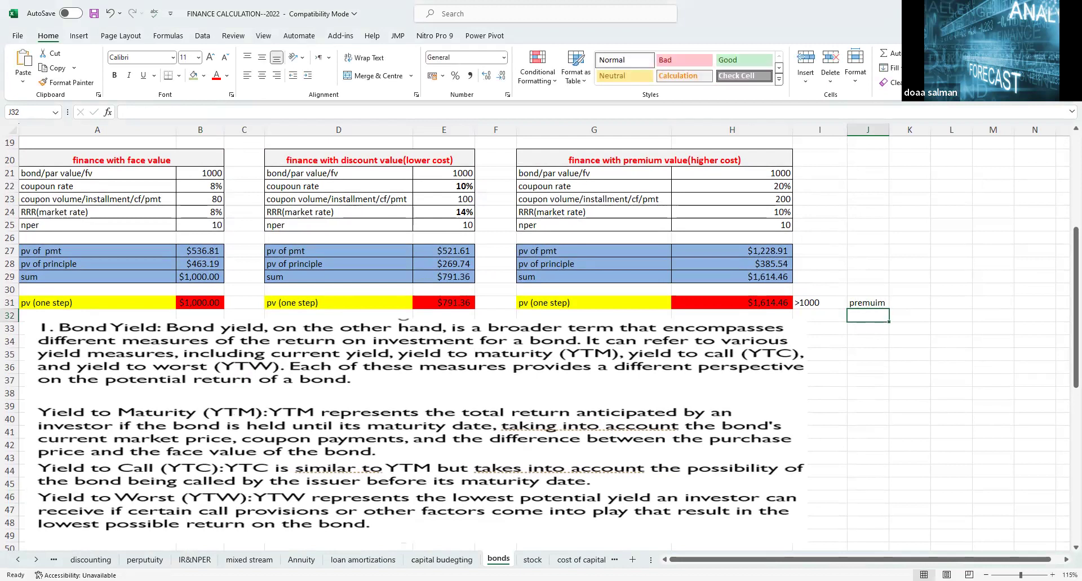
# - Open the stock sheet and widen the Stocks and Stock Valuation picture until it reaches well into column E
pyautogui.click(532, 559)
pyautogui.scroll(10, 519, 541)
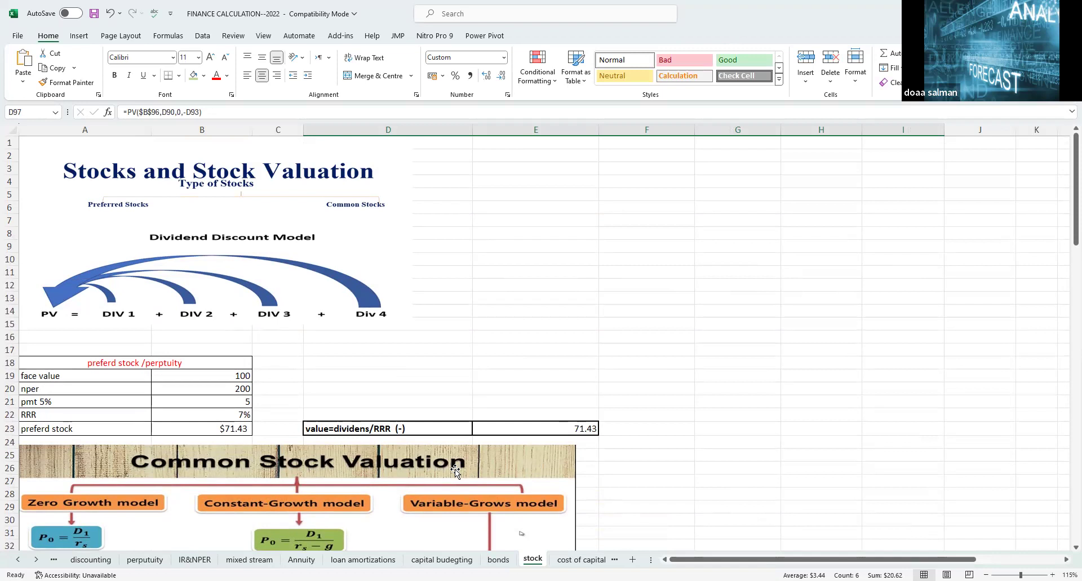
pyautogui.click(217, 248)
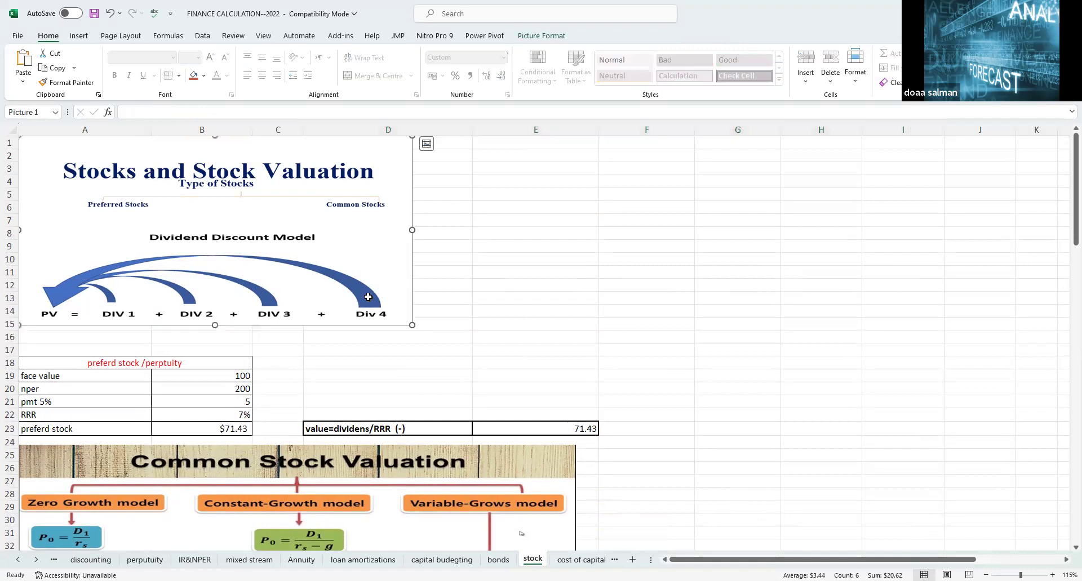
pyautogui.moveTo(418, 231); pyautogui.dragTo(551, 230)
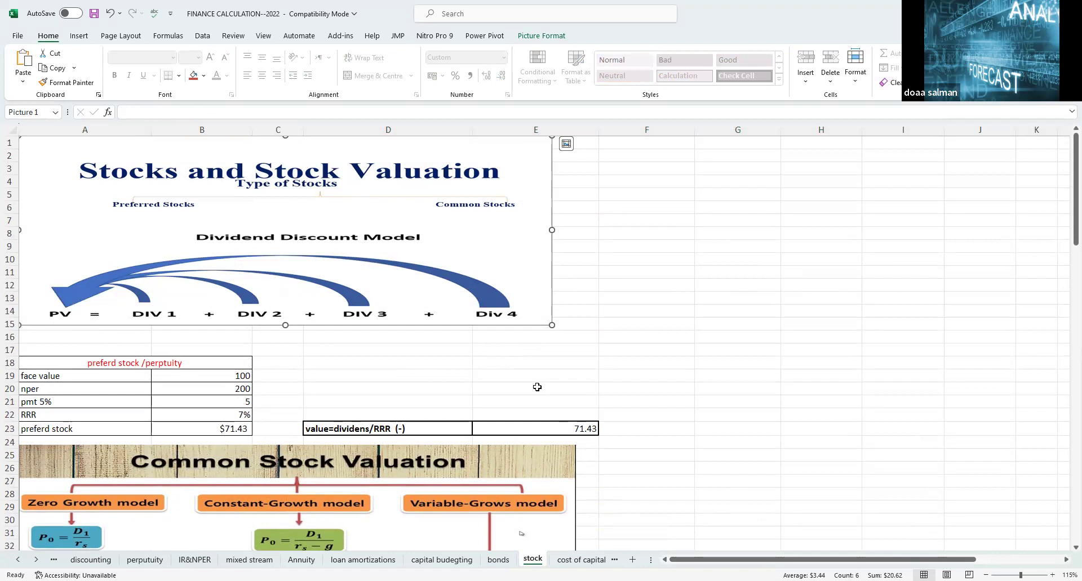
# - Set the nper of the preferd stock /perptuity table in B20 to 150
pyautogui.click(191, 366)
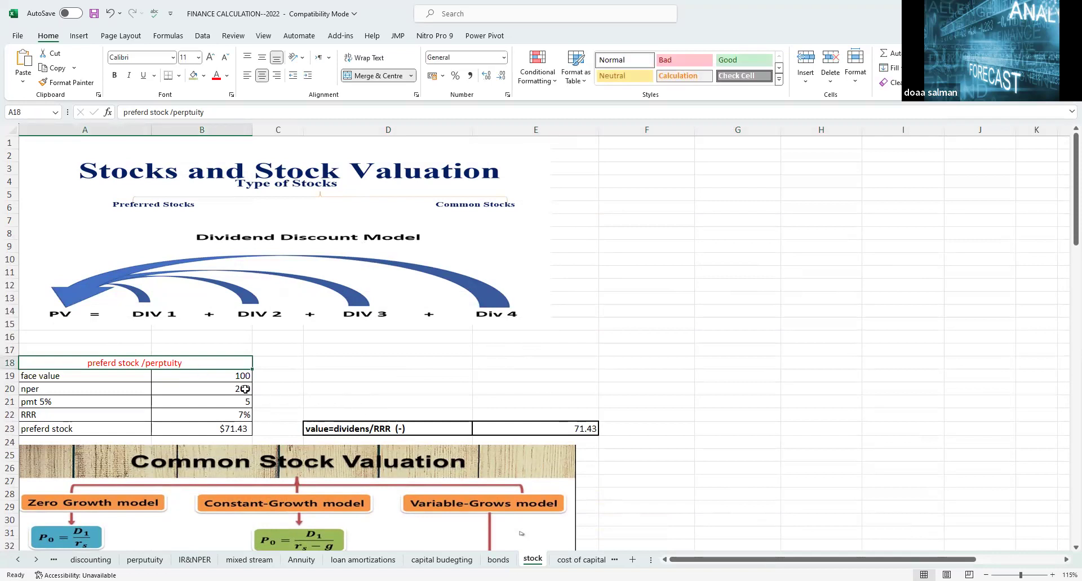
pyautogui.click(227, 378)
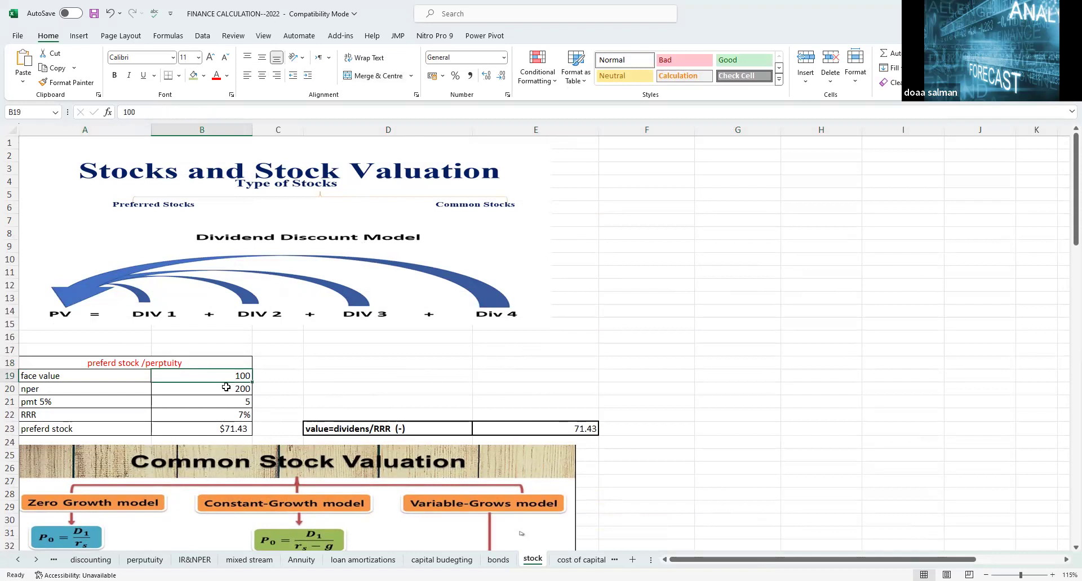
pyautogui.click(226, 387)
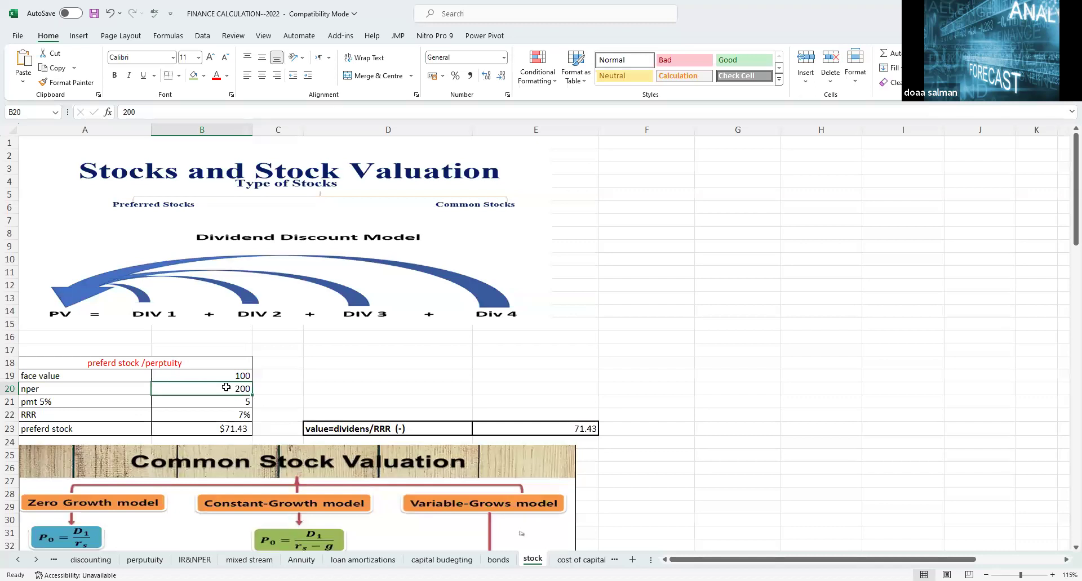
pyautogui.write('150')
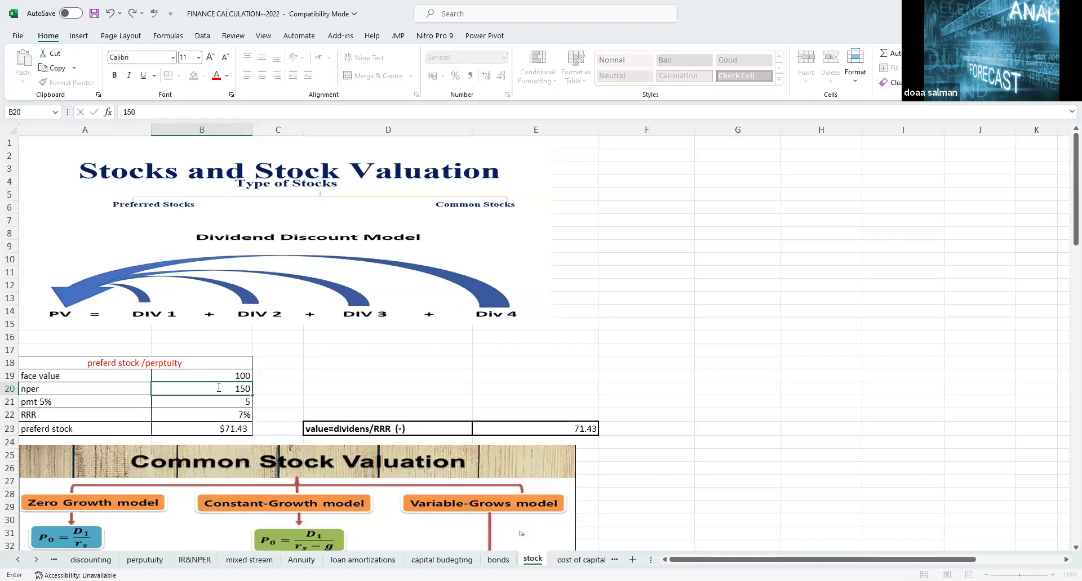
pyautogui.press('Return')
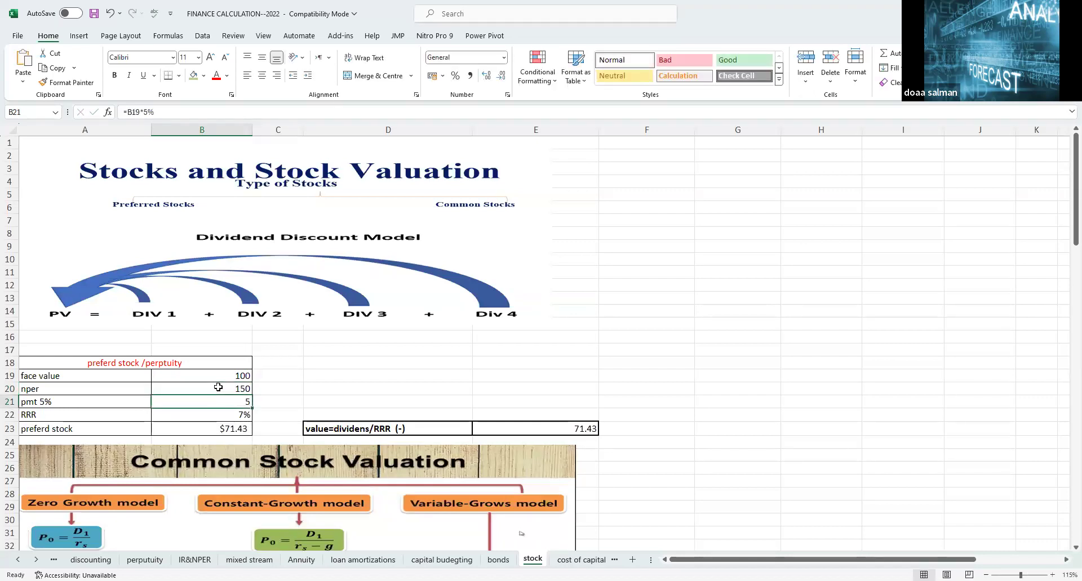
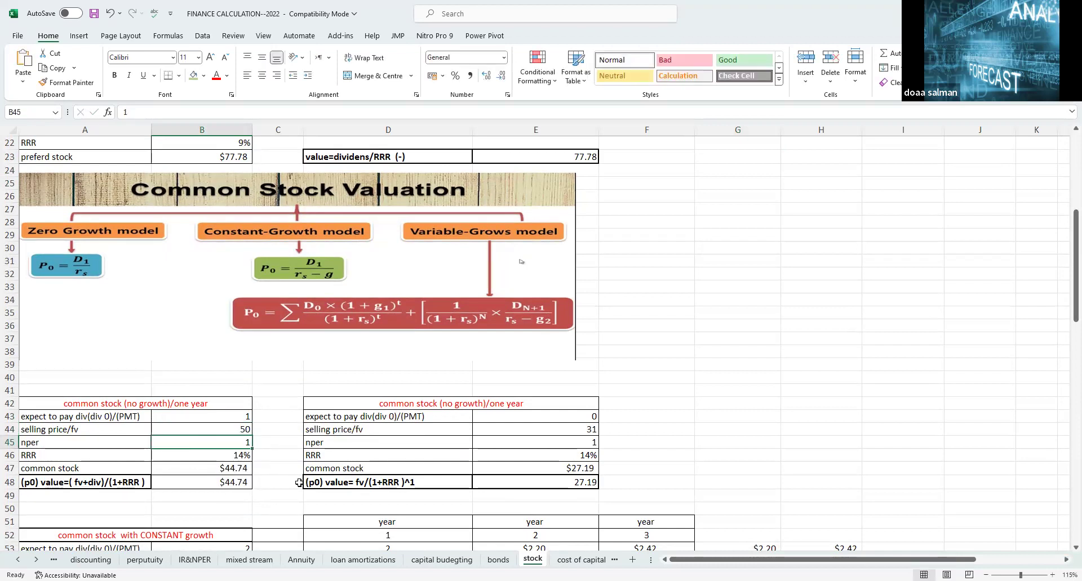
# - Inspect the RRR in B46 and the arguments of the common stock PV formula in B47
pyautogui.click(227, 459)
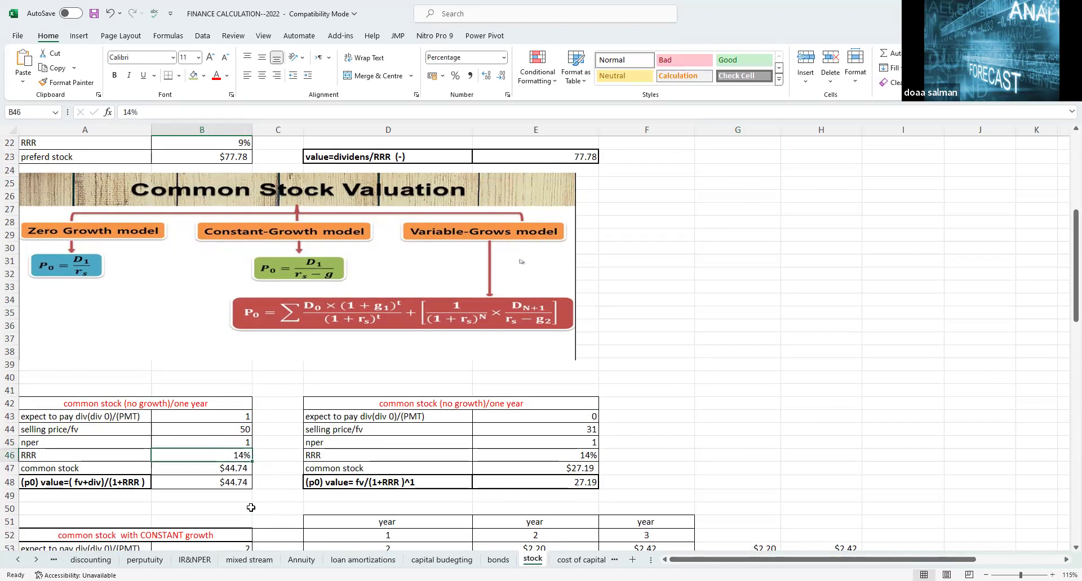
pyautogui.click(209, 469)
pyautogui.click(234, 108)
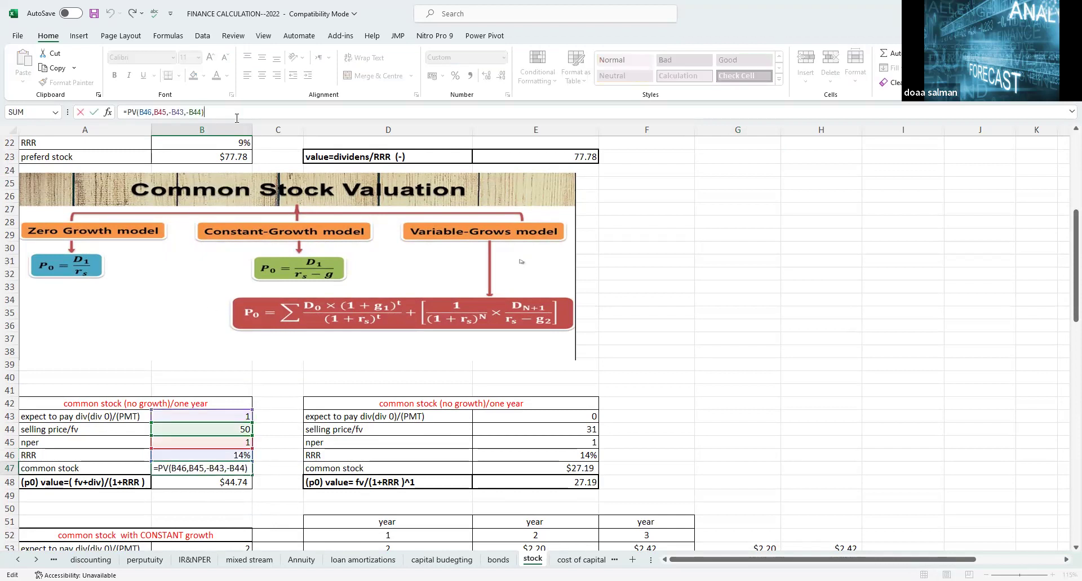
pyautogui.press('BackSpace')
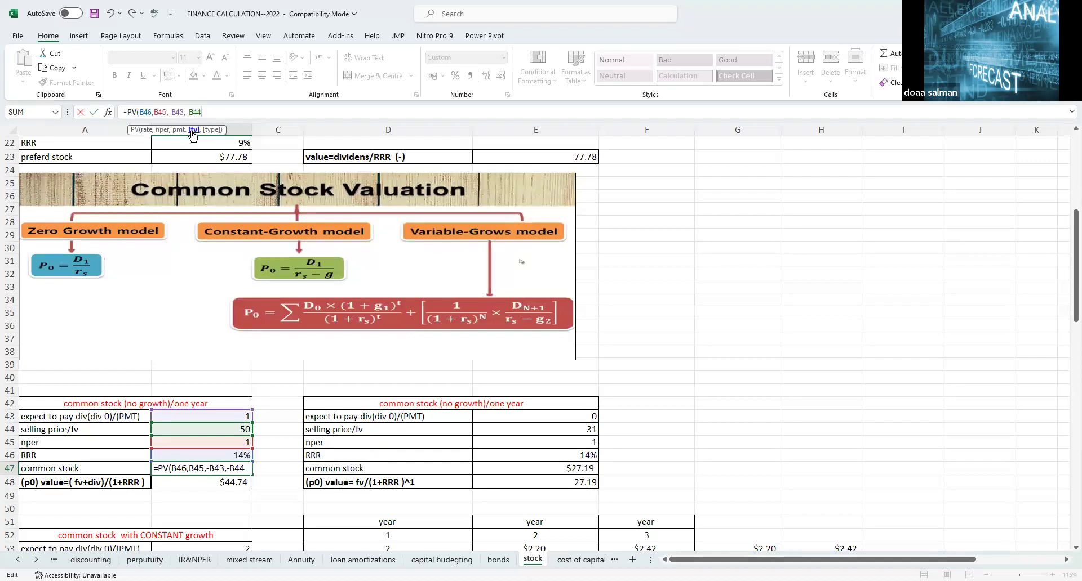
pyautogui.click(287, 427)
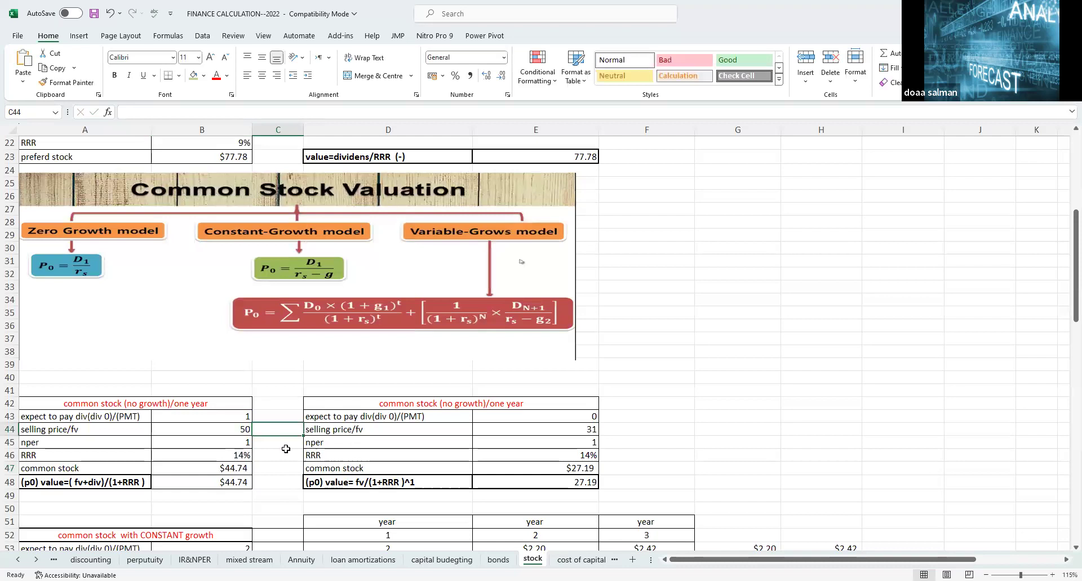
# - Set the expected dividend in B43 of the first no-growth common stock table to 2
pyautogui.click(241, 420)
pyautogui.write('2')
pyautogui.press('Return')
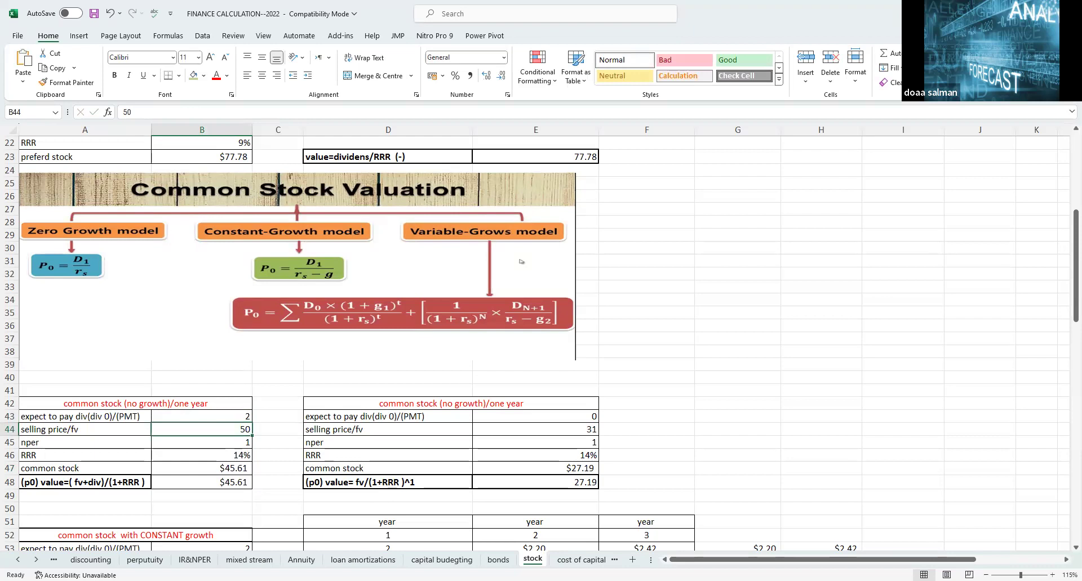
# - Compare the PV formula in B47 with the manual p0 formula in B48 and examine the cells each one references
pyautogui.click(234, 467)
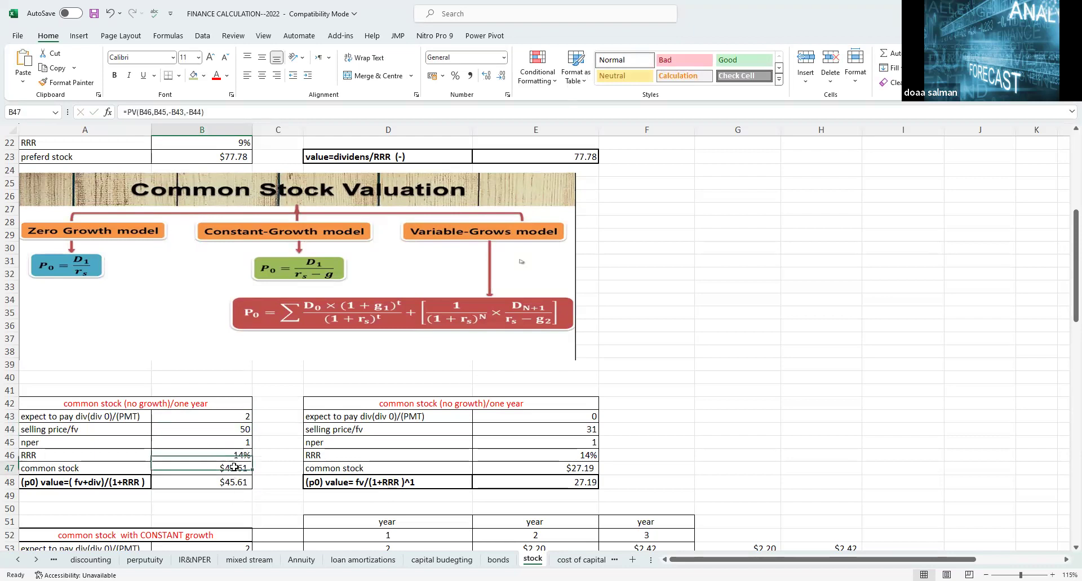
pyautogui.click(236, 113)
pyautogui.click(255, 482)
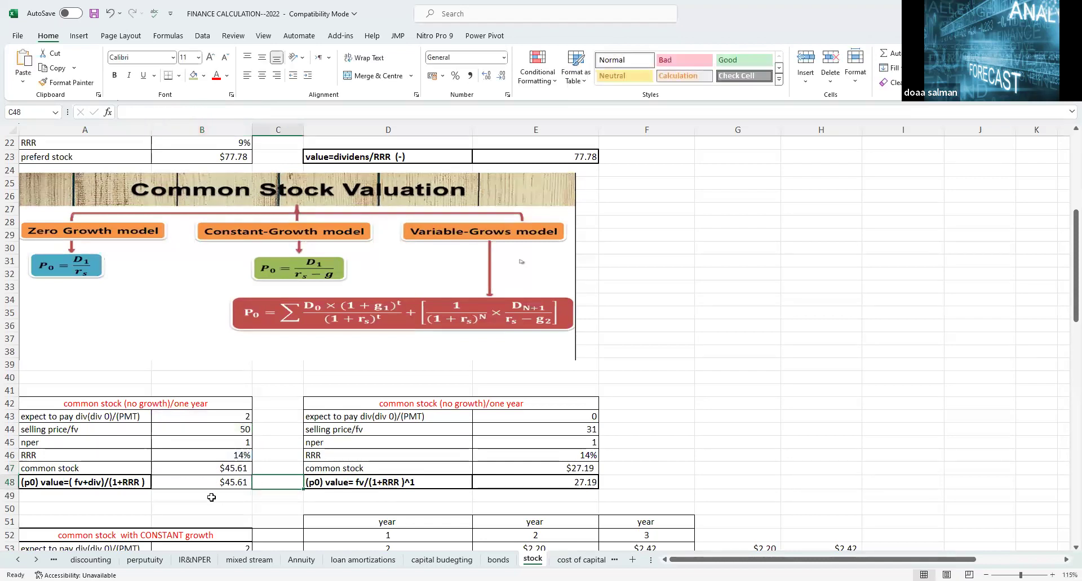
pyautogui.click(213, 487)
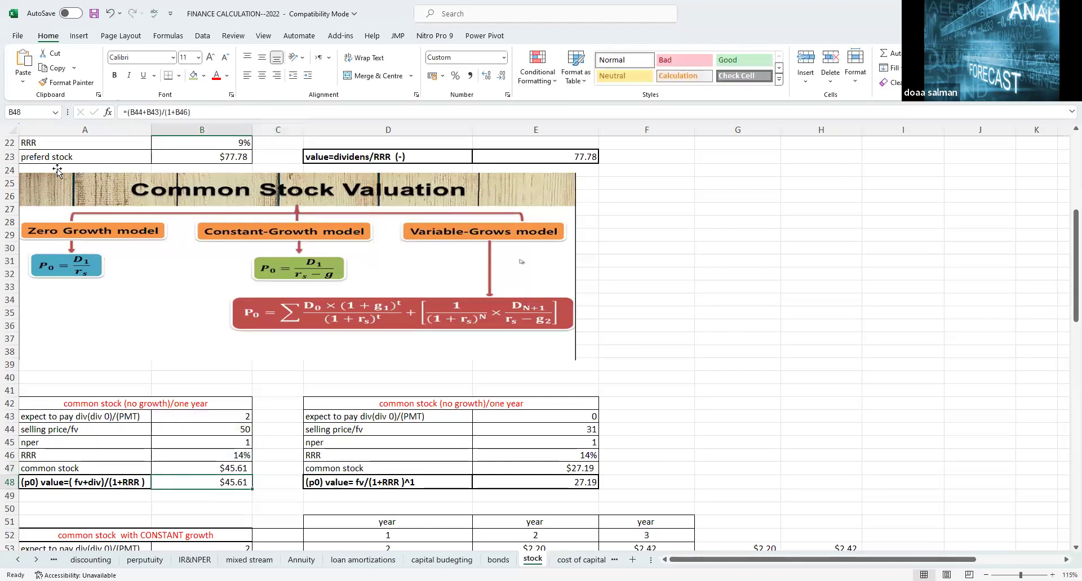
pyautogui.click(220, 111)
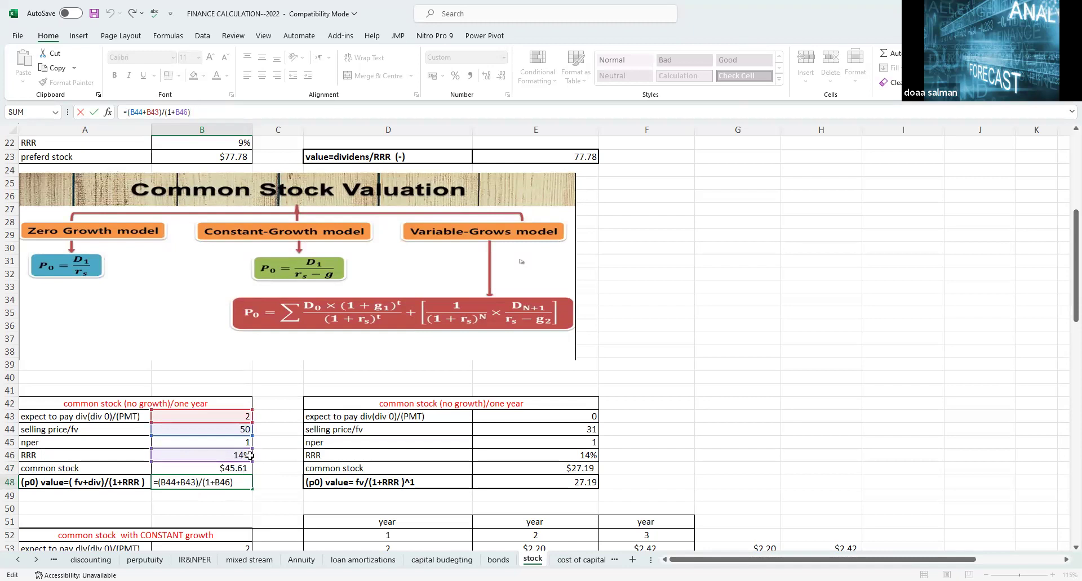
pyautogui.click(264, 500)
pyautogui.click(238, 467)
pyautogui.click(241, 484)
pyautogui.click(200, 469)
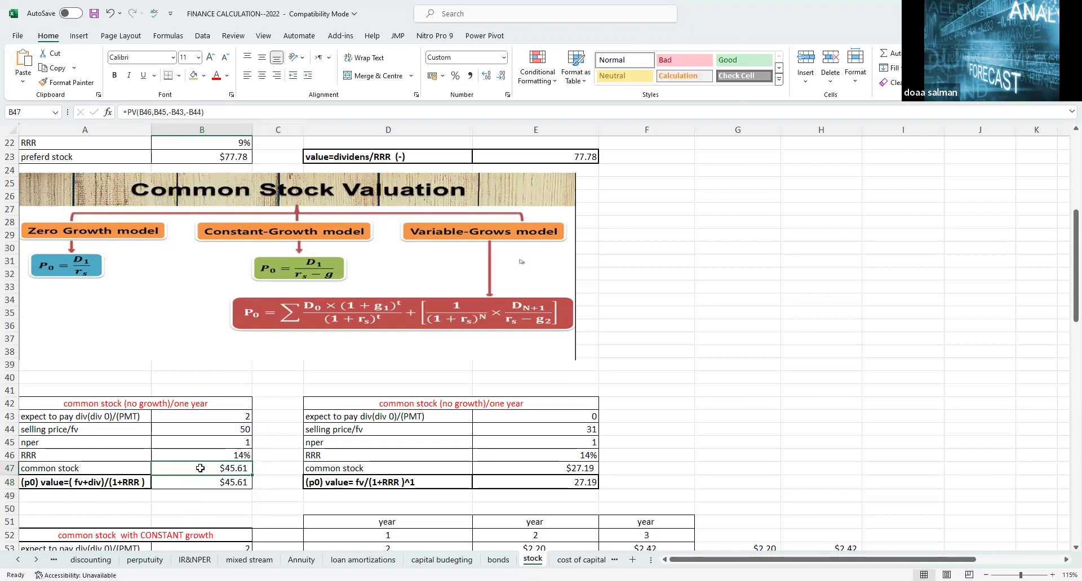
pyautogui.click(235, 118)
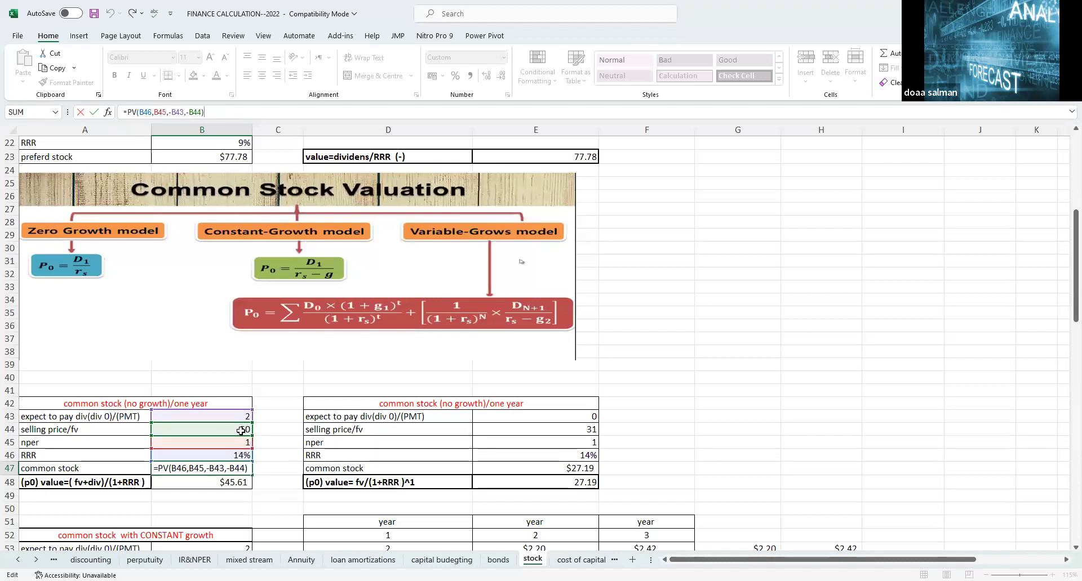
pyautogui.click(264, 456)
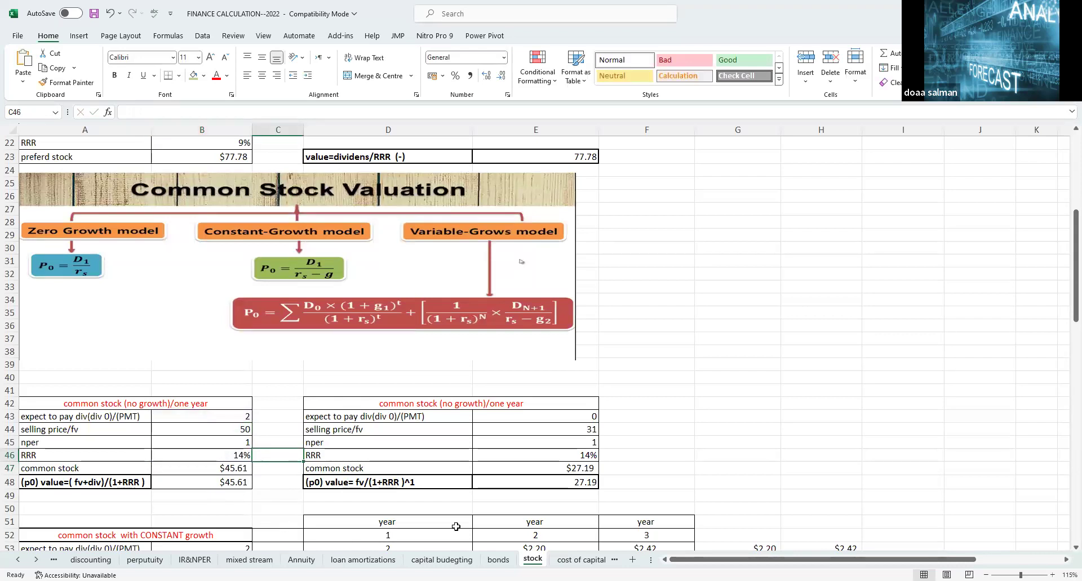
# - Set the selling price in E44 of the second no-growth common stock table to 50
pyautogui.click(559, 415)
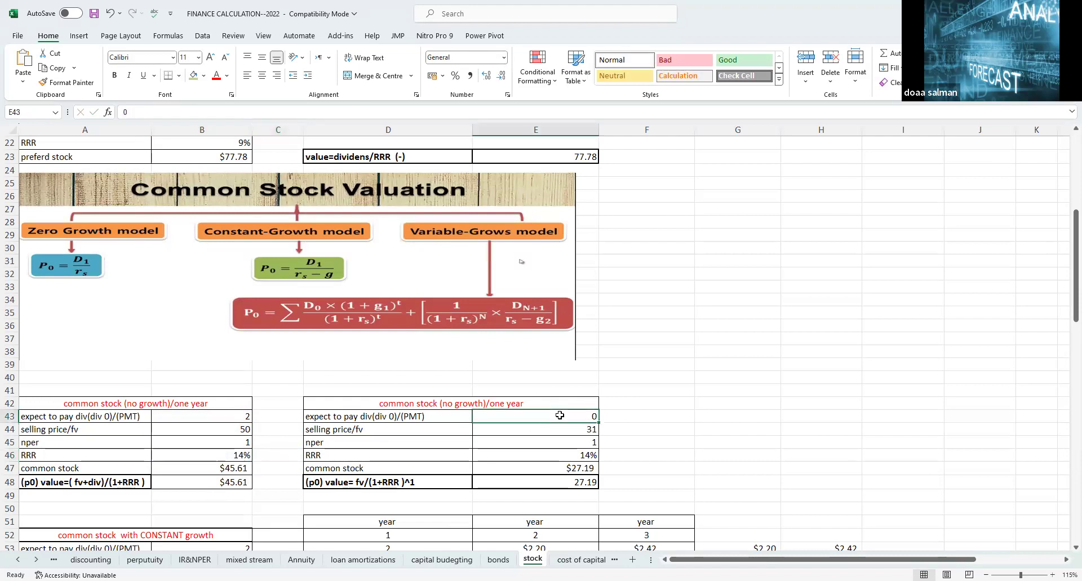
pyautogui.click(566, 433)
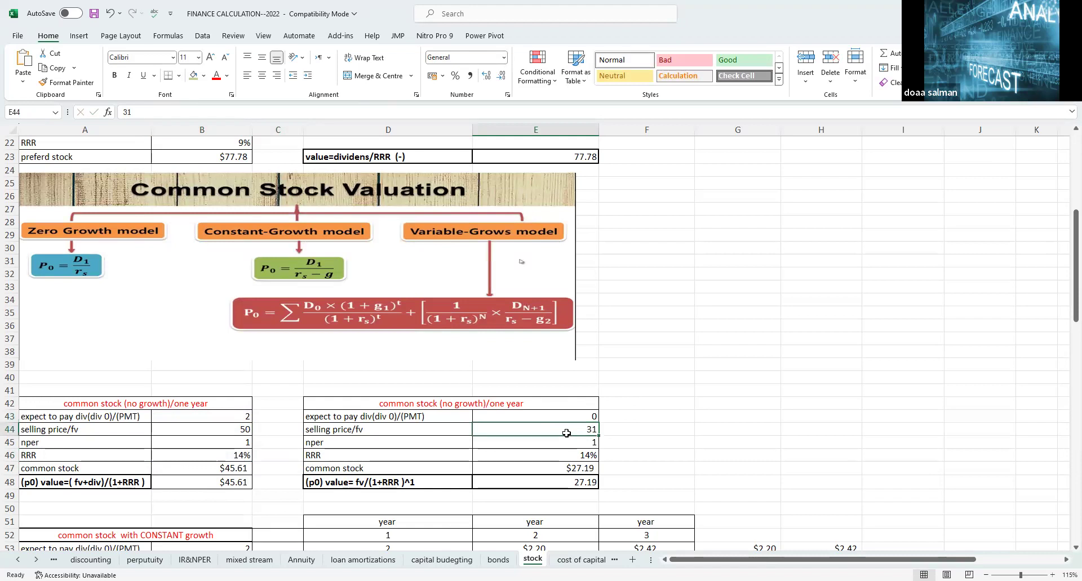
pyautogui.write('50')
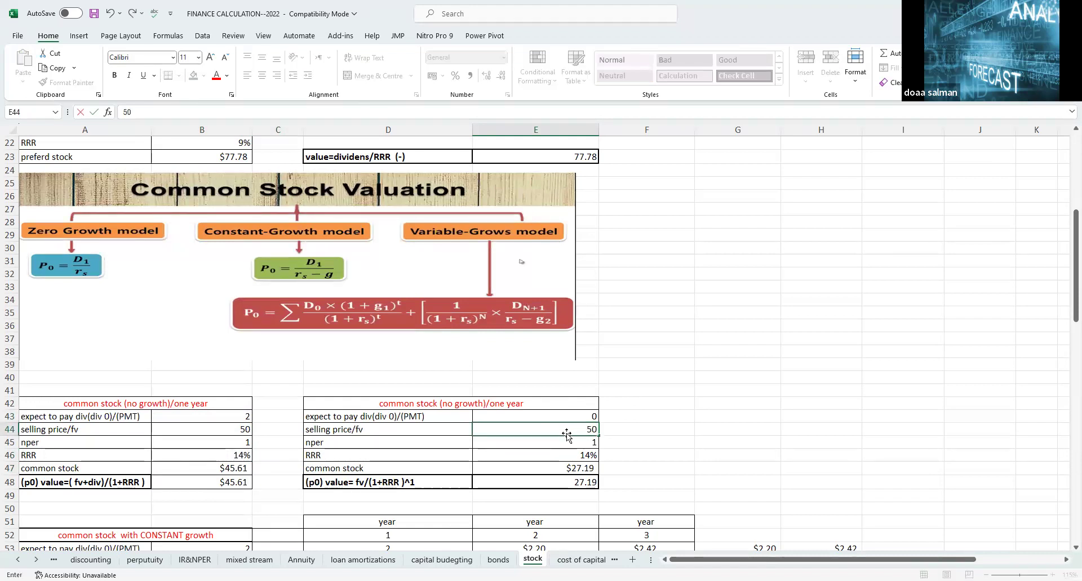
pyautogui.press('Return')
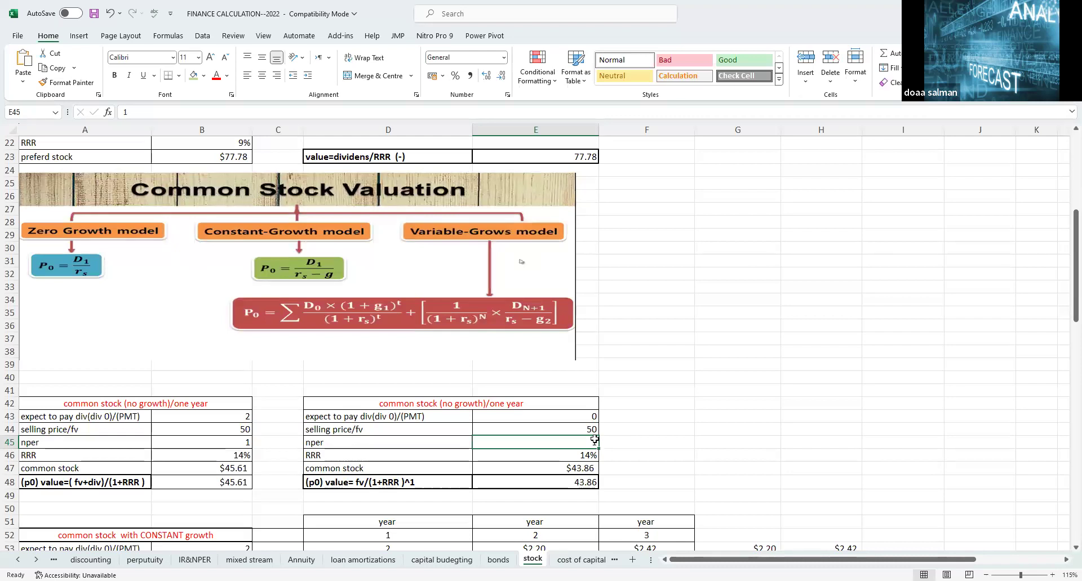
# - Inspect the RRR in E46, the PV formula in E47 and the manual p0 formula in E48 of the zero-dividend table
pyautogui.click(589, 457)
pyautogui.click(567, 467)
pyautogui.click(237, 113)
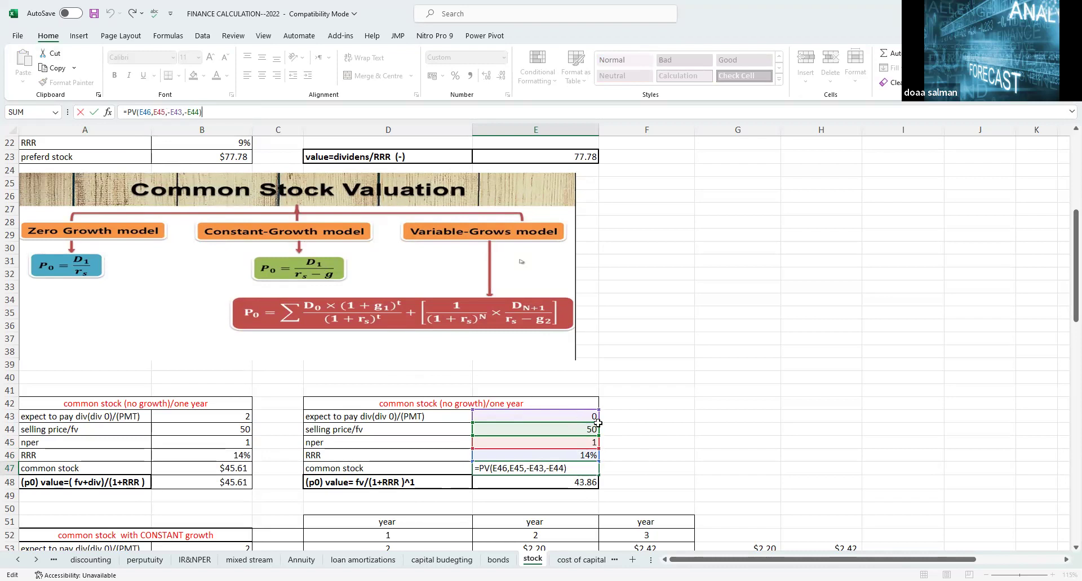
pyautogui.click(634, 454)
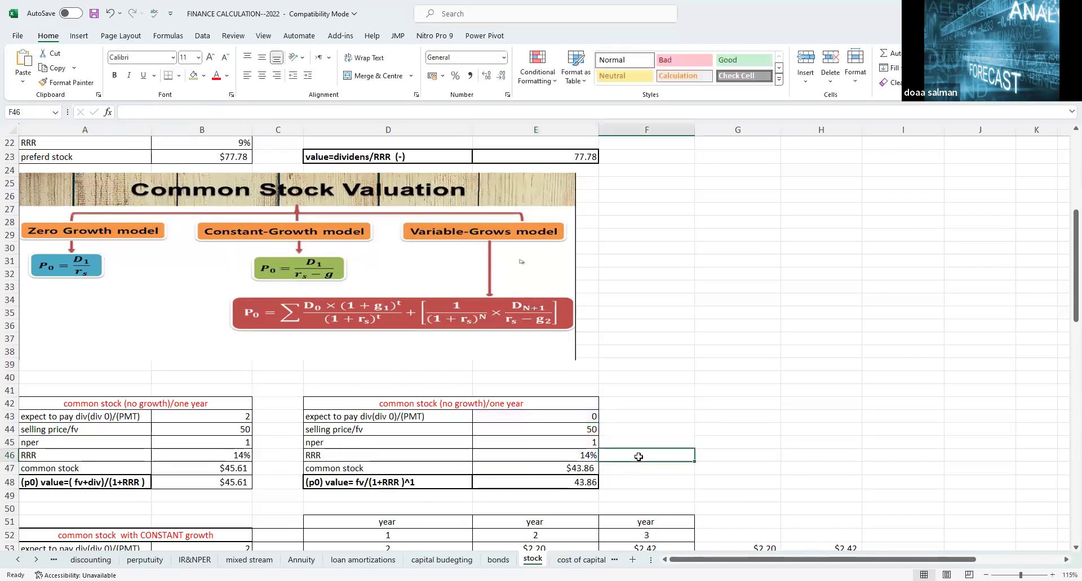
pyautogui.click(557, 470)
pyautogui.click(566, 480)
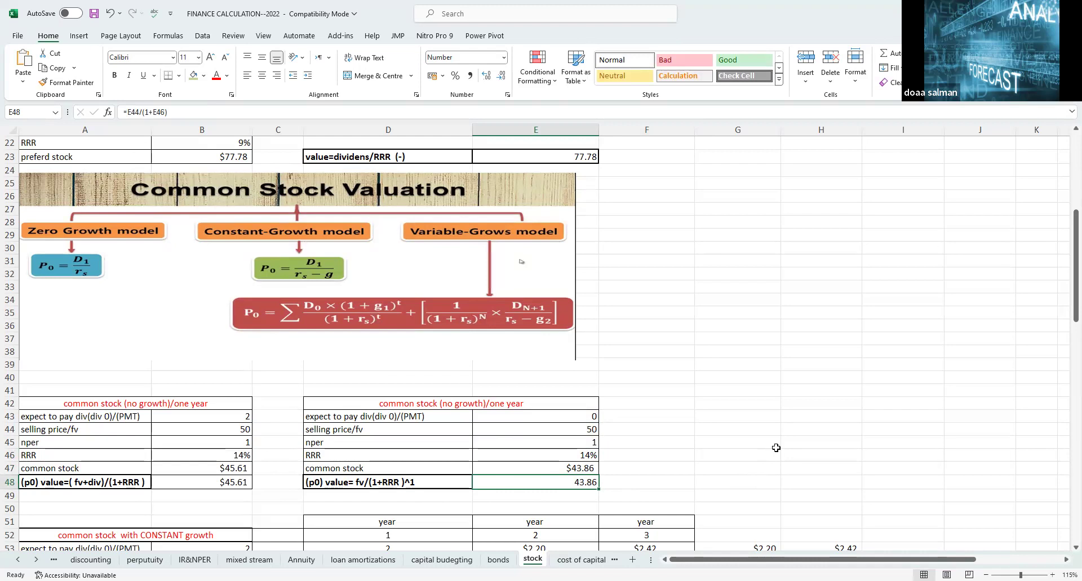
# - Set the selling price in B54 of the constant-growth common stock table to 50
pyautogui.scroll(-1, 776, 447)
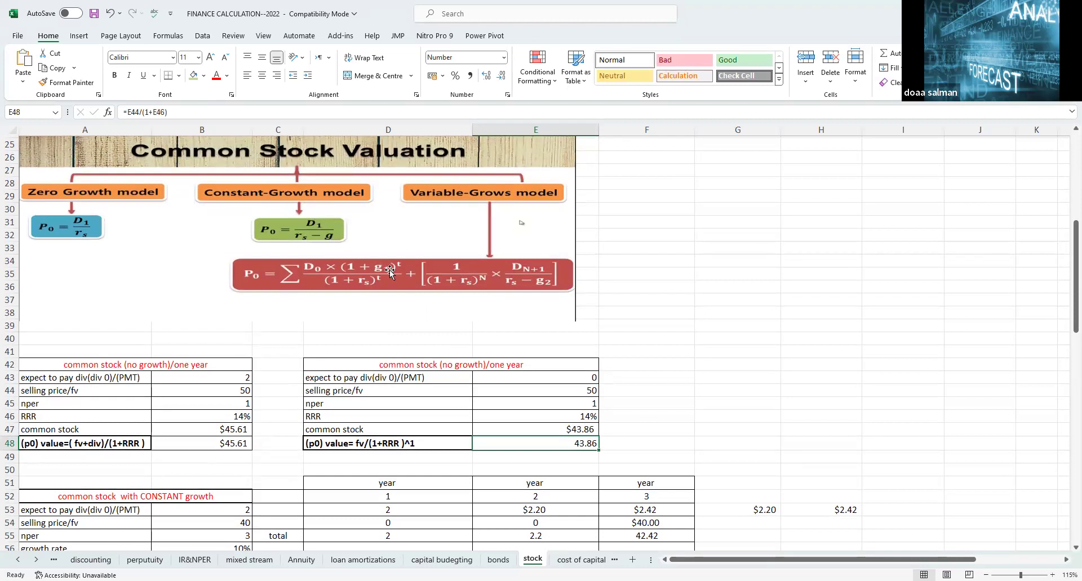
pyautogui.scroll(-3, 467, 363)
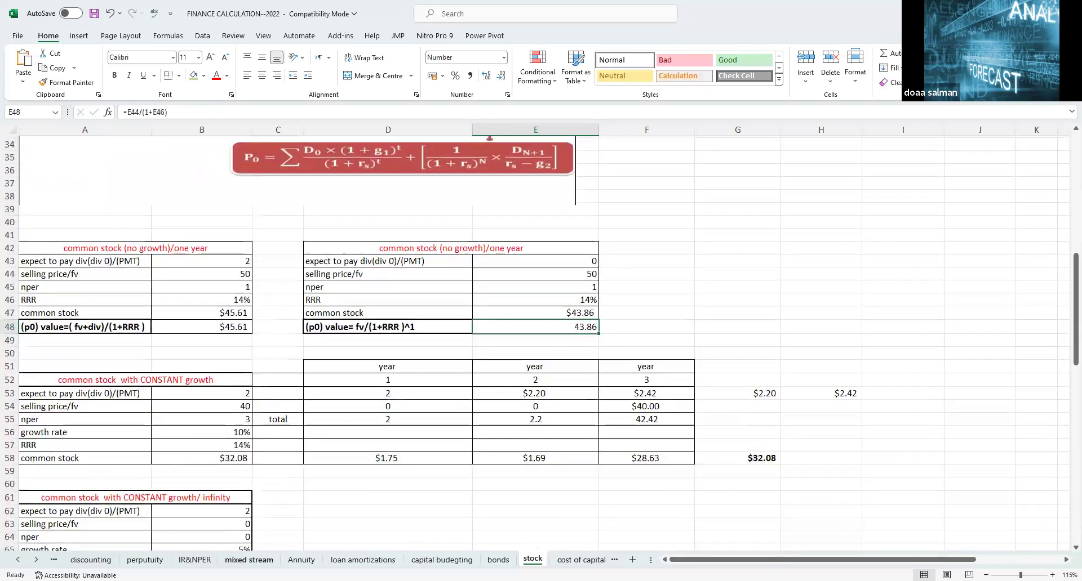
pyautogui.moveTo(110, 396); pyautogui.dragTo(161, 401)
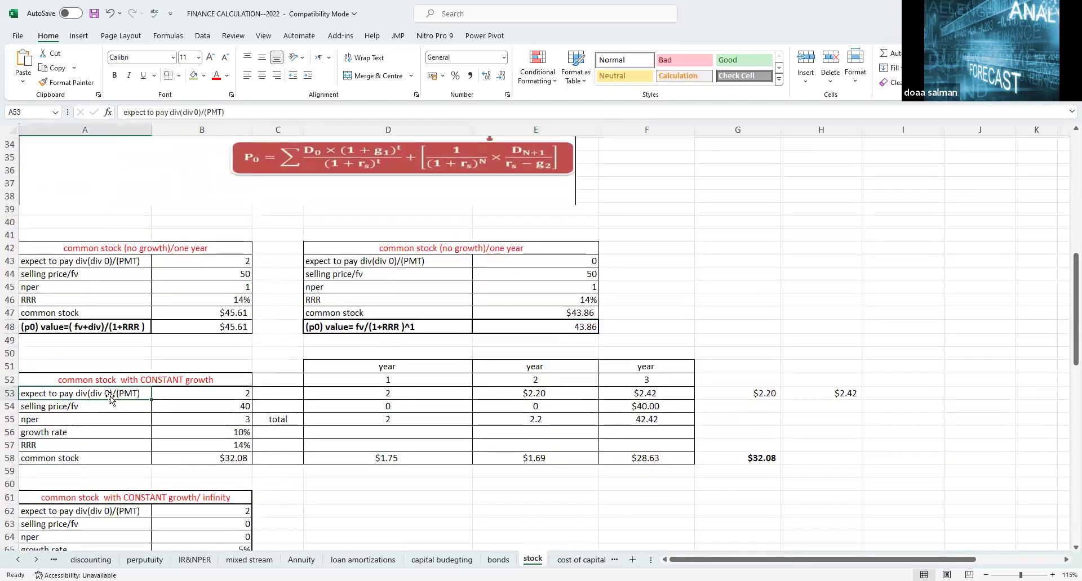
pyautogui.click(190, 394)
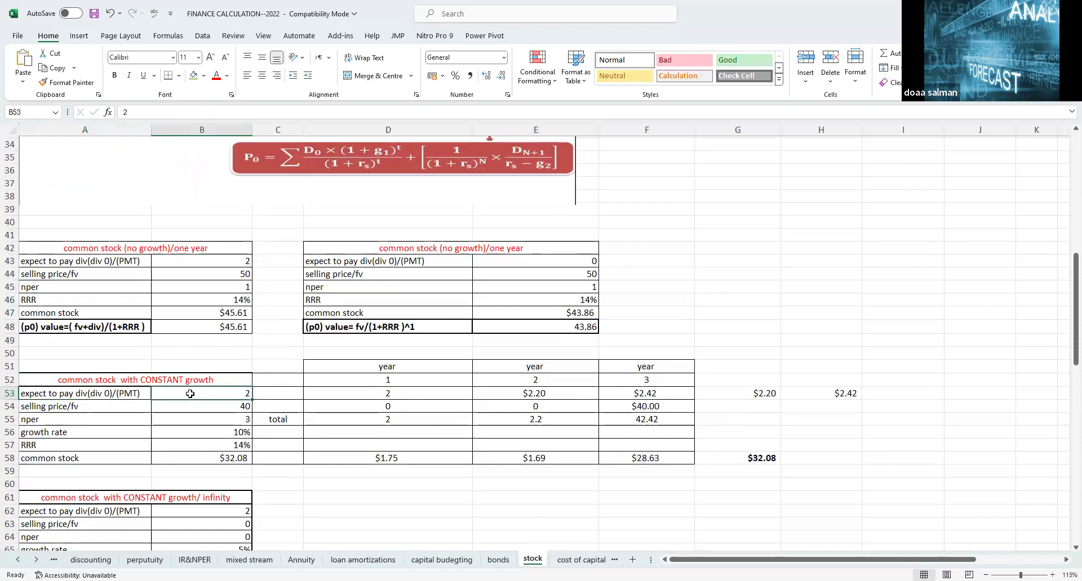
pyautogui.click(200, 411)
pyautogui.write('50')
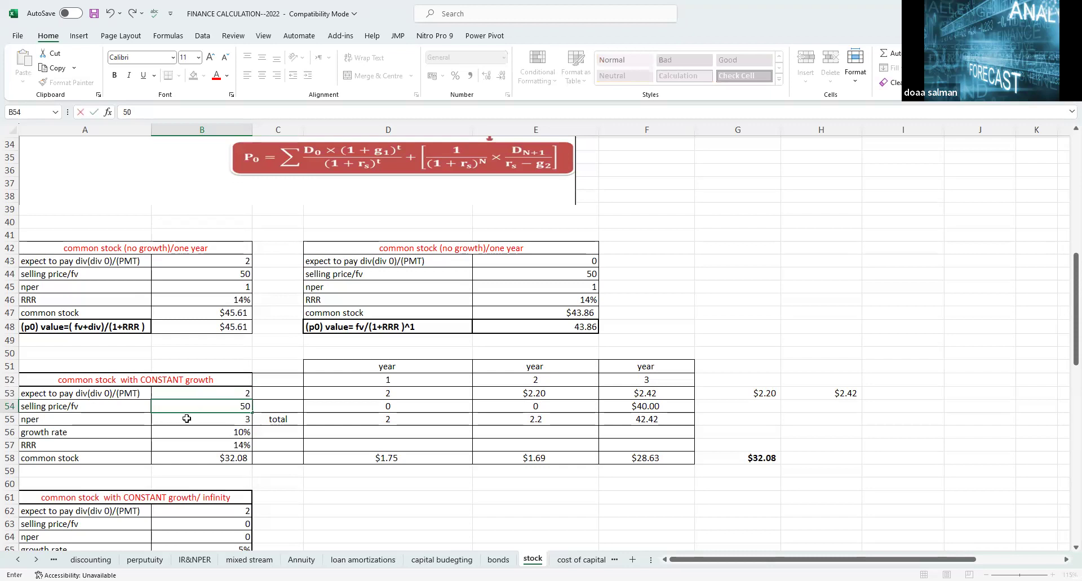
pyautogui.press('Return')
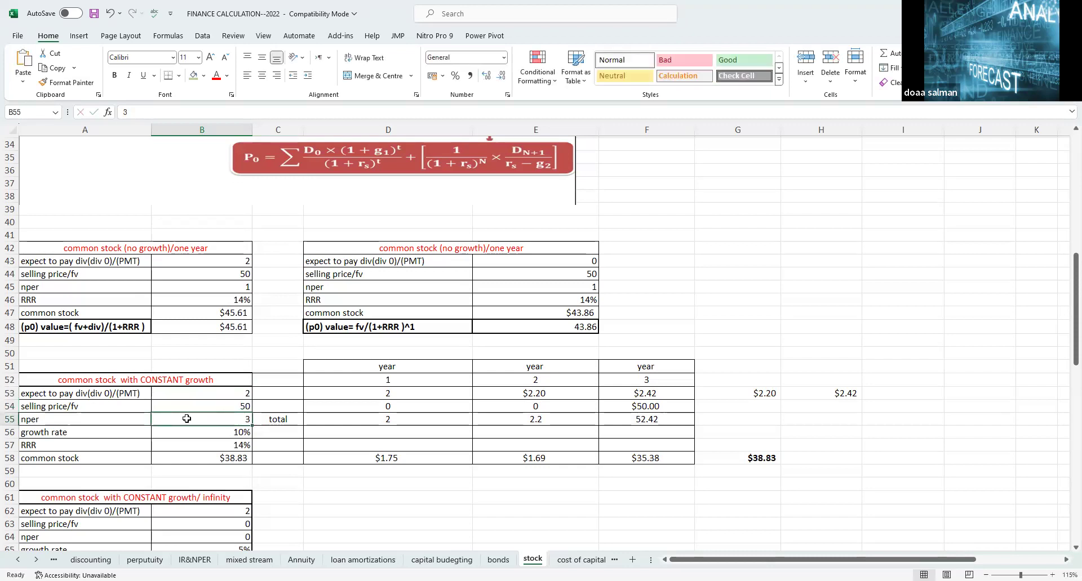
# - Inspect the growth rate in B56, the RRR in B57 and the common stock formula in B58
pyautogui.click(236, 433)
pyautogui.click(236, 448)
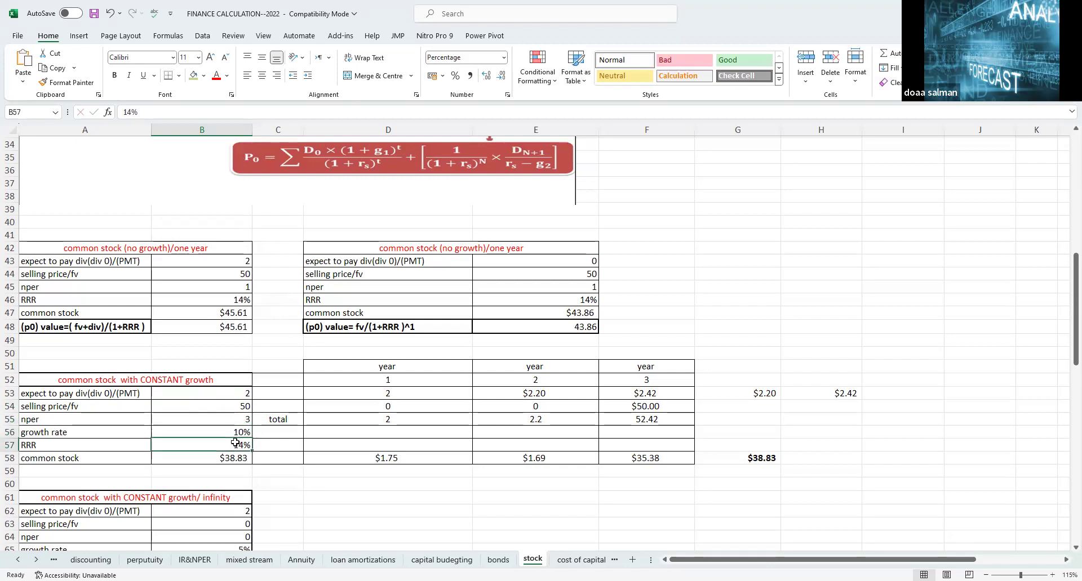
pyautogui.click(238, 459)
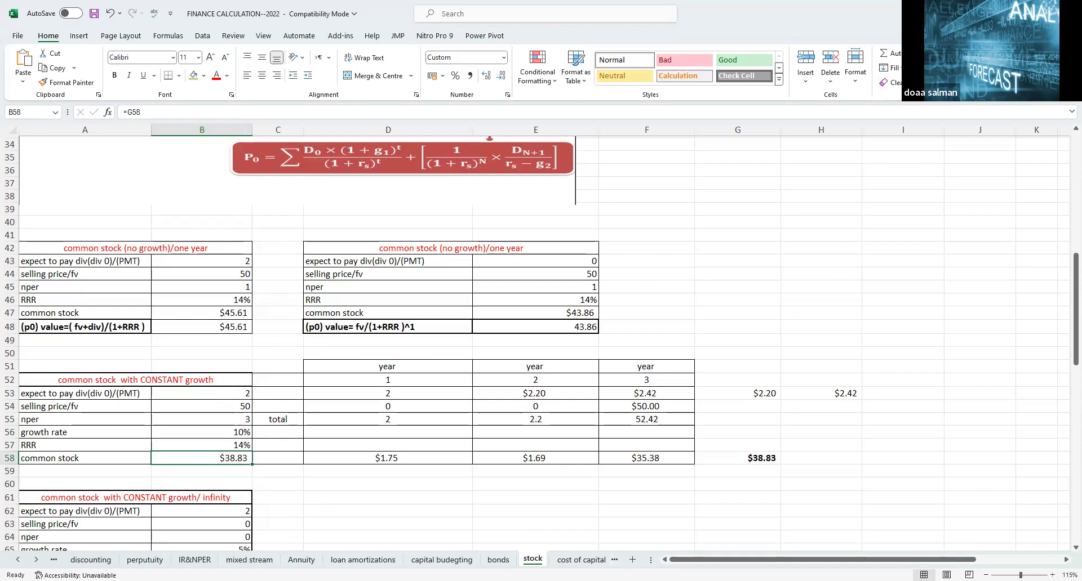
# - Fill the year header cells D51:F52 of the constant-growth schedule with green
pyautogui.moveTo(383, 370); pyautogui.dragTo(646, 367)
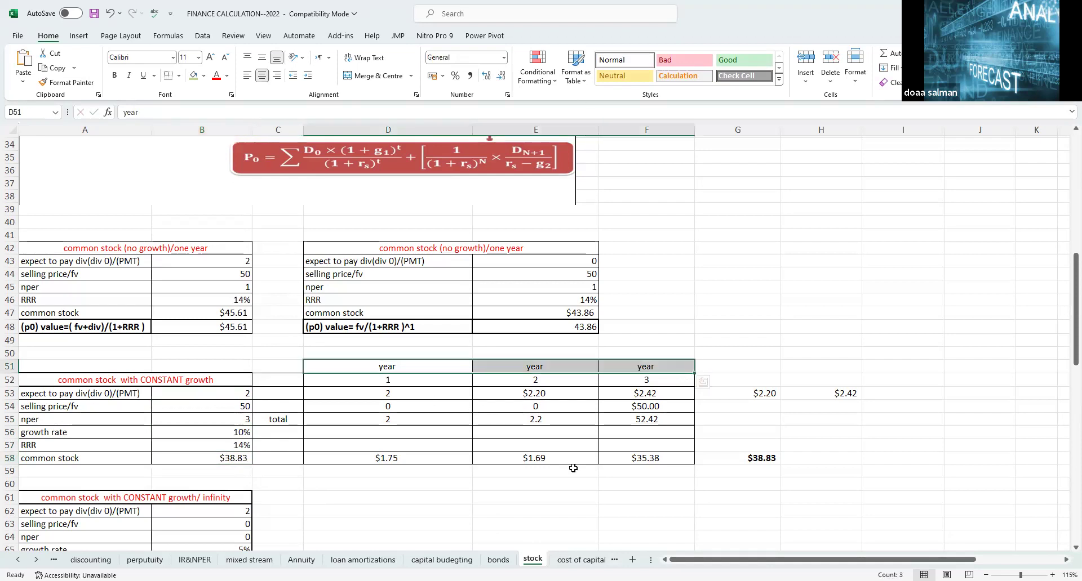
pyautogui.moveTo(383, 366); pyautogui.dragTo(648, 381)
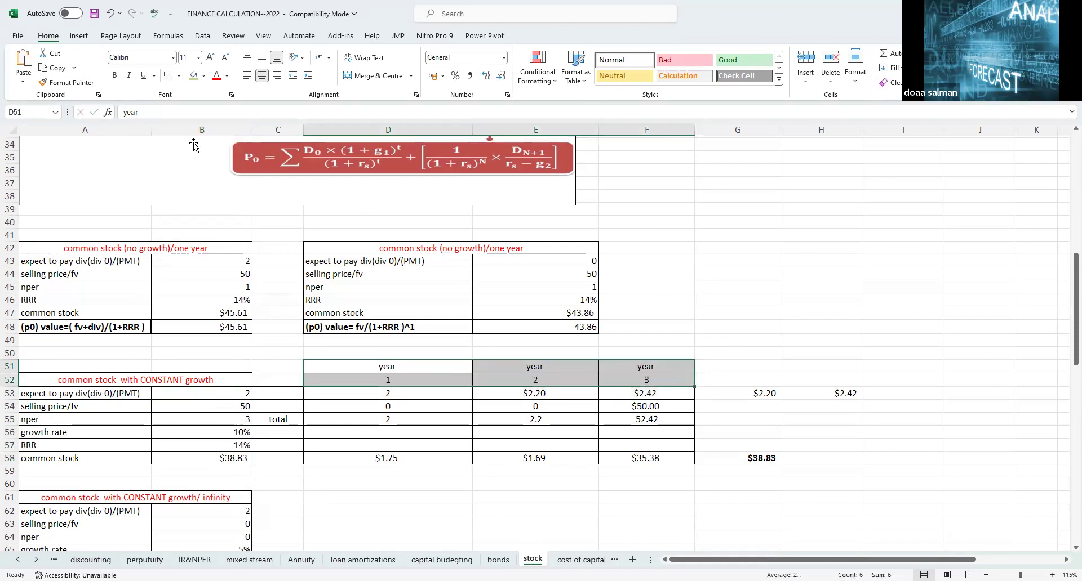
pyautogui.click(194, 77)
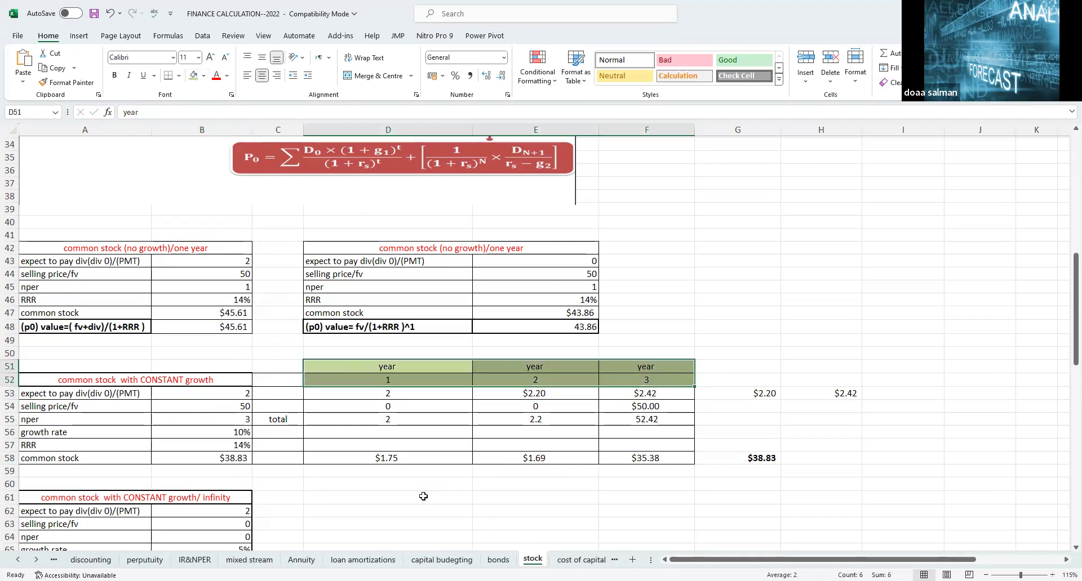
# - Inspect the year 1 dividend in D53 and the cells referenced by the year 2 dividend formula in E53
pyautogui.click(388, 395)
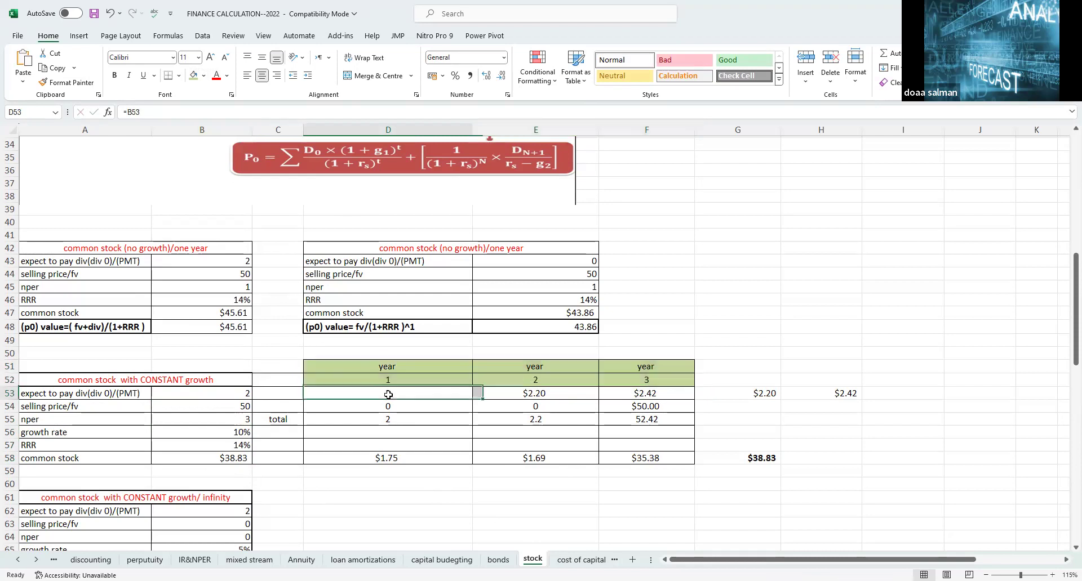
pyautogui.click(500, 397)
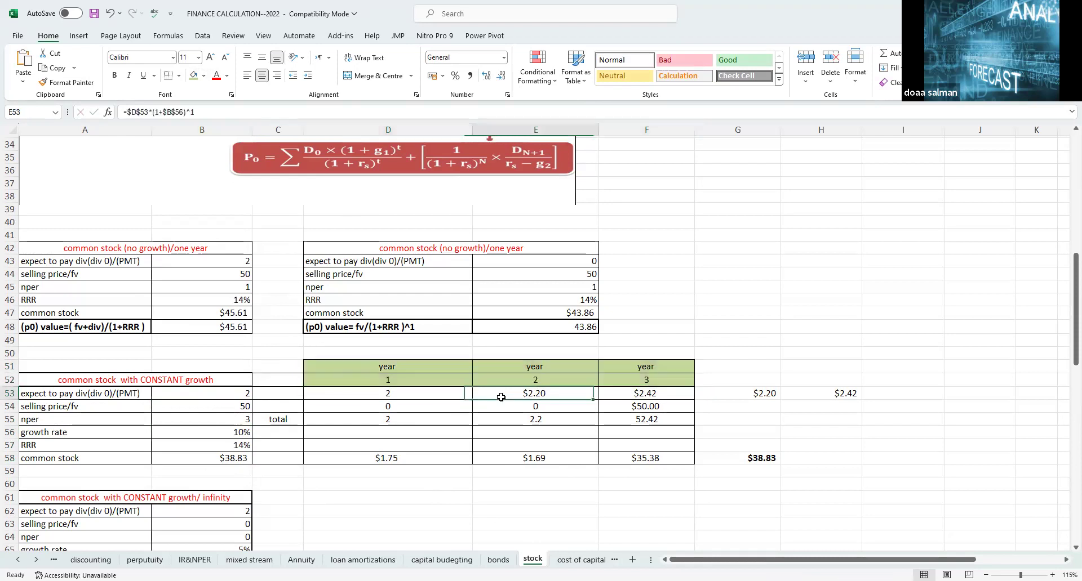
pyautogui.click(266, 109)
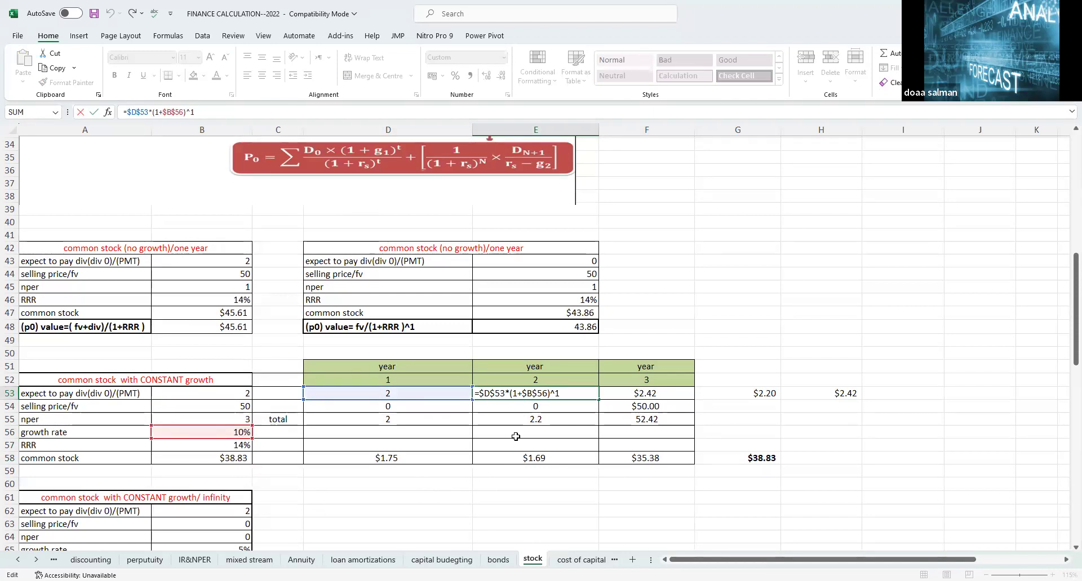
pyautogui.click(514, 506)
# - Try the manual formula =2*1.1 for the year 2 dividend in E53
pyautogui.click(528, 393)
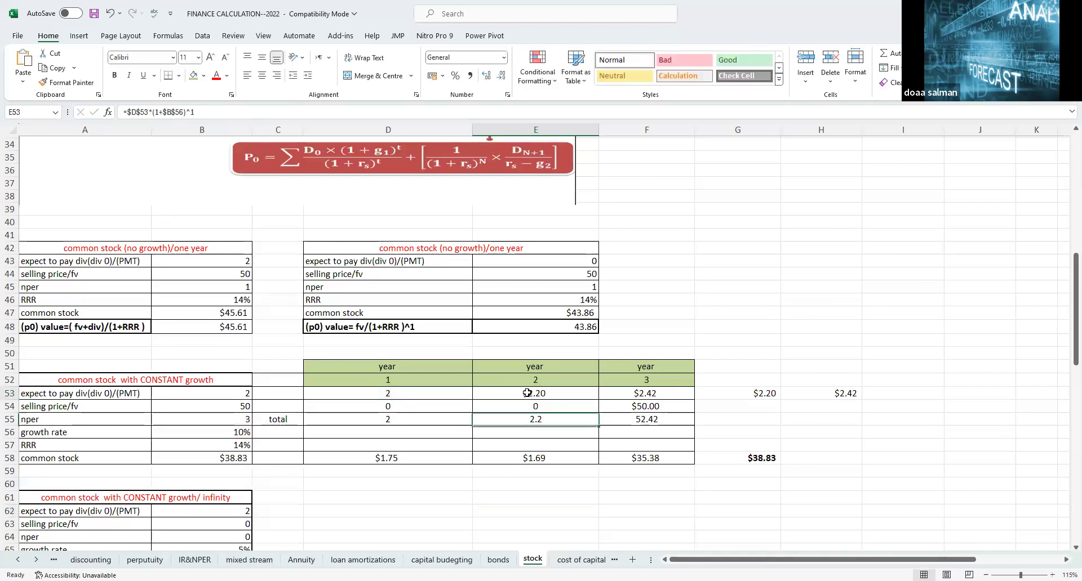
pyautogui.write('=2*1.1')
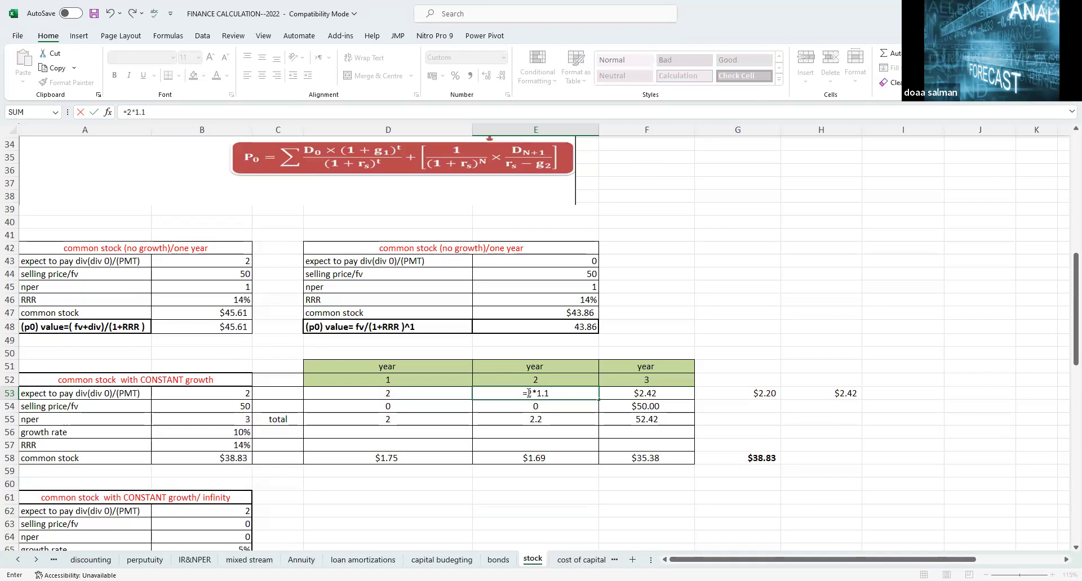
pyautogui.press('Return')
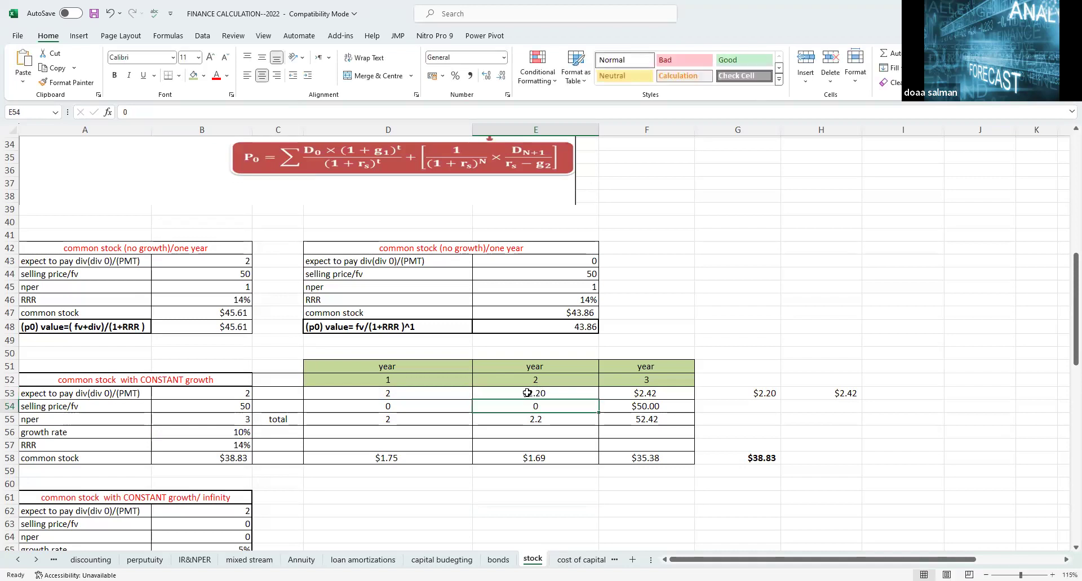
# - Compare the dividend growth formulas for year 2 in E53 and year 3 in F53
pyautogui.click(526, 393)
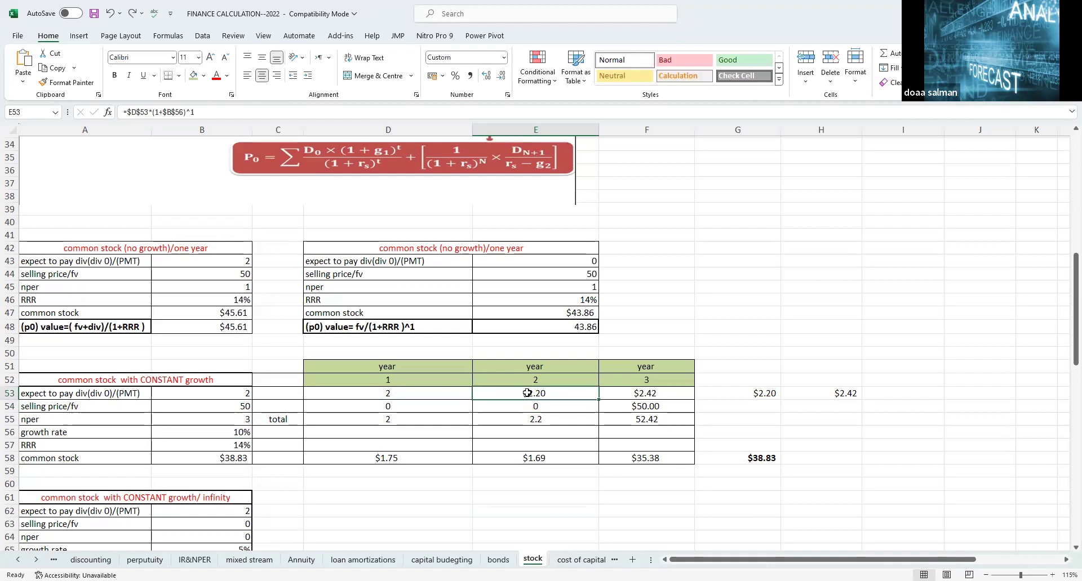
pyautogui.click(621, 395)
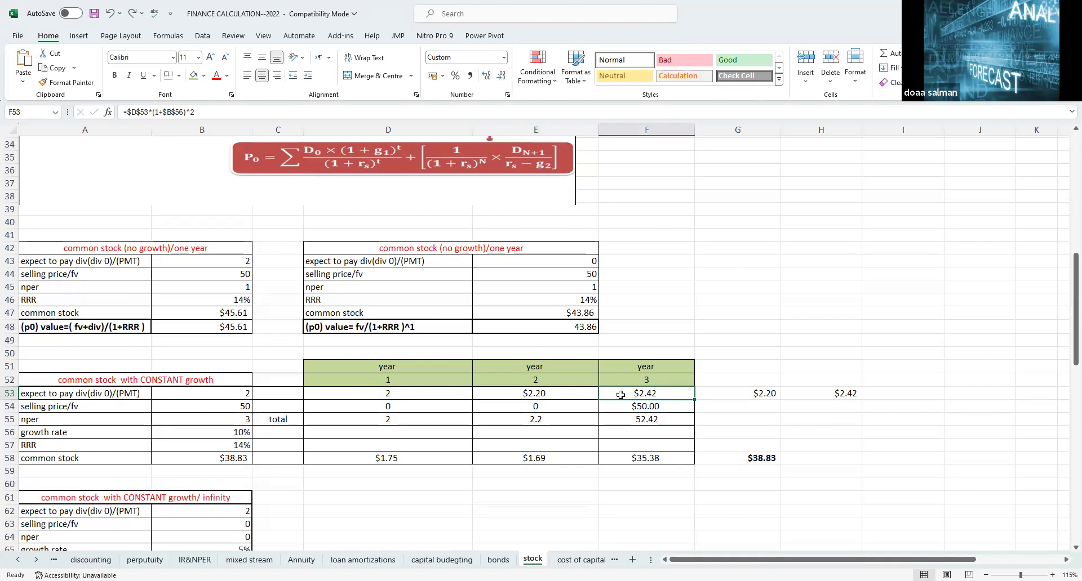
pyautogui.click(556, 398)
# - Enter a check formula in G53 that multiplies the year 2 dividend in E53 by the growth factor
pyautogui.click(724, 396)
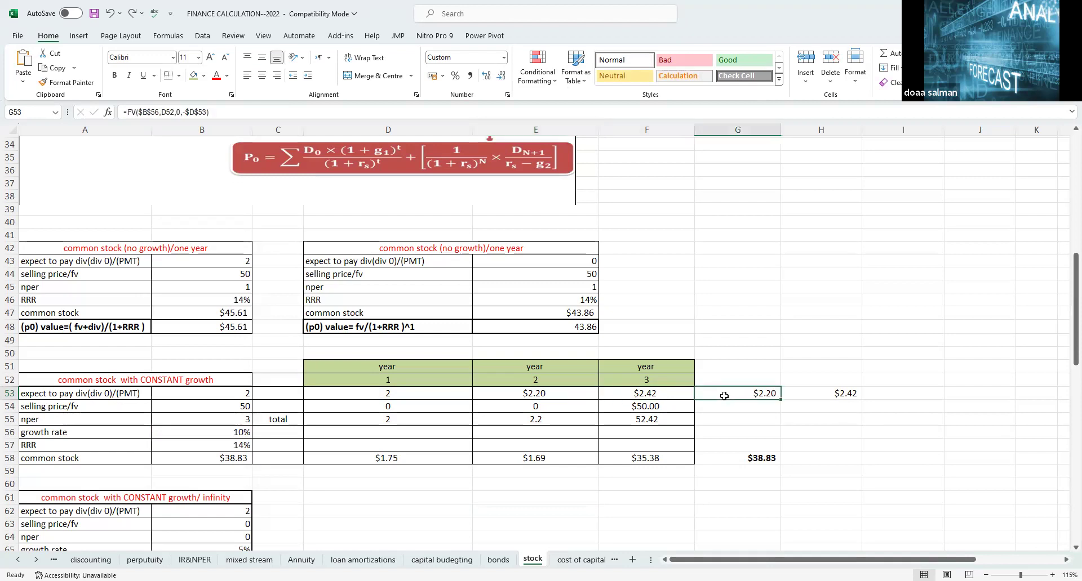
pyautogui.write('=')
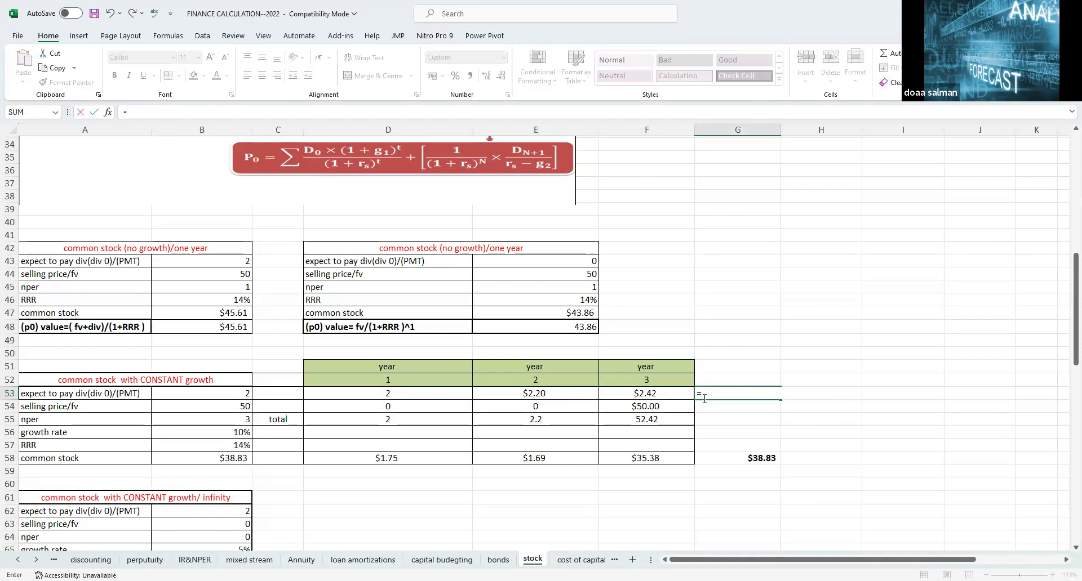
pyautogui.click(578, 391)
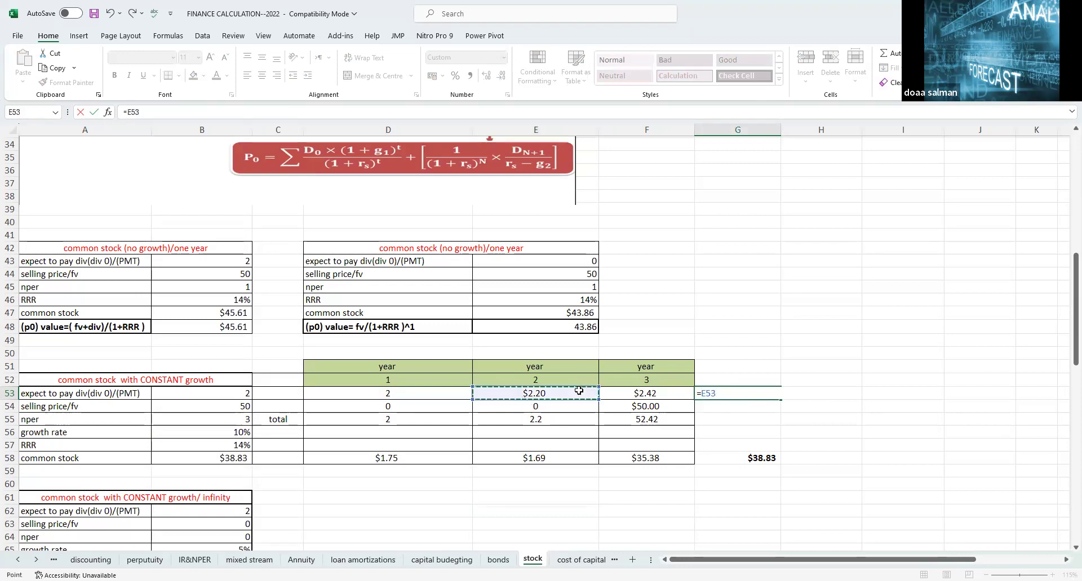
pyautogui.write('*')
pyautogui.press('Return')
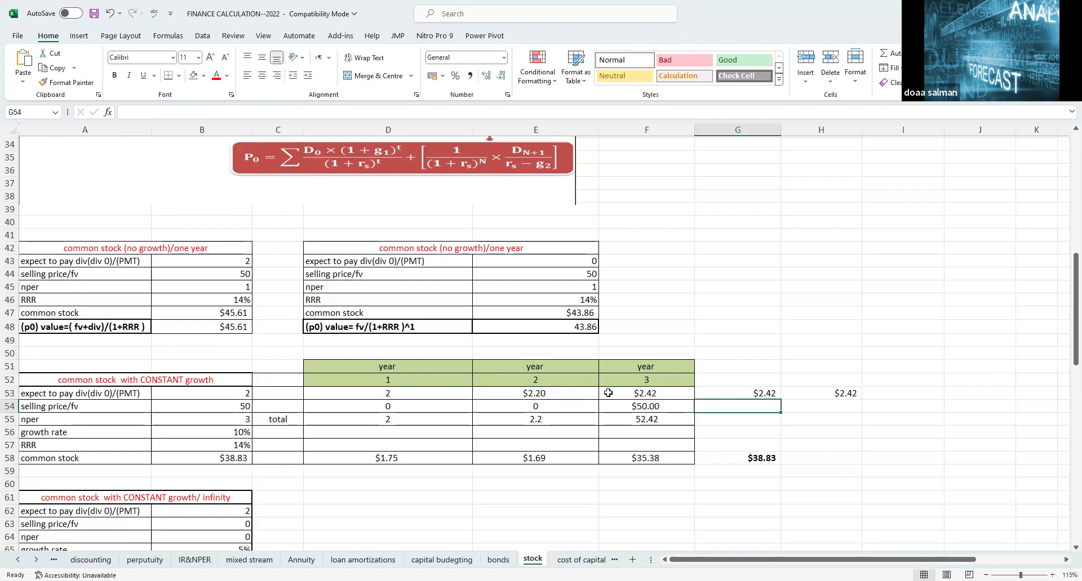
# - Clear the extra dividend calculations beside the schedule in G52:H54
pyautogui.click(636, 397)
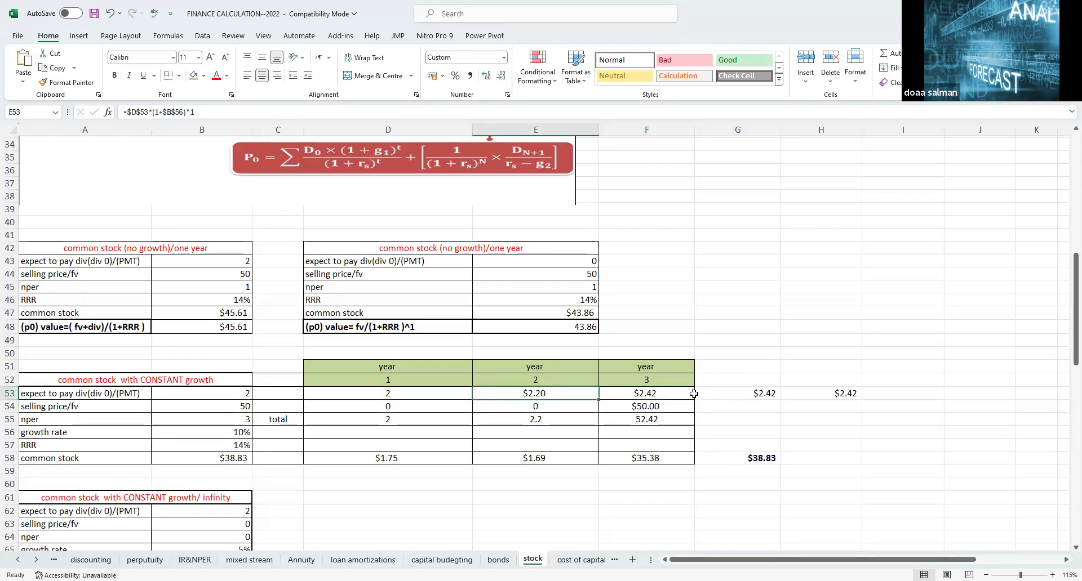
pyautogui.moveTo(766, 400); pyautogui.dragTo(821, 378)
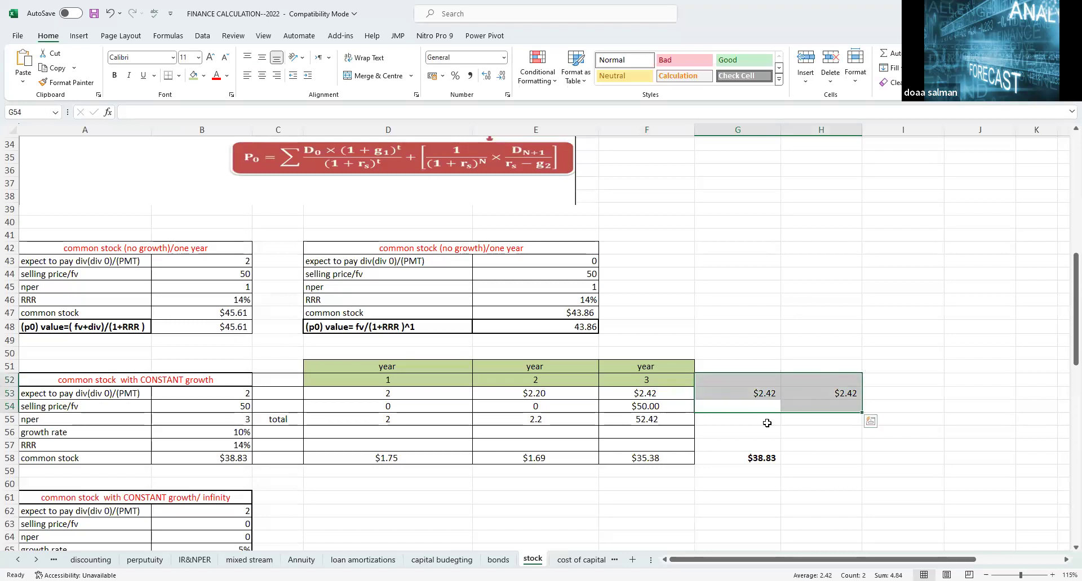
pyautogui.press('Delete')
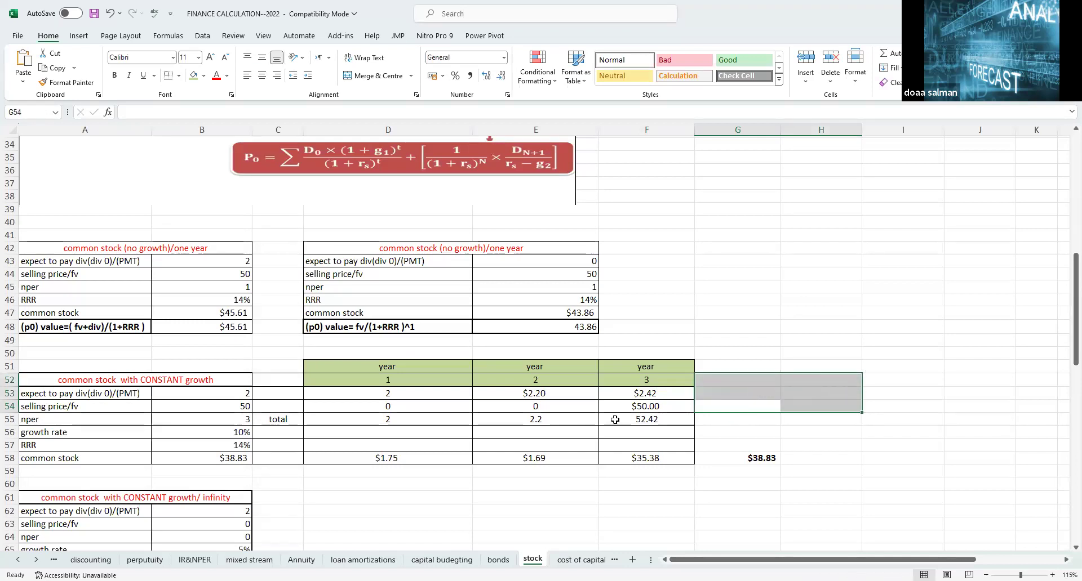
# - Try a selling price of 35 directly in the year 3 cell F54, and undo the entry
pyautogui.click(631, 404)
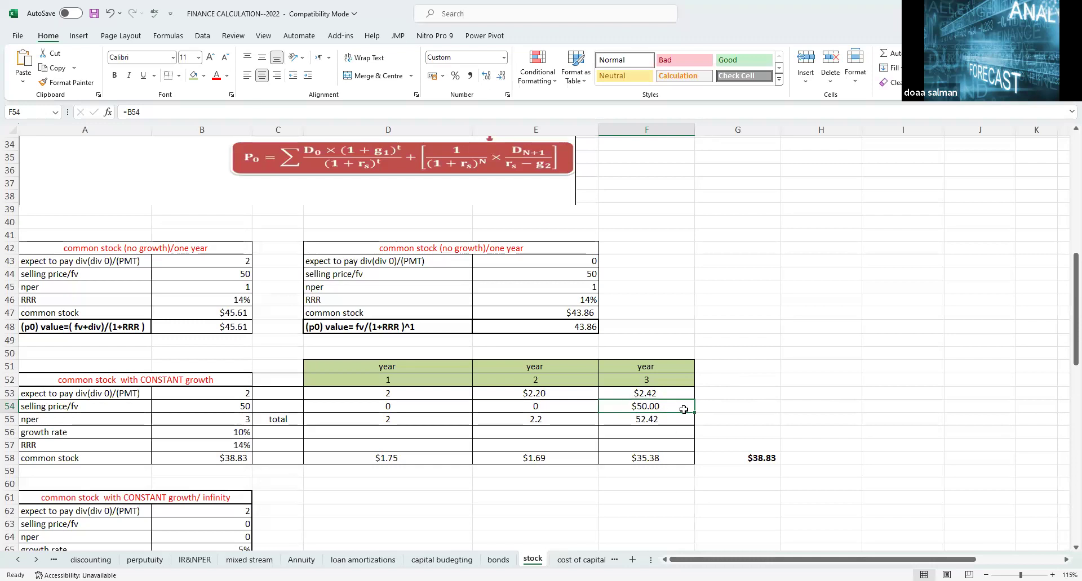
pyautogui.write('35')
pyautogui.press('Return')
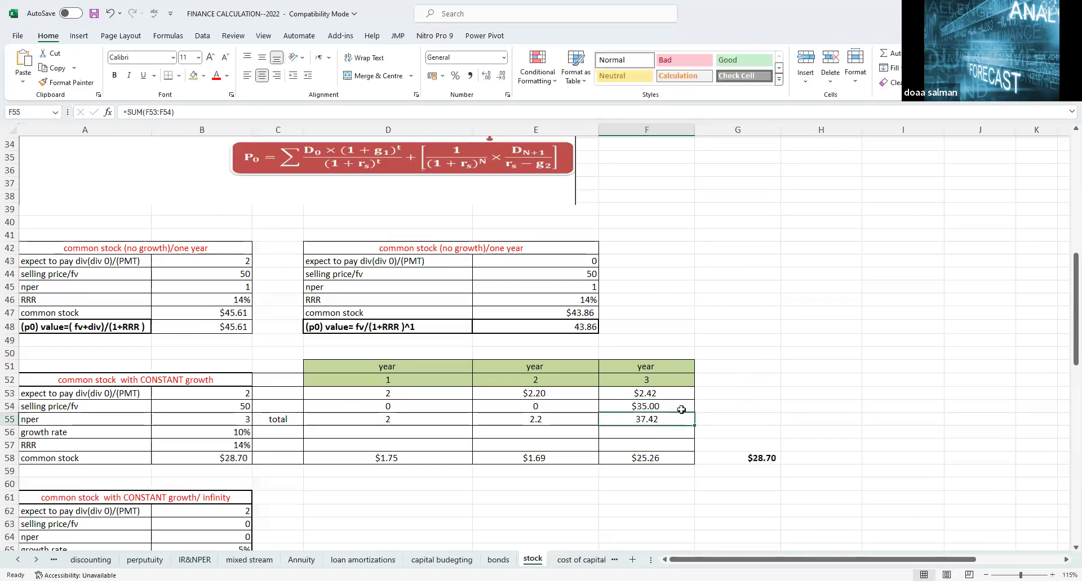
pyautogui.click(241, 410)
pyautogui.hotkey('ctrl', 'z')
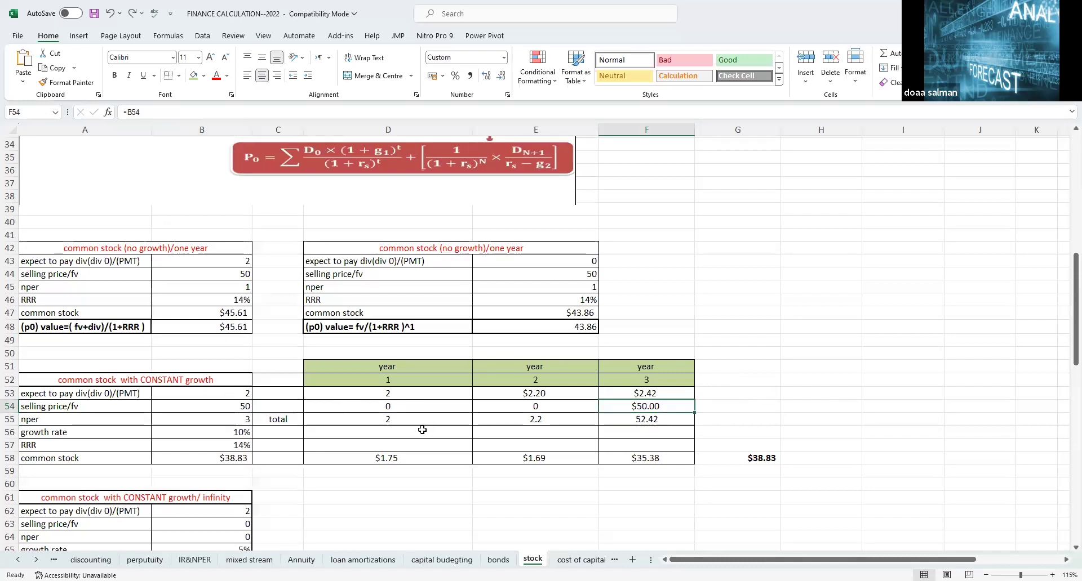
# - Check that F54 links to the selling price in B54, and set B54 to 35
pyautogui.click(234, 403)
pyautogui.click(648, 404)
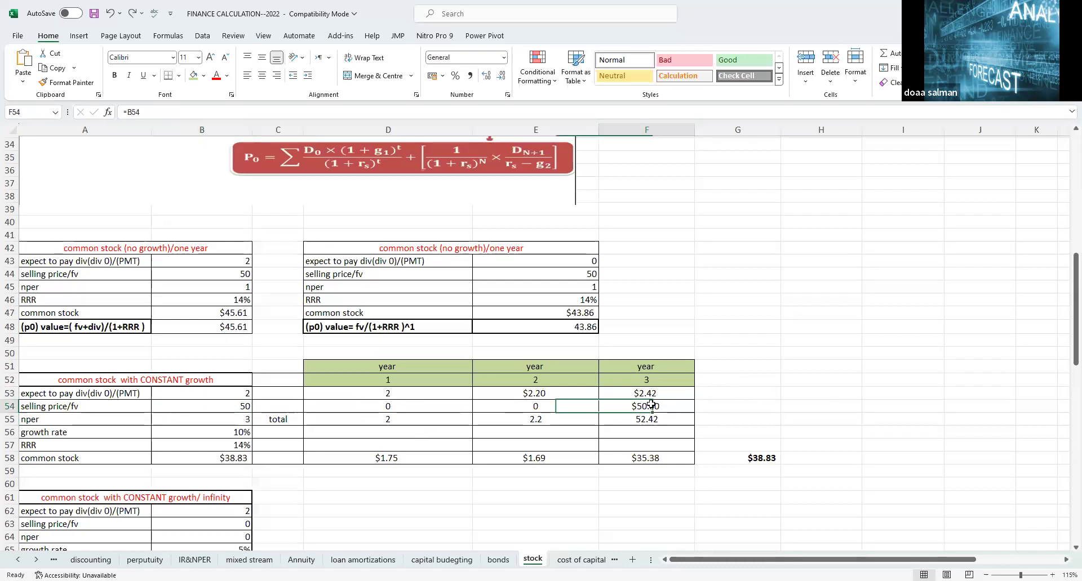
pyautogui.click(211, 409)
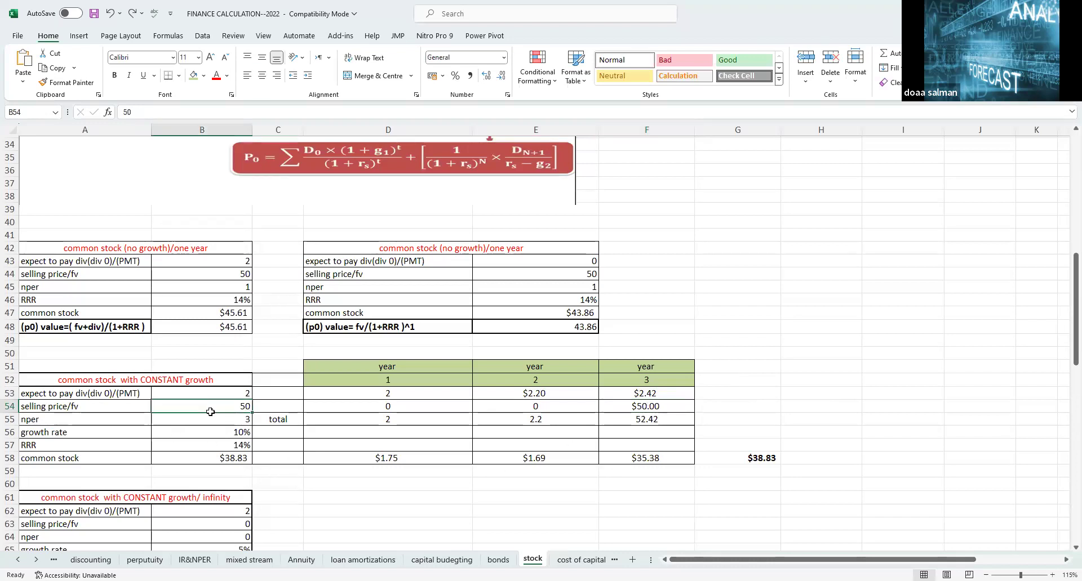
pyautogui.write('35')
pyautogui.press('Return')
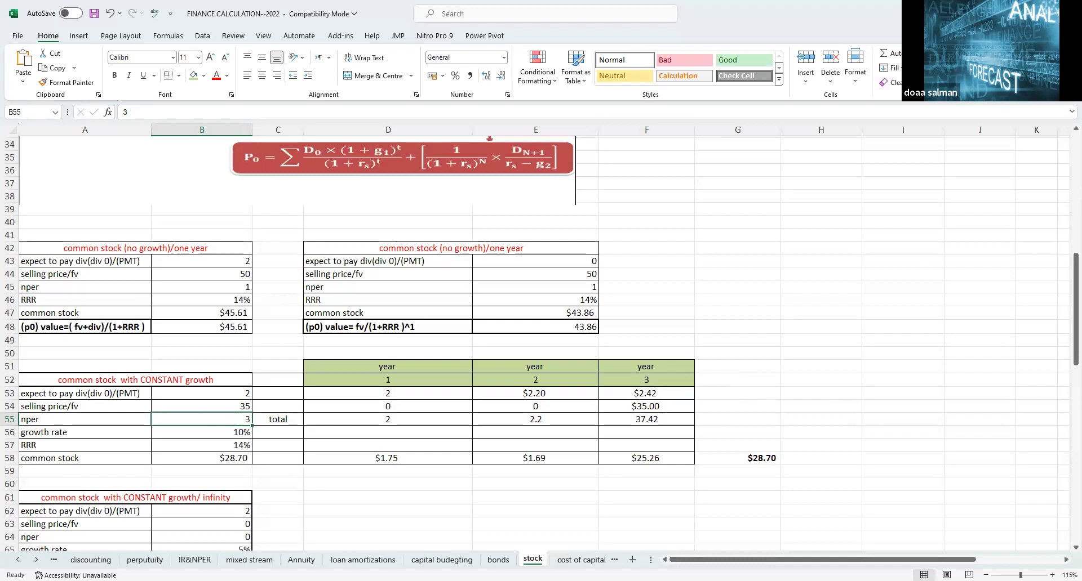
# - Fill the total row cells D55:F55 of the constant-growth schedule with green
pyautogui.moveTo(381, 421); pyautogui.dragTo(625, 418)
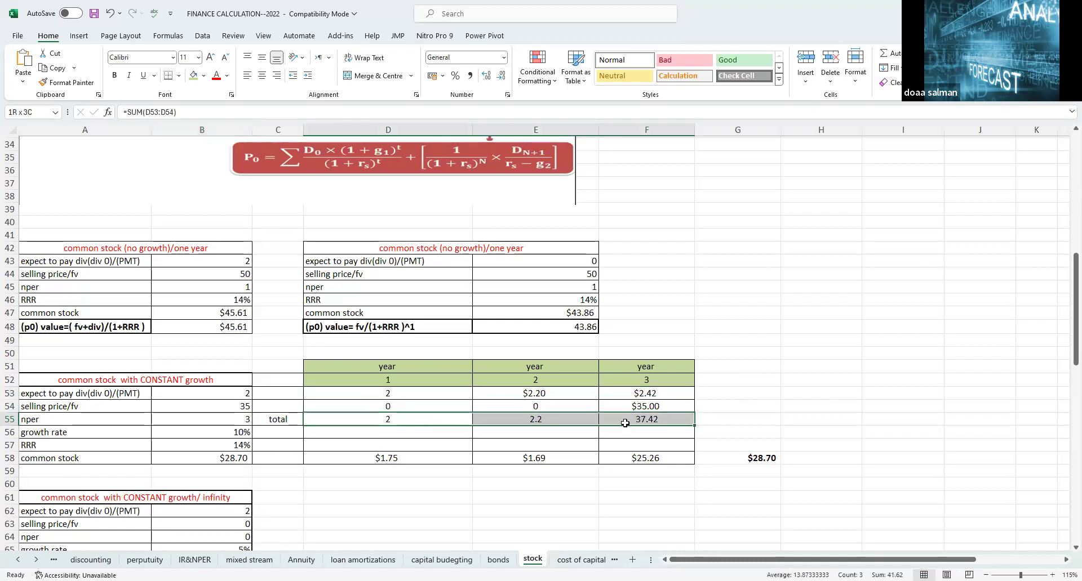
pyautogui.click(194, 75)
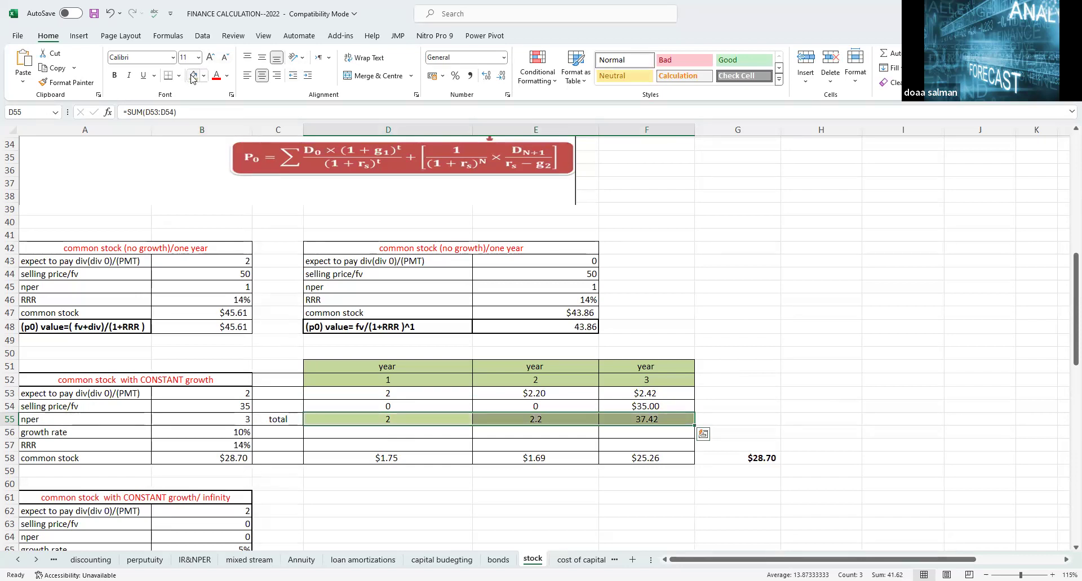
pyautogui.click(423, 417)
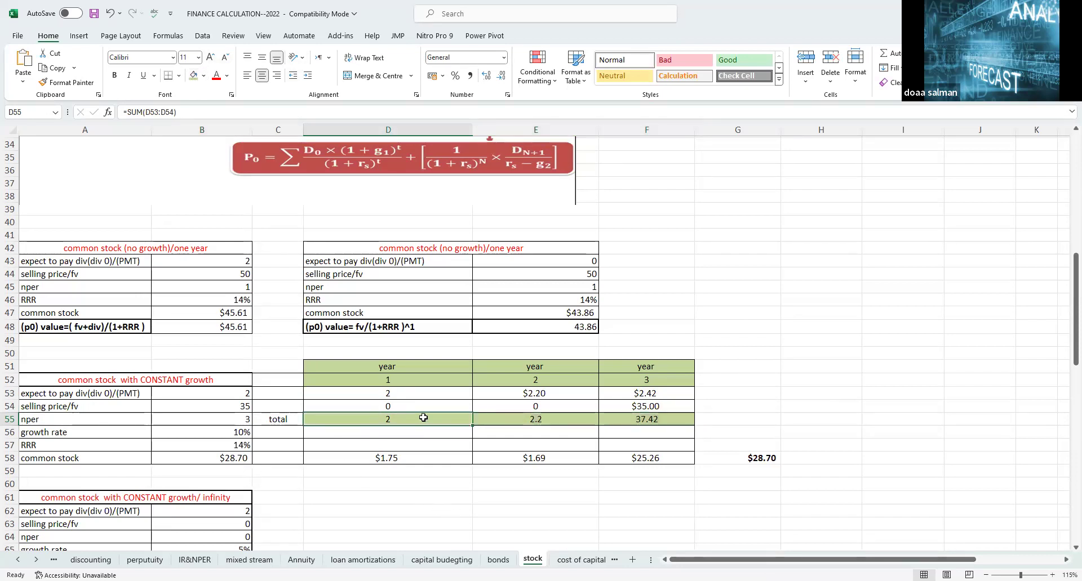
# - Review the SUM formulas in the total row cells E55 and F55 of the constant-growth schedule
pyautogui.click(541, 417)
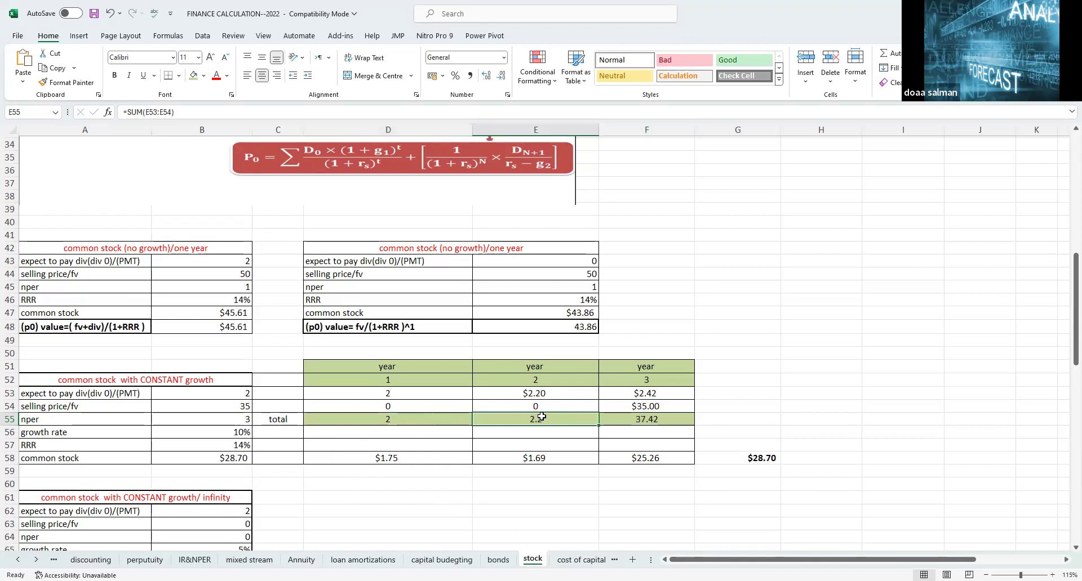
pyautogui.click(652, 420)
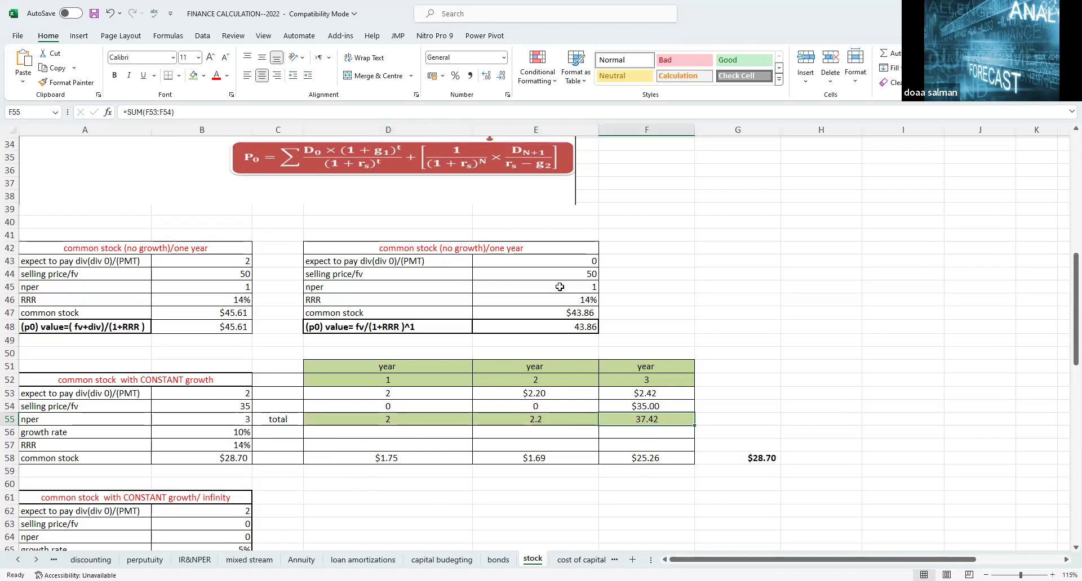
pyautogui.click(401, 112)
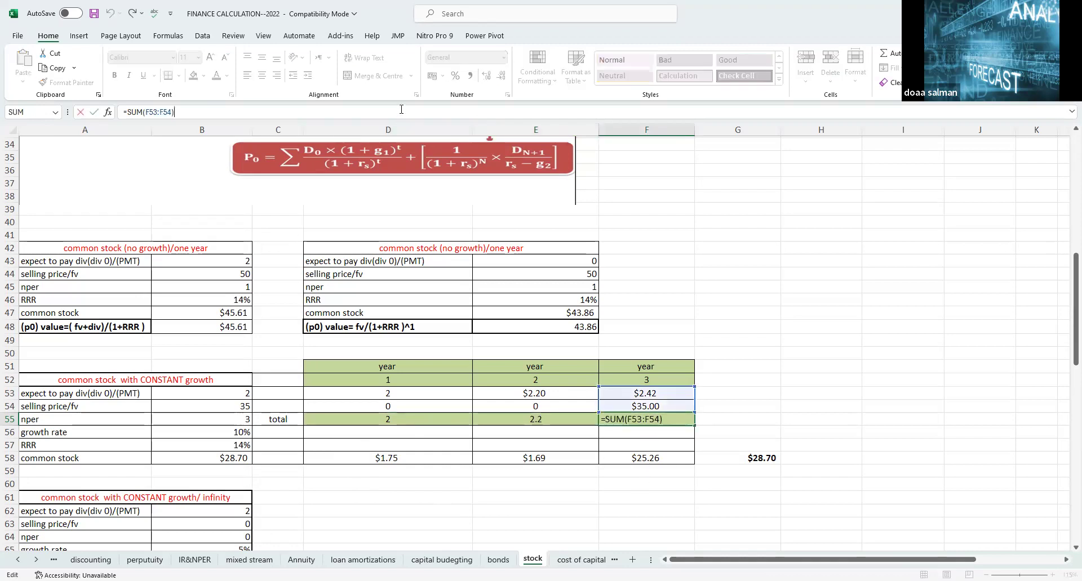
pyautogui.click(761, 487)
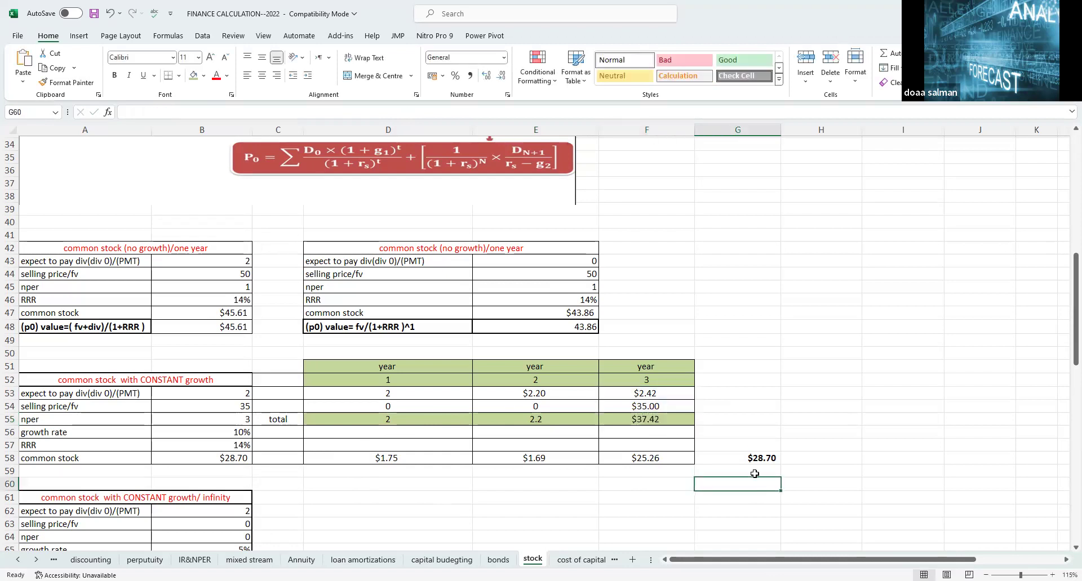
pyautogui.click(623, 415)
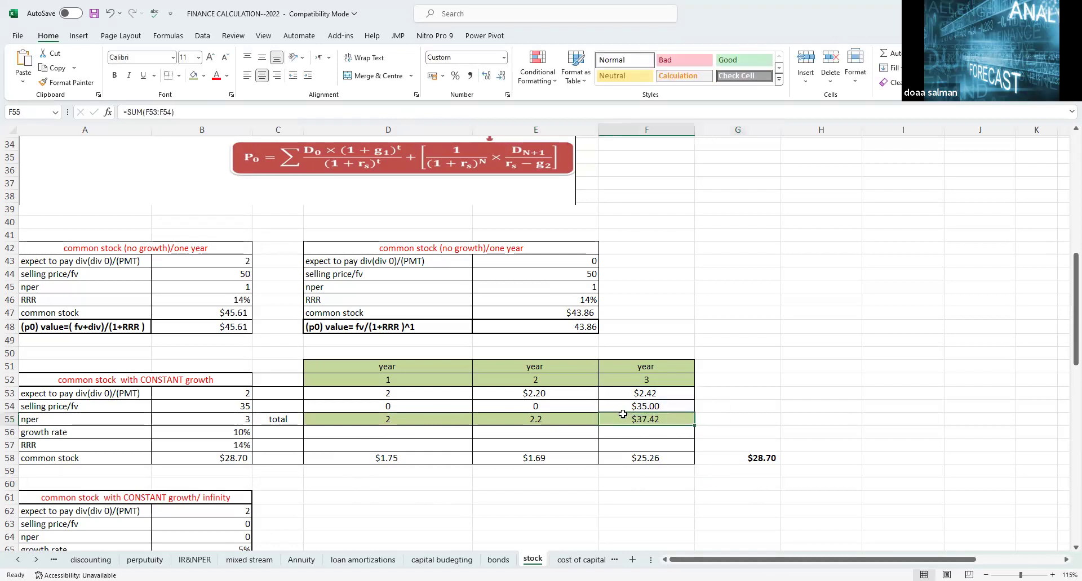
# - Inspect the yearly present value formulas in D58:F58 and the formula in G58 that sums them
pyautogui.click(436, 457)
pyautogui.doubleClick(436, 457)
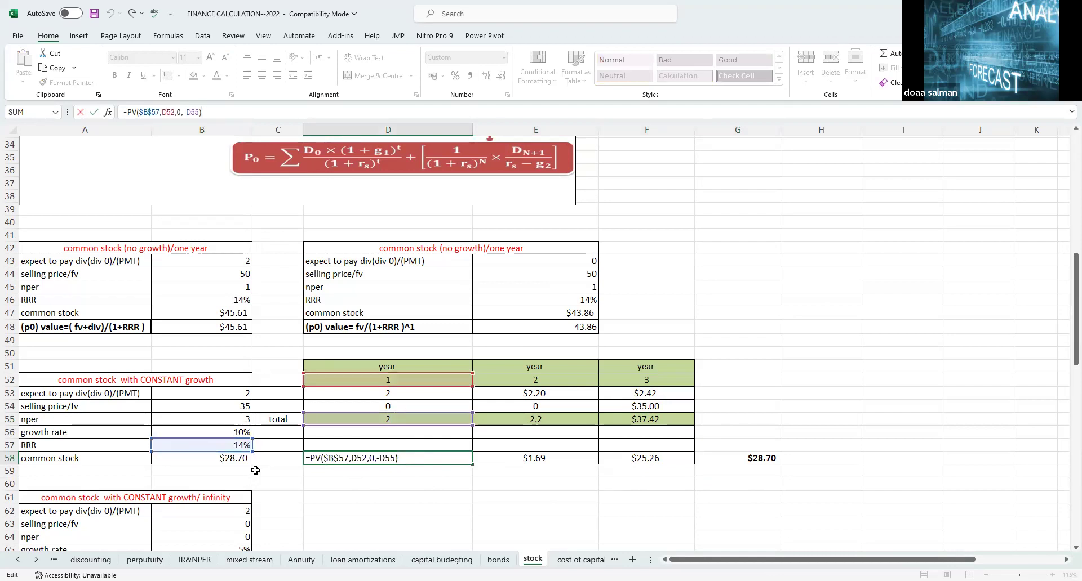
pyautogui.click(523, 460)
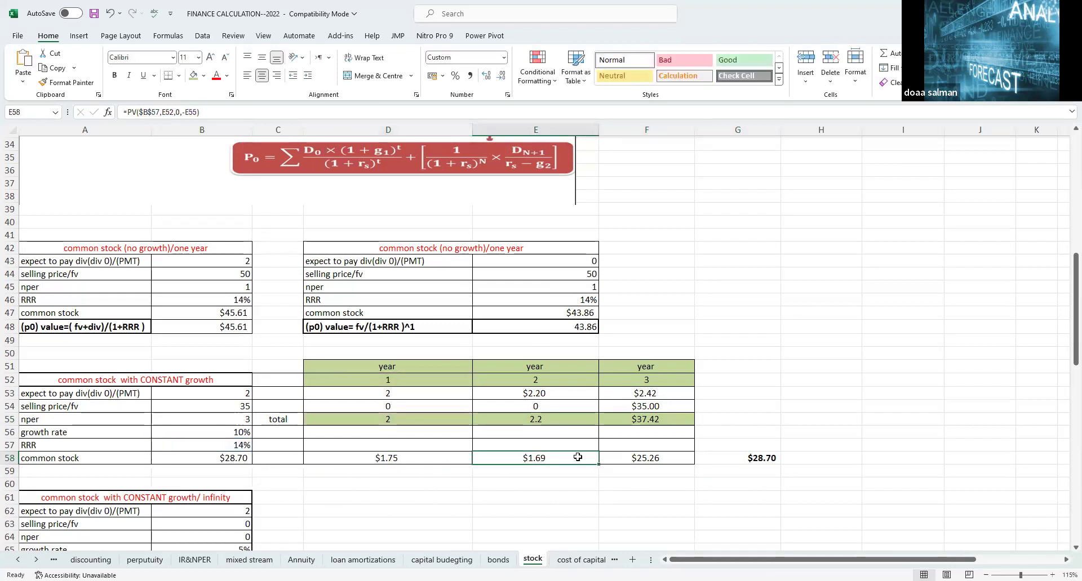
pyautogui.click(639, 458)
pyautogui.click(741, 458)
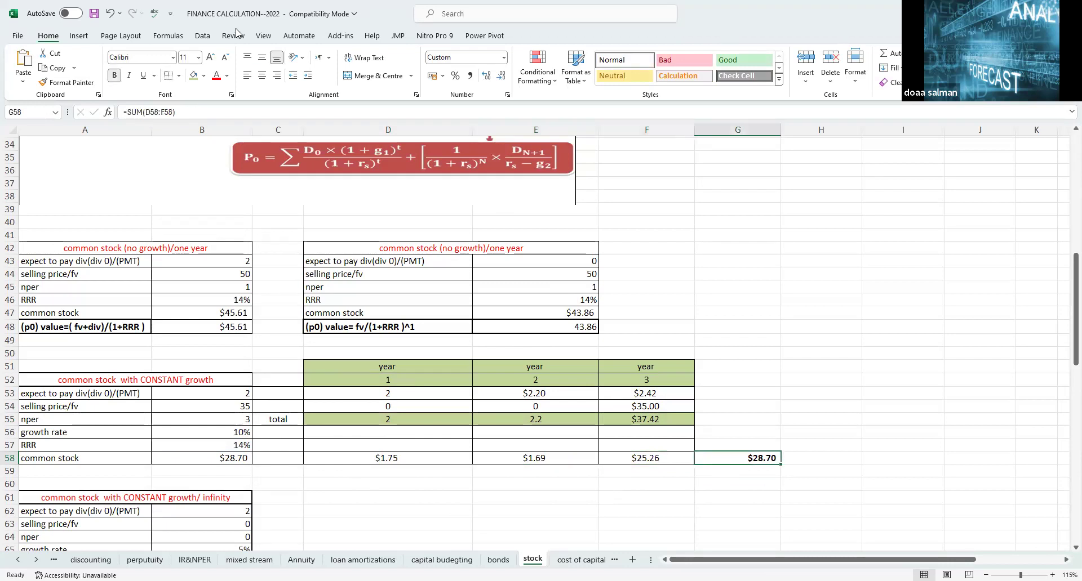
pyautogui.press('F2')
pyautogui.click(552, 532)
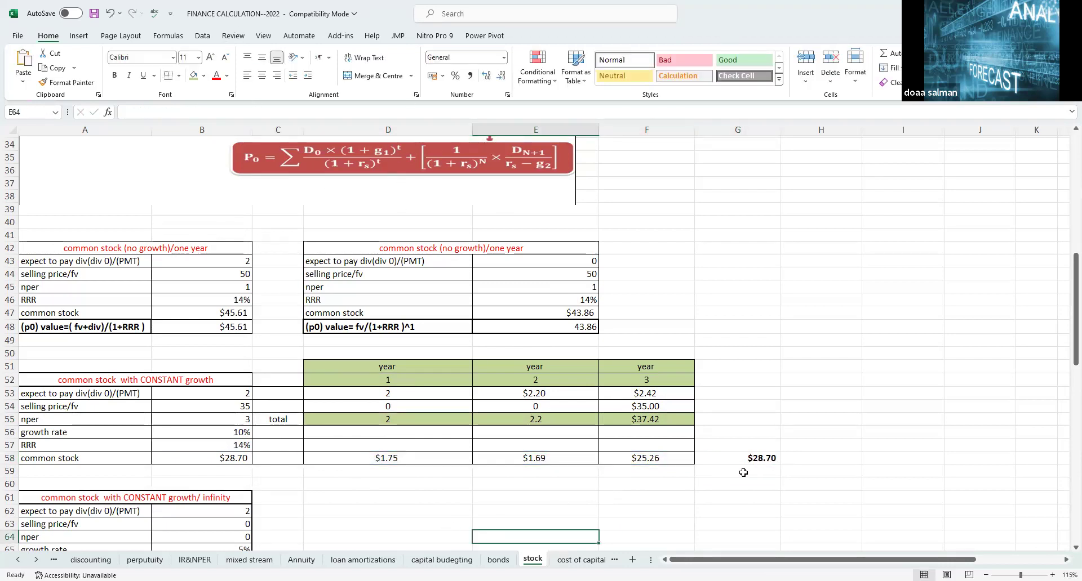
# - Label the constant-growth result in H58 as "sum" and the cell below it, H59, as "npv"
pyautogui.click(734, 457)
pyautogui.click(813, 458)
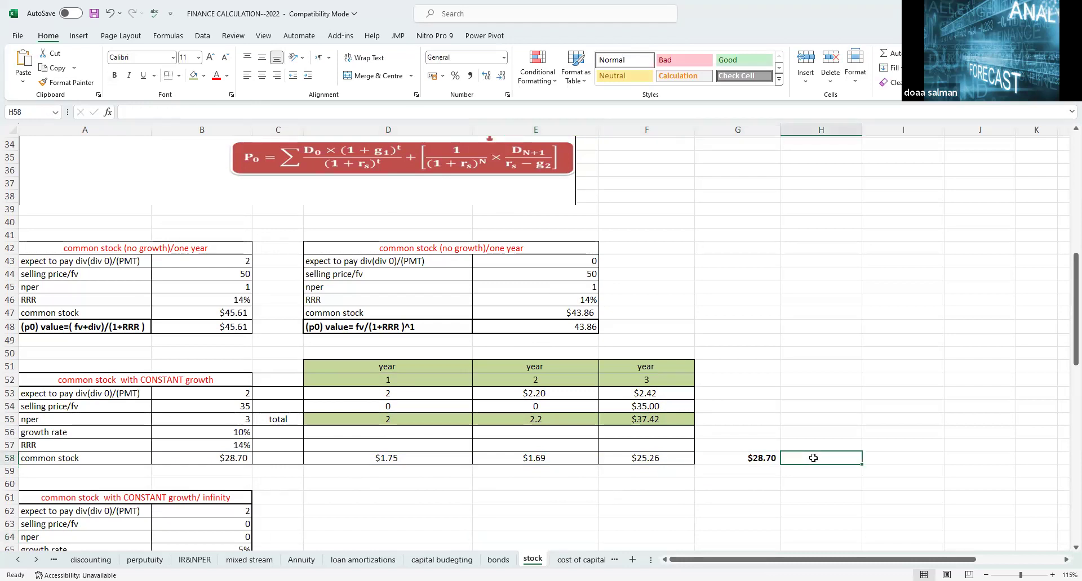
pyautogui.write('sum')
pyautogui.press('Return')
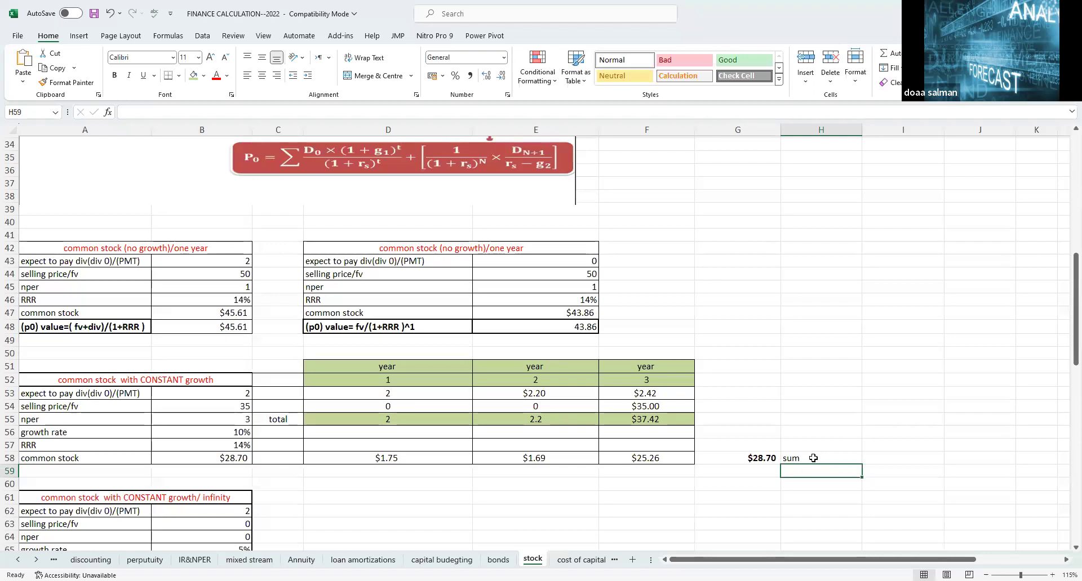
pyautogui.write('npv')
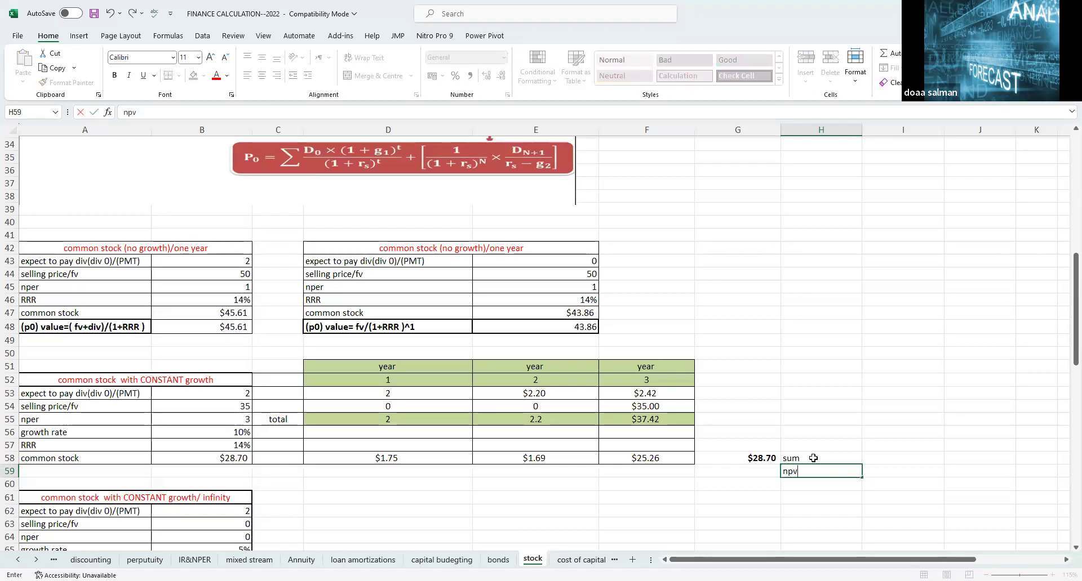
# - Enter an NPV formula in G59 using the RRR in B57 as rate and the yearly totals D55:F55
pyautogui.press('Left')
pyautogui.write('=')
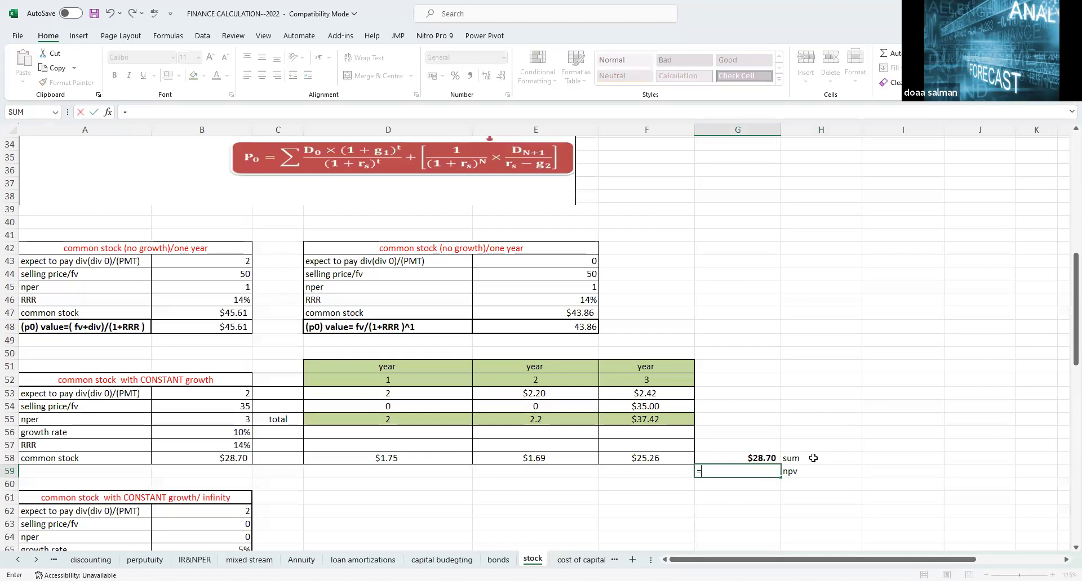
pyautogui.write('npv(')
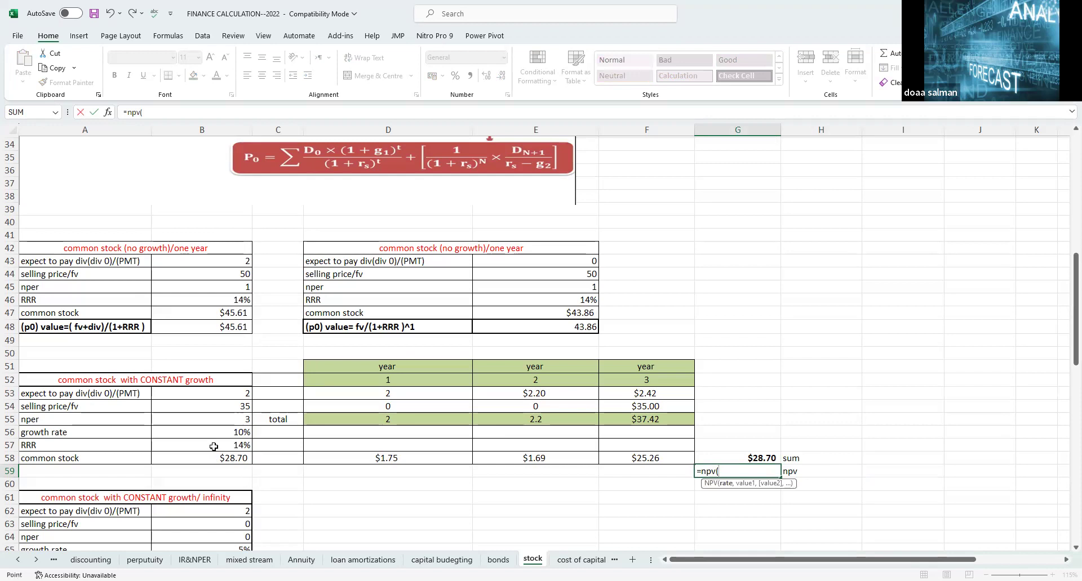
pyautogui.click(214, 447)
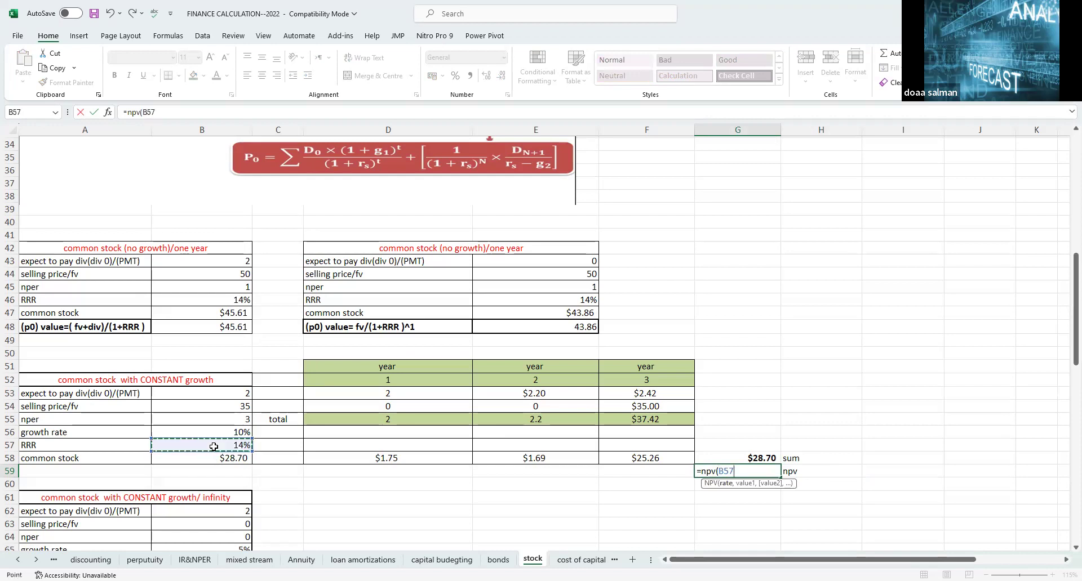
pyautogui.write(',')
pyautogui.moveTo(394, 420); pyautogui.dragTo(647, 417)
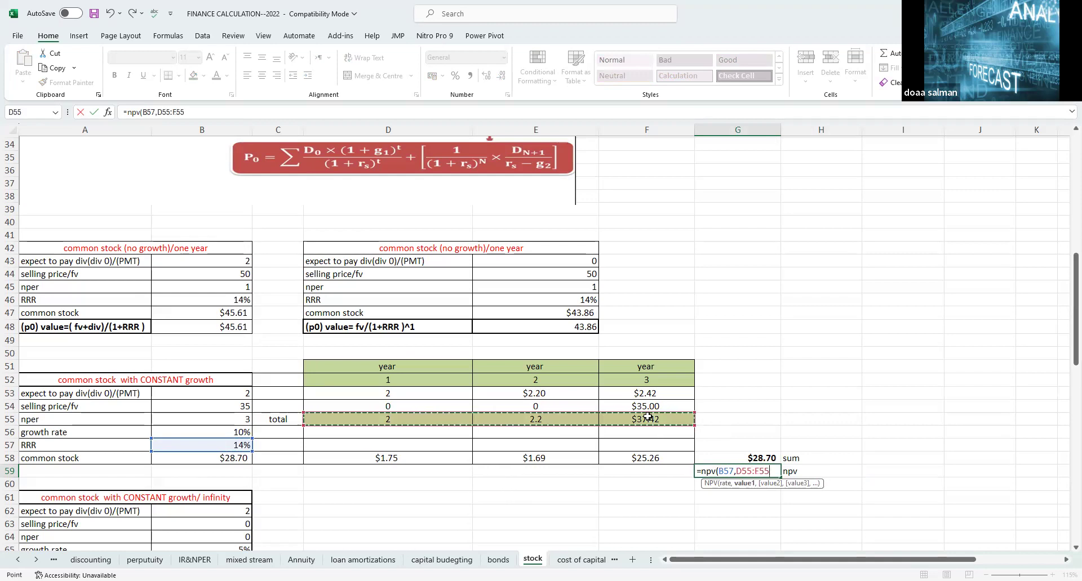
pyautogui.press('Return')
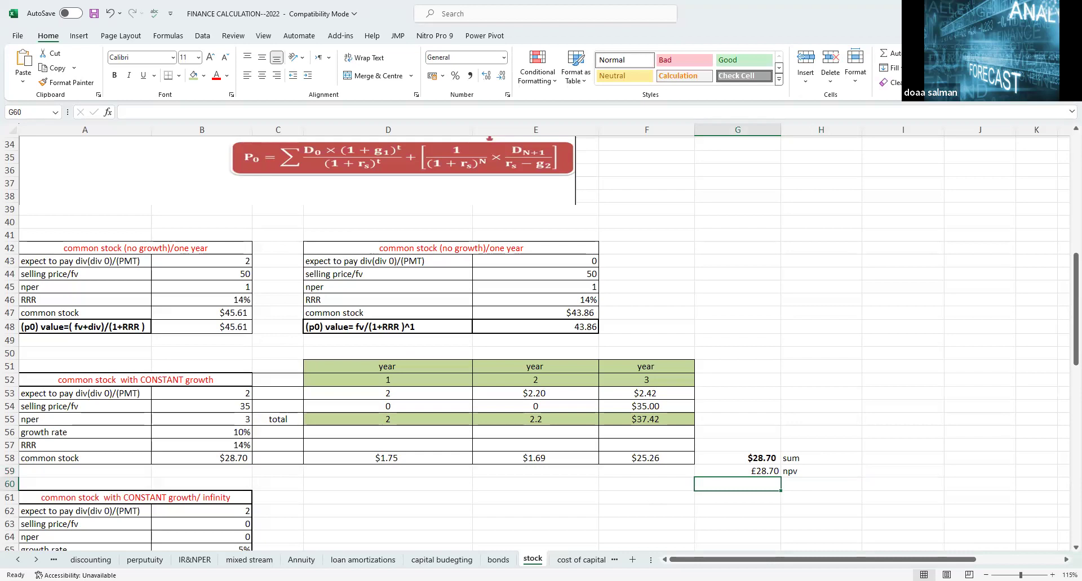
# - Copy the formatting of the sum in G58 onto the NPV result in G59
pyautogui.click(760, 458)
pyautogui.click(72, 83)
pyautogui.click(761, 471)
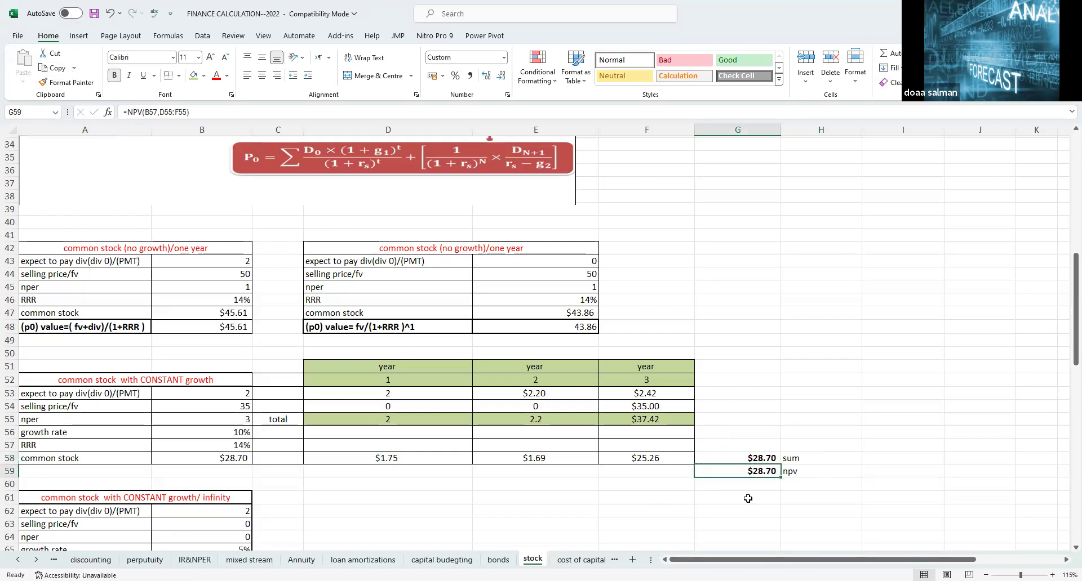
# - Compare the NPV formula in G59 with the SUM formula in G58, checking which cells each one references
pyautogui.click(247, 109)
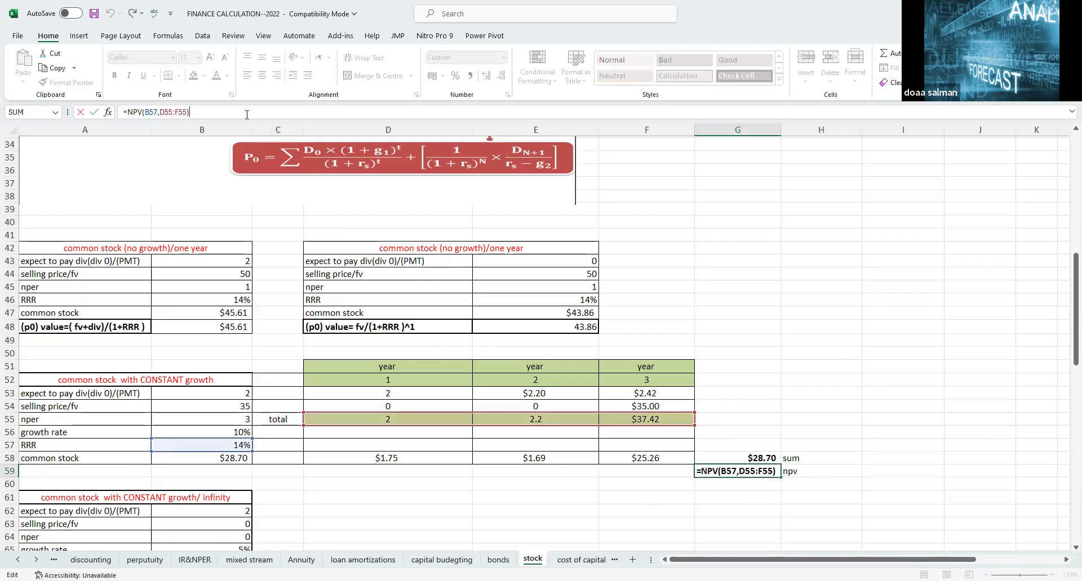
pyautogui.click(648, 484)
pyautogui.click(768, 457)
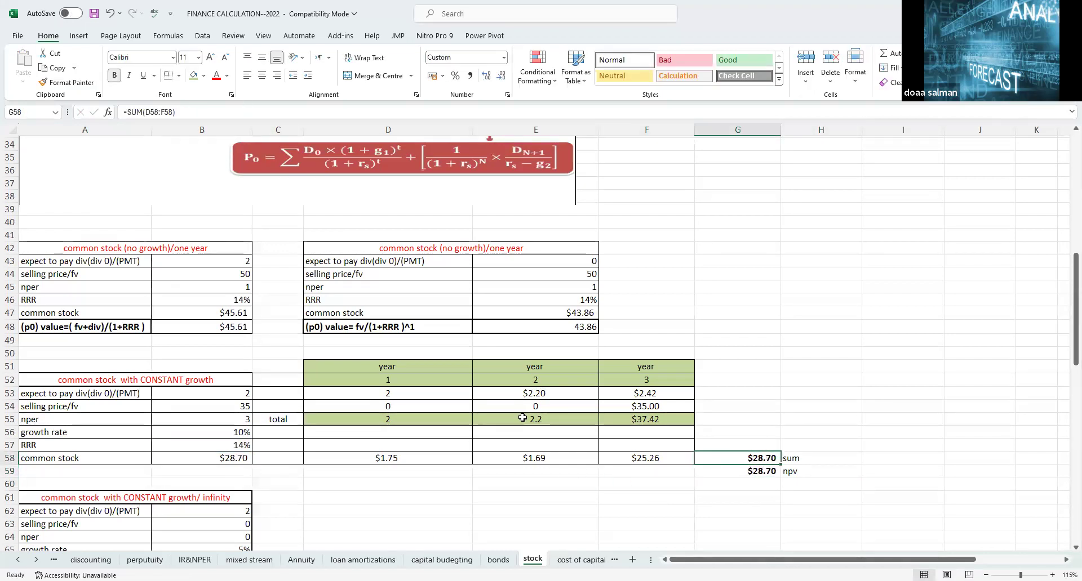
pyautogui.click(761, 473)
pyautogui.press('F2')
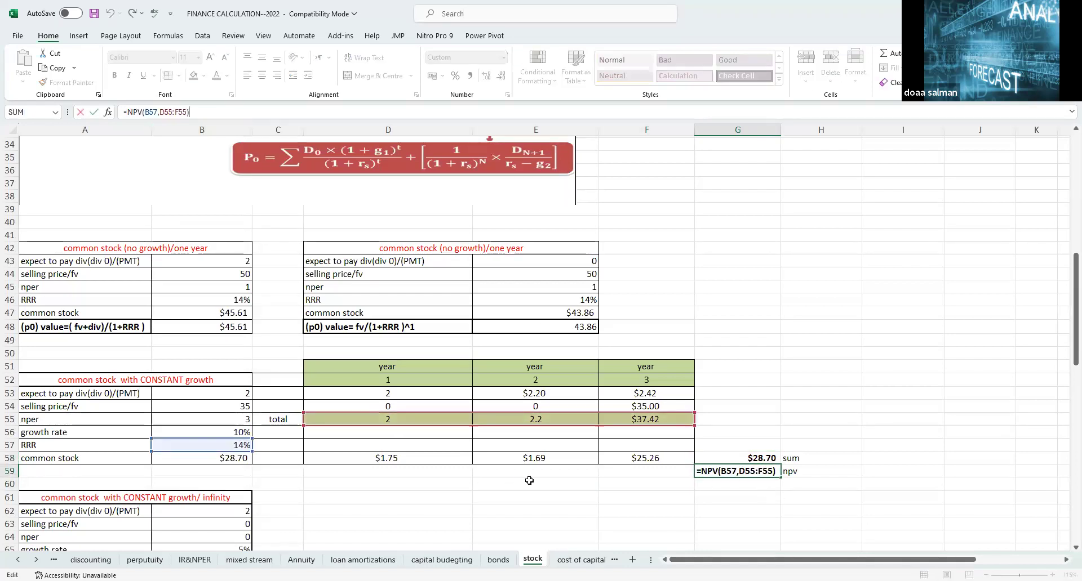
pyautogui.click(529, 481)
# - Examine the constant growth/infinity table's dividend and the common stock formula in B67
pyautogui.scroll(-2, 447, 548)
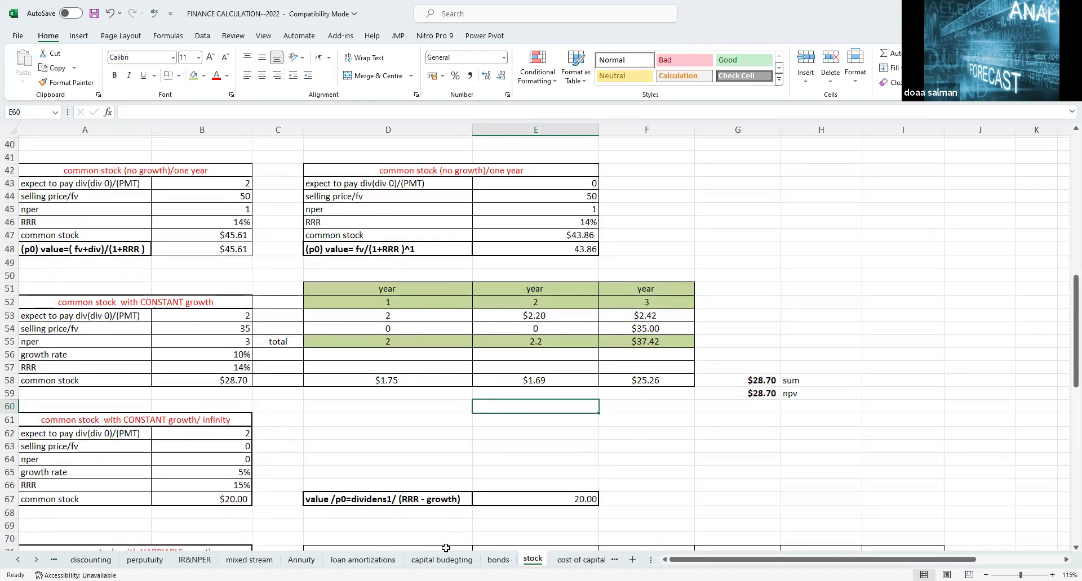
pyautogui.scroll(-1, 404, 524)
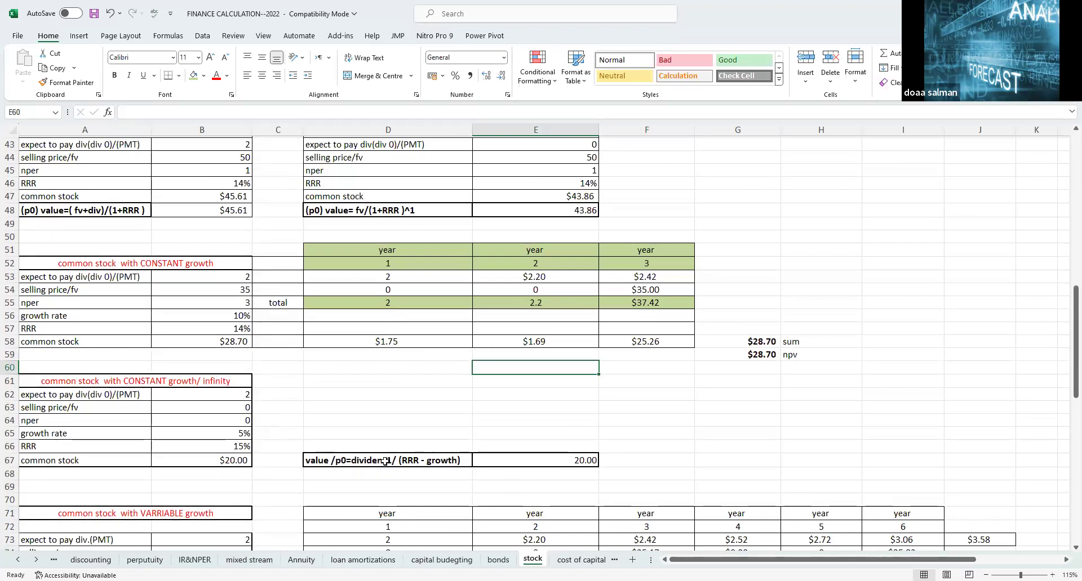
pyautogui.click(213, 396)
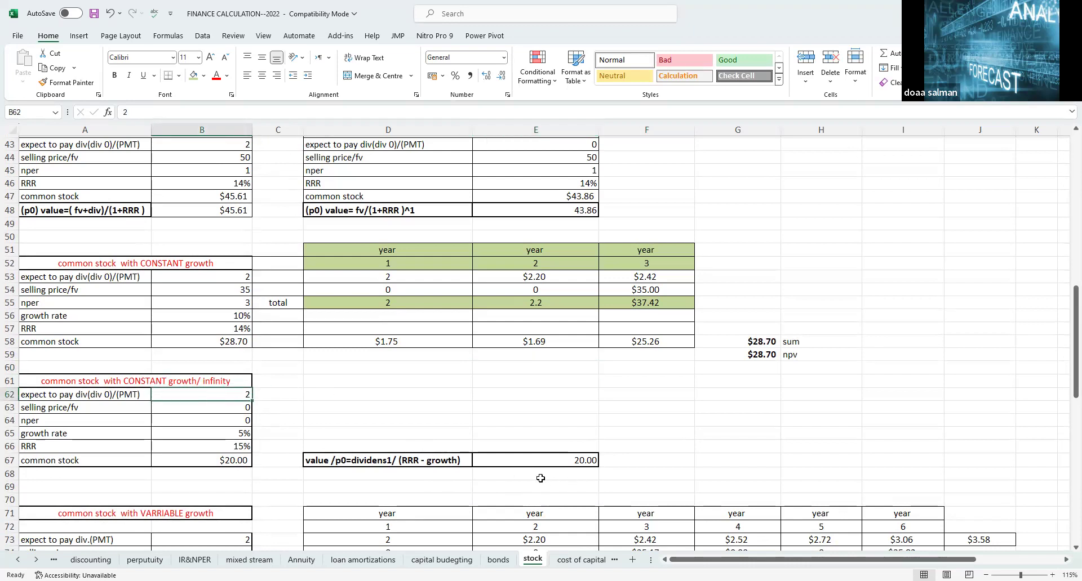
pyautogui.click(198, 460)
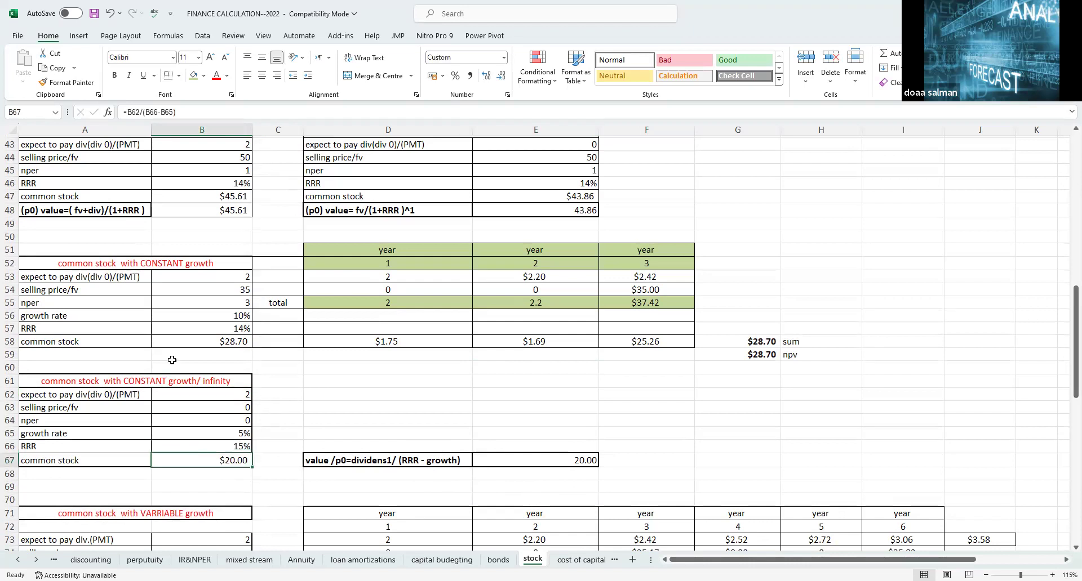
pyautogui.click(207, 110)
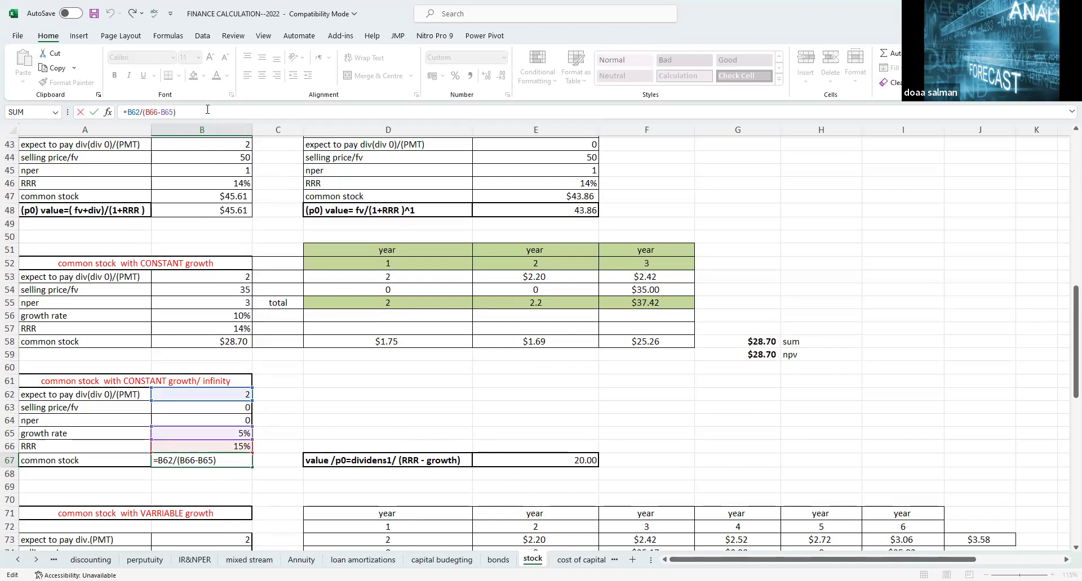
pyautogui.click(326, 418)
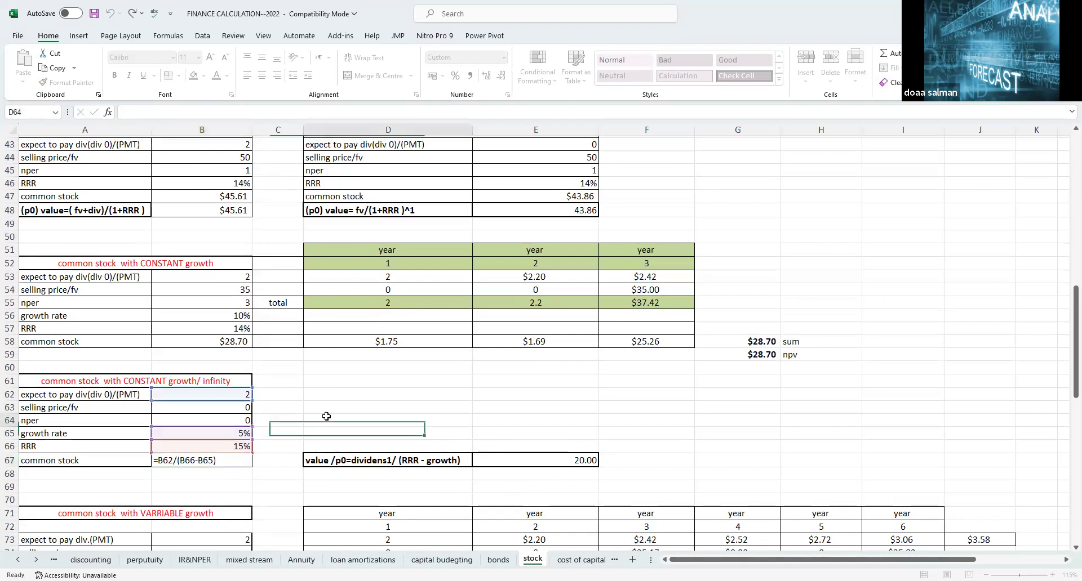
pyautogui.click(200, 456)
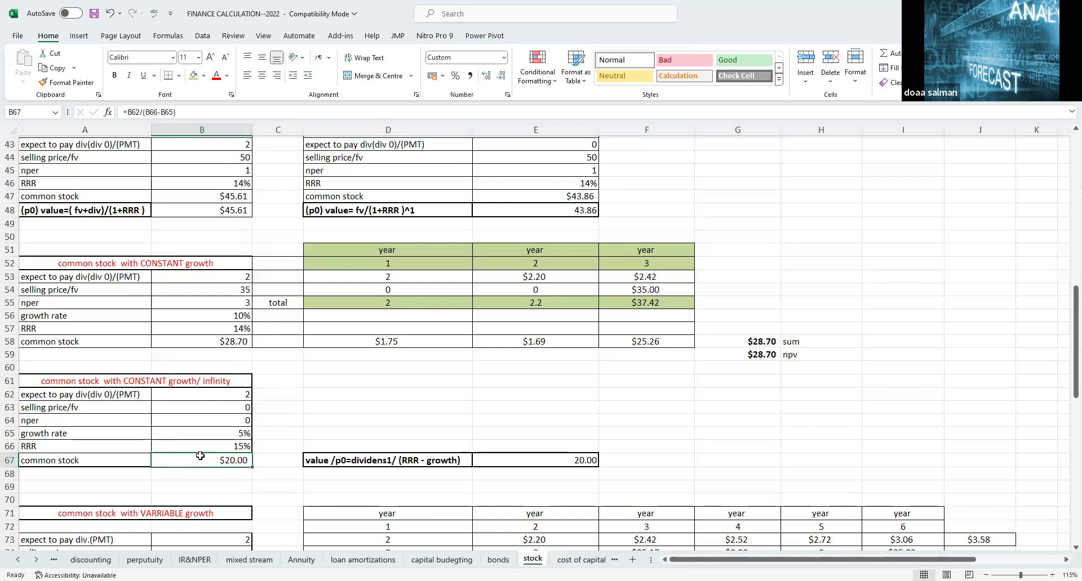
# - Try an expected dividend of 3 in B73 of the variable-growth table and set it back to 2
pyautogui.scroll(-4, 200, 456)
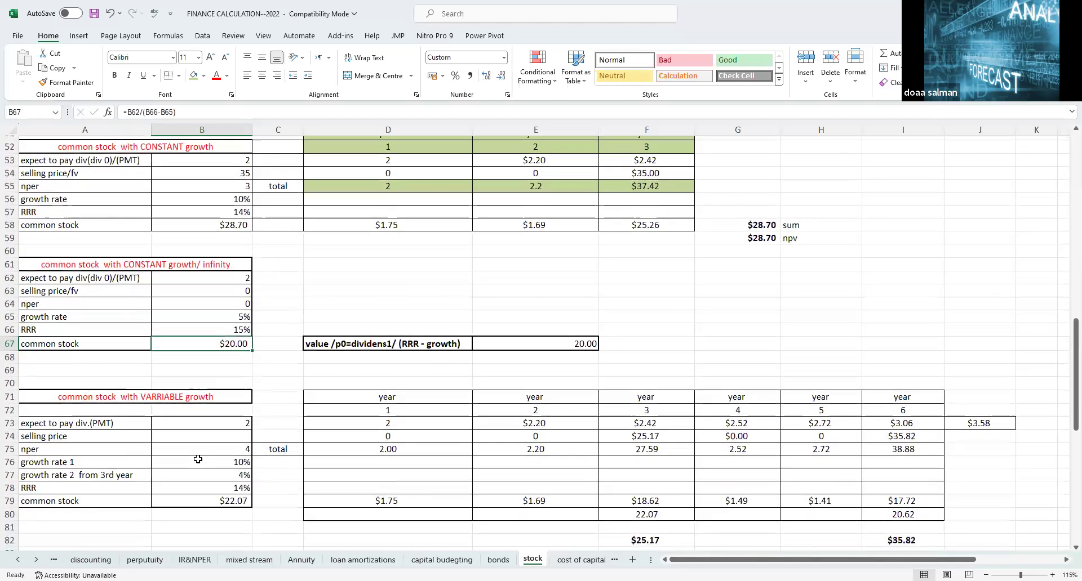
pyautogui.scroll(-2, 198, 460)
pyautogui.scroll(1, 198, 460)
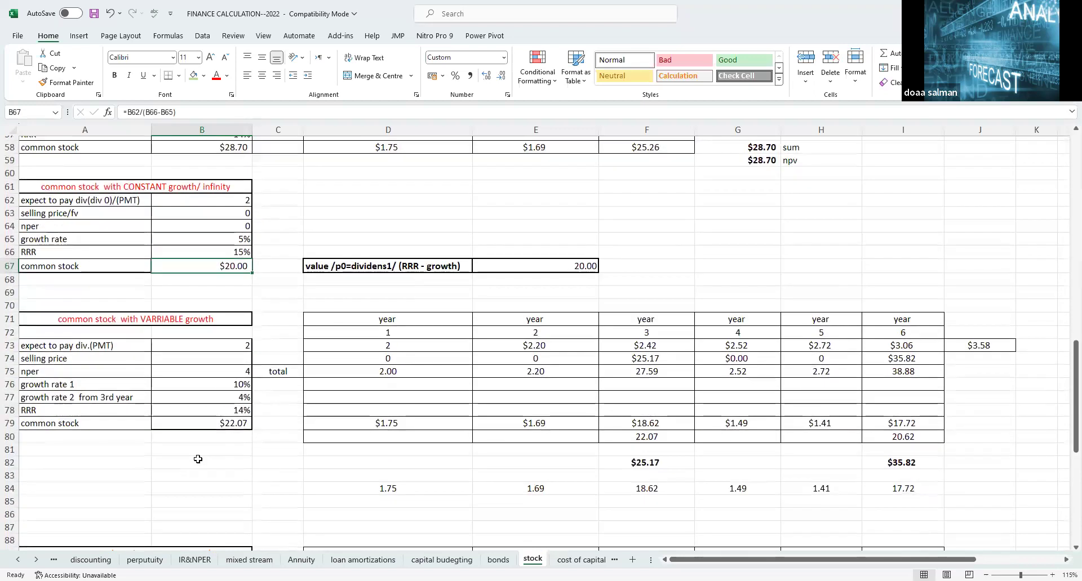
pyautogui.click(199, 345)
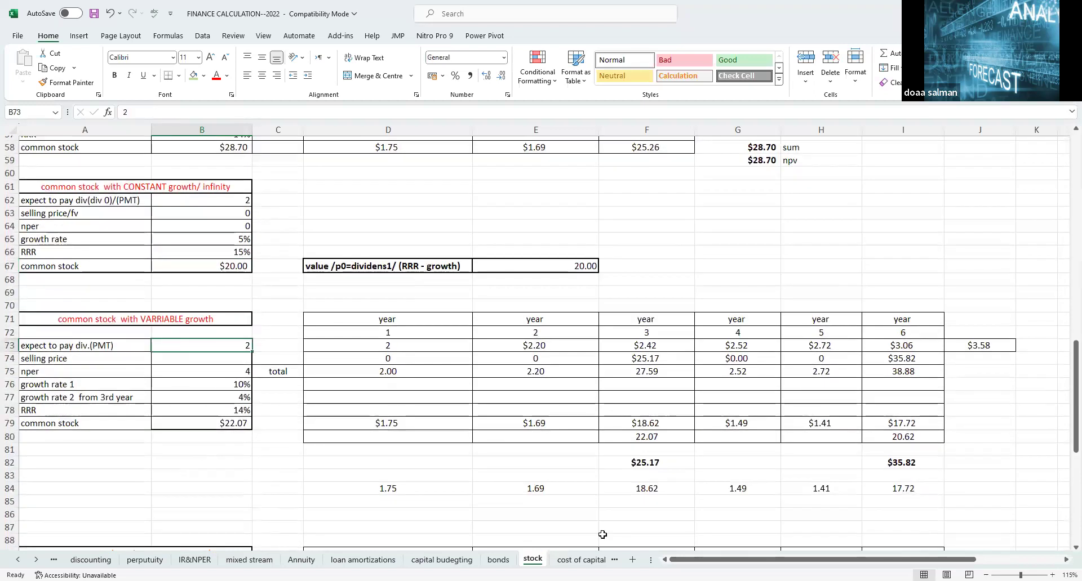
pyautogui.write('3')
pyautogui.press('Return')
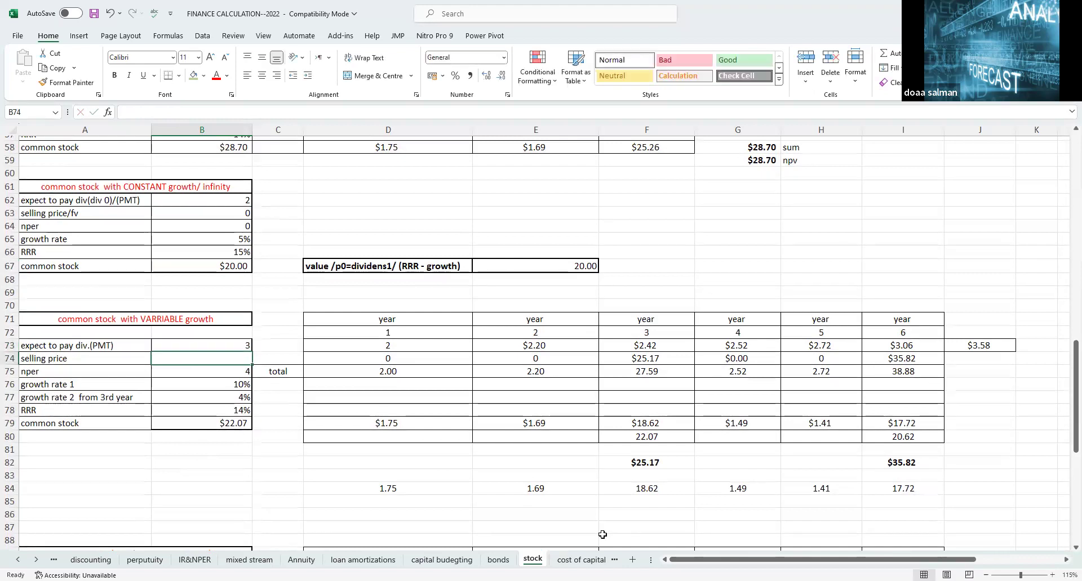
pyautogui.press('Up')
pyautogui.write('2')
pyautogui.press('Return')
# - Review the variable-growth table's nper, two growth rates, RRR and common stock formula in B75:B79
pyautogui.click(208, 370)
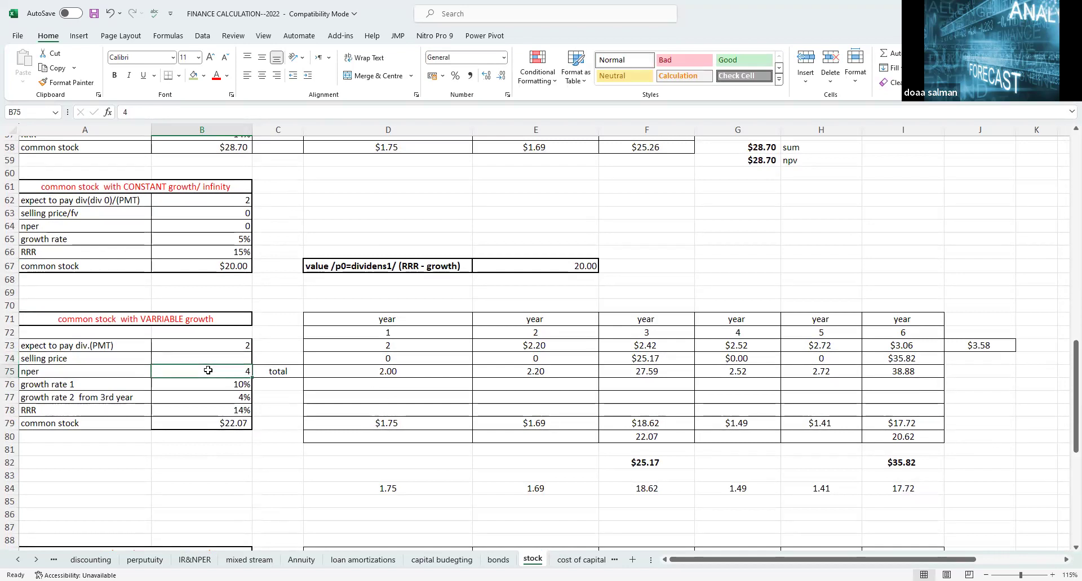
pyautogui.click(213, 386)
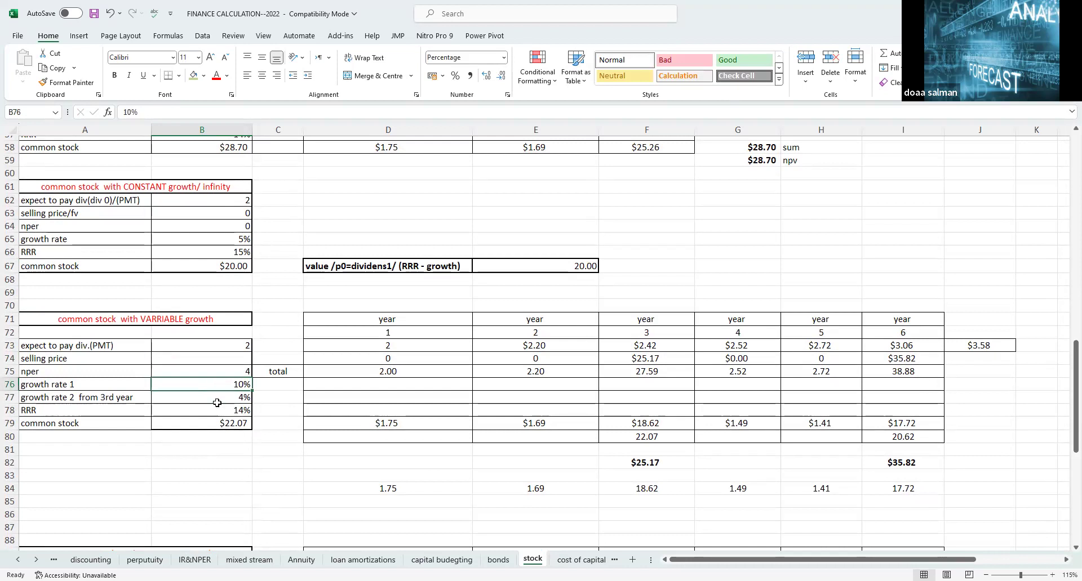
pyautogui.click(217, 403)
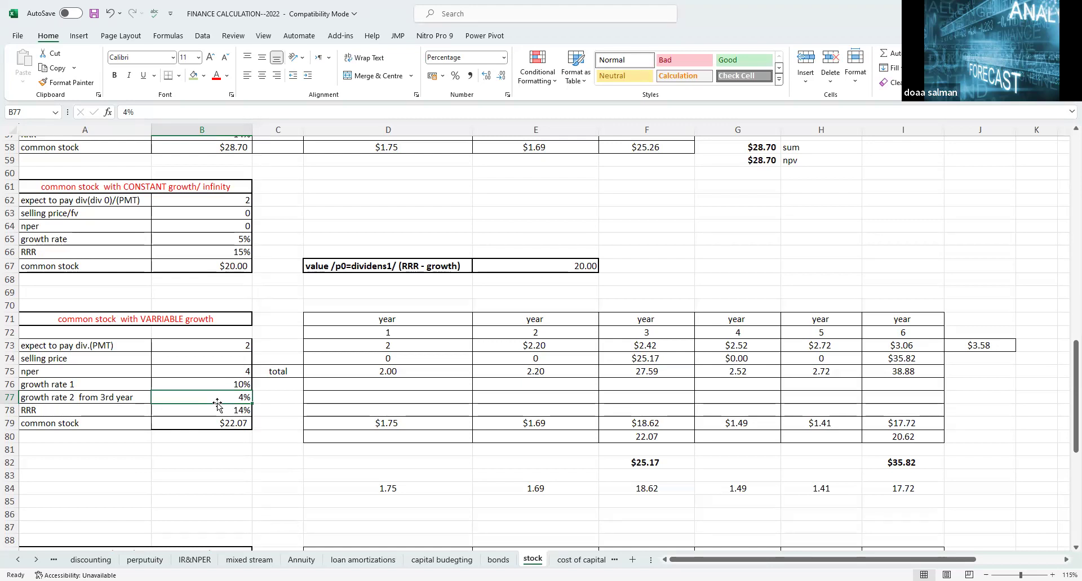
pyautogui.click(217, 415)
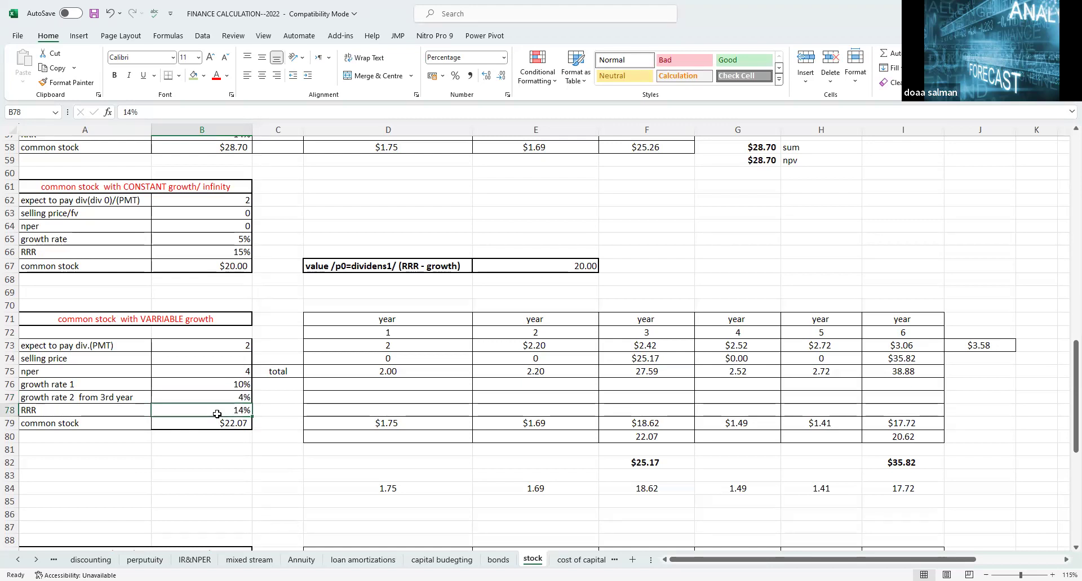
pyautogui.click(220, 427)
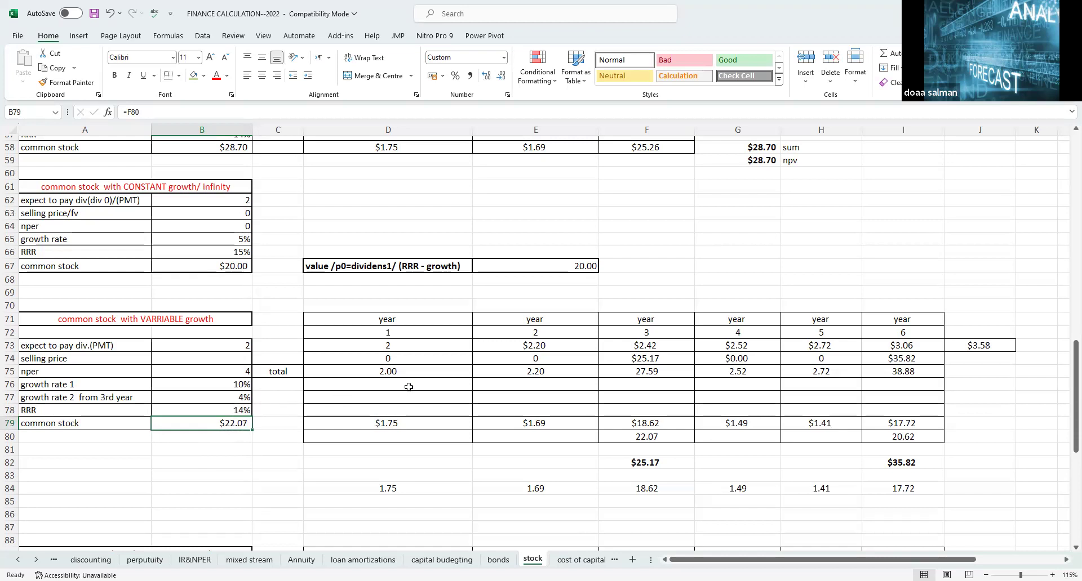
# - Fill the variable-growth year headers in D71:I72 with the green fill color
pyautogui.click(445, 334)
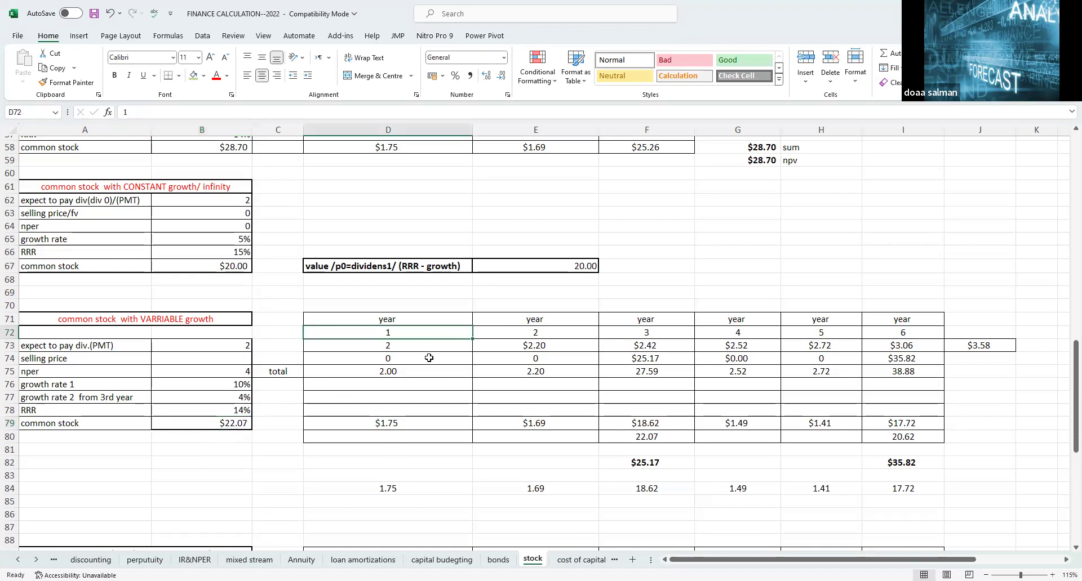
pyautogui.moveTo(451, 316); pyautogui.dragTo(901, 333)
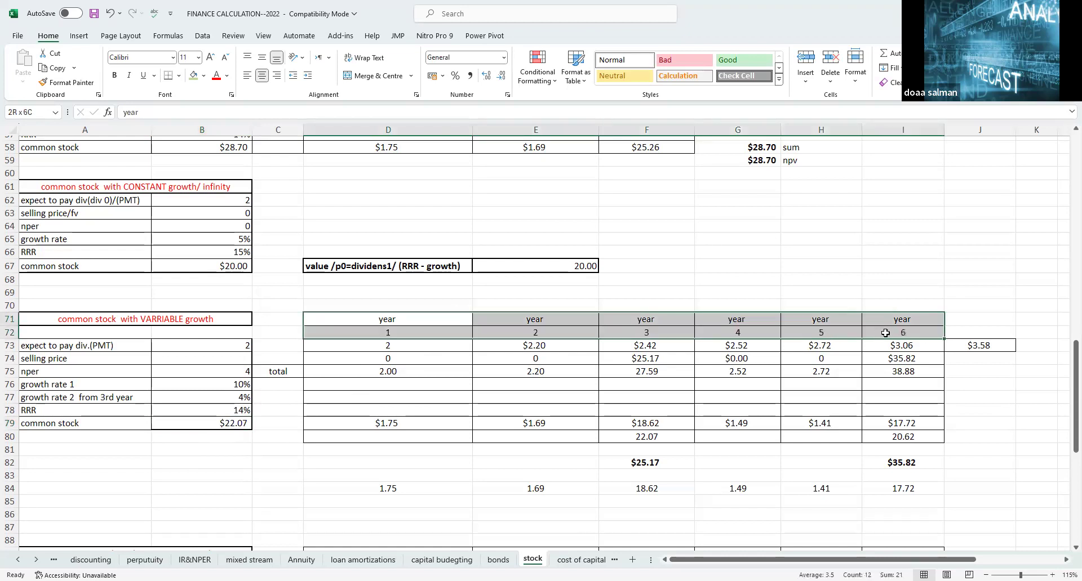
pyautogui.click(194, 76)
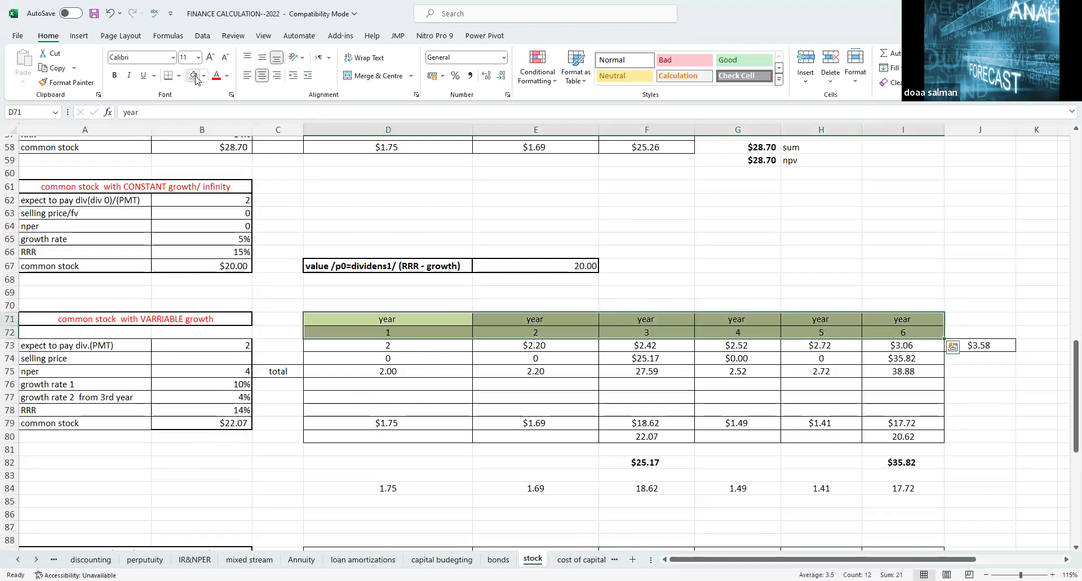
# - Examine the variable-growth table's nper, growth rate 1, F74 selling price and the year 1 to 4 dividends in D73:G73
pyautogui.click(224, 375)
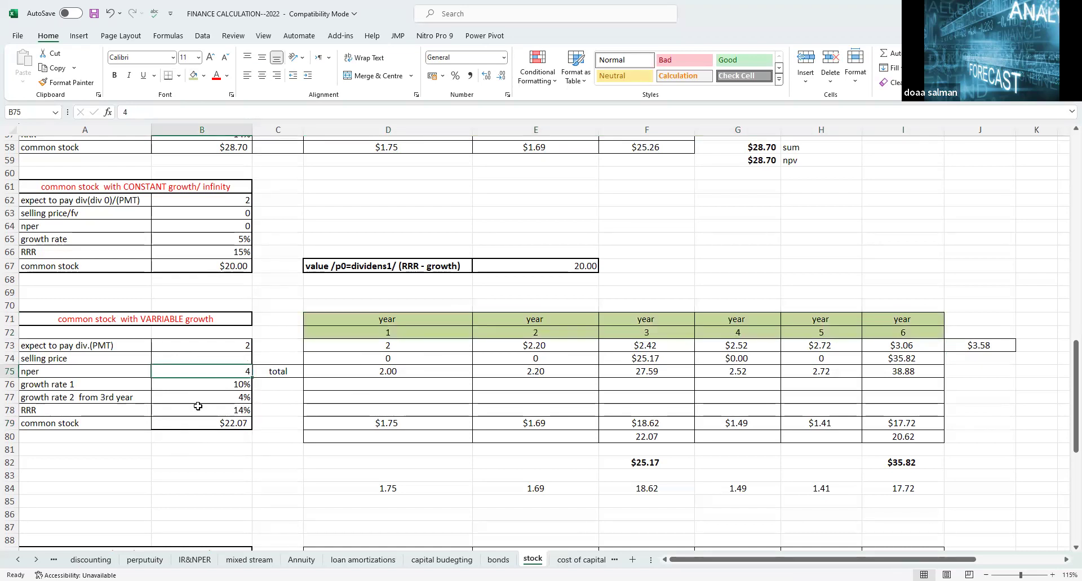
pyautogui.click(202, 386)
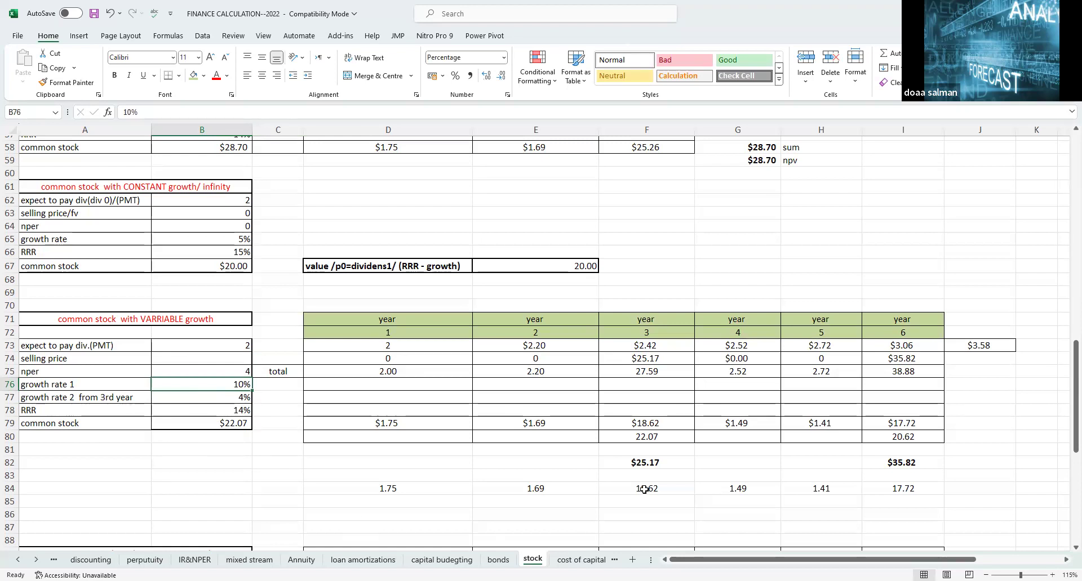
pyautogui.click(648, 342)
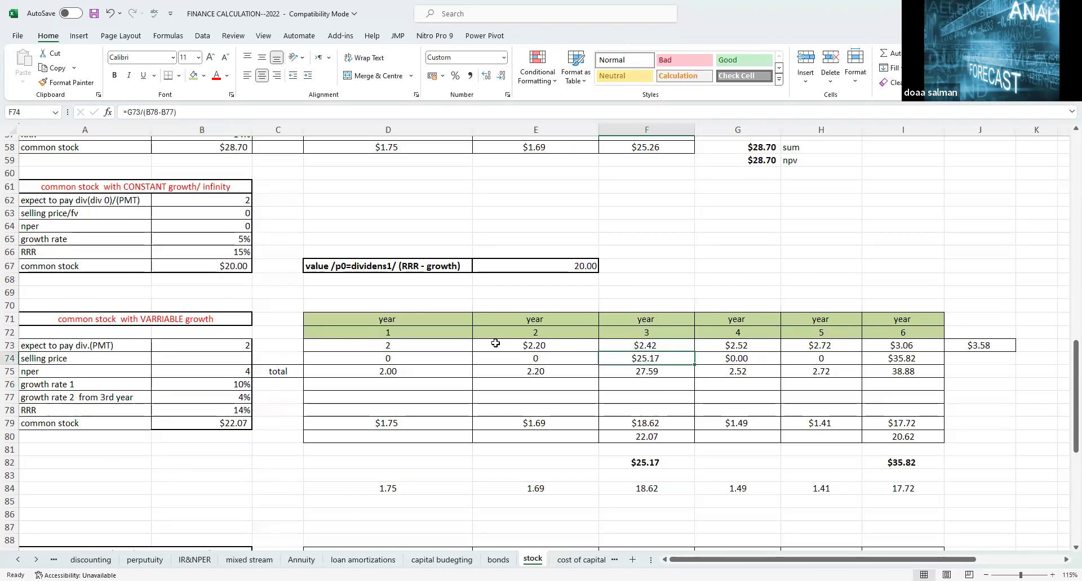
pyautogui.click(411, 348)
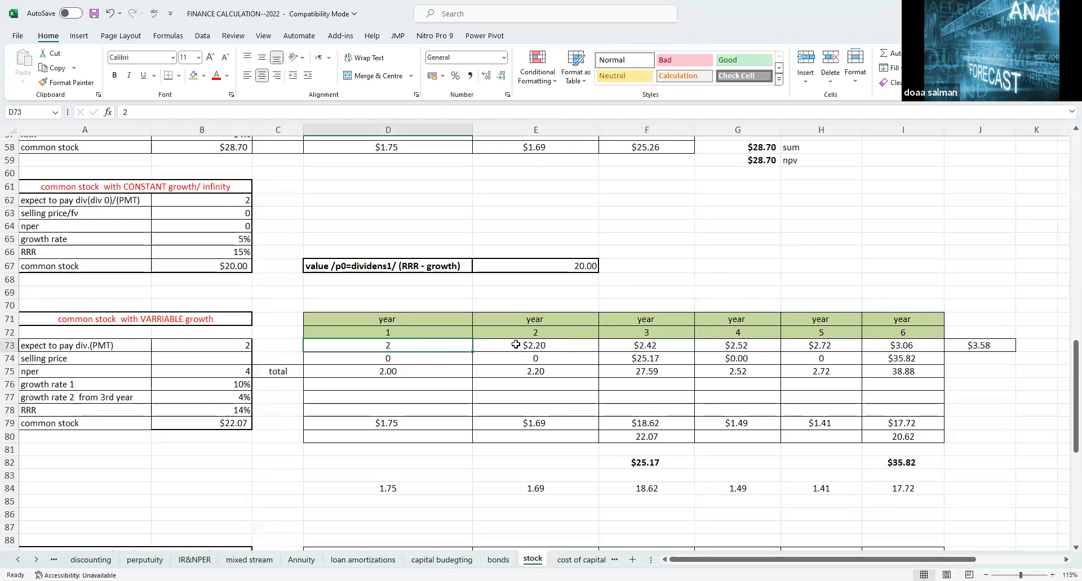
pyautogui.click(517, 345)
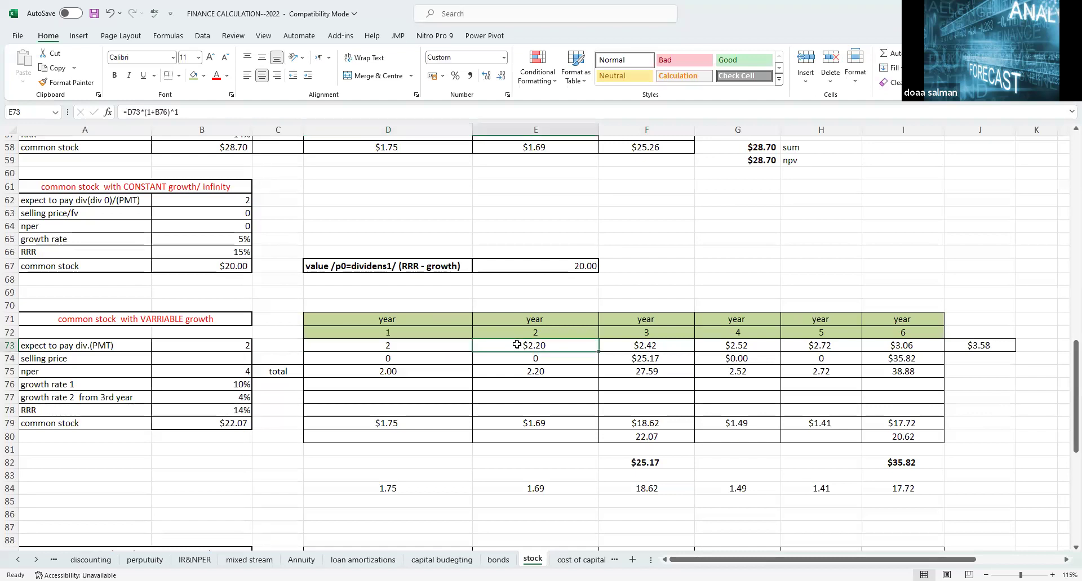
pyautogui.click(660, 347)
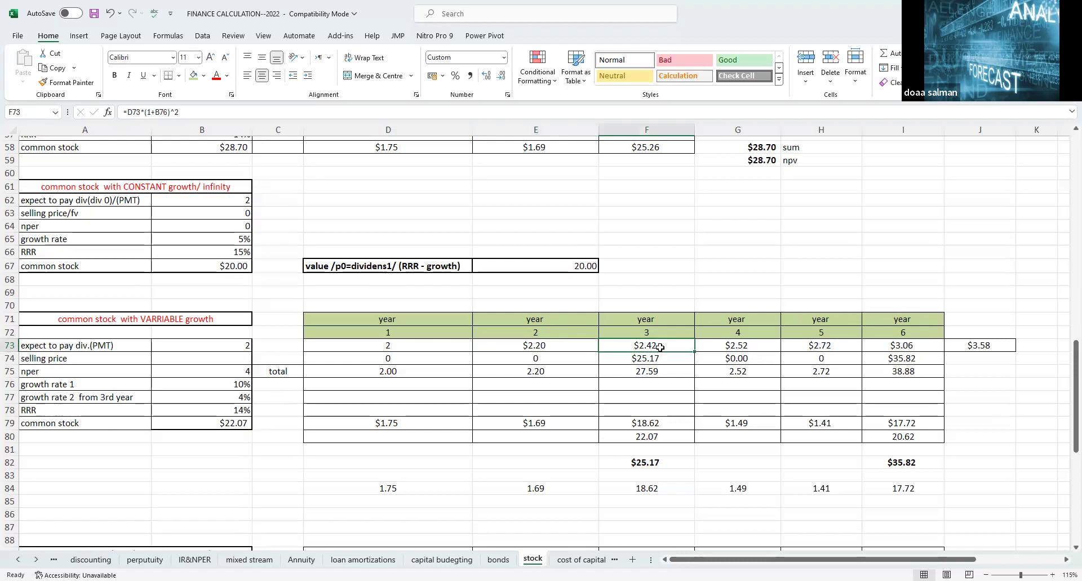
pyautogui.click(224, 111)
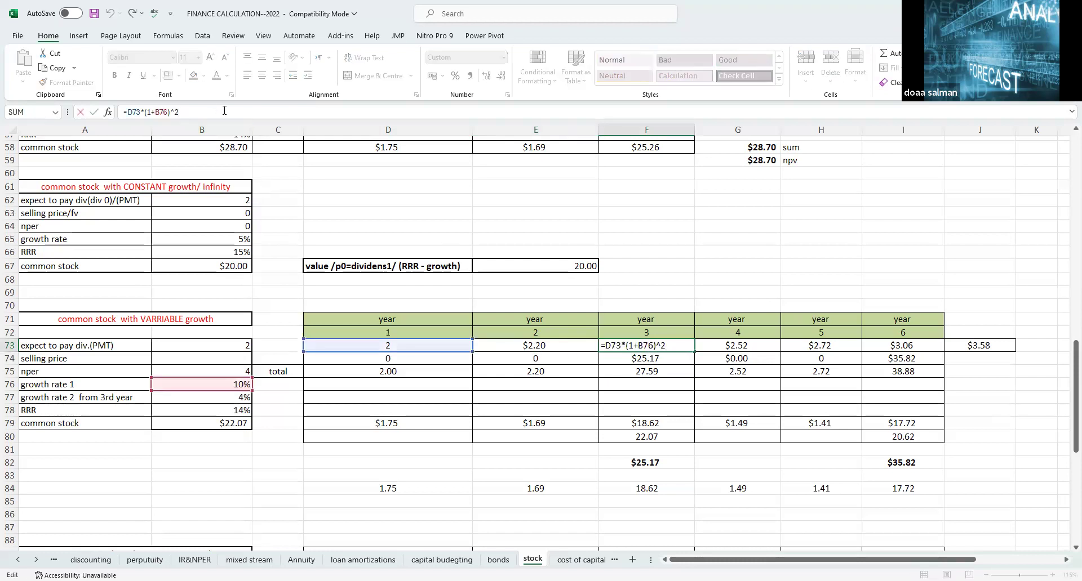
pyautogui.click(793, 488)
pyautogui.click(731, 347)
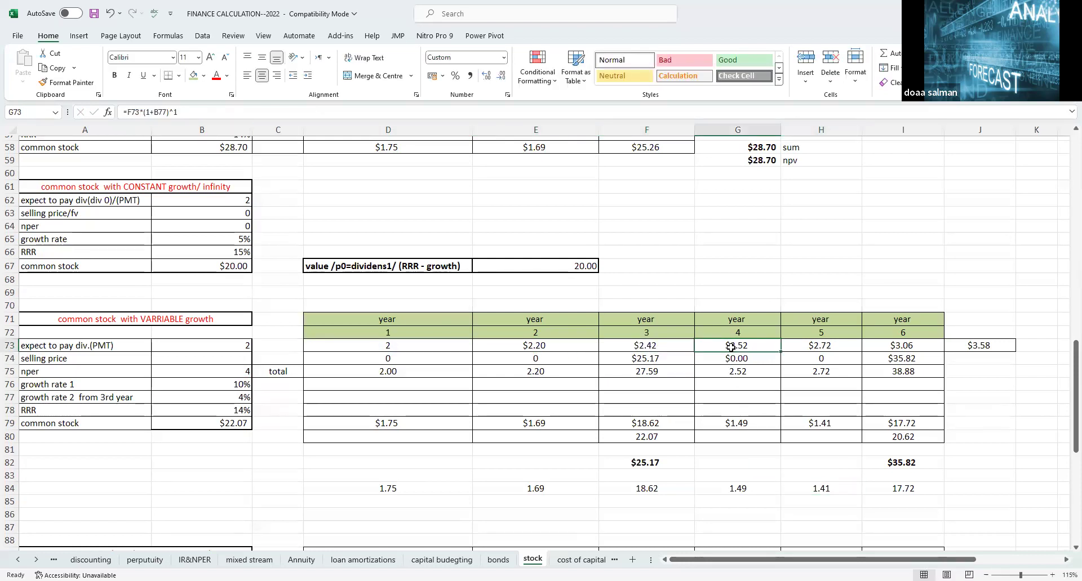
pyautogui.click(250, 113)
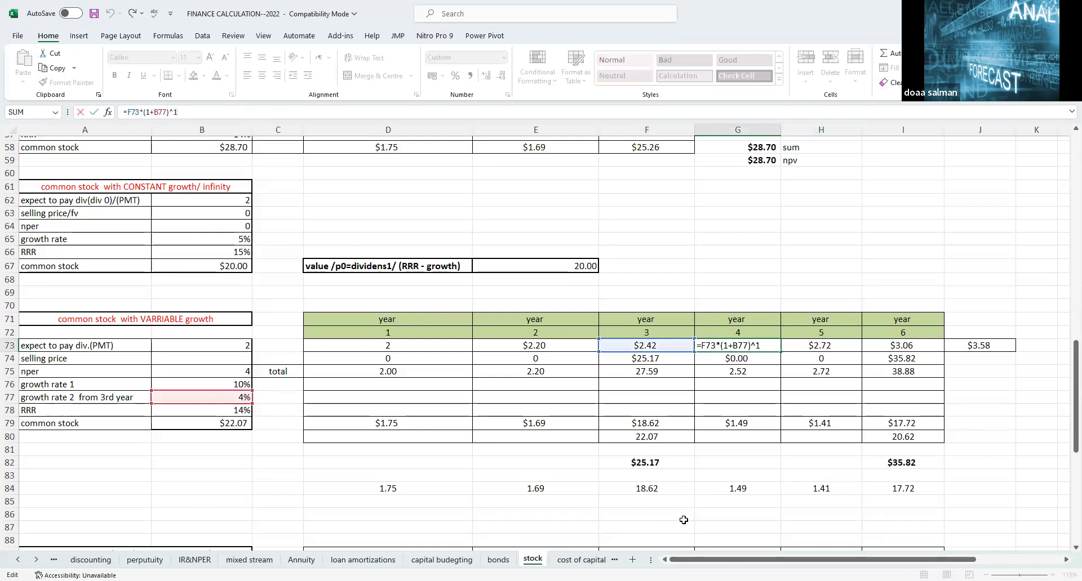
pyautogui.press('Escape')
# - Color the dividends of years 1 to 3 in D73:F73 with the red font color
pyautogui.moveTo(675, 347); pyautogui.dragTo(404, 350)
pyautogui.click(216, 76)
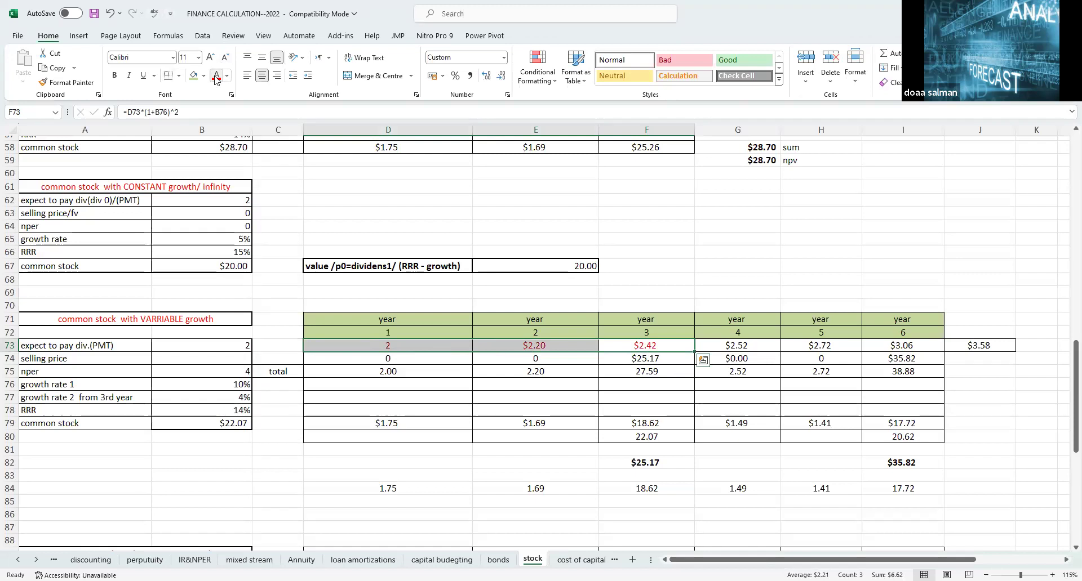
pyautogui.click(82, 384)
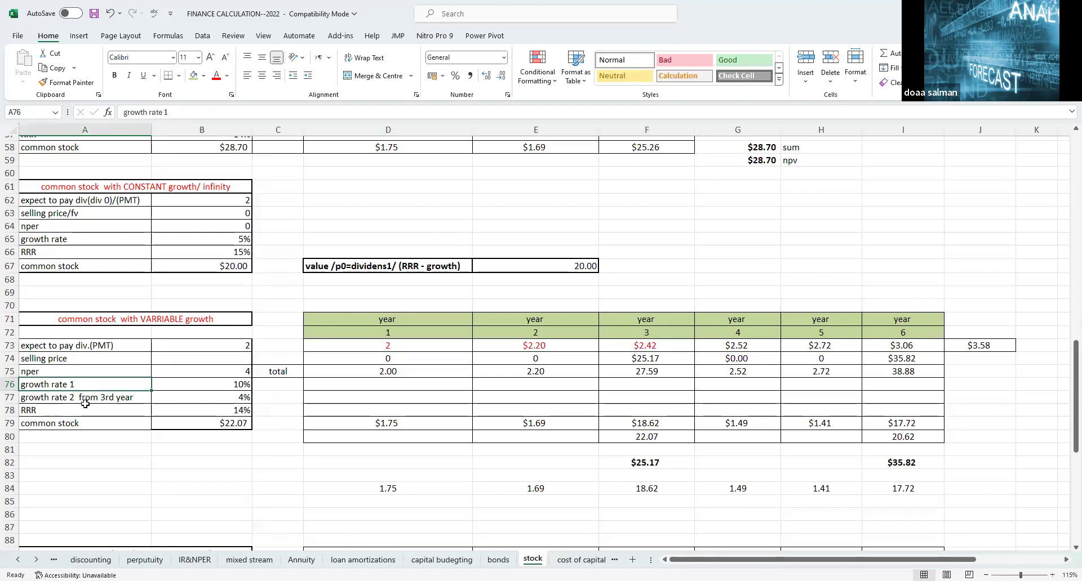
# - Replace the year 4 dividend formula in G73 with =F73*1.05
pyautogui.click(730, 348)
pyautogui.click(278, 115)
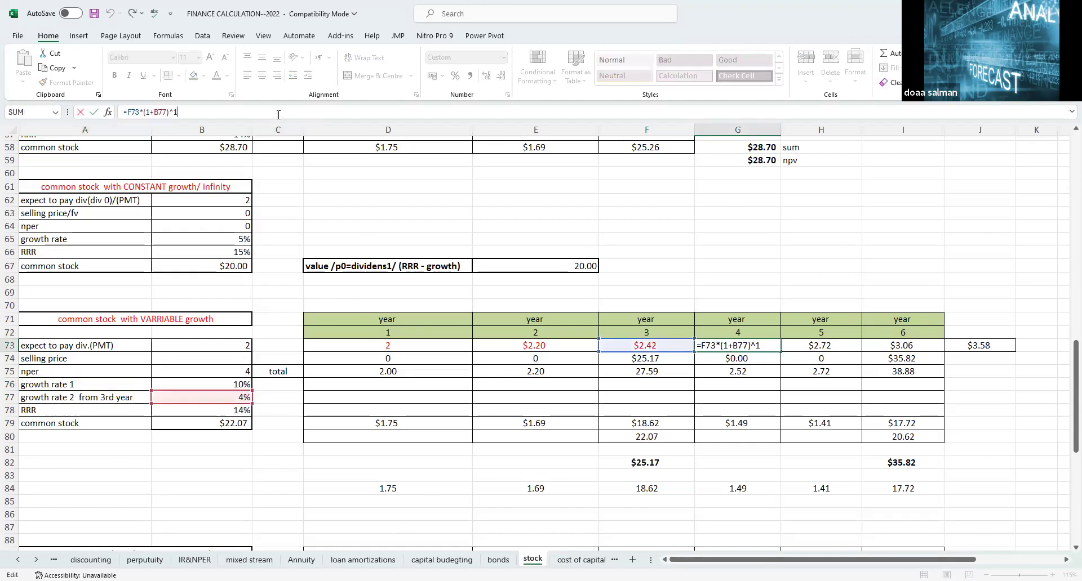
pyautogui.click(738, 345)
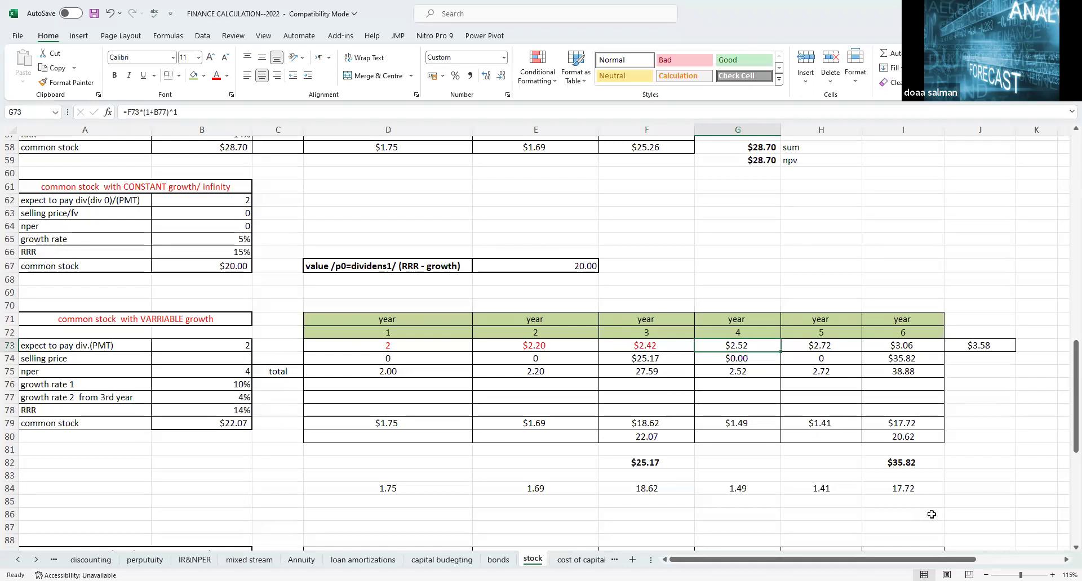
pyautogui.press('F2')
pyautogui.press('Escape')
pyautogui.write('=')
pyautogui.press('Left')
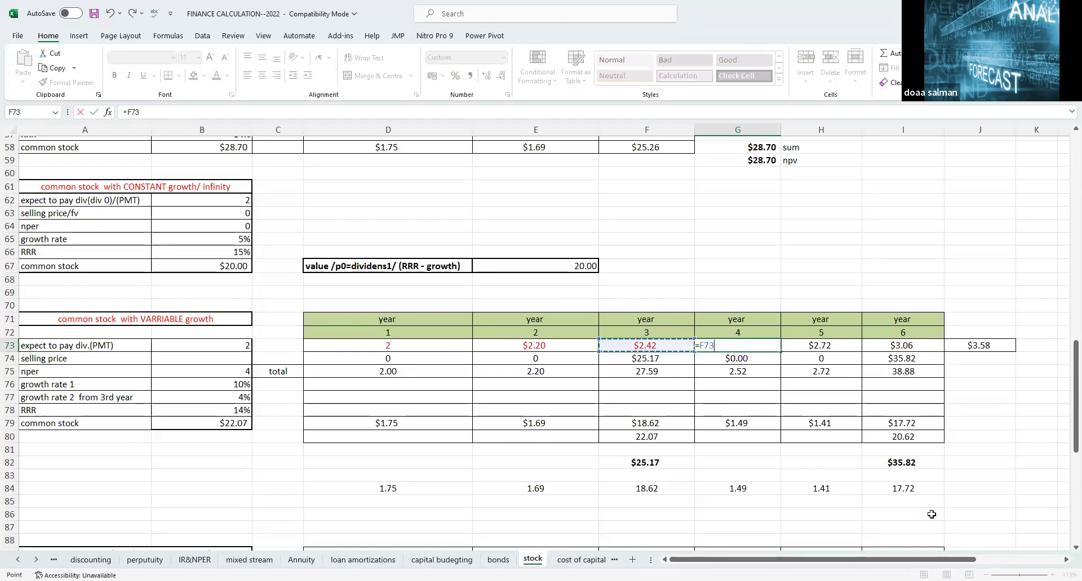
pyautogui.write('*')
pyautogui.press('Return')
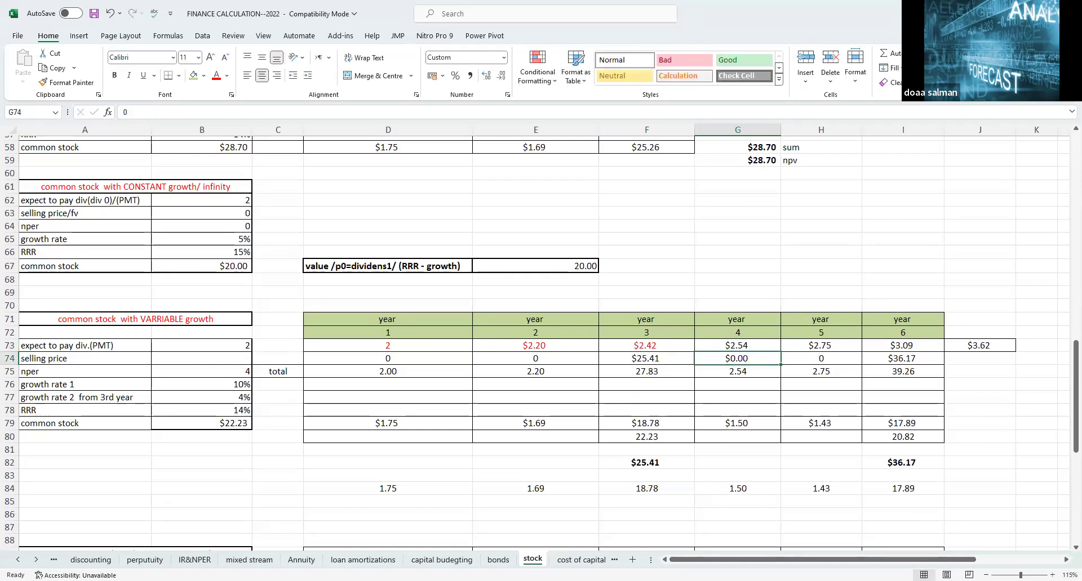
# - Change the multiplier in the year 4 dividend formula in G73 to 1.04
pyautogui.click(760, 336)
pyautogui.click(738, 345)
pyautogui.click(157, 114)
pyautogui.moveTo(158, 114); pyautogui.dragTo(154, 114)
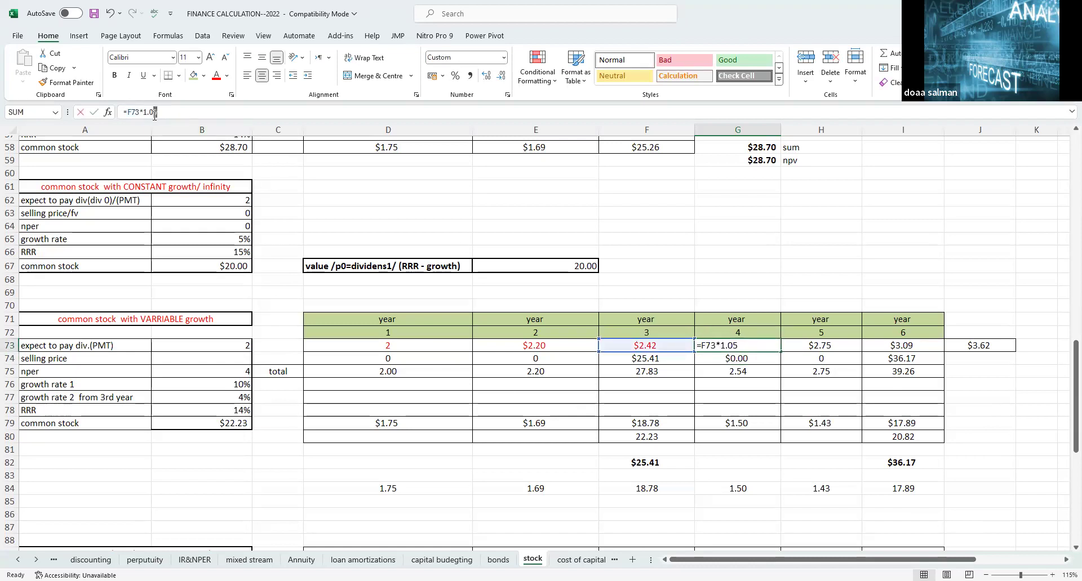
pyautogui.write('4')
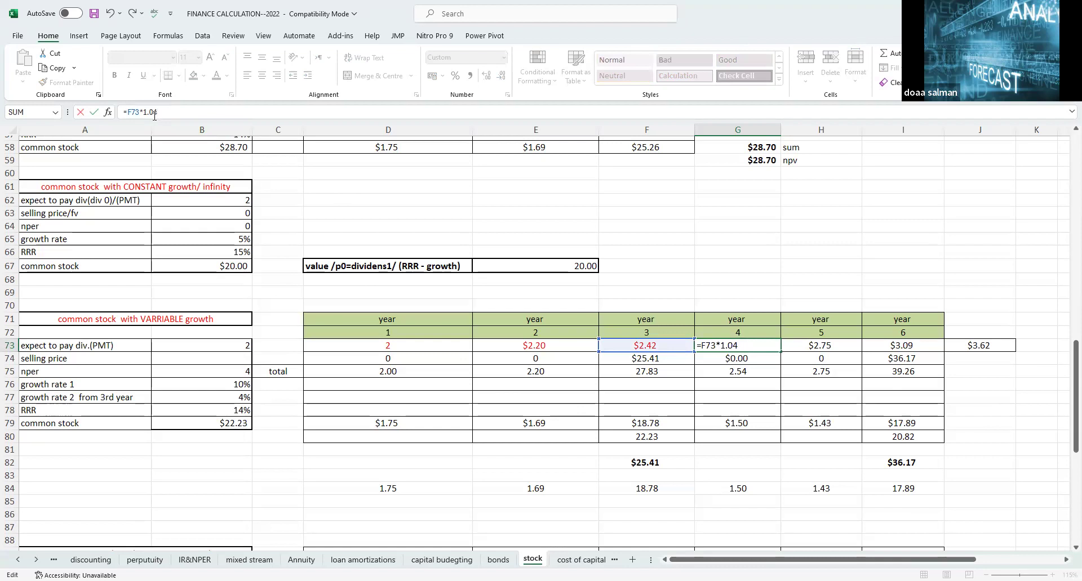
pyautogui.press('Return')
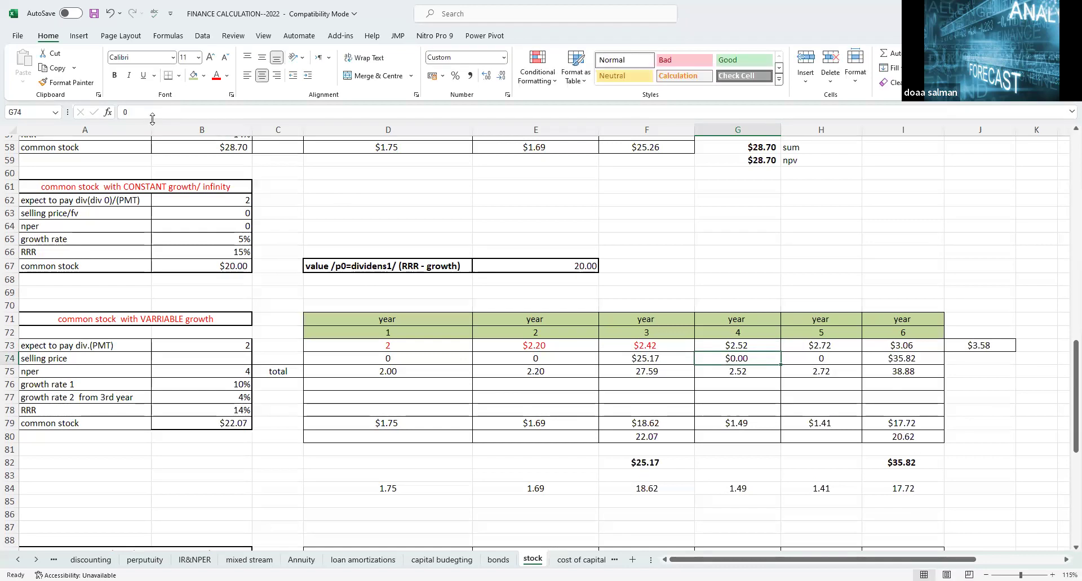
# - Undo the last two changes to the year 4 dividend formula in G73
pyautogui.click(728, 349)
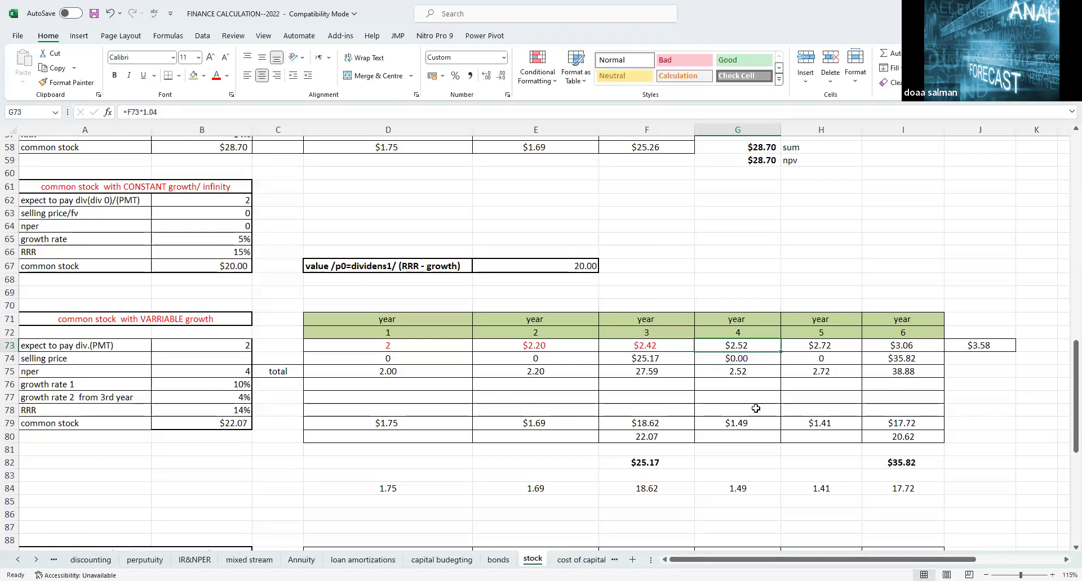
pyautogui.hotkey('ctrl', 'z')
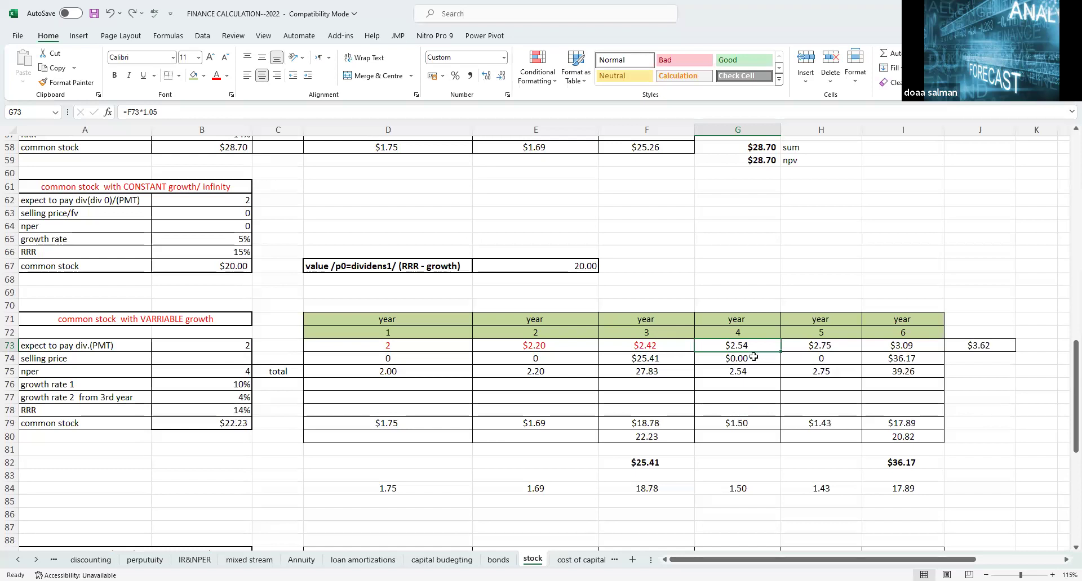
pyautogui.hotkey('ctrl', 'z')
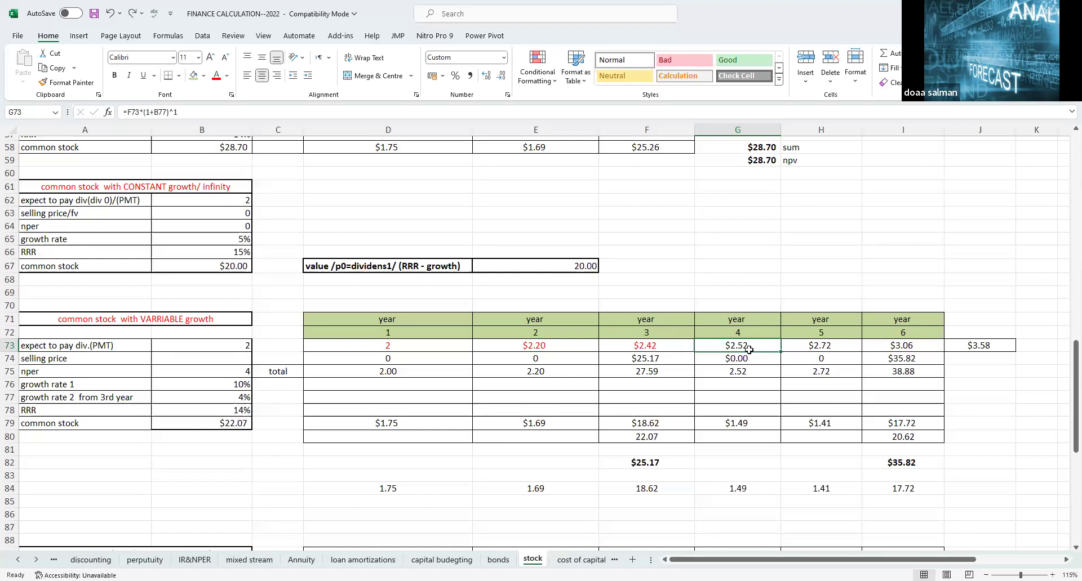
# - Examine the growth rate 2 dividend formulas for years 4 to 6 in G73:I73 and the following year's dividend in J73
pyautogui.click(192, 112)
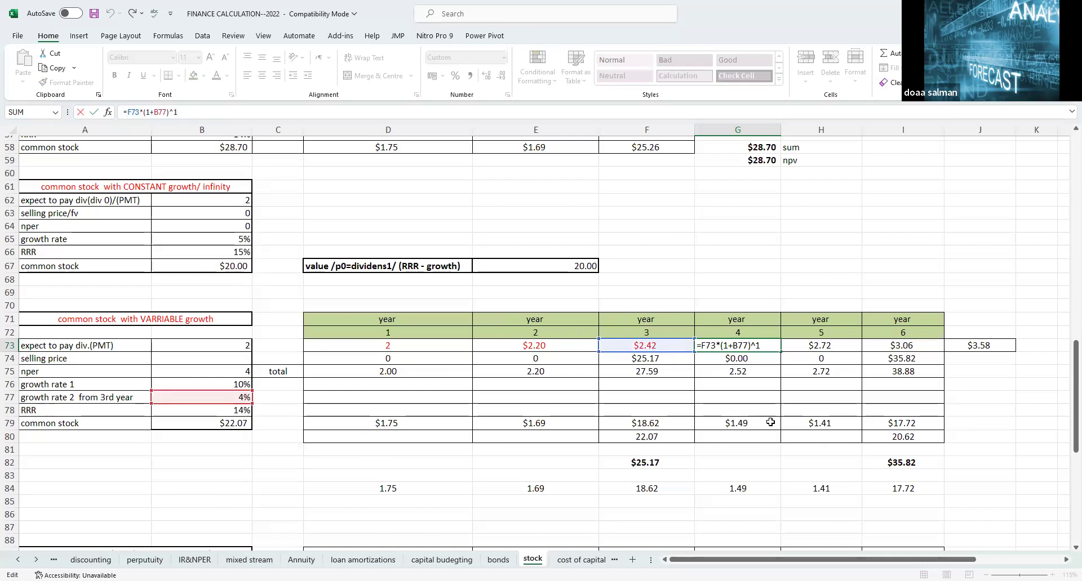
pyautogui.click(838, 459)
pyautogui.click(836, 346)
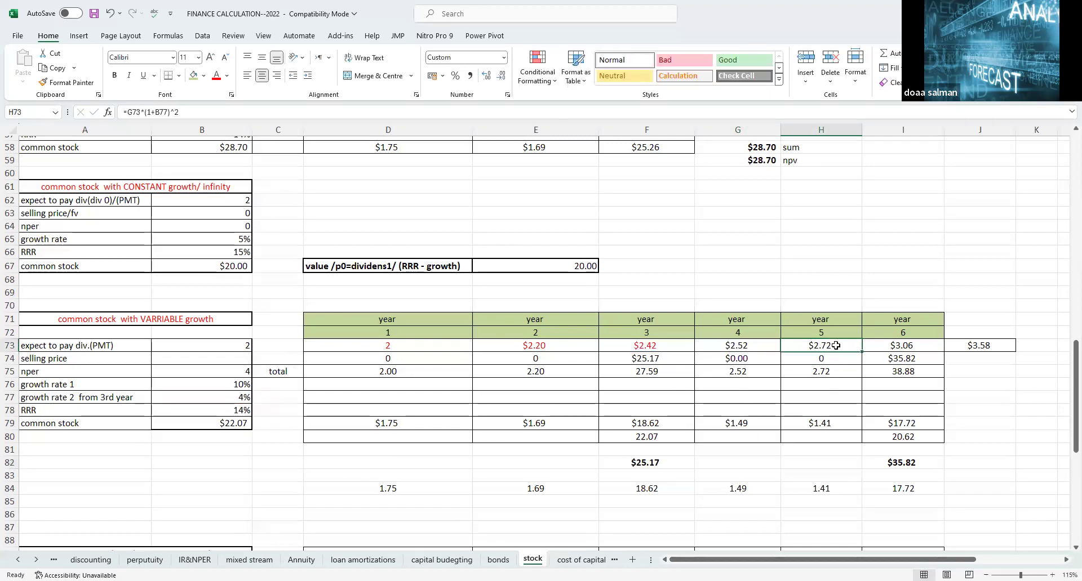
pyautogui.click(890, 348)
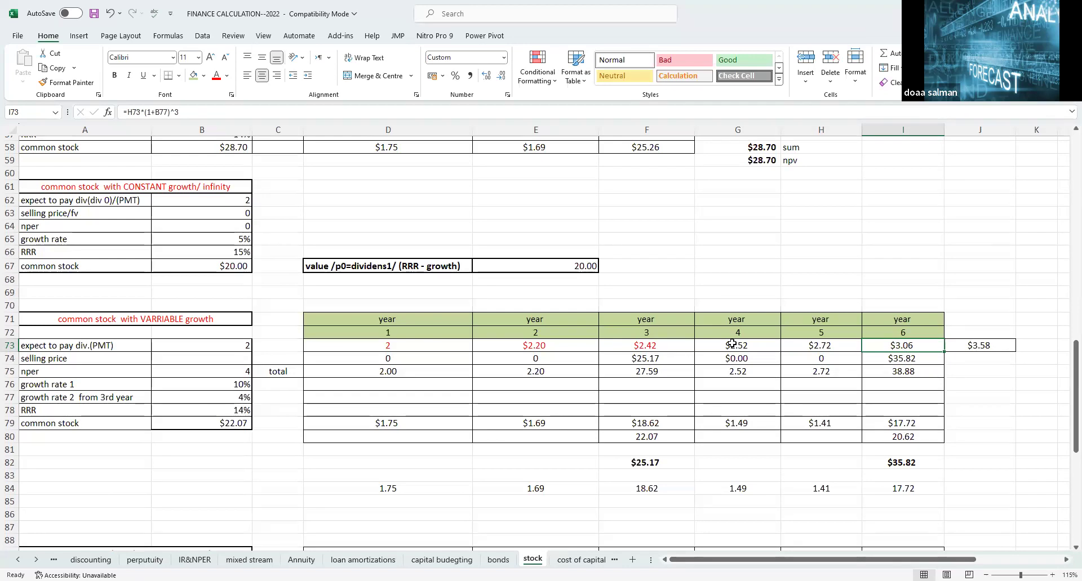
pyautogui.click(732, 344)
pyautogui.click(822, 345)
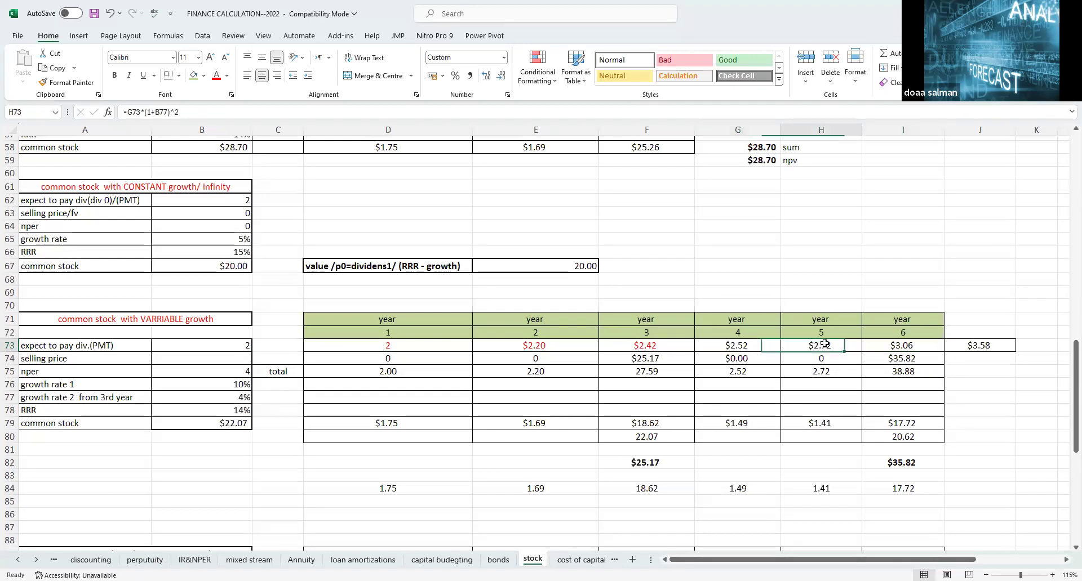
pyautogui.click(914, 344)
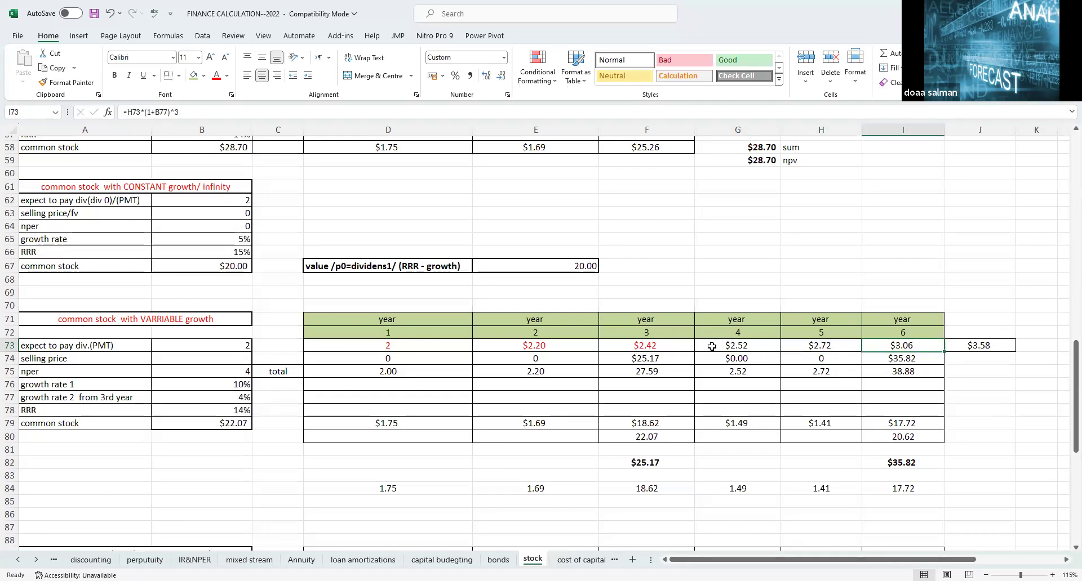
pyautogui.click(974, 346)
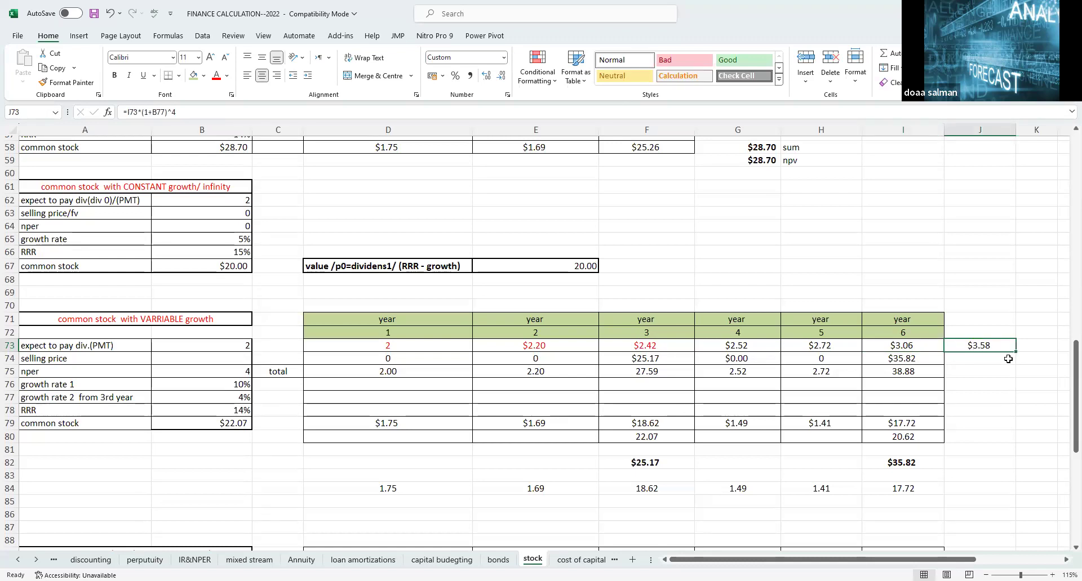
pyautogui.click(280, 109)
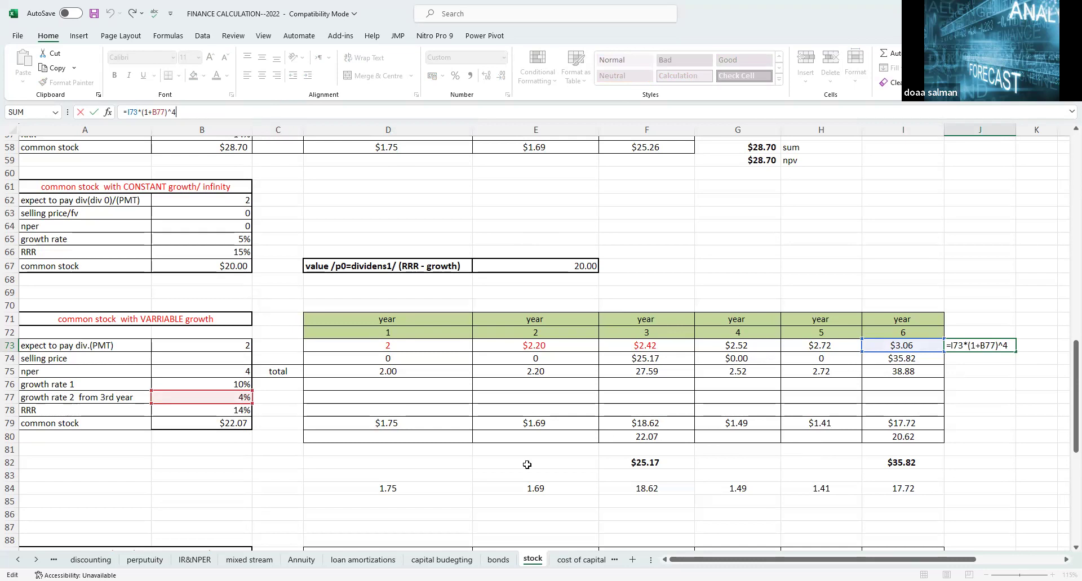
# - Review growth rate 1, the nper label and the headers of years 4 to 6 in the variable-growth table
pyautogui.click(227, 382)
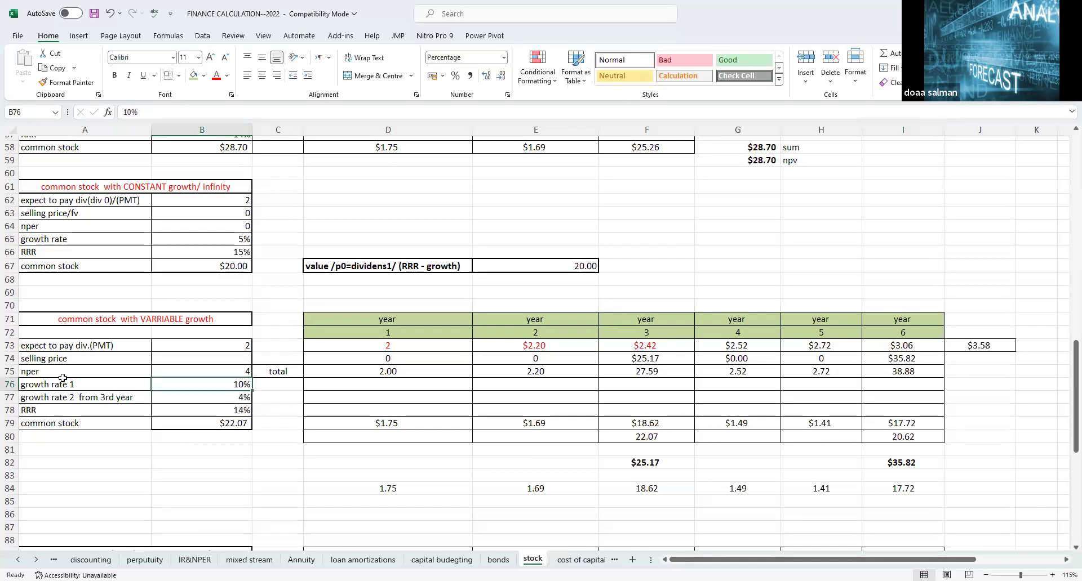
pyautogui.click(62, 376)
pyautogui.click(725, 336)
pyautogui.click(816, 322)
pyautogui.click(922, 333)
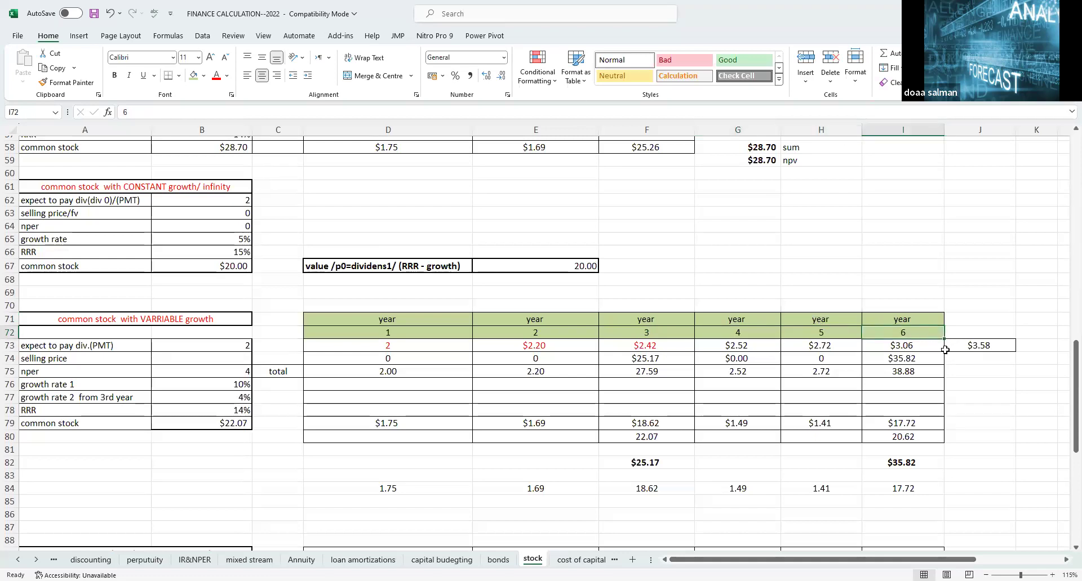
# - Examine the J73 dividend, the year 6 selling price formula in I74 and the year 6 total in I75
pyautogui.click(990, 344)
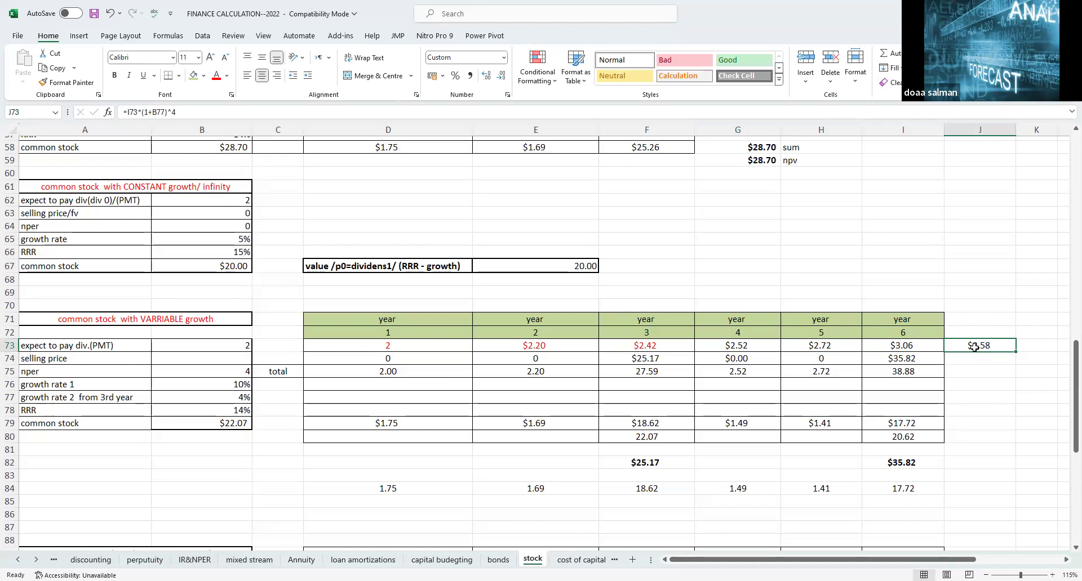
pyautogui.click(930, 362)
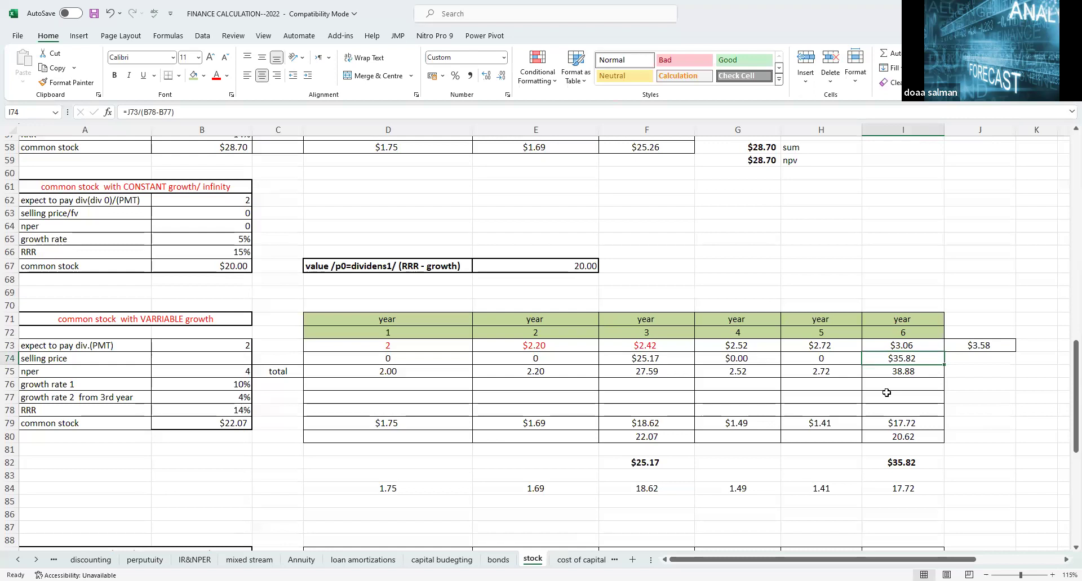
pyautogui.click(328, 113)
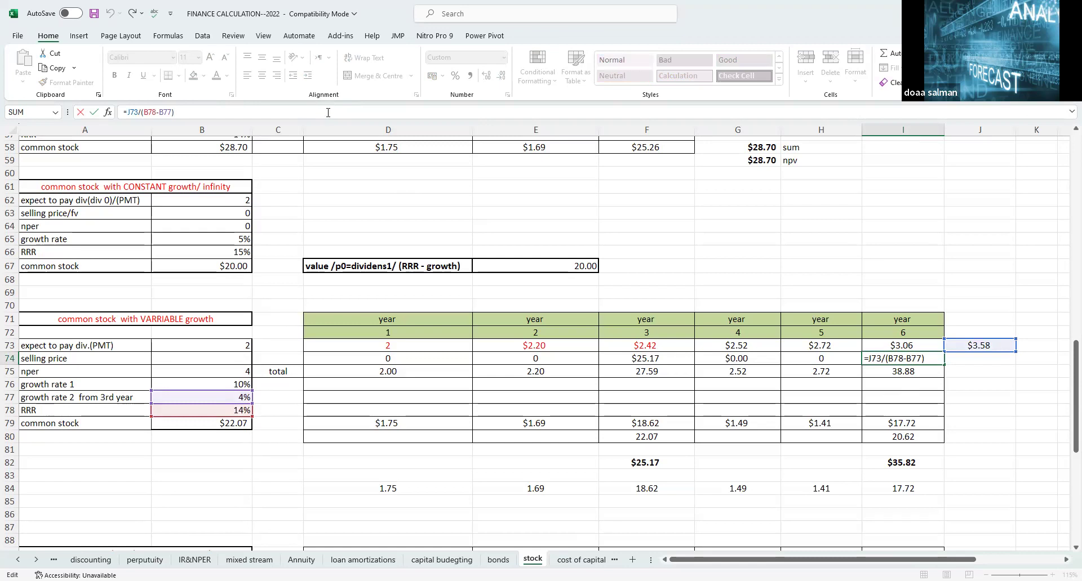
pyautogui.press('Return')
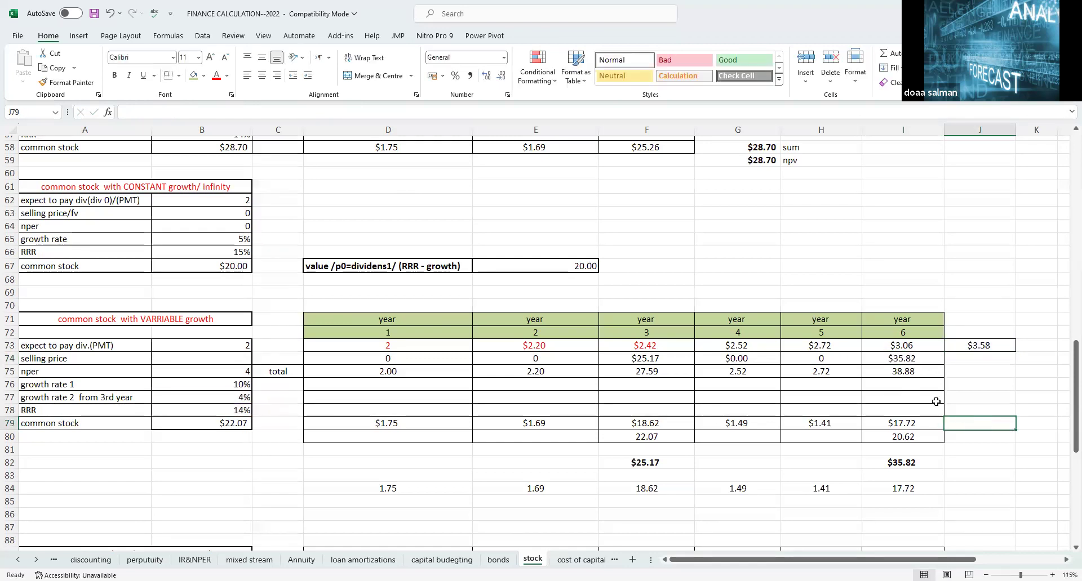
pyautogui.click(909, 362)
pyautogui.click(917, 374)
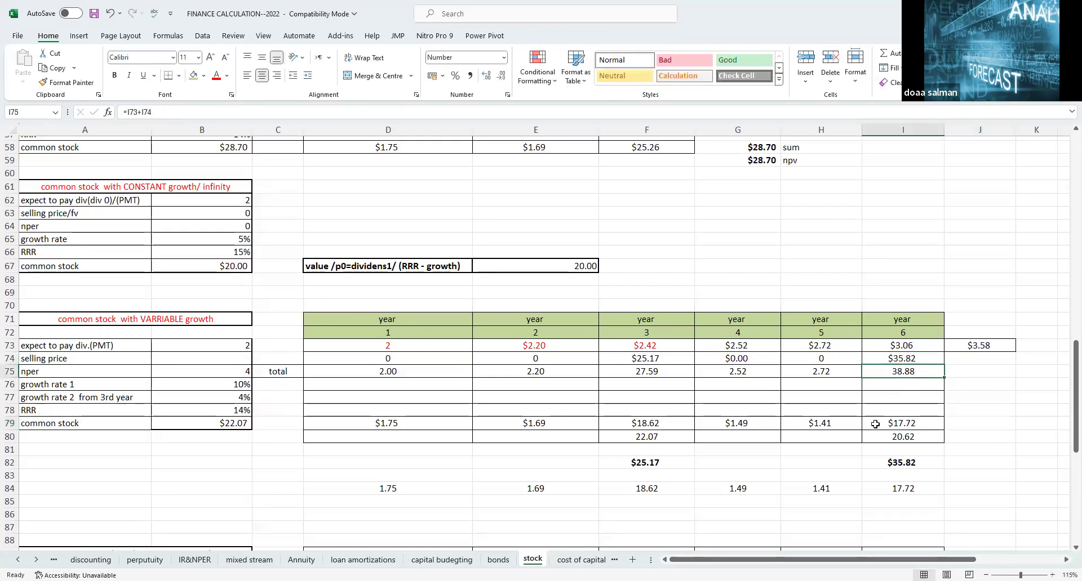
# - Make the yearly totals in D75:I75 of the variable-growth table bold
pyautogui.click(324, 113)
pyautogui.click(880, 422)
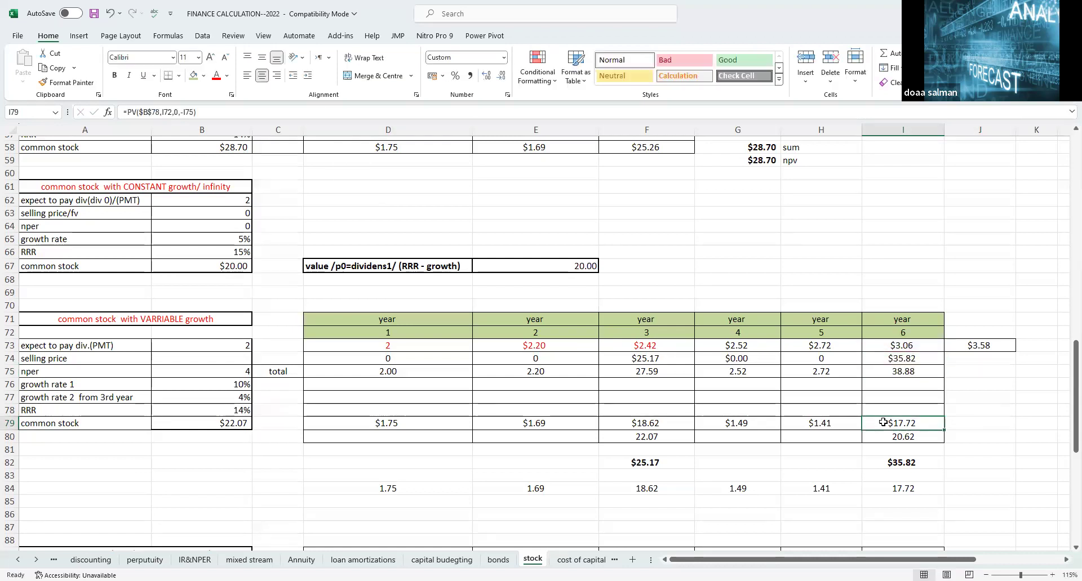
pyautogui.moveTo(439, 373); pyautogui.dragTo(906, 372)
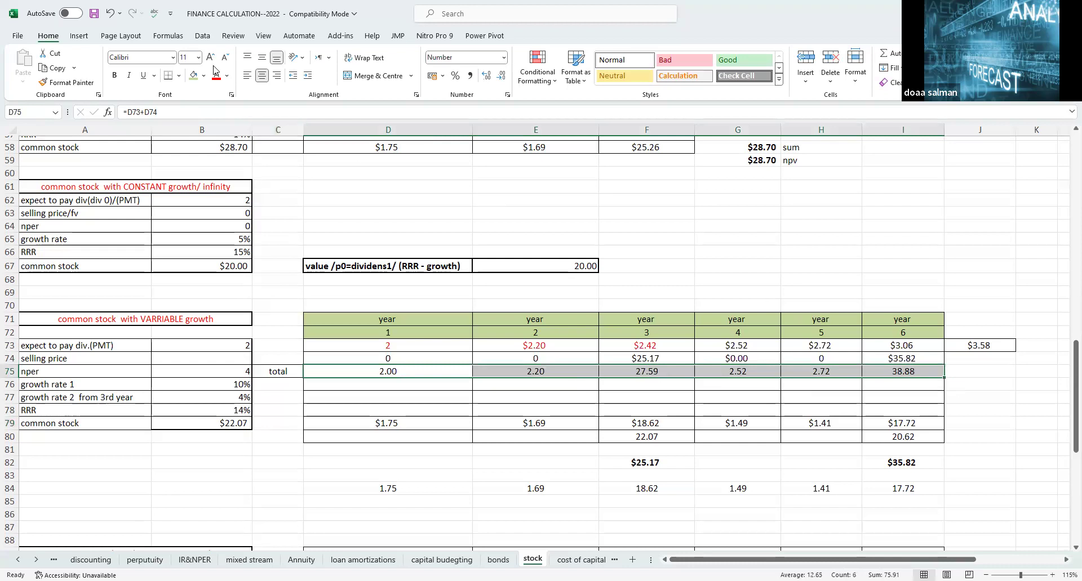
pyautogui.click(113, 76)
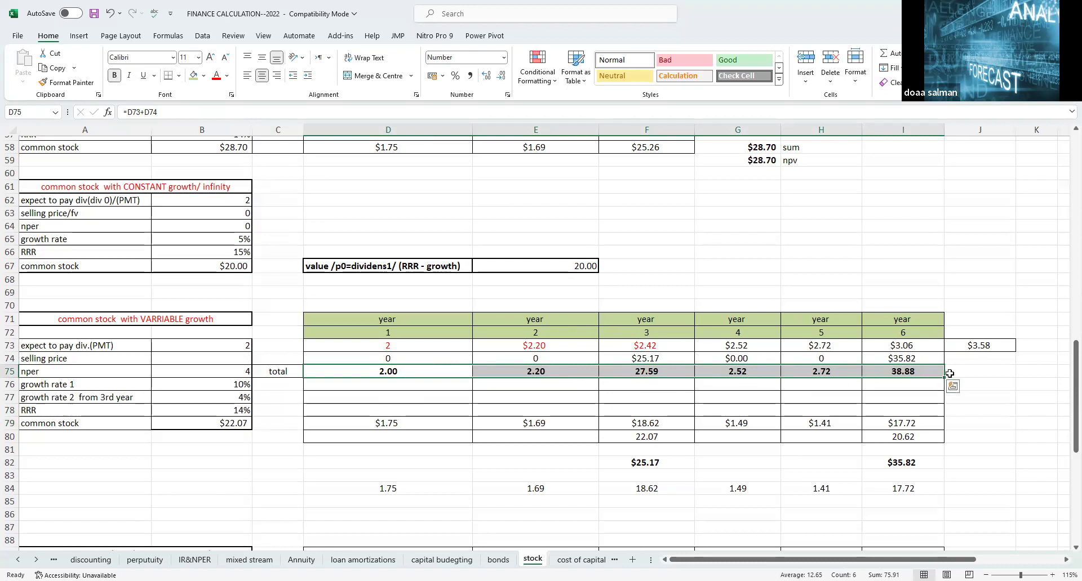
# - Examine the present value formulas for year 1 in D79 and year 3 in F79
pyautogui.click(532, 427)
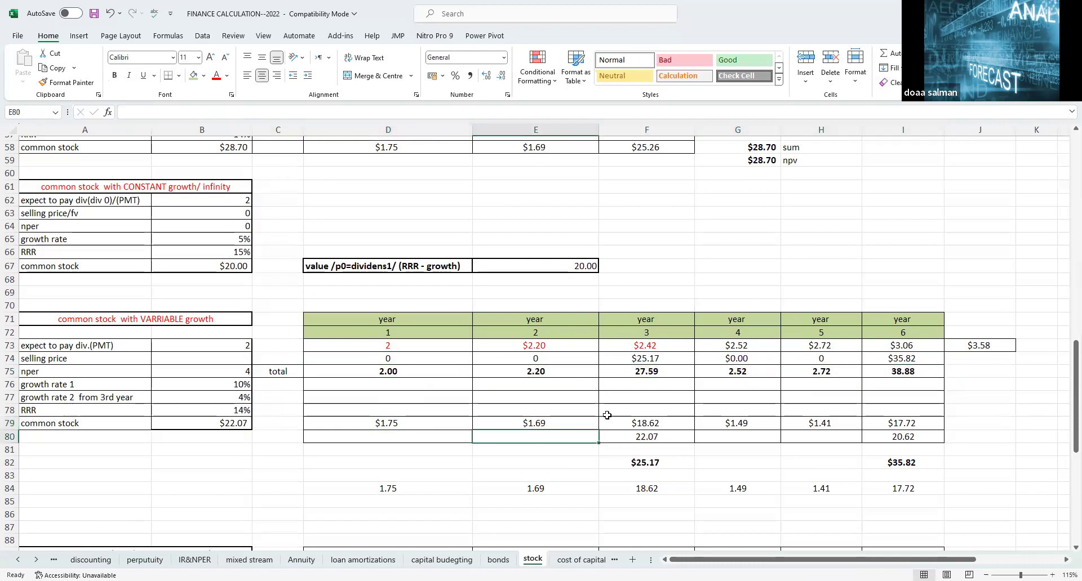
pyautogui.click(654, 417)
pyautogui.click(386, 413)
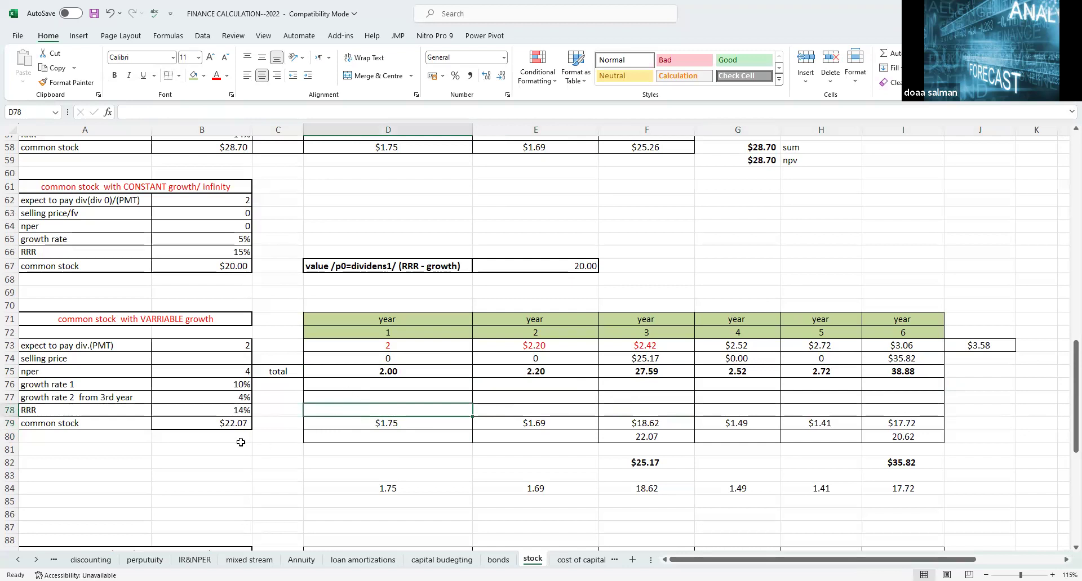
pyautogui.click(411, 425)
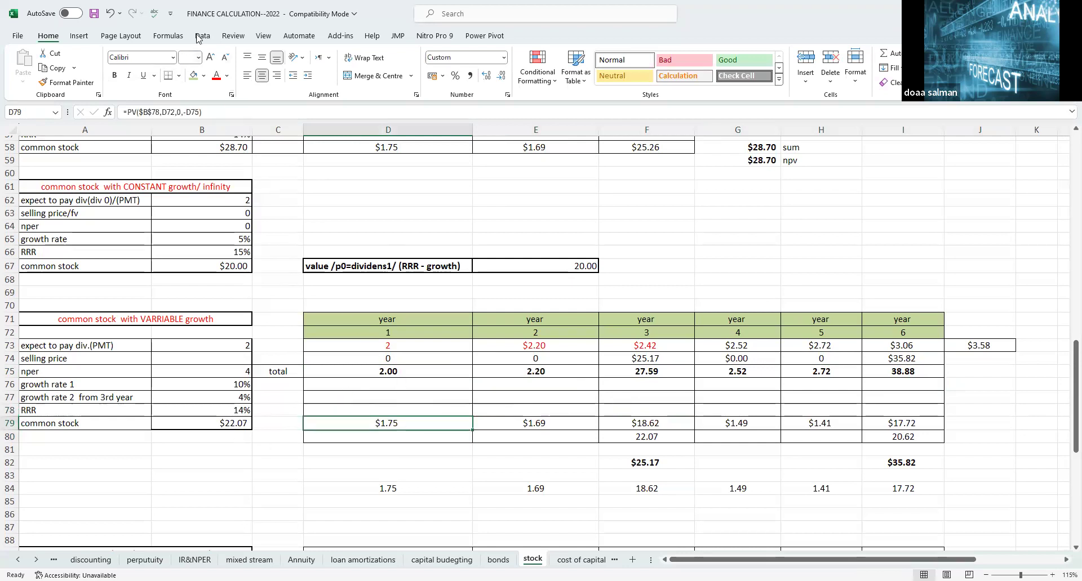
pyautogui.click(243, 113)
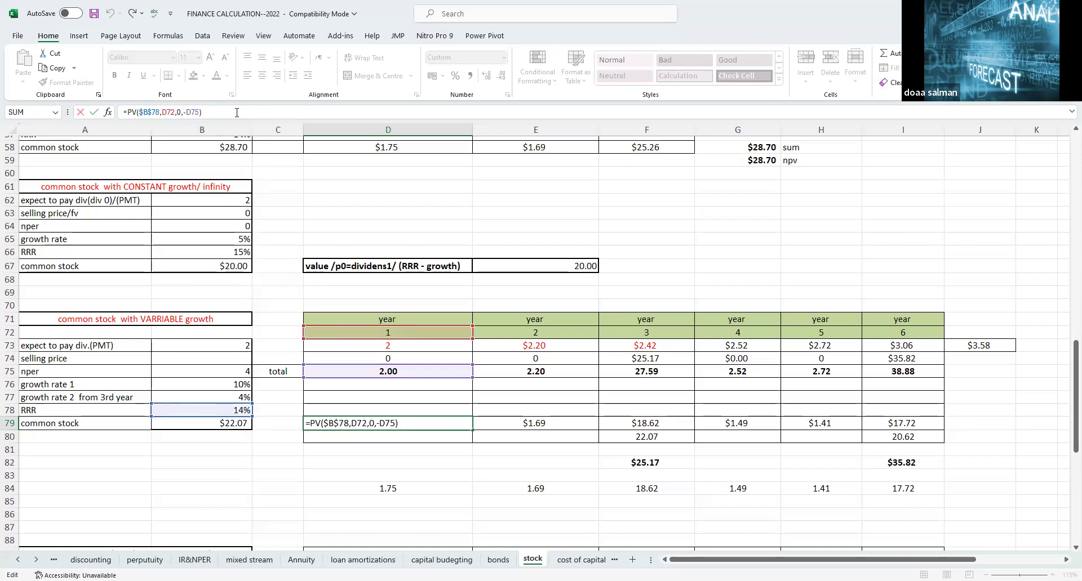
pyautogui.click(488, 461)
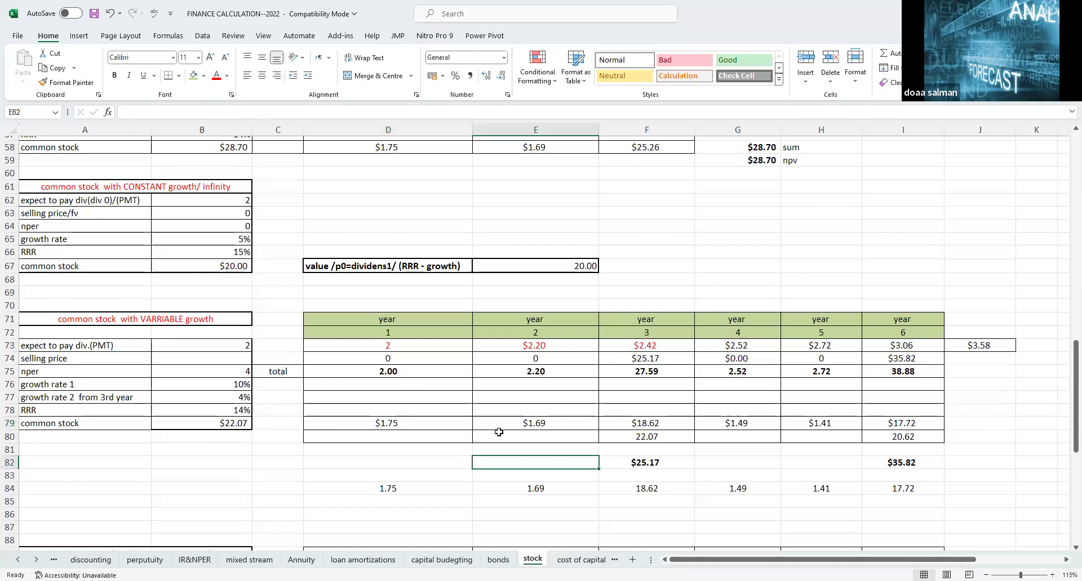
pyautogui.click(591, 428)
pyautogui.click(647, 426)
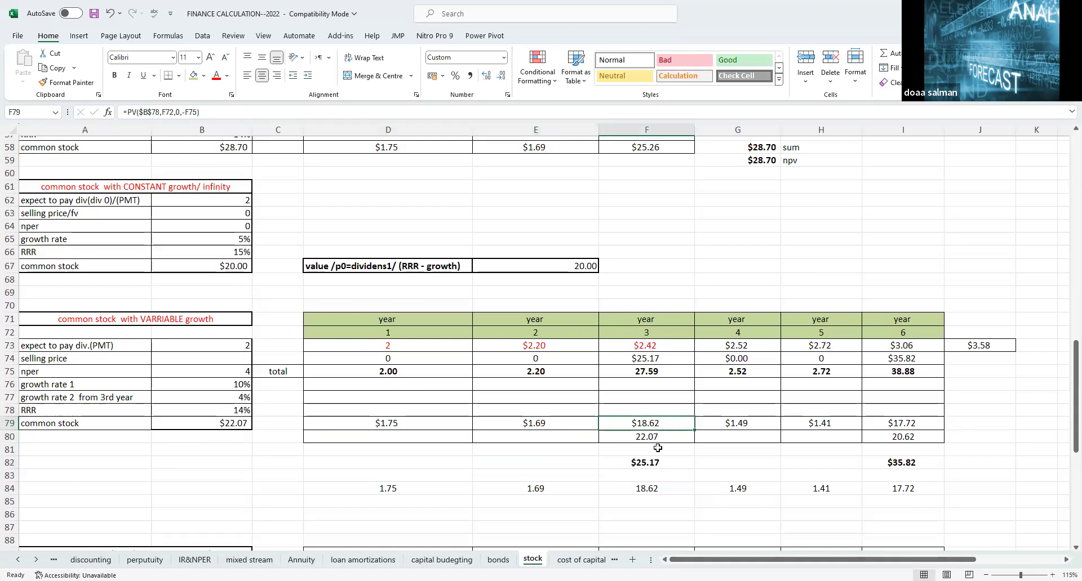
# - Examine the present value sum formulas in F80 and I80 and the year 4 to 6 present values in G79:I79
pyautogui.click(664, 437)
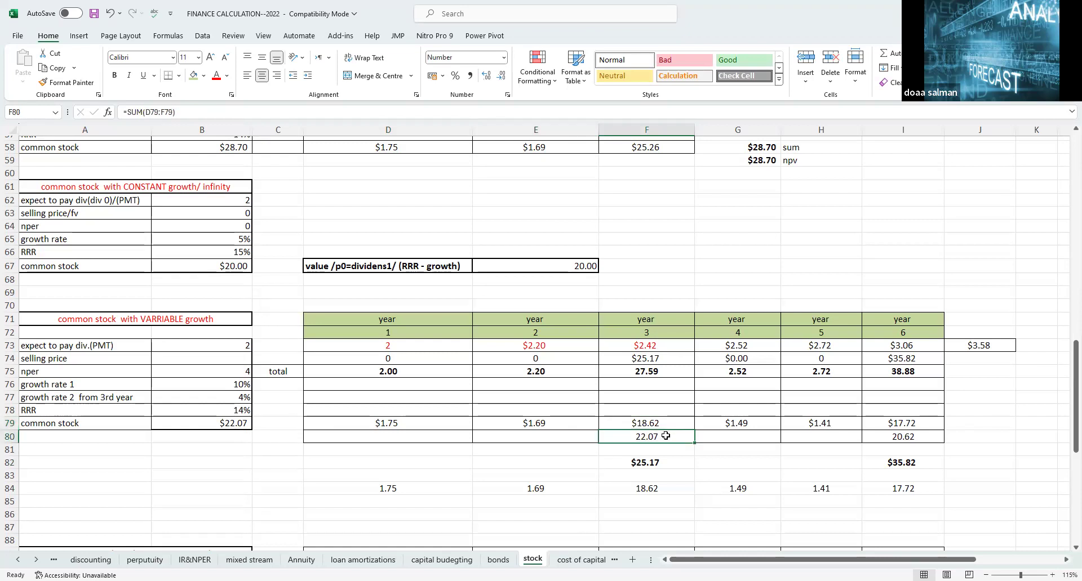
pyautogui.click(300, 106)
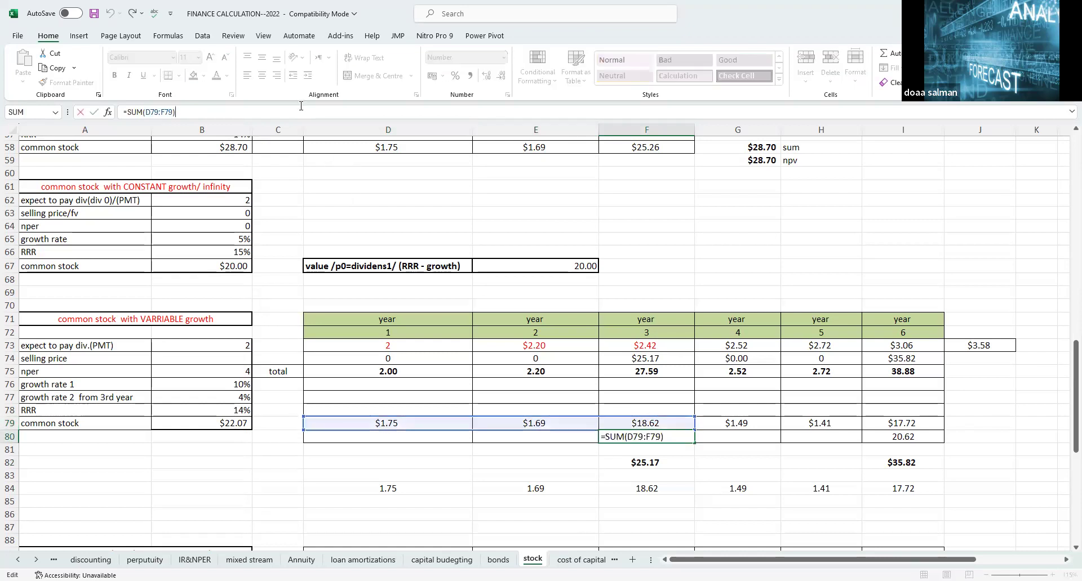
pyautogui.click(796, 472)
pyautogui.moveTo(723, 425); pyautogui.dragTo(909, 428)
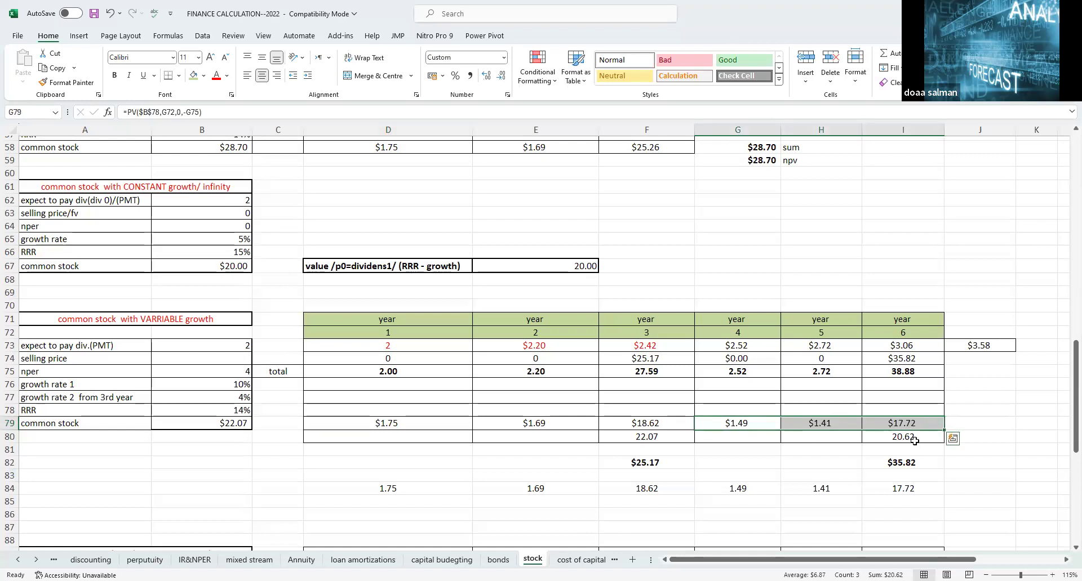
pyautogui.click(913, 438)
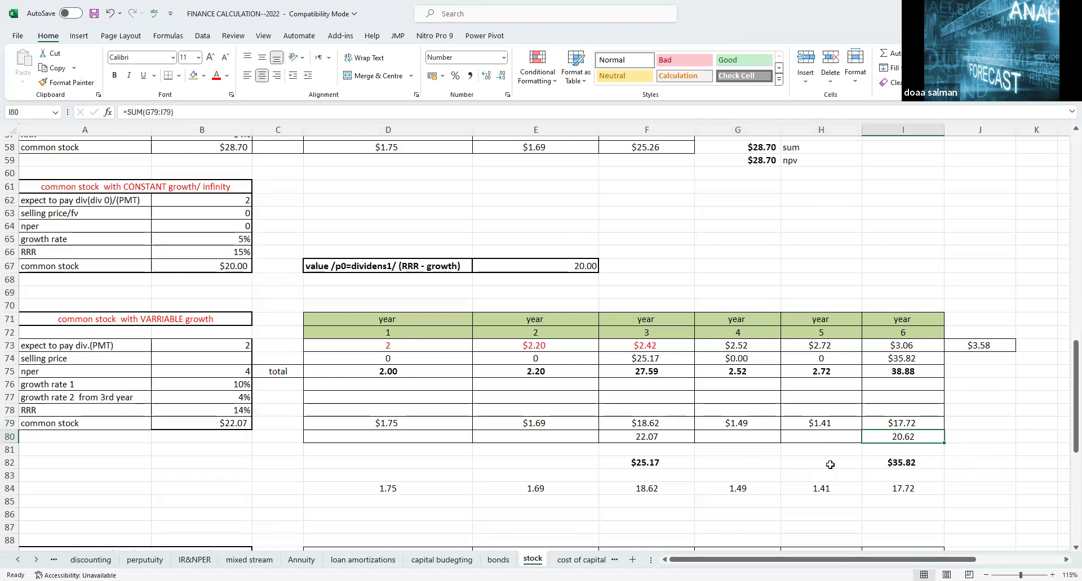
# - Copy the variable-growth table D71:I81 to M71 as values with number formats only
pyautogui.scroll(-1, 823, 464)
pyautogui.scroll(2, 820, 428)
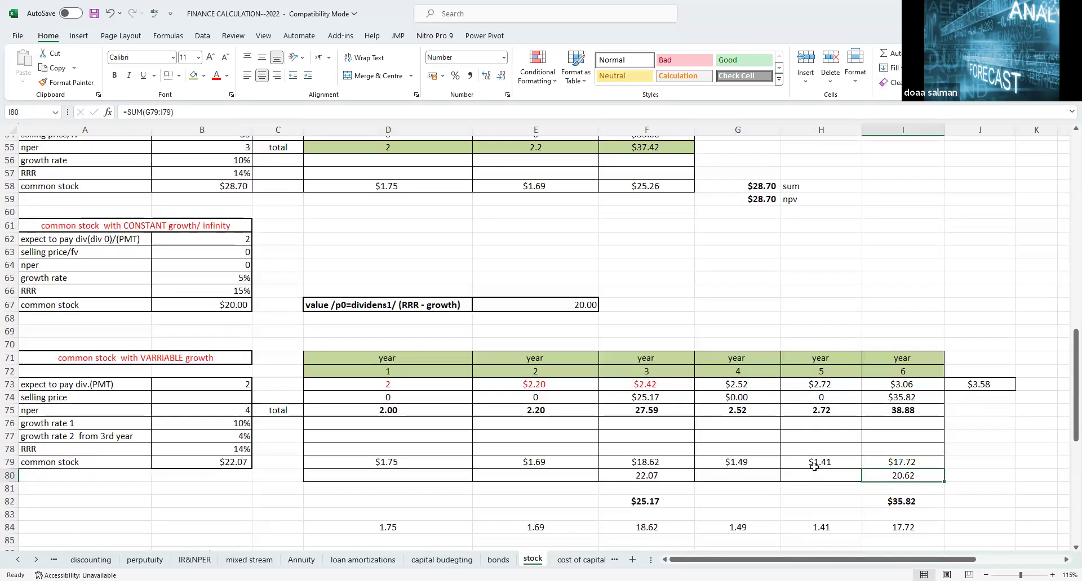
pyautogui.moveTo(366, 359); pyautogui.dragTo(908, 486)
pyautogui.hotkey('ctrl', 'c')
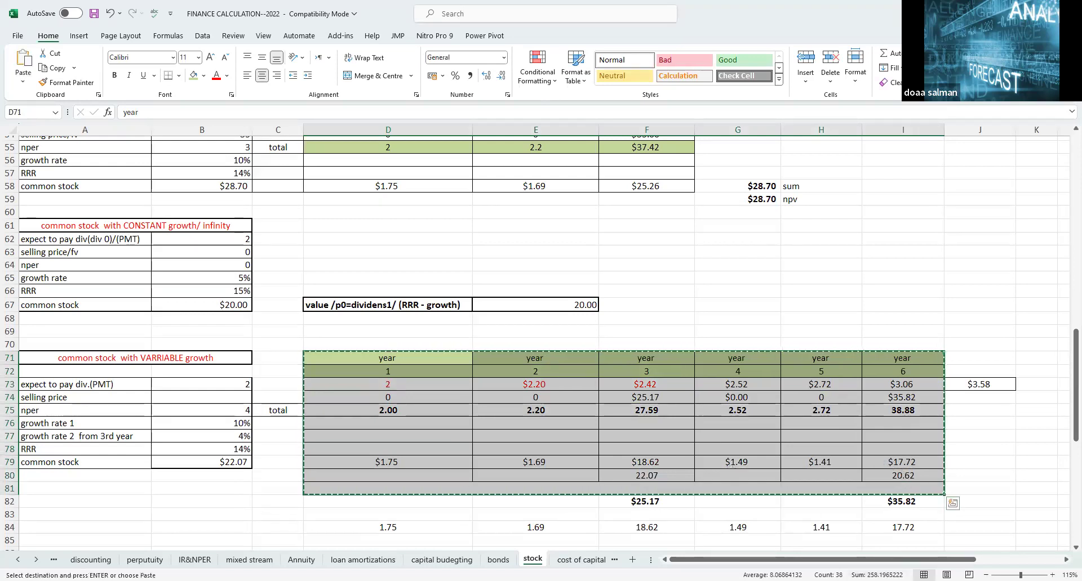
pyautogui.hscroll(2, 540, 338)
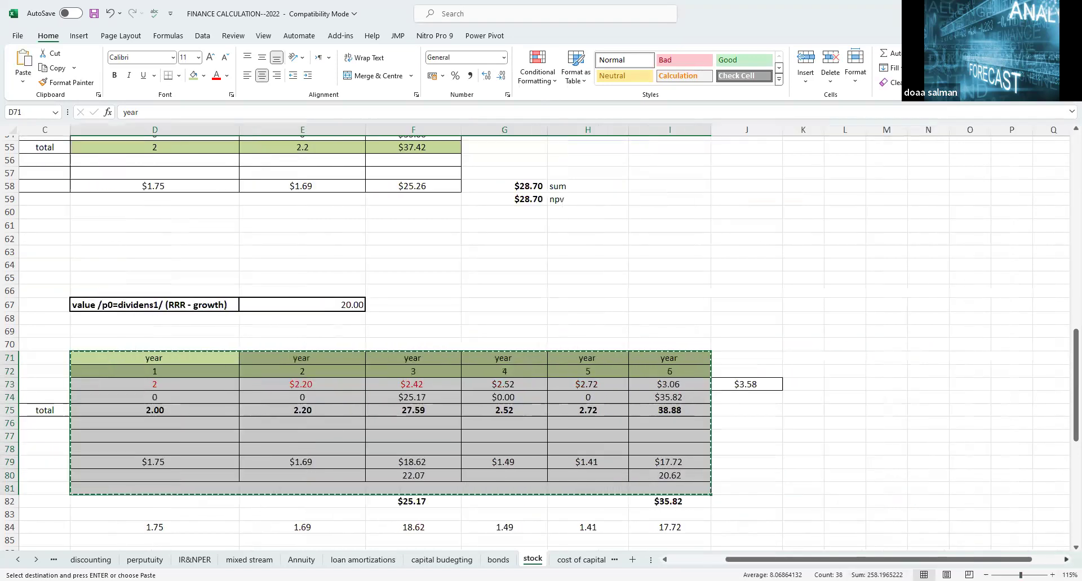
pyautogui.hscroll(3, 563, 361)
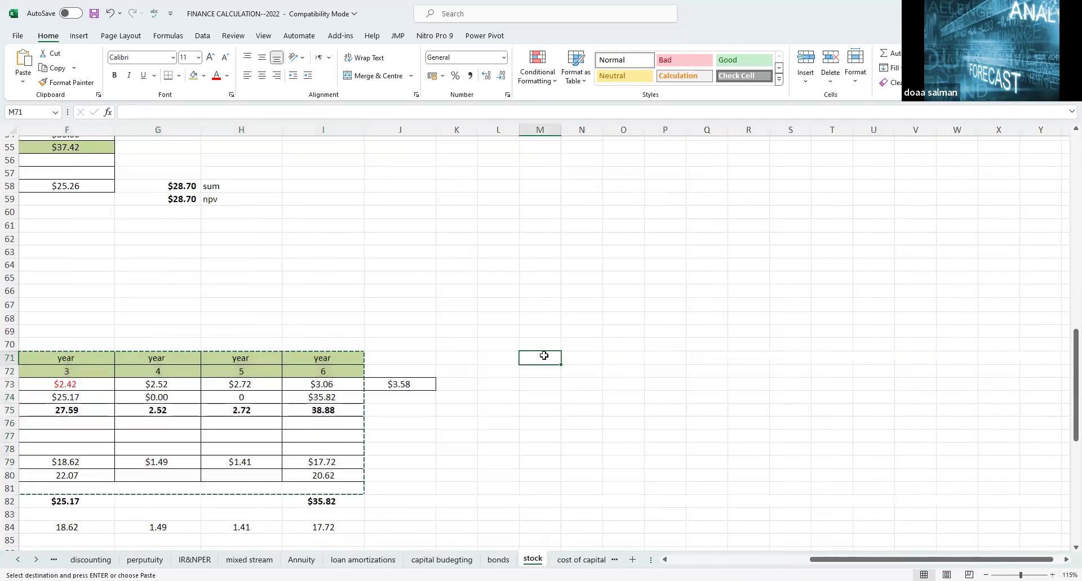
pyautogui.rightClick(544, 355)
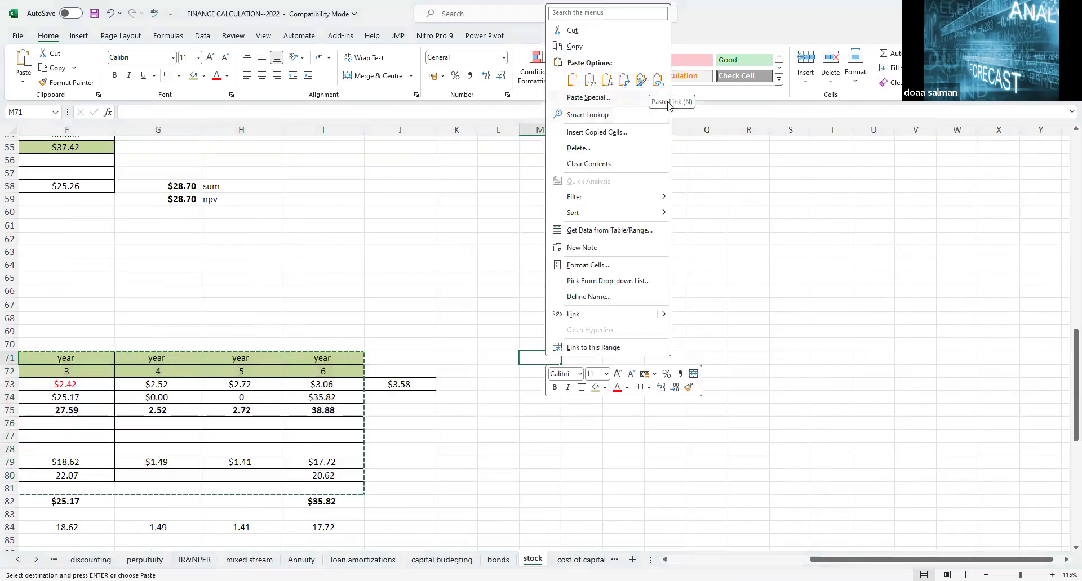
pyautogui.click(615, 99)
pyautogui.click(636, 107)
pyautogui.click(677, 190)
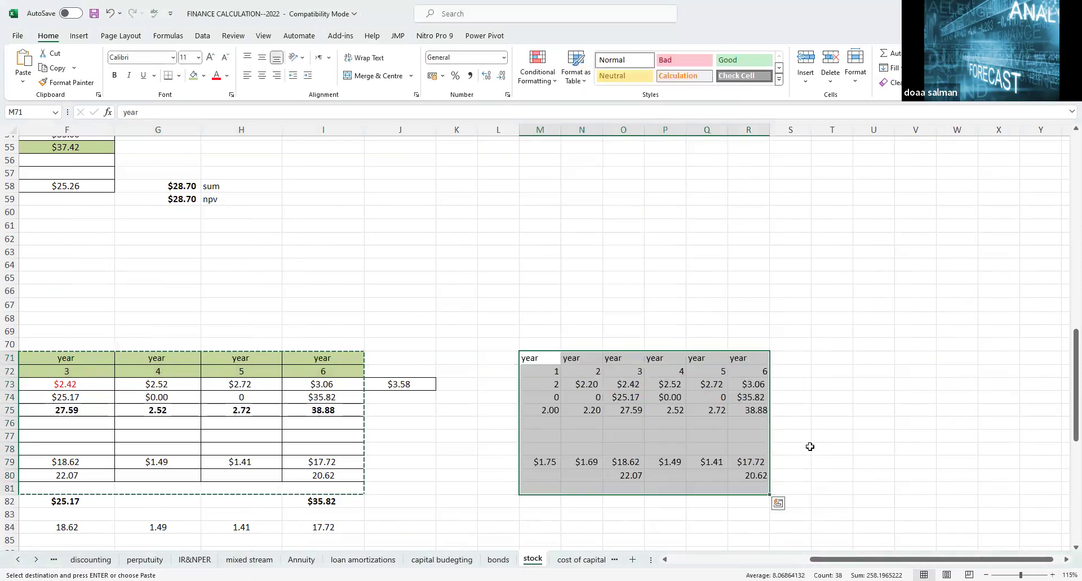
# - Apply all borders to M71:R75 in the copied table and clear the present values and sums in N79:R81
pyautogui.click(542, 399)
pyautogui.moveTo(540, 361); pyautogui.dragTo(757, 415)
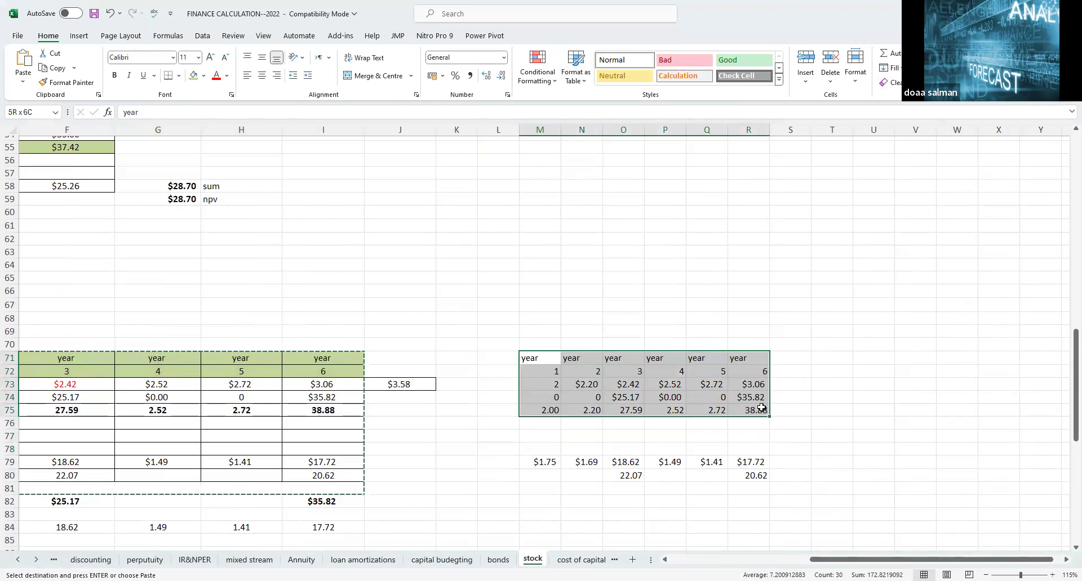
pyautogui.click(179, 79)
pyautogui.click(179, 75)
pyautogui.click(179, 76)
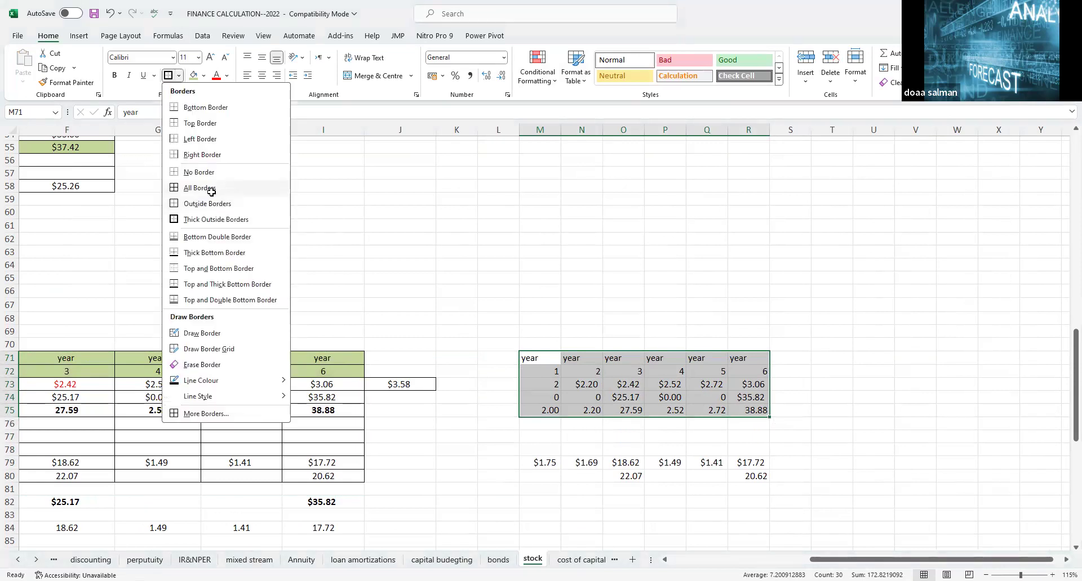
pyautogui.click(200, 188)
pyautogui.moveTo(581, 460); pyautogui.dragTo(760, 488)
pyautogui.press('Delete')
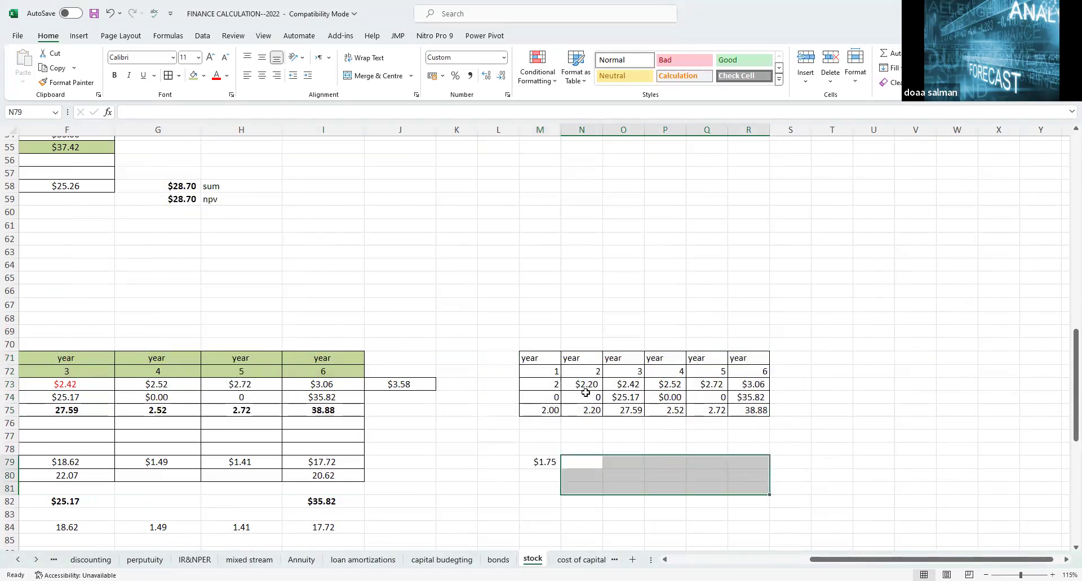
# - Enter the year 4 dividend in P73 of the copied table as =O73*1.04
pyautogui.click(549, 384)
pyautogui.click(585, 384)
pyautogui.click(635, 383)
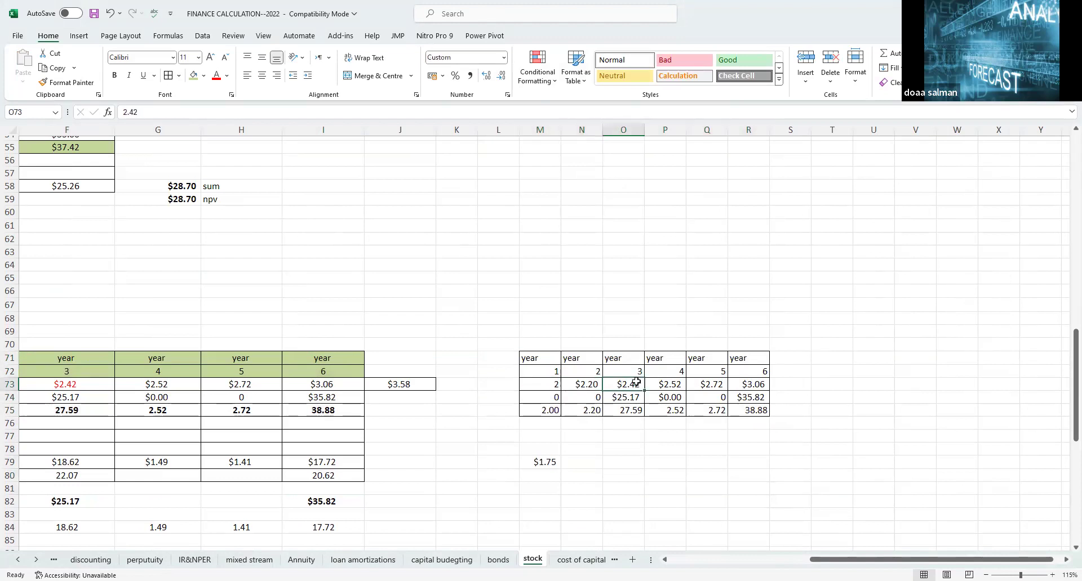
pyautogui.click(674, 387)
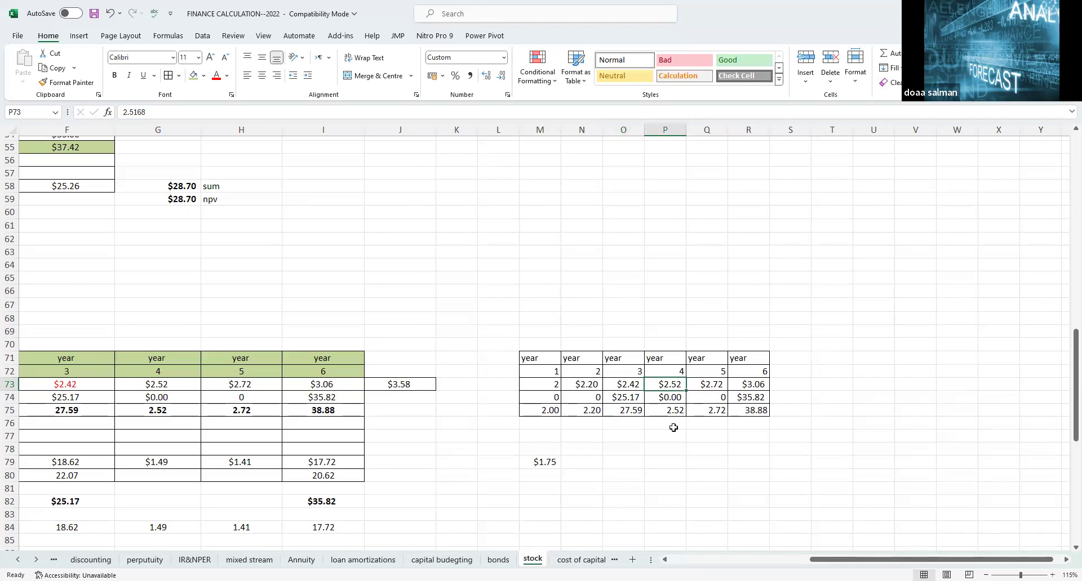
pyautogui.write('=')
pyautogui.press('Left')
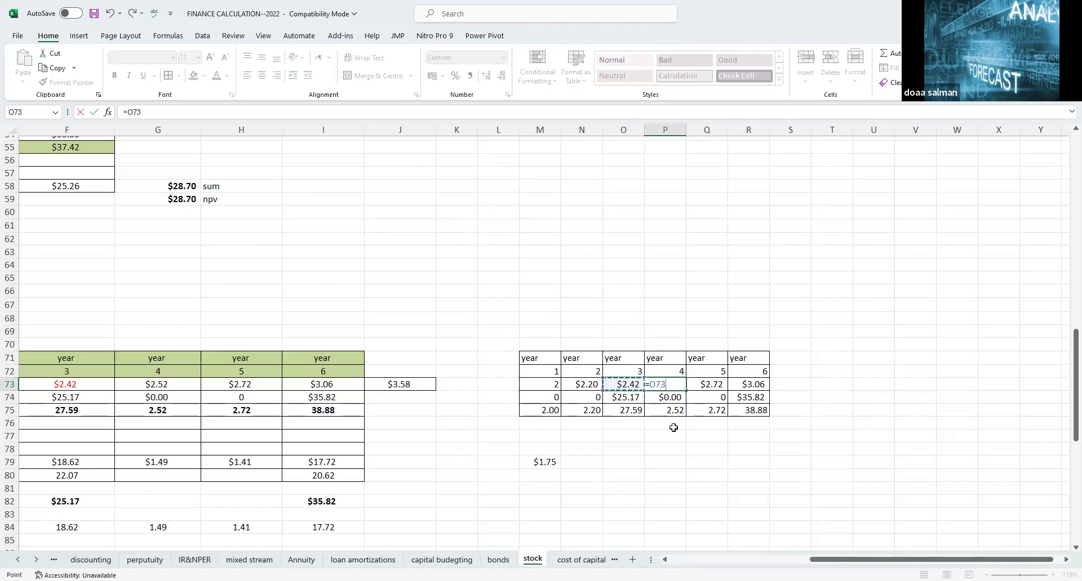
pyautogui.write('*1.04')
pyautogui.press('Return')
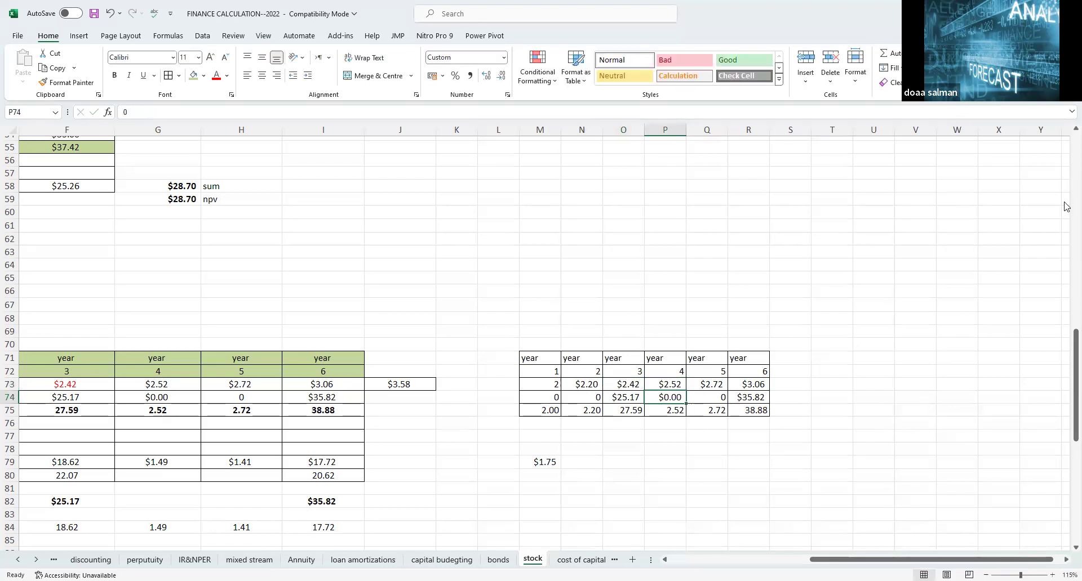
# - Clear the year 5 and year 6 contents in Q71:R75 of the copied table
pyautogui.moveTo(701, 358); pyautogui.dragTo(770, 408)
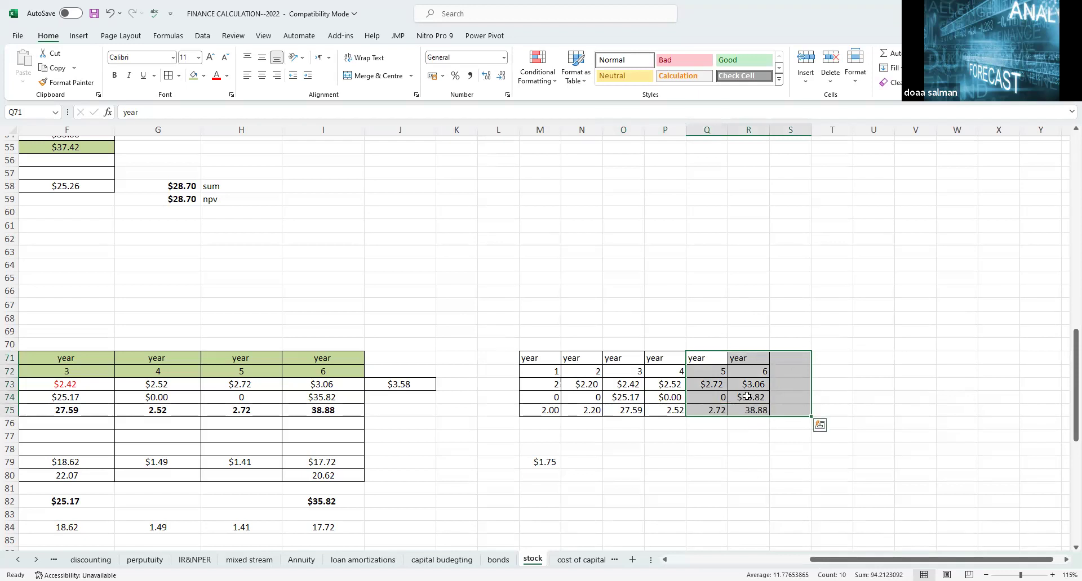
pyautogui.press('Delete')
pyautogui.click(702, 429)
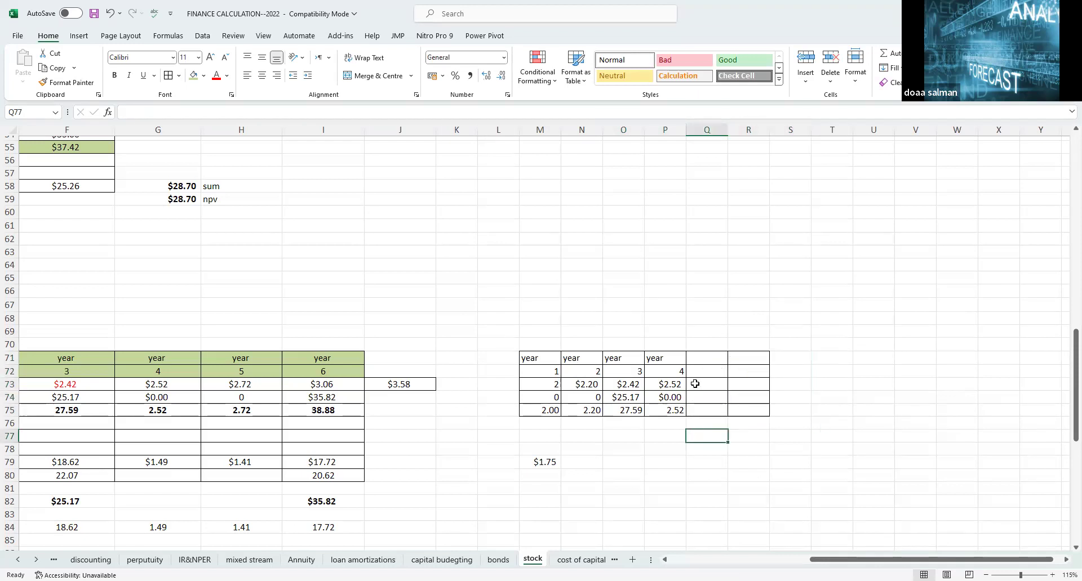
# - Colour the year 4 header in P71:P72 of the copied table red
pyautogui.click(676, 371)
pyautogui.click(672, 385)
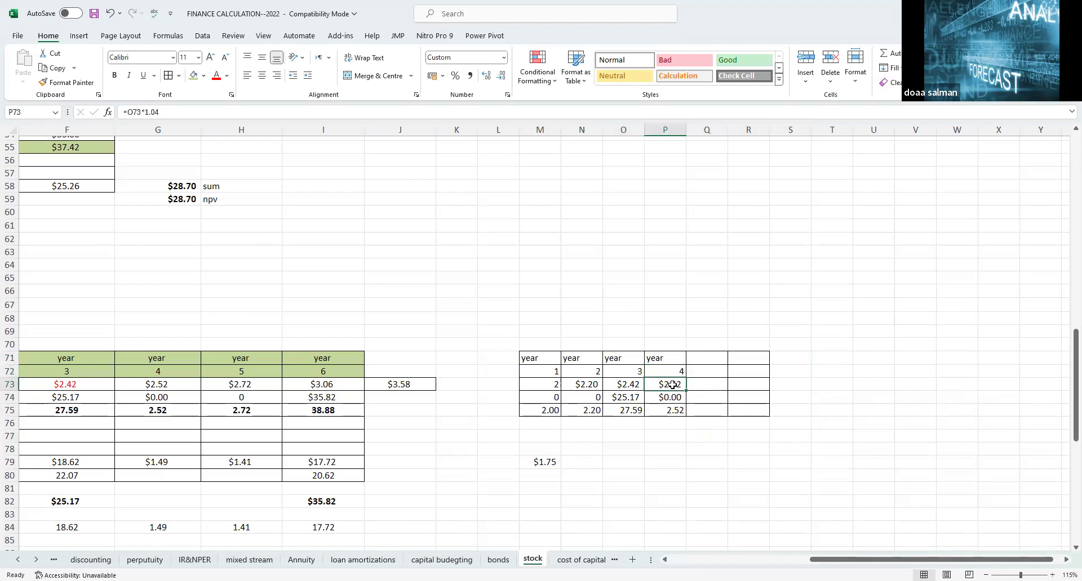
pyautogui.moveTo(663, 360); pyautogui.dragTo(664, 372)
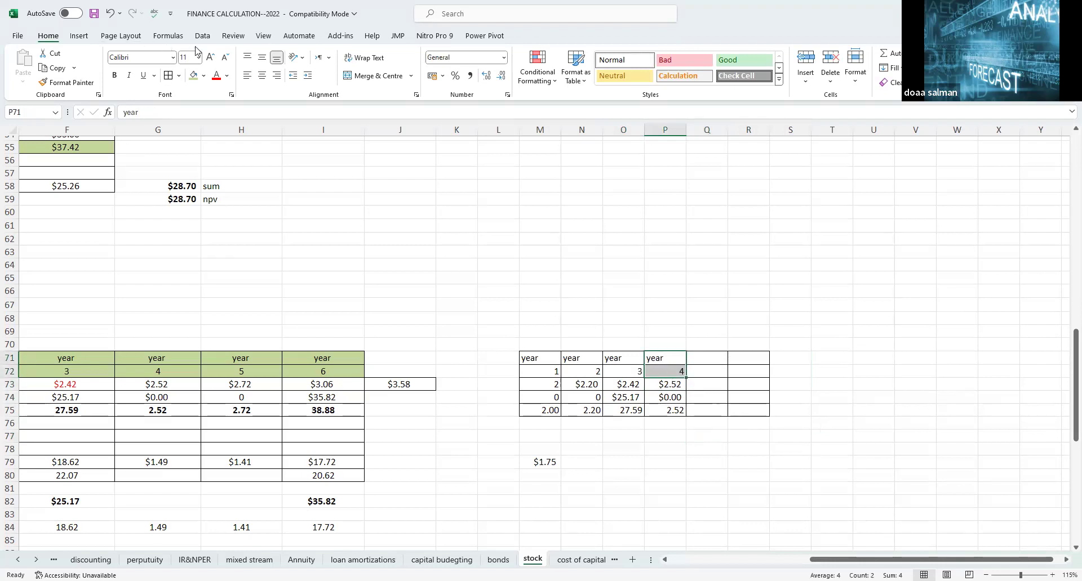
pyautogui.click(673, 388)
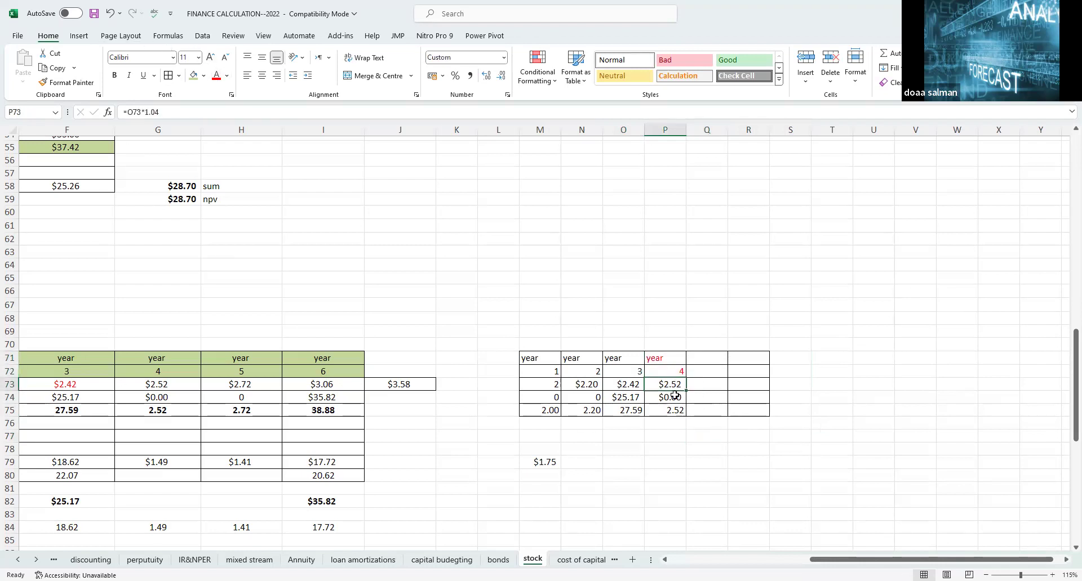
# - Enter the year 3 selling price in O74 of the copied table as =P73/(10%)
pyautogui.click(616, 398)
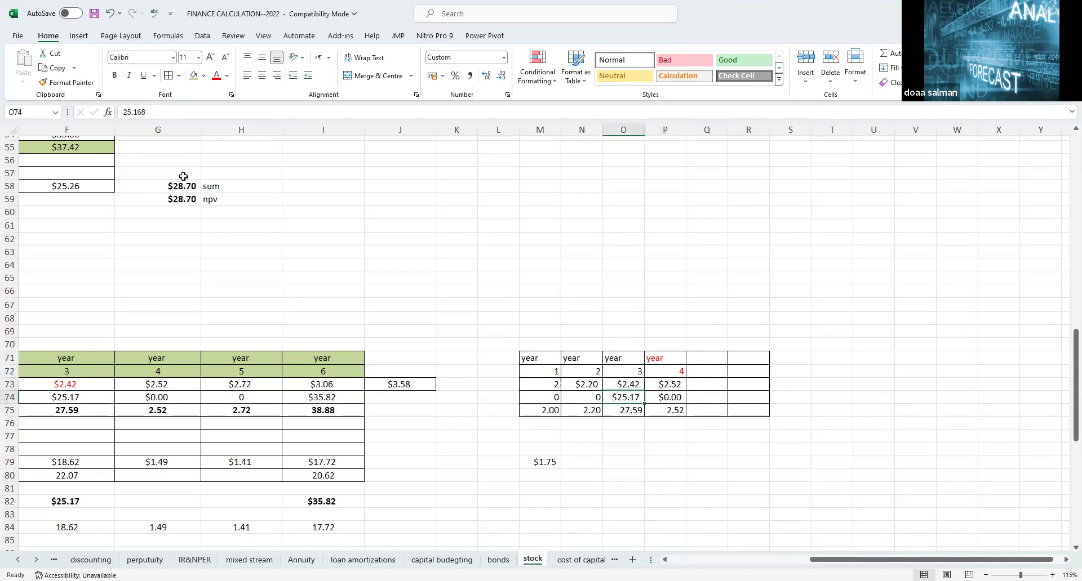
pyautogui.write('=')
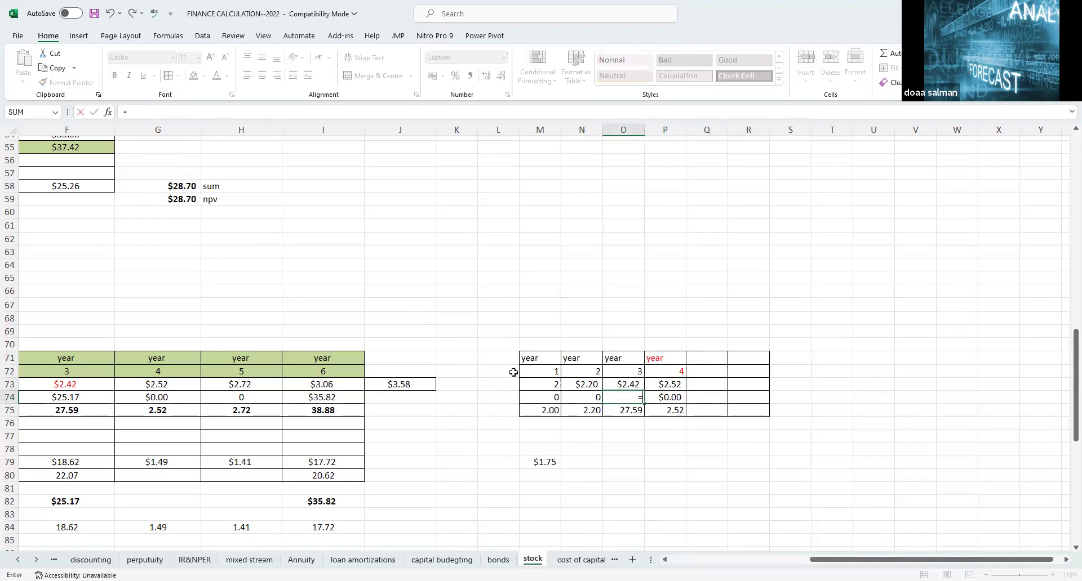
pyautogui.click(679, 383)
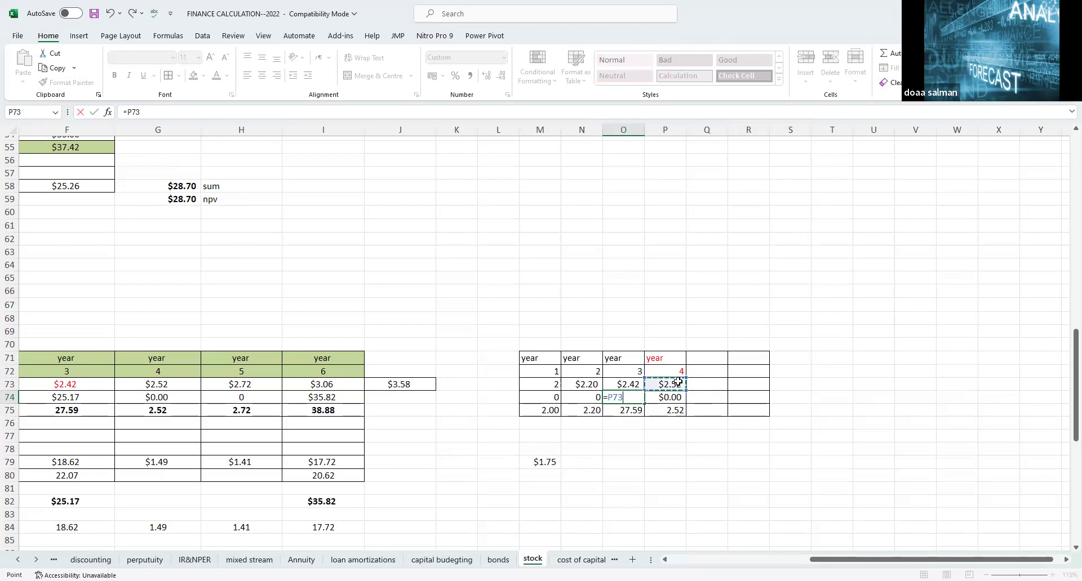
pyautogui.write('/(')
pyautogui.hscroll(-3, 541, 338)
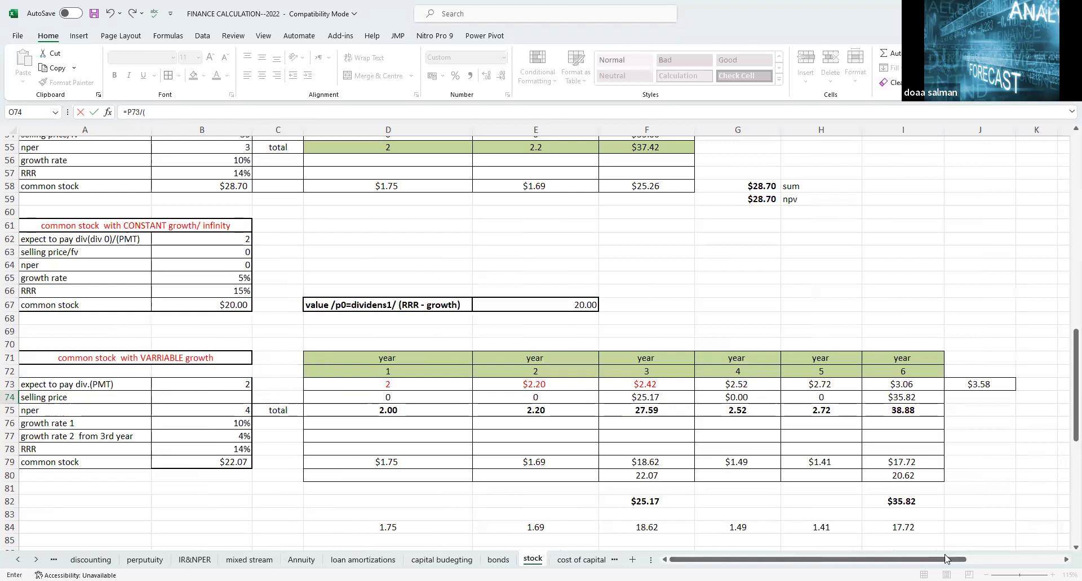
pyautogui.hscroll(3, 930, 416)
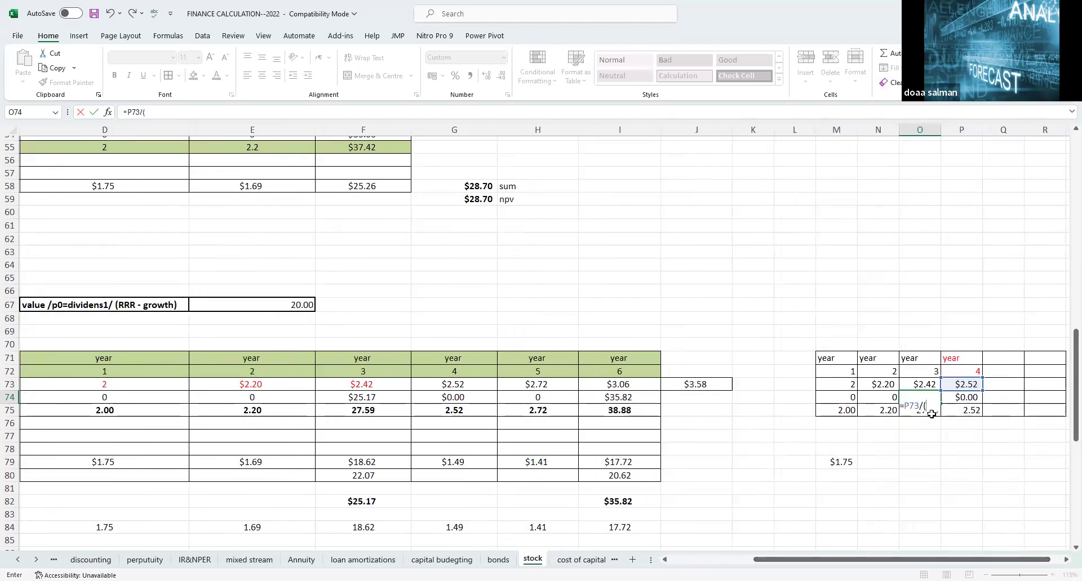
pyautogui.write('0%')
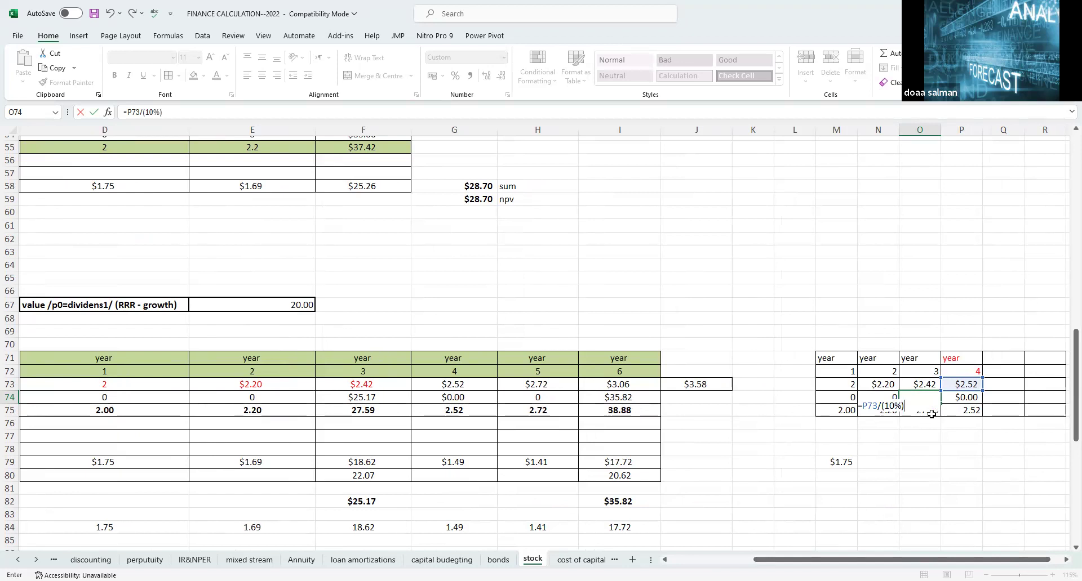
pyautogui.press('Return')
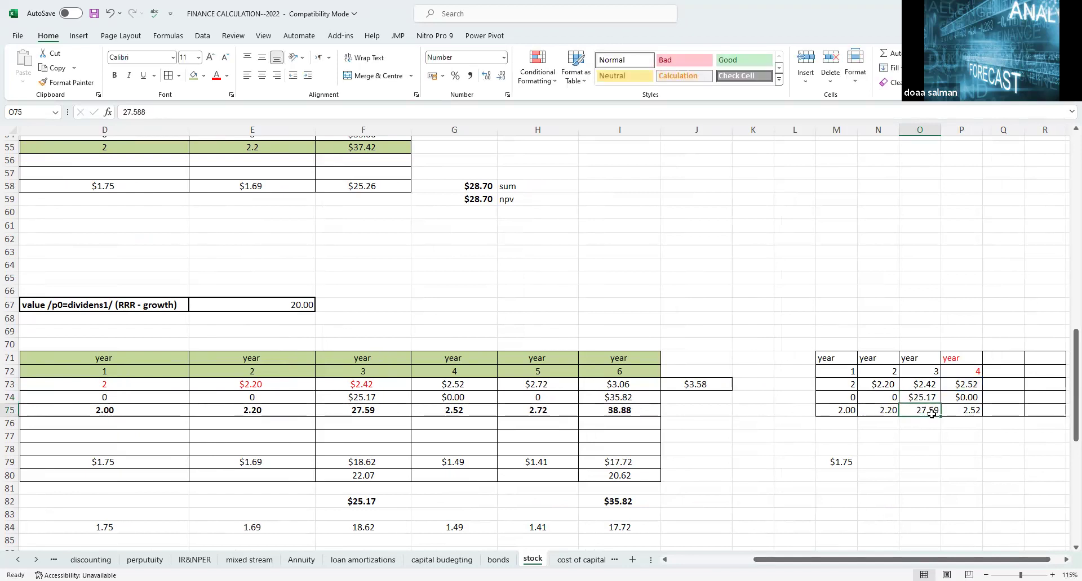
# - Clear the year 4 total in P75 and the leftover present value in M79 of the copied table
pyautogui.click(960, 414)
pyautogui.press('Delete')
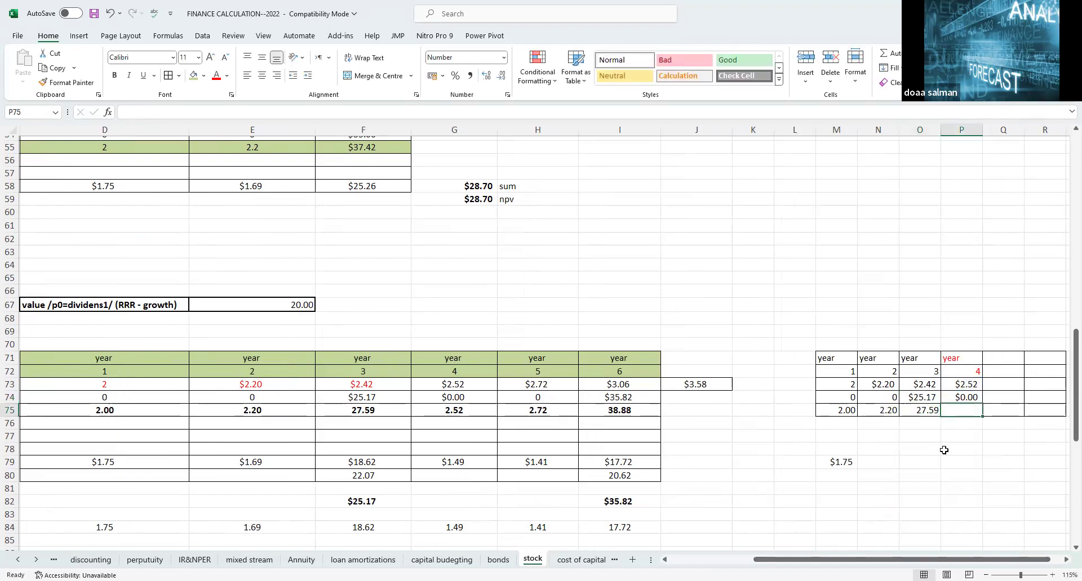
pyautogui.moveTo(832, 399); pyautogui.dragTo(919, 414)
pyautogui.click(848, 402)
pyautogui.click(846, 374)
pyautogui.click(891, 402)
pyautogui.click(922, 401)
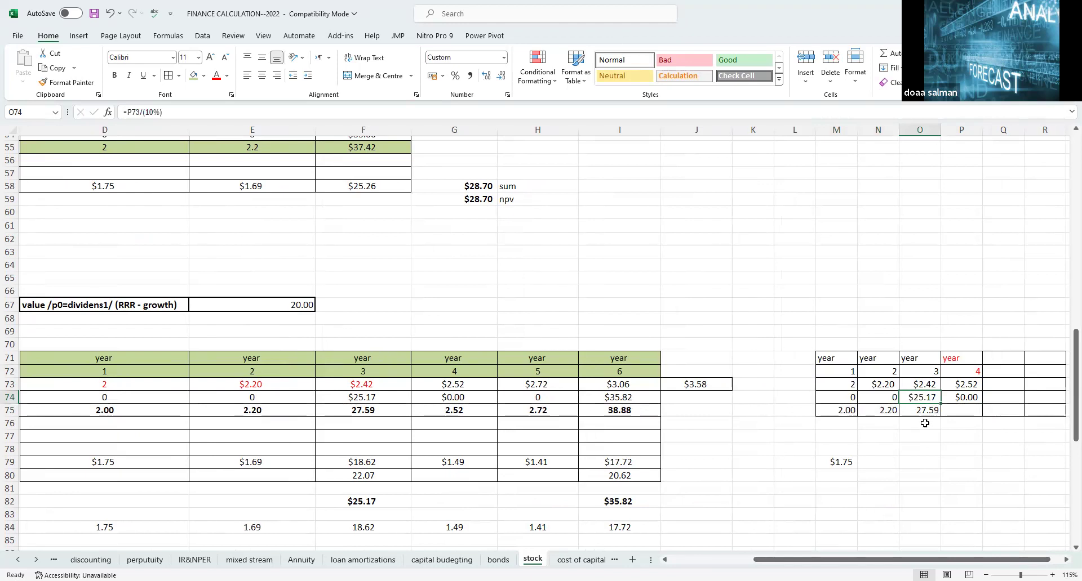
pyautogui.click(962, 400)
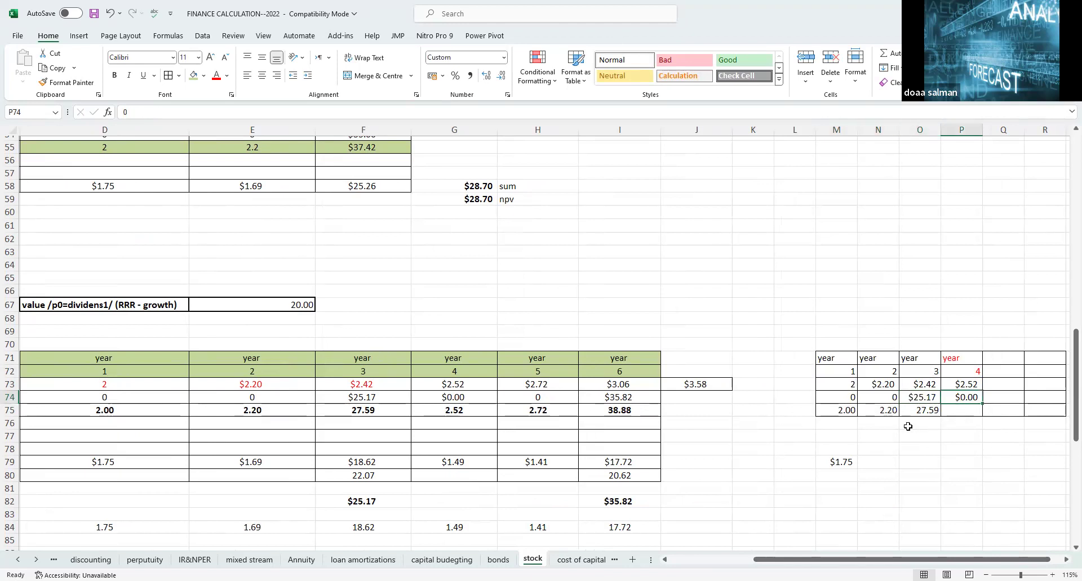
pyautogui.click(845, 463)
pyautogui.press('Delete')
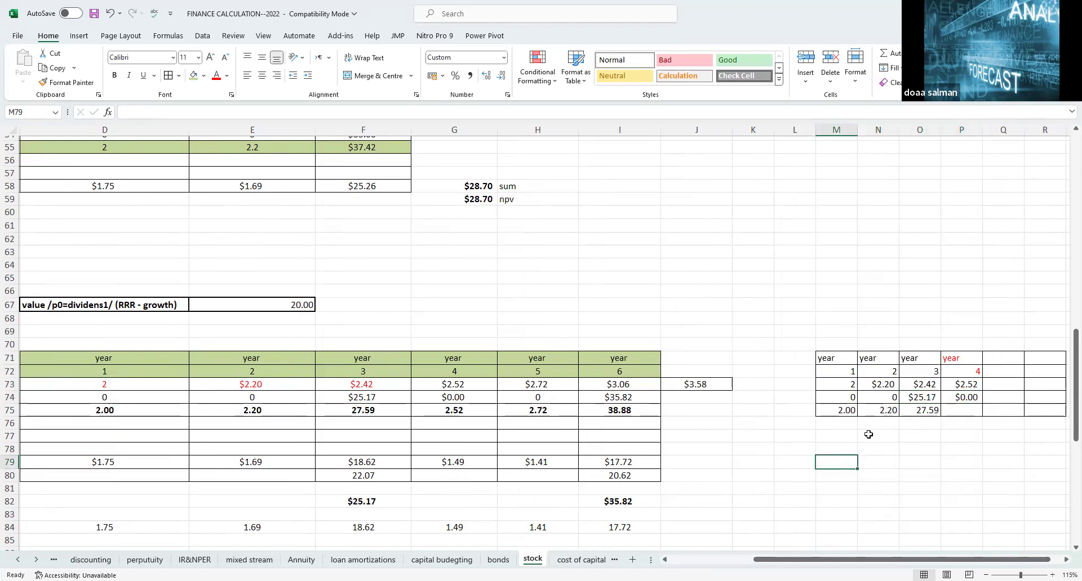
# - Label M76 below the copied table npv and calculate the net present value in N76 as =NPV(14%,M75:O75)
pyautogui.click(847, 427)
pyautogui.write('npv')
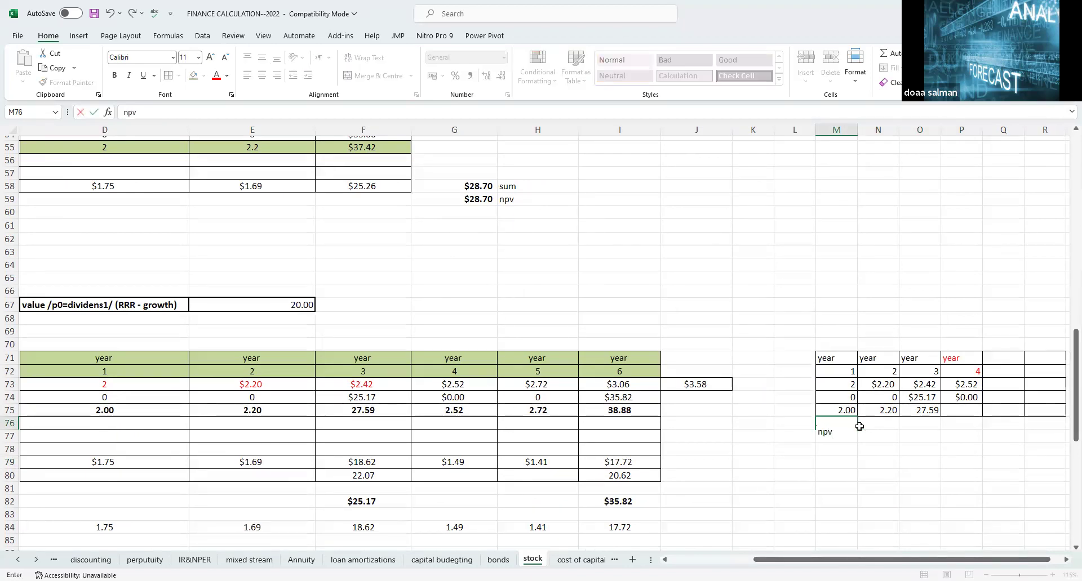
pyautogui.click(859, 427)
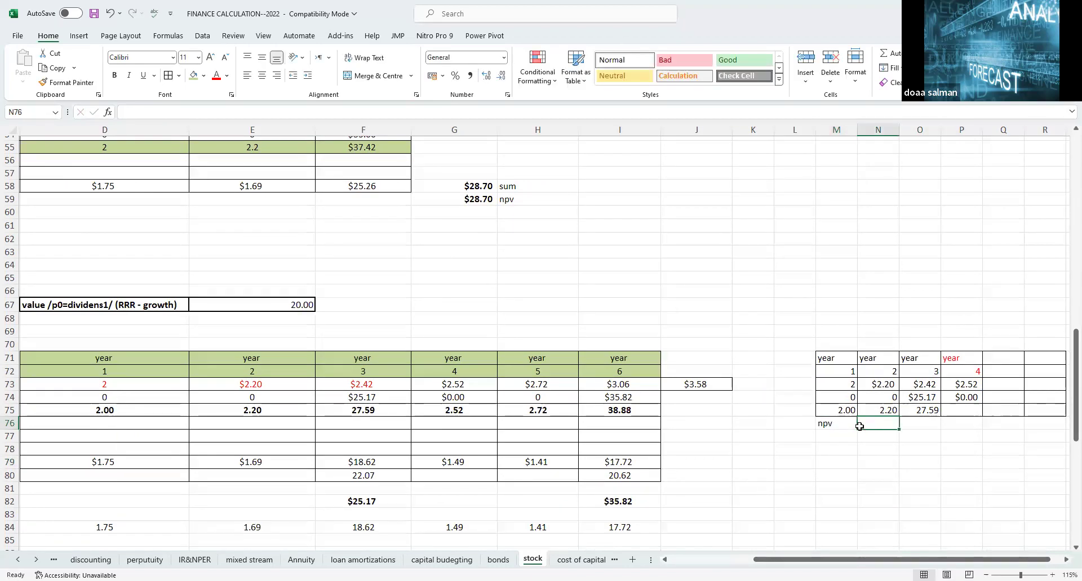
pyautogui.write('=npv')
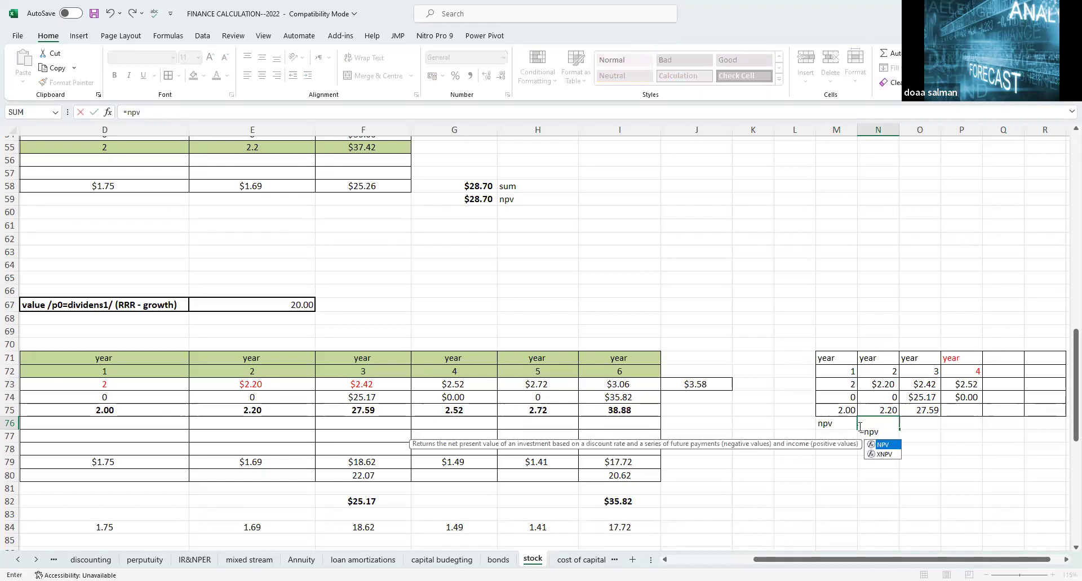
pyautogui.write('(14')
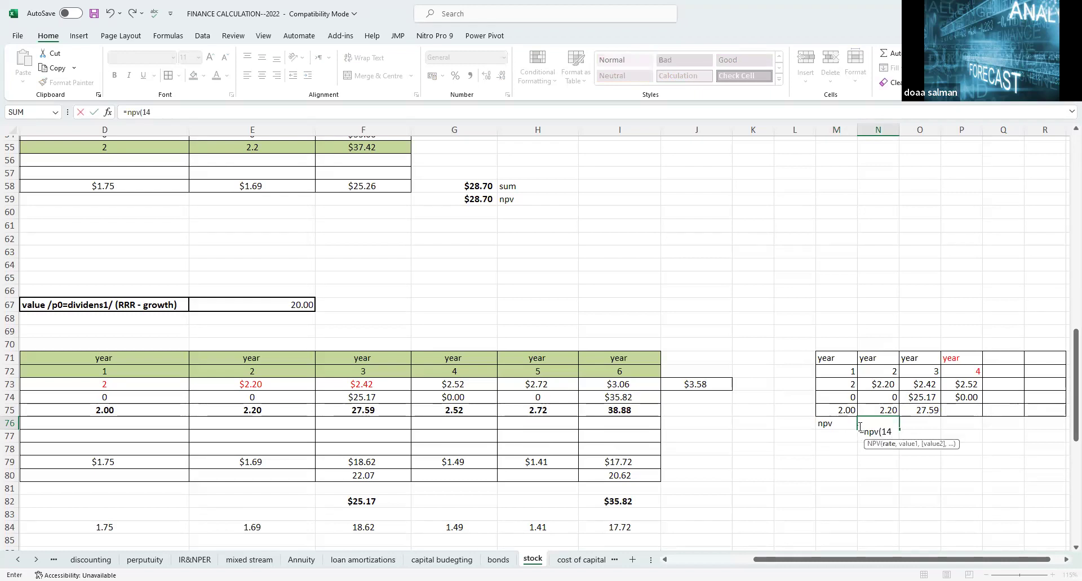
pyautogui.write('%,')
pyautogui.moveTo(843, 398); pyautogui.dragTo(933, 415)
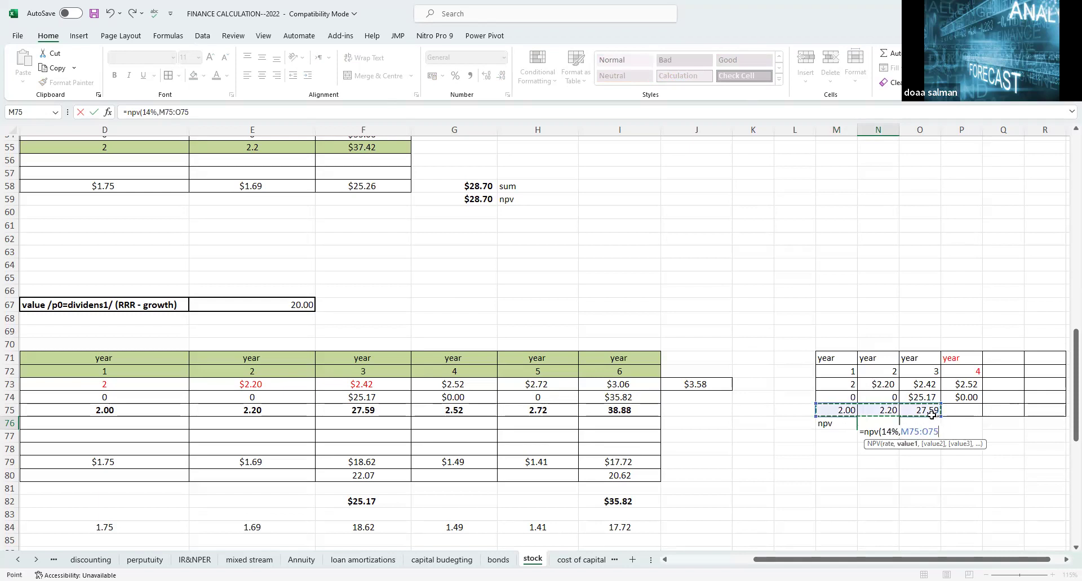
pyautogui.press('Return')
# - Move the year 2 total from N75 onto N76, replacing the existing contents
pyautogui.click(876, 411)
pyautogui.moveTo(878, 425); pyautogui.dragTo(877, 428)
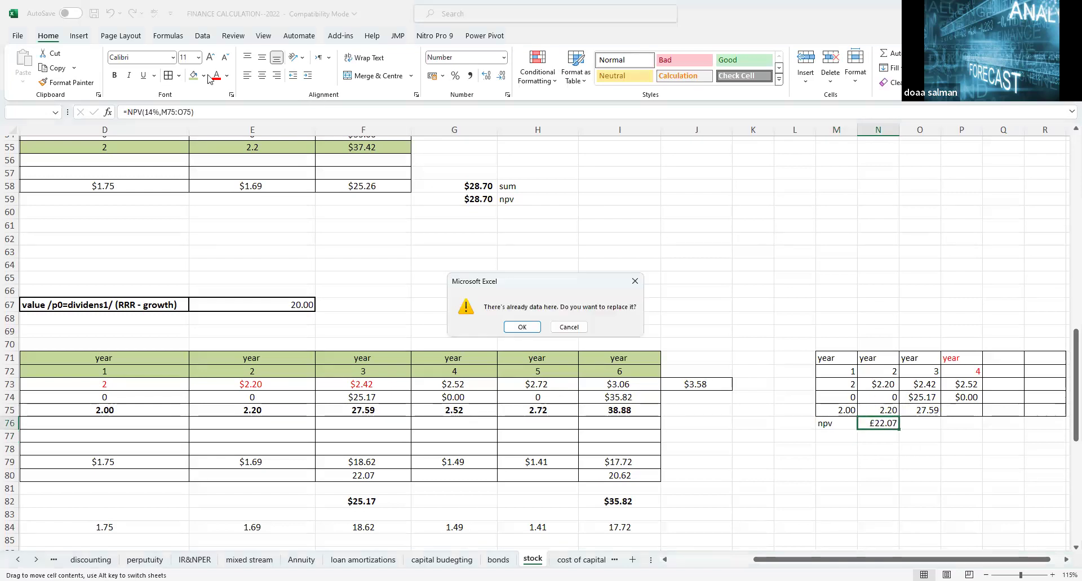
pyautogui.click(522, 326)
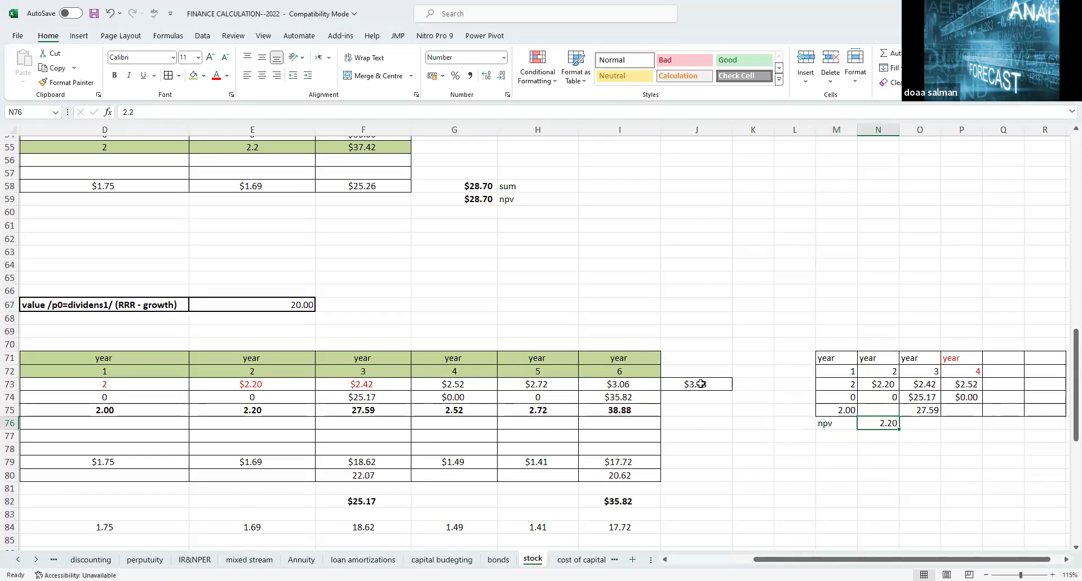
# - Re-enter the net present value formula in N76 as =NPV(14%,M75:O75)
pyautogui.write('=')
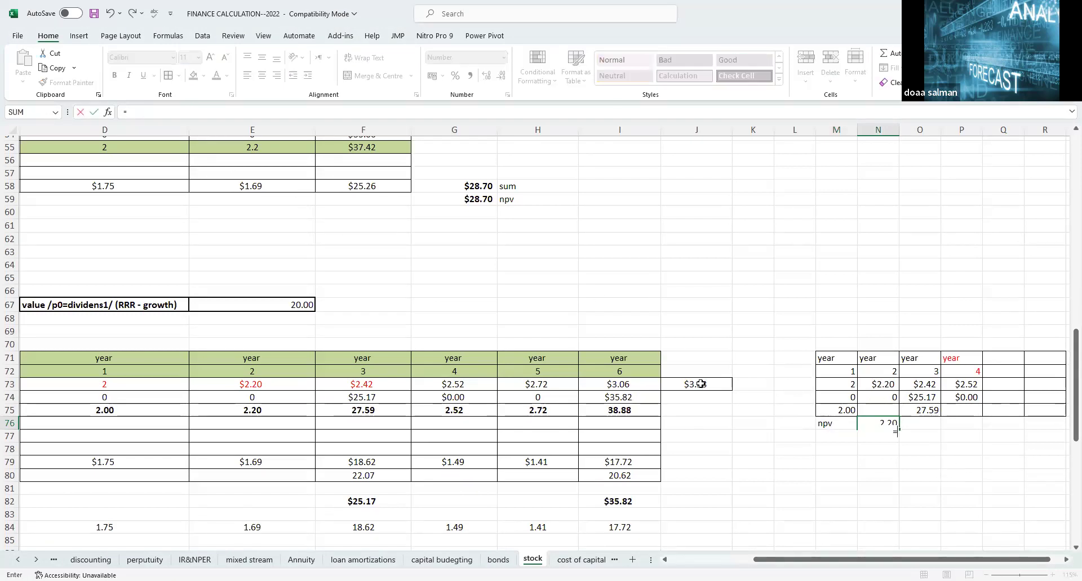
pyautogui.write('p')
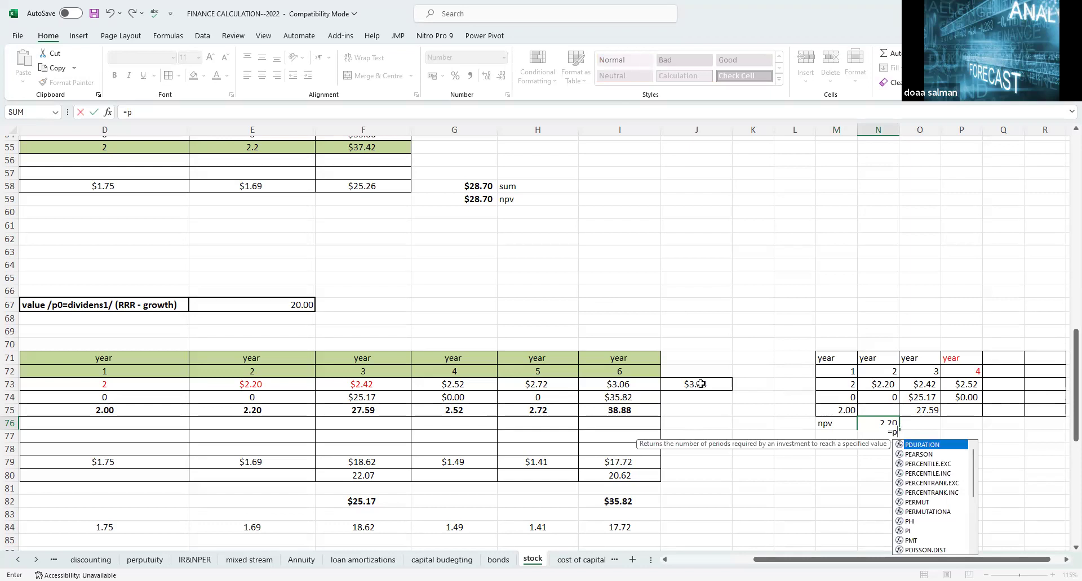
pyautogui.press('BackSpace')
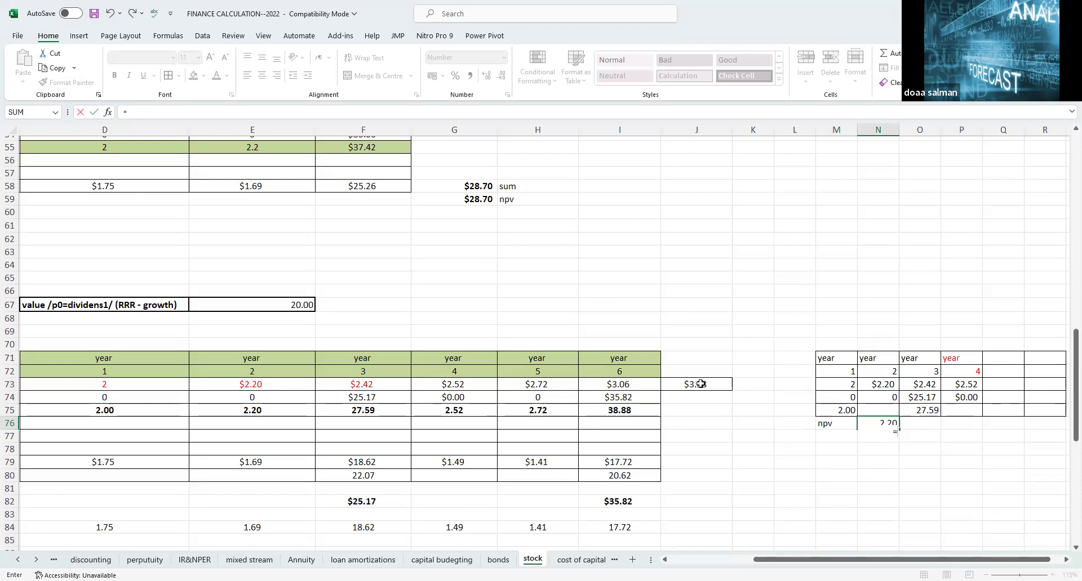
pyautogui.write('npv(14%,')
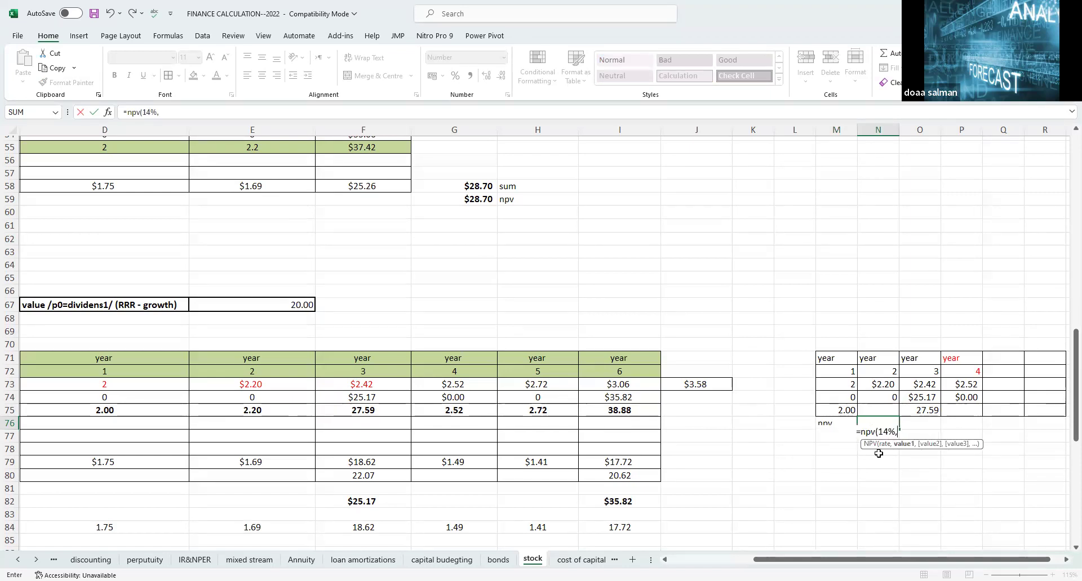
pyautogui.moveTo(836, 413); pyautogui.dragTo(926, 414)
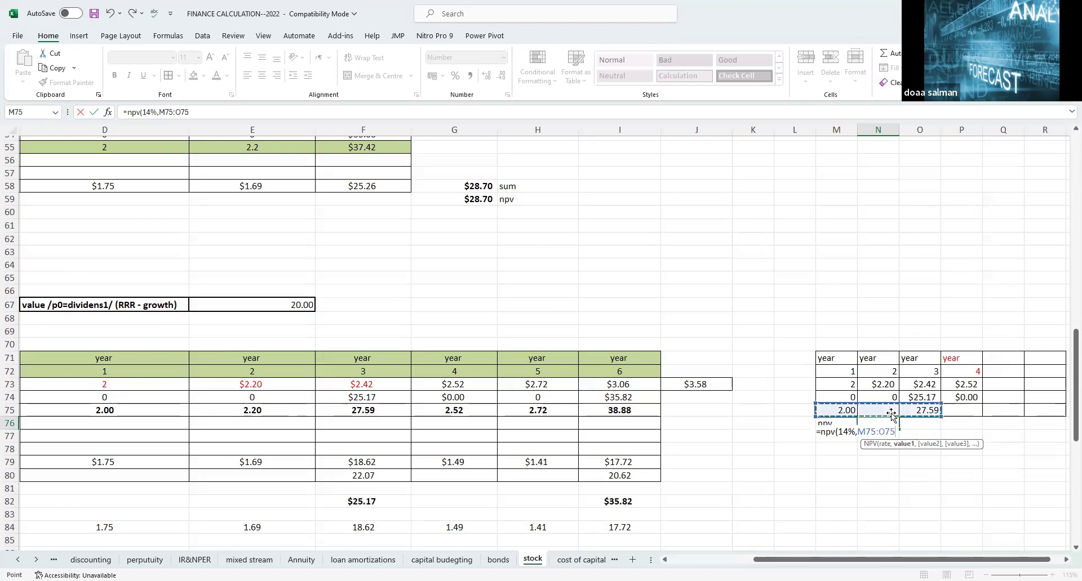
pyautogui.press('Return')
# - Try to restore the year 2 total in N75 with the formula =+N72
pyautogui.click(880, 415)
pyautogui.write('=')
pyautogui.click(879, 371)
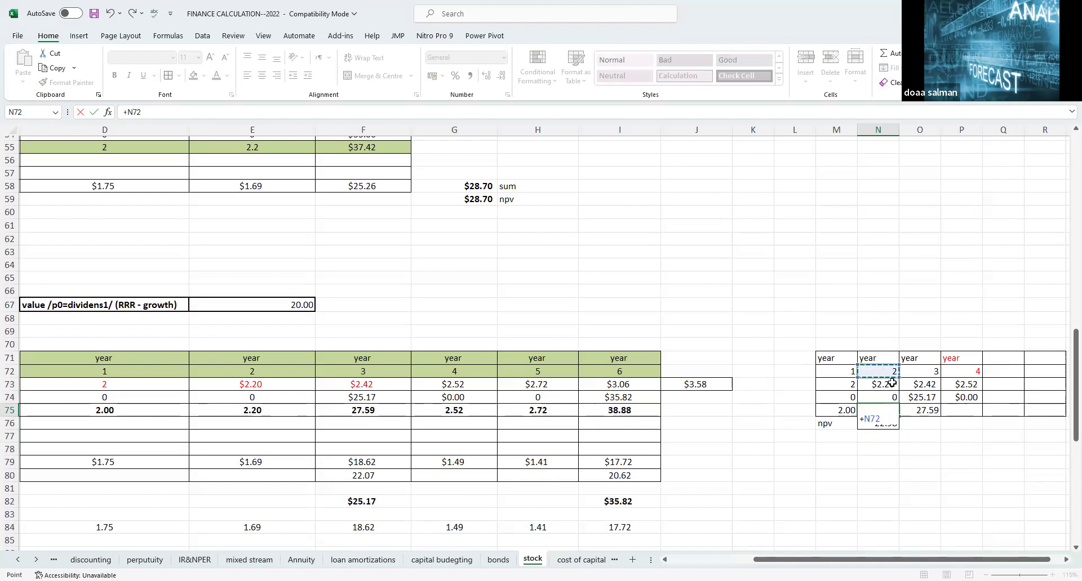
pyautogui.press('Return')
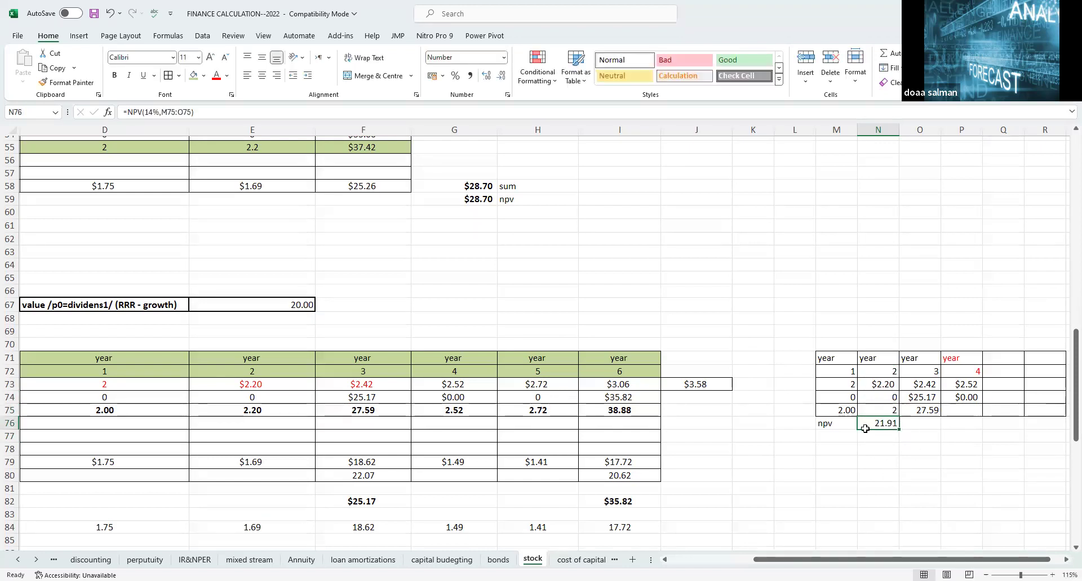
# - Format the year 2 total in N75 with two decimal places
pyautogui.click(849, 402)
pyautogui.click(876, 413)
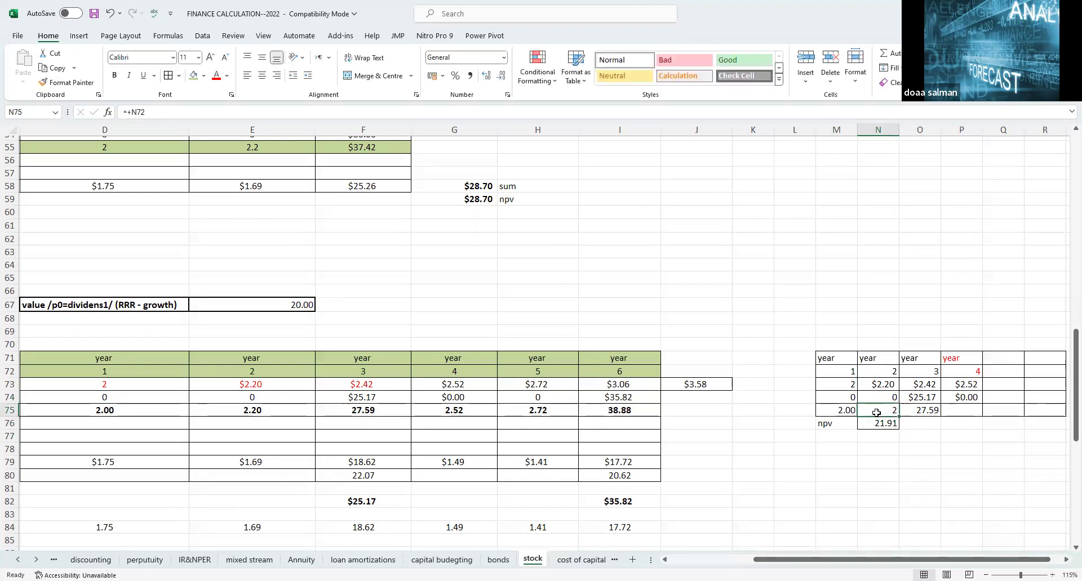
pyautogui.click(485, 78)
pyautogui.click(484, 77)
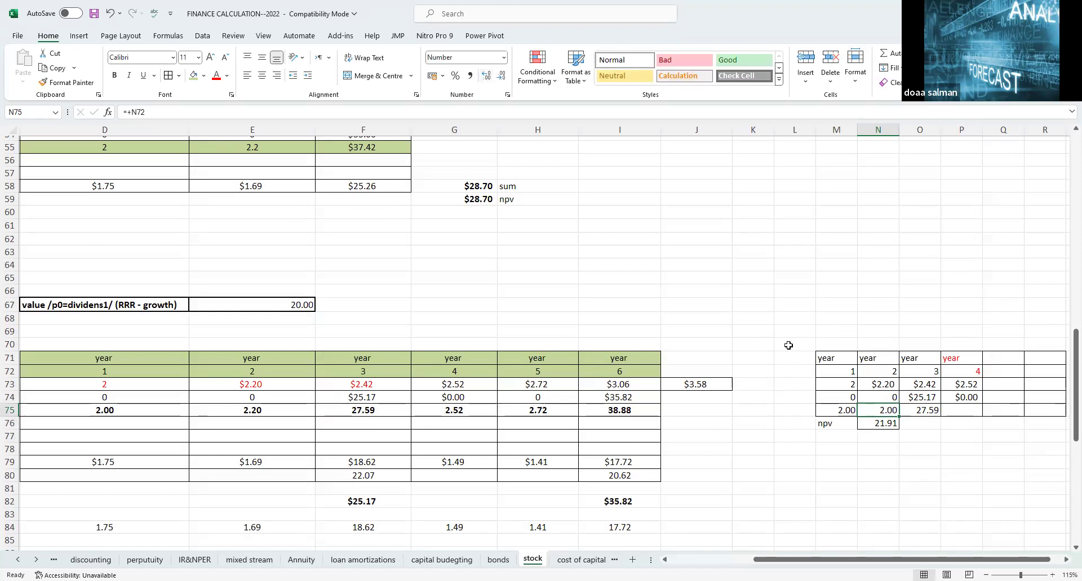
# - Try to replace the year 2 total formula in N75 with =N72
pyautogui.write('=')
pyautogui.click(877, 374)
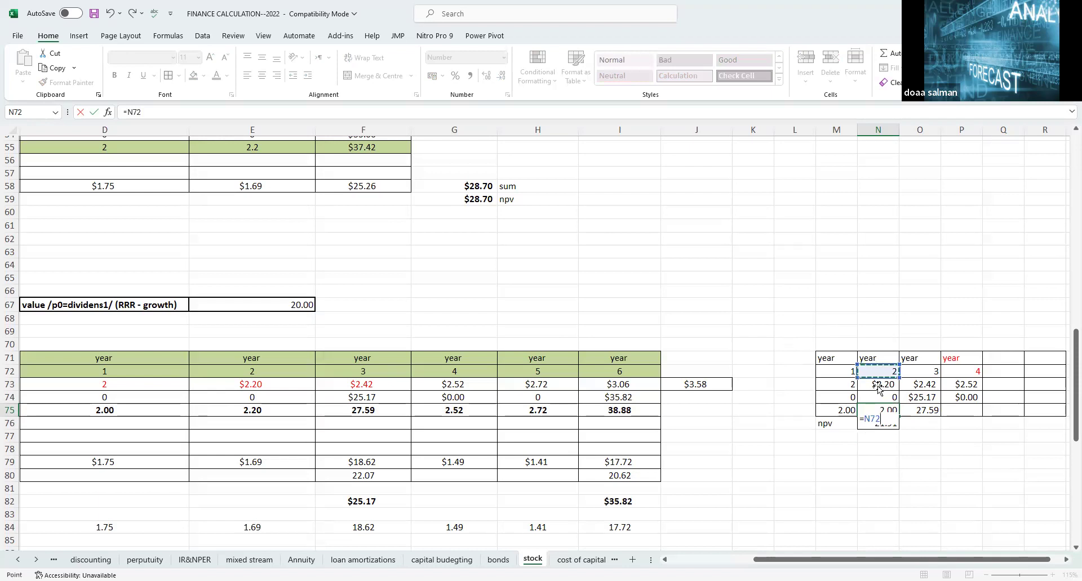
pyautogui.click(875, 381)
pyautogui.click(877, 387)
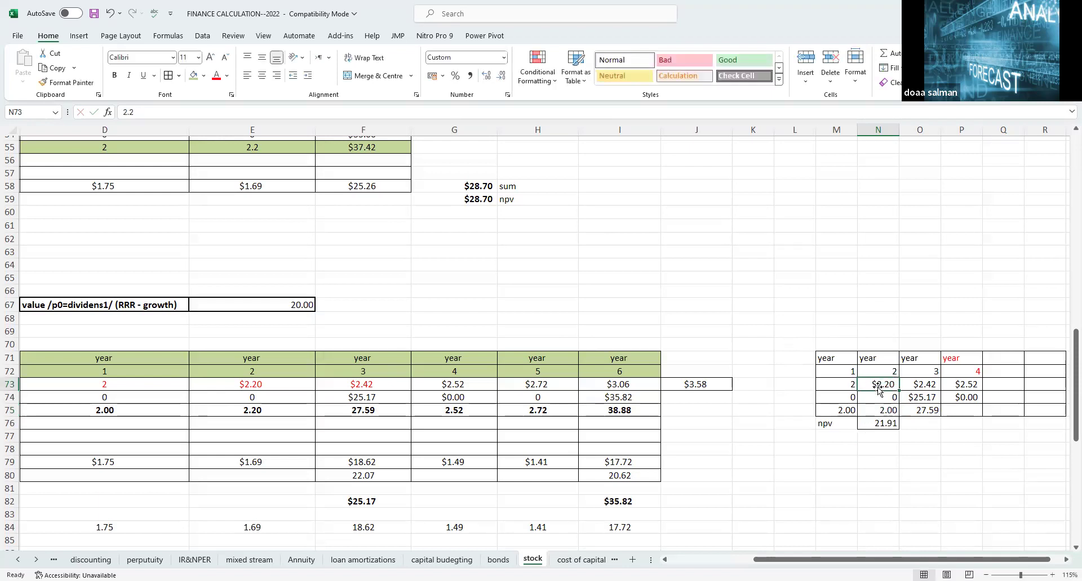
pyautogui.press('Down')
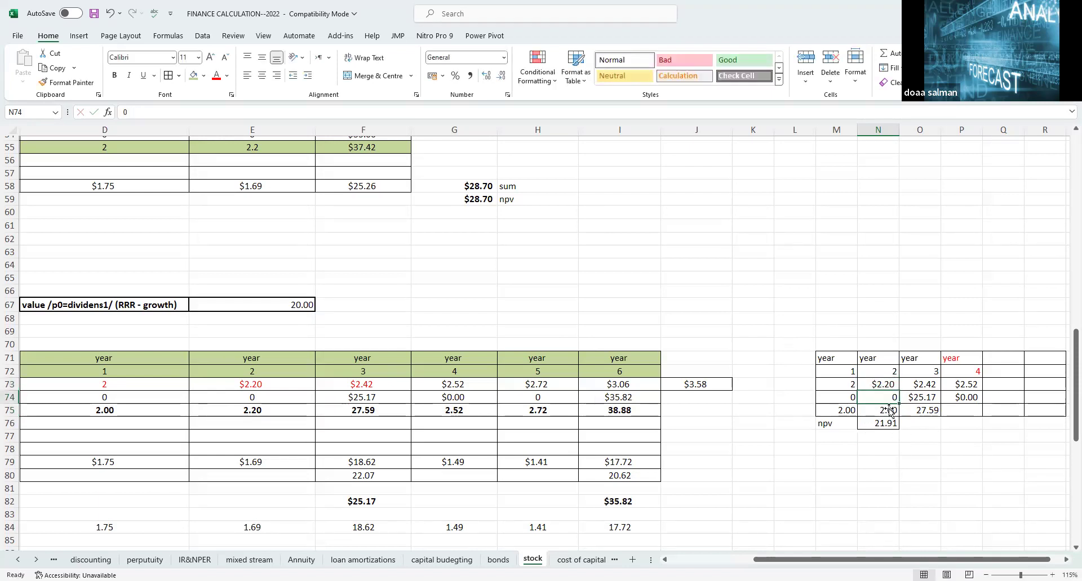
# - Correct the year 2 total in N75 so it refers to the year 2 dividend, =N73
pyautogui.click(889, 414)
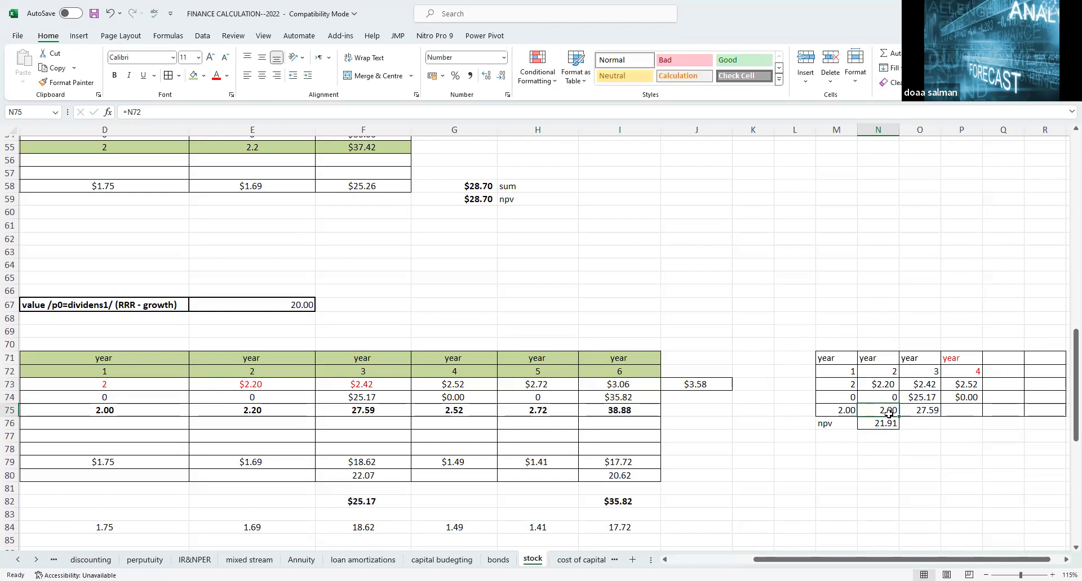
pyautogui.doubleClick(888, 413)
pyautogui.click(886, 375)
pyautogui.click(885, 387)
pyautogui.press('Return')
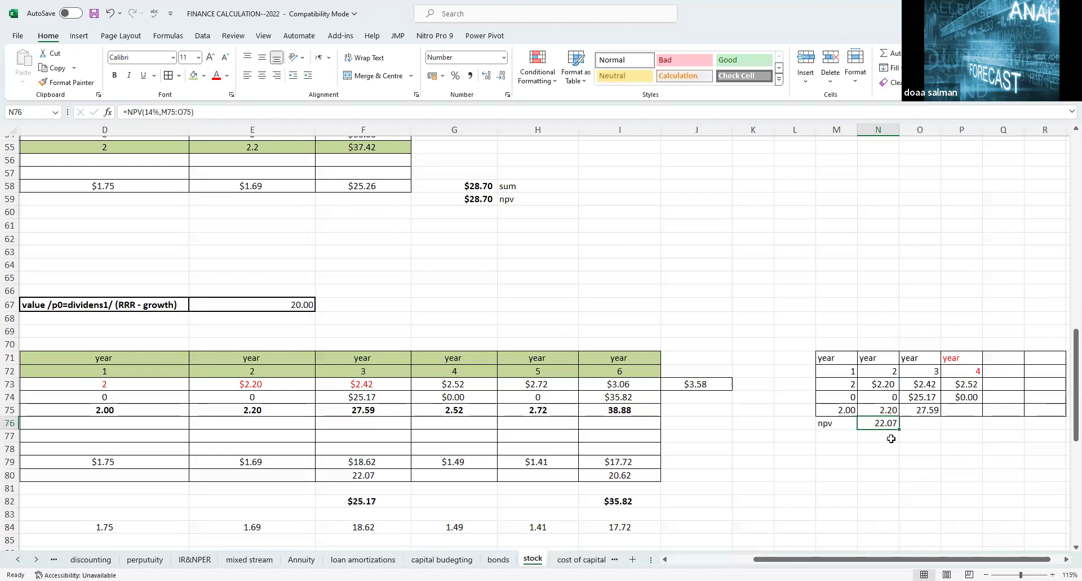
# - Colour the net present value in N76 red and fill the matching present value sum in F80 green
pyautogui.click(216, 77)
pyautogui.click(347, 480)
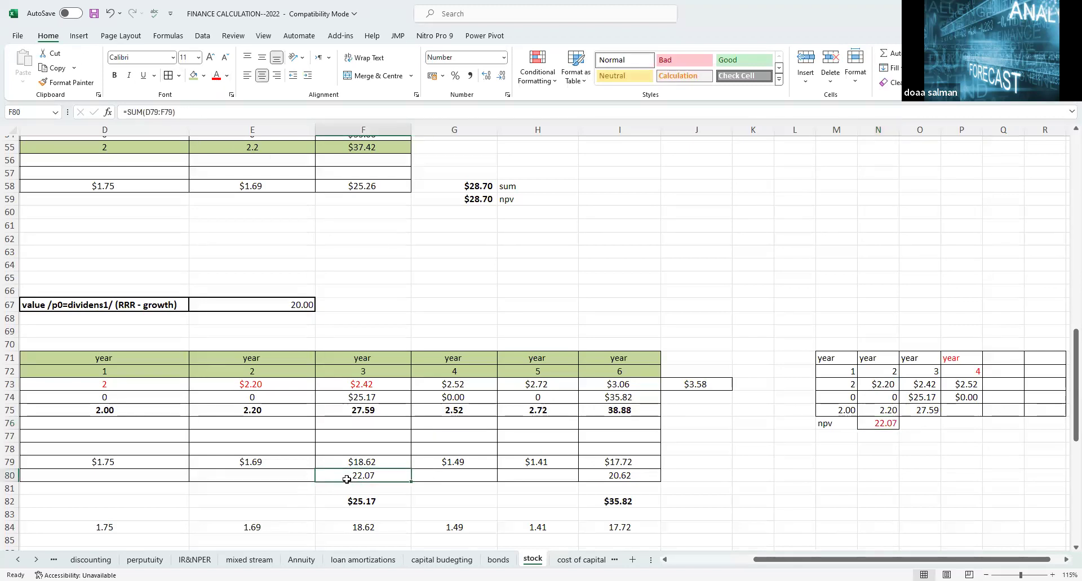
pyautogui.click(192, 76)
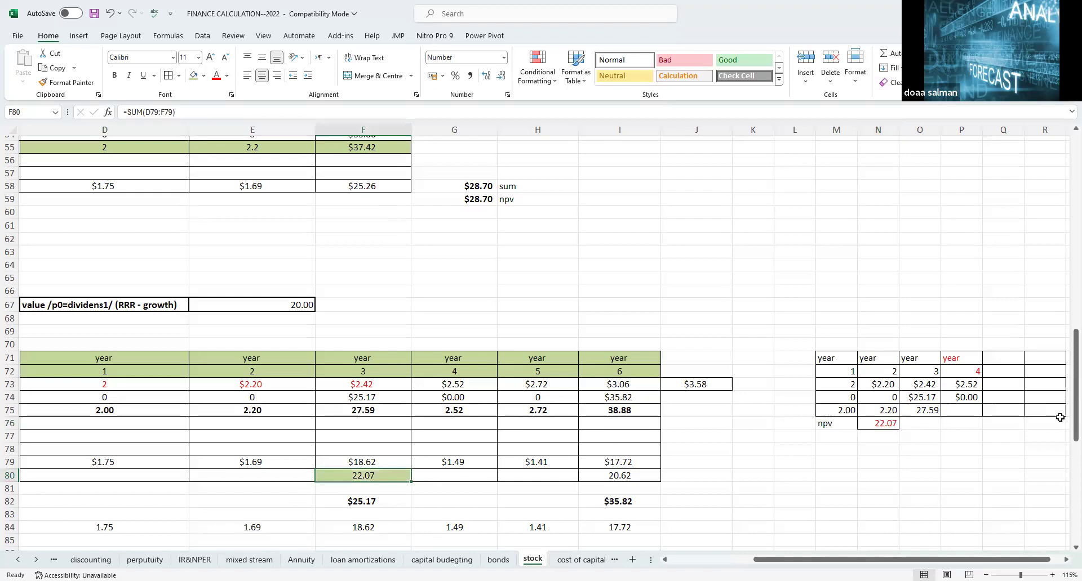
pyautogui.click(876, 413)
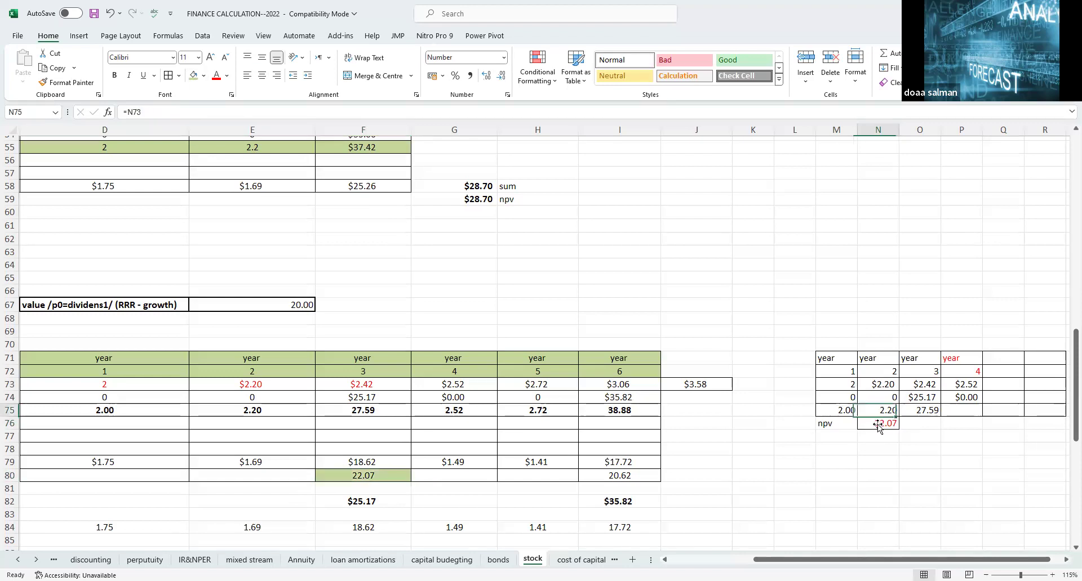
# - Fill the net present value cell N76 with green
pyautogui.click(193, 75)
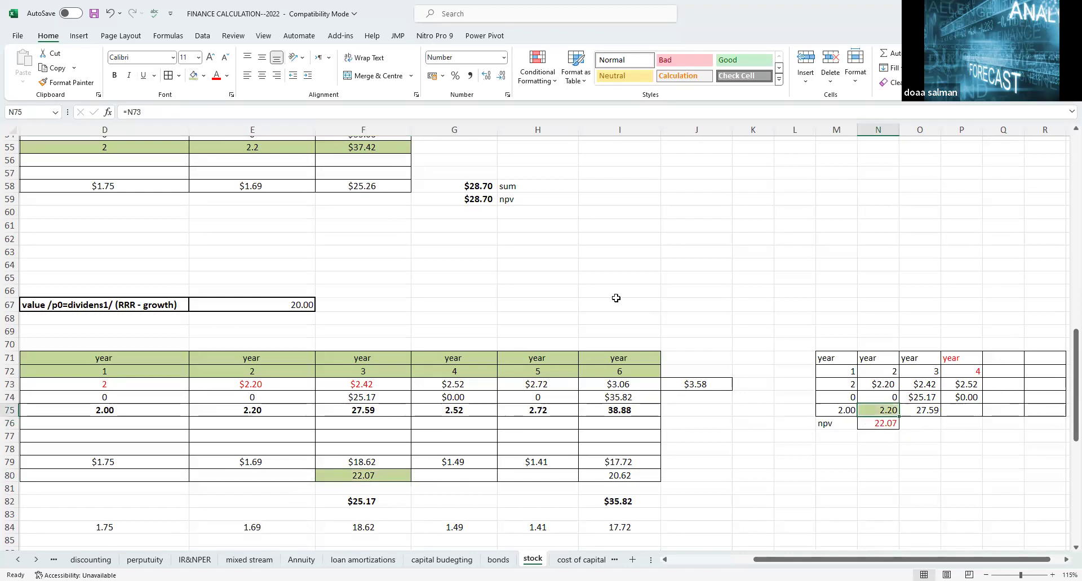
pyautogui.hotkey('ctrl', 'z')
pyautogui.moveTo(873, 417); pyautogui.dragTo(872, 425)
pyautogui.press('Escape')
pyautogui.click(870, 426)
pyautogui.click(192, 76)
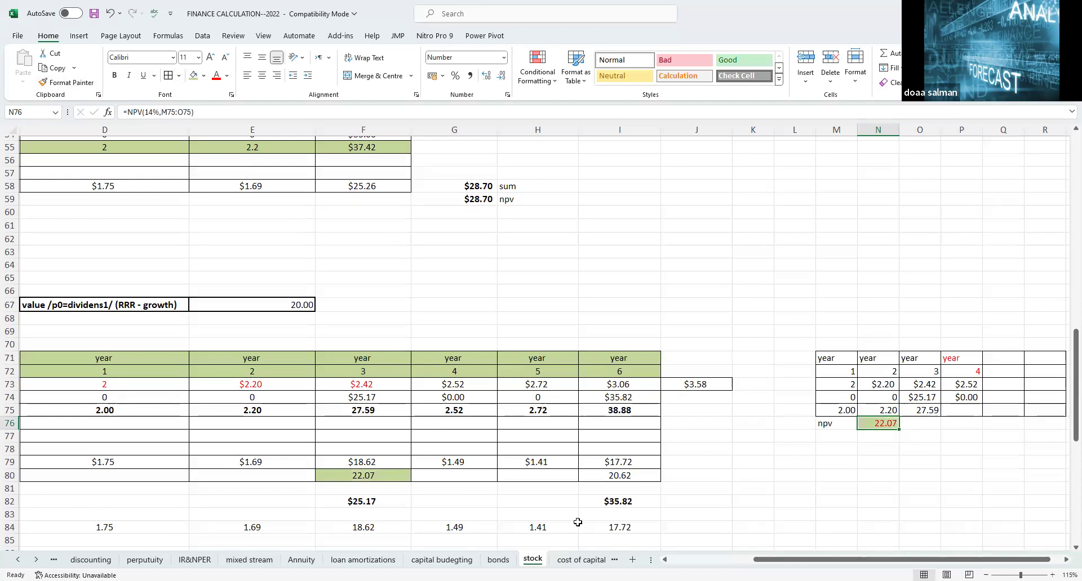
pyautogui.click(711, 476)
pyautogui.click(448, 354)
pyautogui.moveTo(462, 419); pyautogui.dragTo(658, 487)
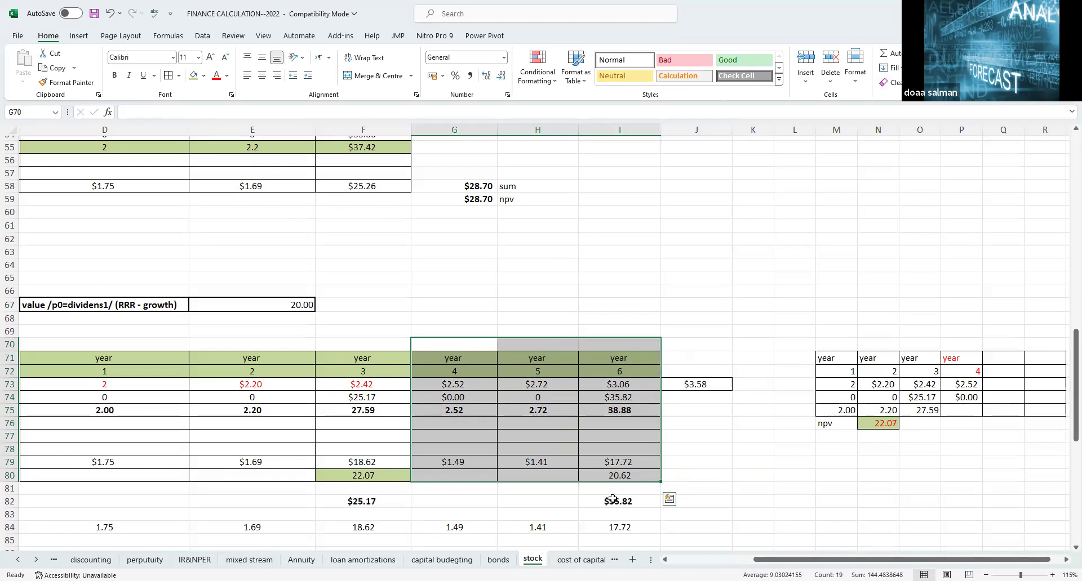
pyautogui.click(377, 386)
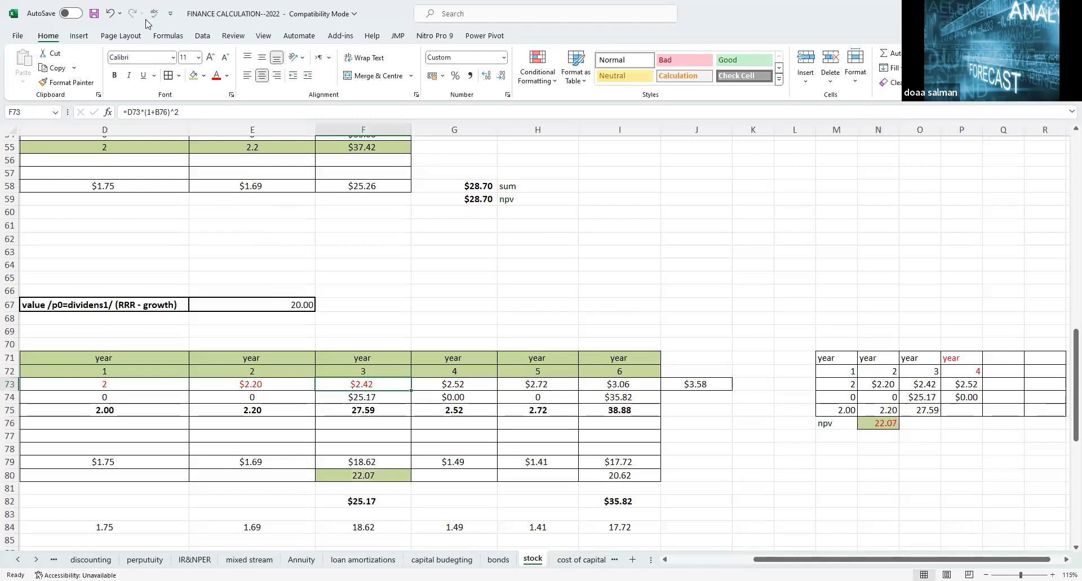
# - Draw a straight arrow from the year 4 header in G72 to the year 3 selling price in F74
pyautogui.click(76, 37)
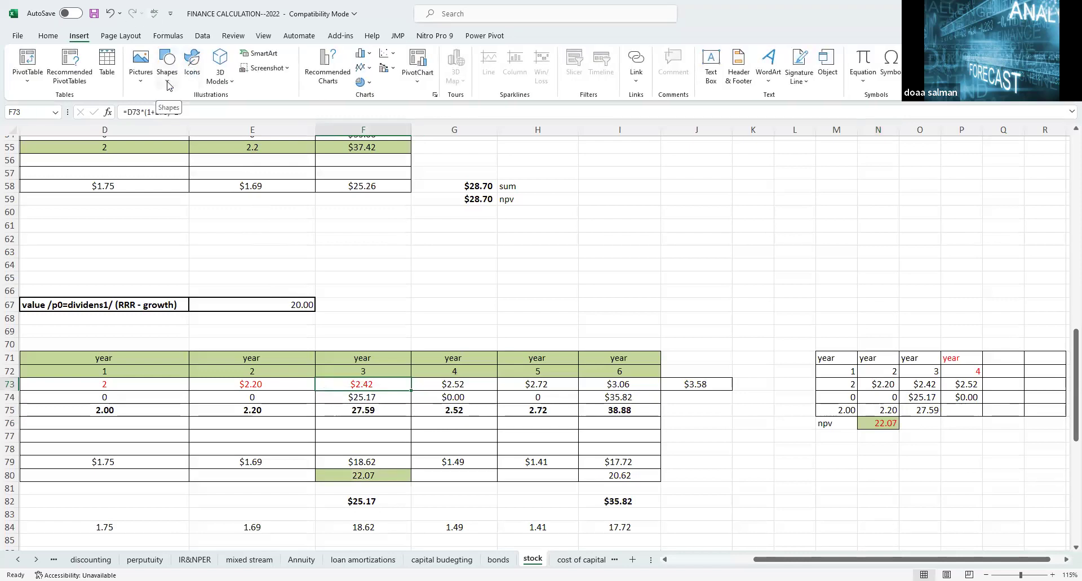
pyautogui.click(167, 83)
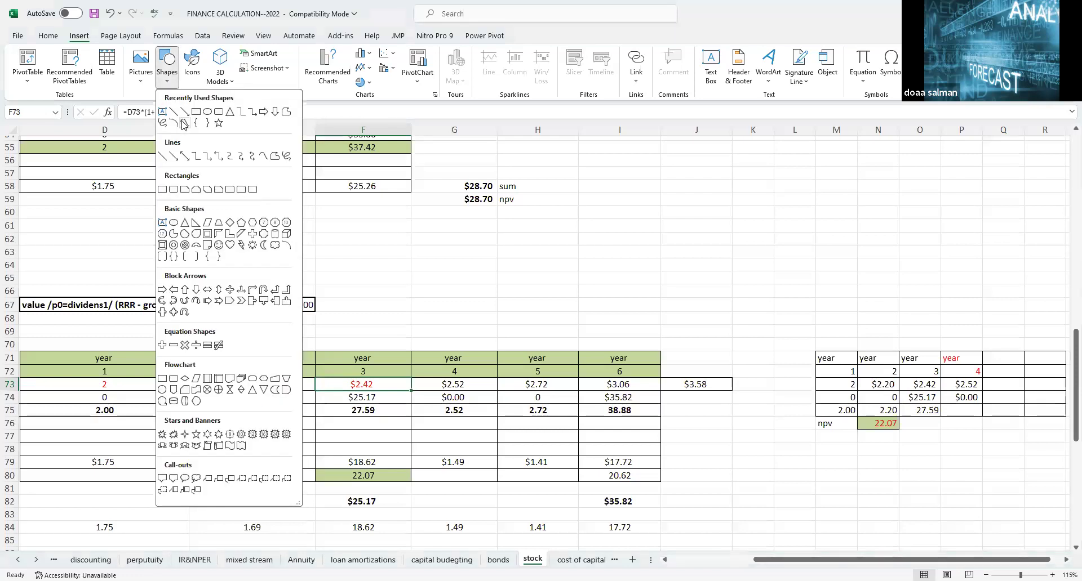
pyautogui.moveTo(438, 372); pyautogui.dragTo(388, 405)
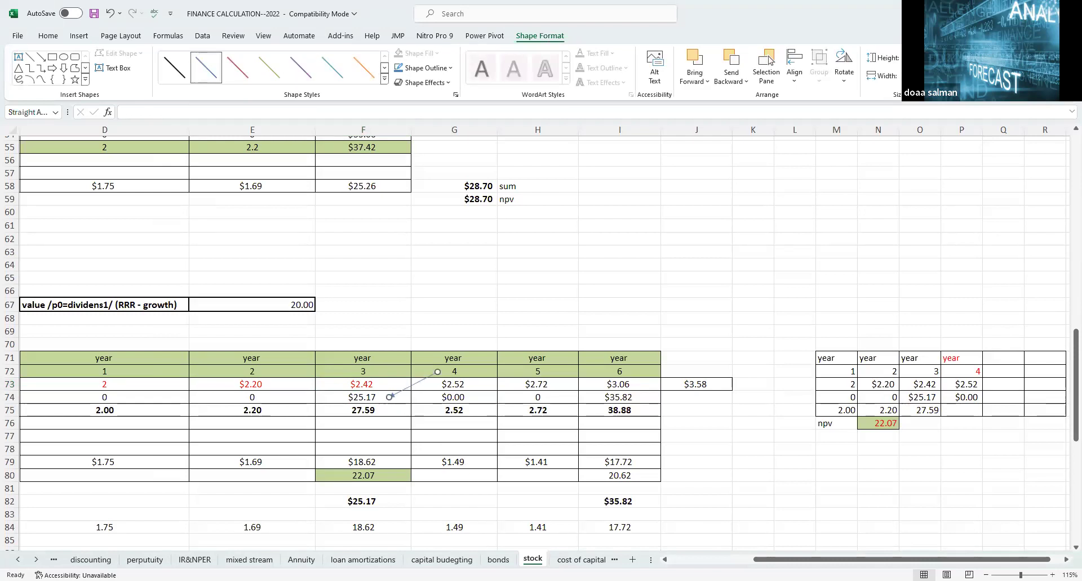
# - Enter xxx as the selling price in B92 of the second variable-growth stock example
pyautogui.moveTo(783, 559); pyautogui.dragTo(699, 559)
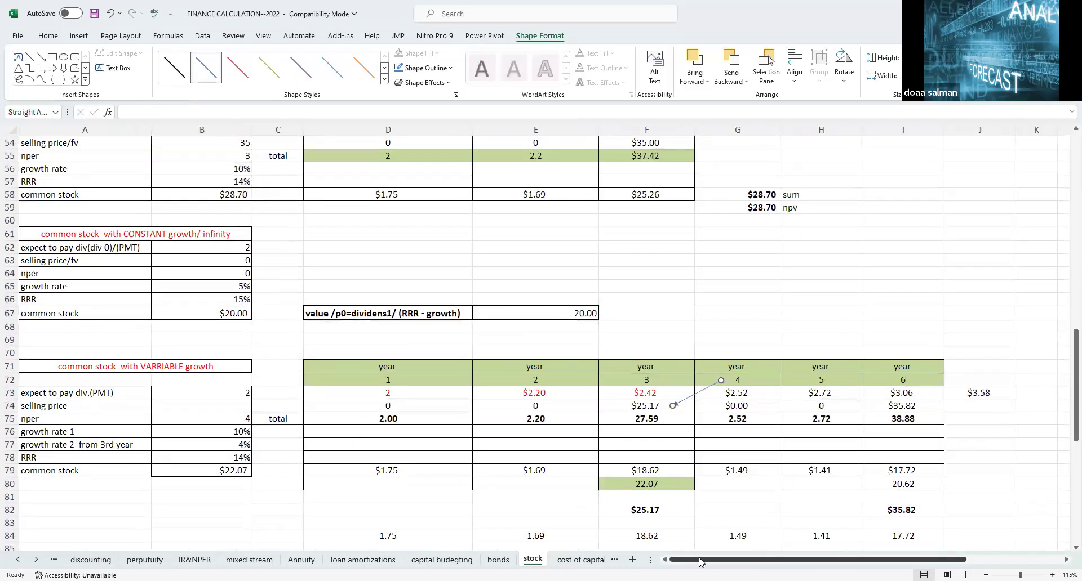
pyautogui.scroll(-1, 699, 561)
pyautogui.scroll(-6, 699, 561)
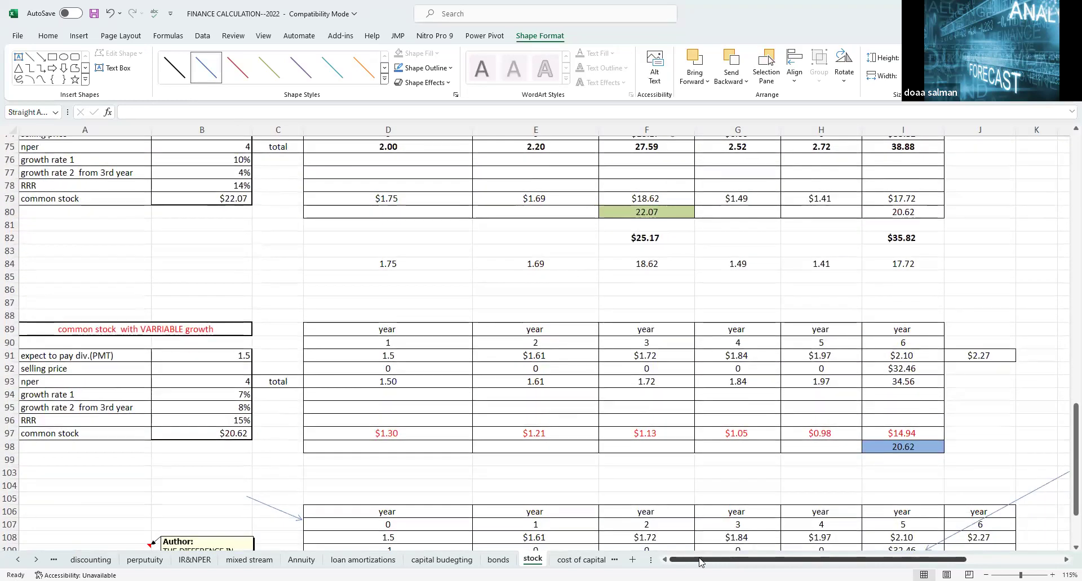
pyautogui.click(58, 357)
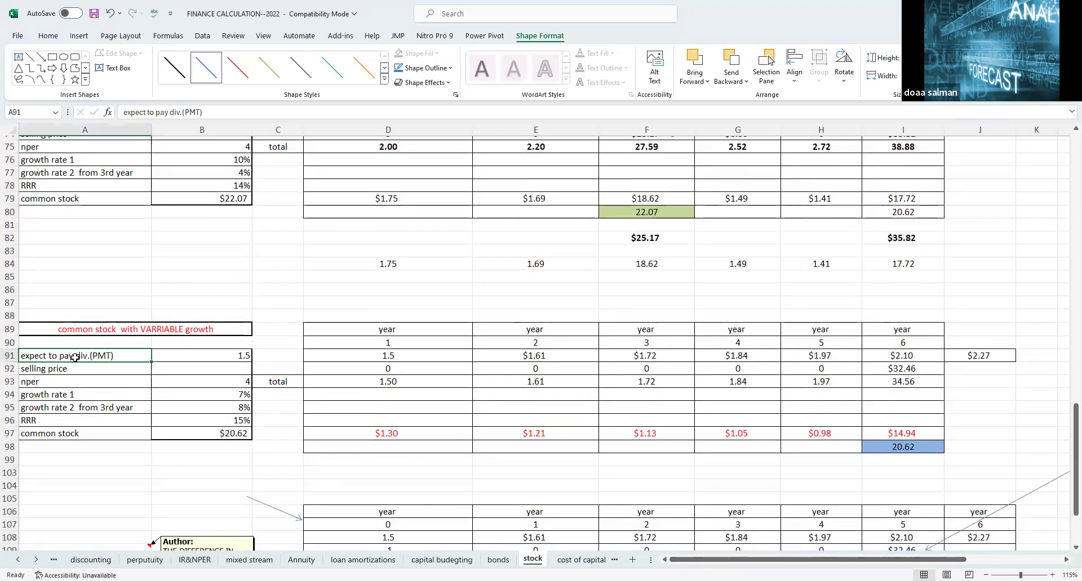
pyautogui.click(233, 358)
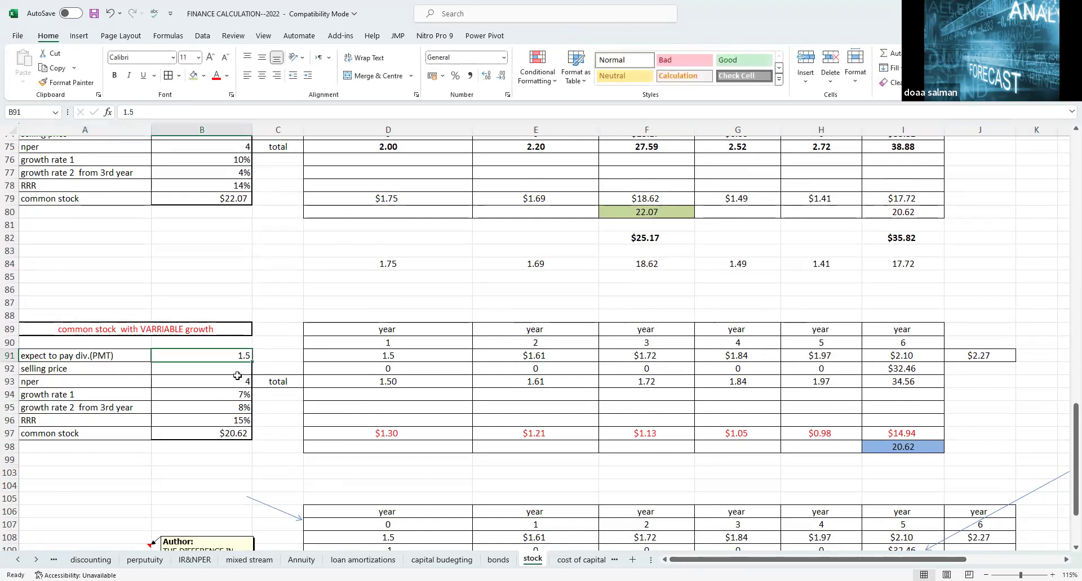
pyautogui.click(237, 378)
pyautogui.click(235, 367)
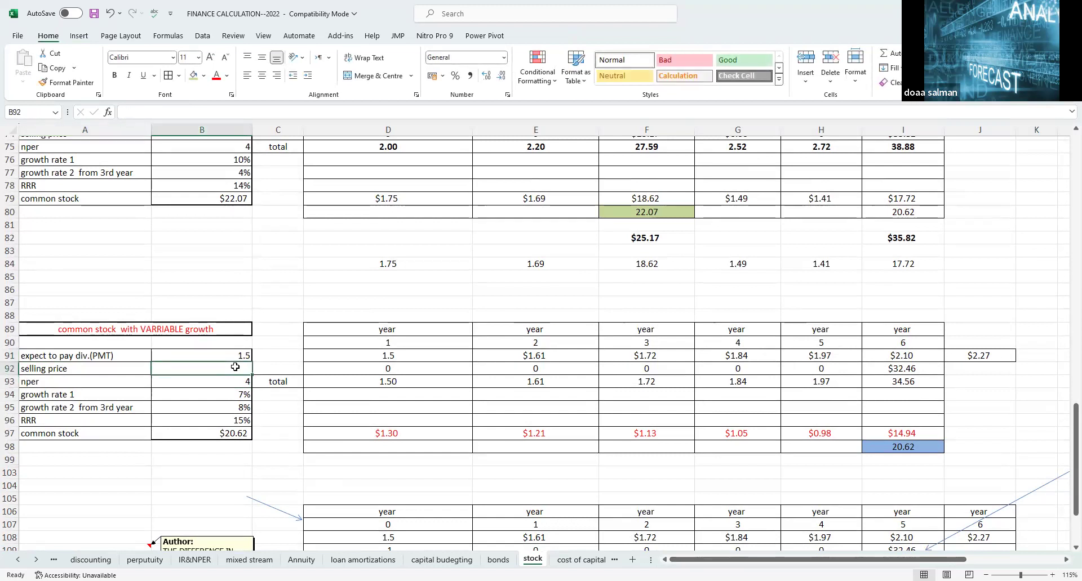
pyautogui.write('xx')
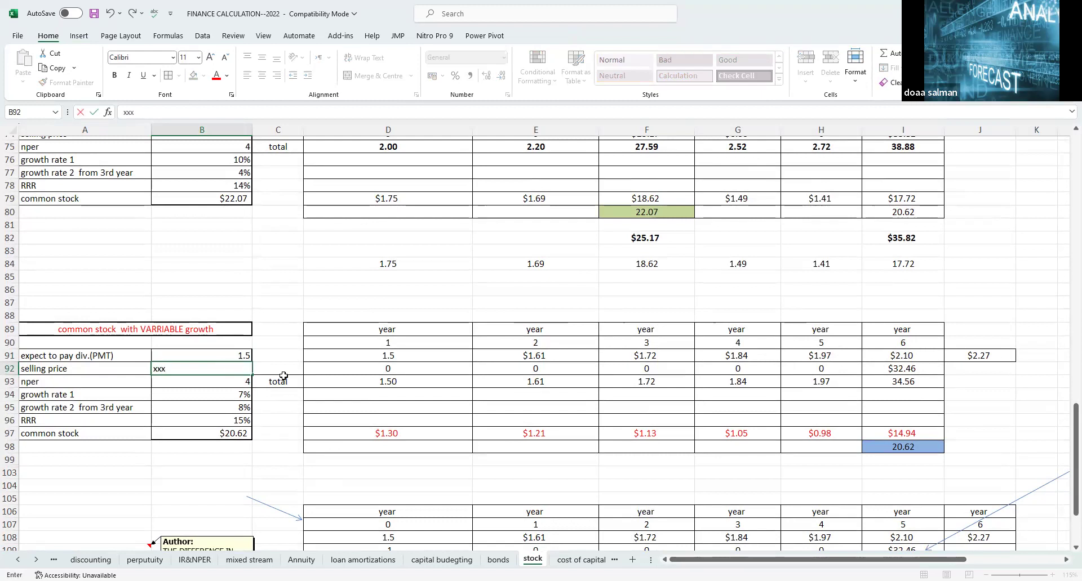
pyautogui.write('x')
pyautogui.click(277, 366)
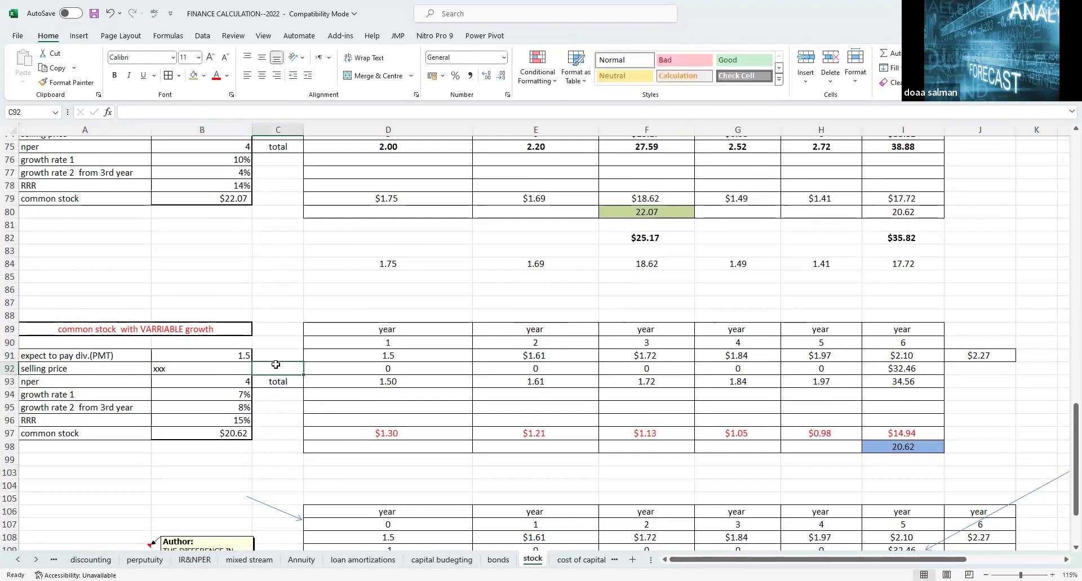
# - Examine how the year 1 to year 4 dividends in D91:G91 are built from the expected dividend and growth rate 1
pyautogui.click(227, 382)
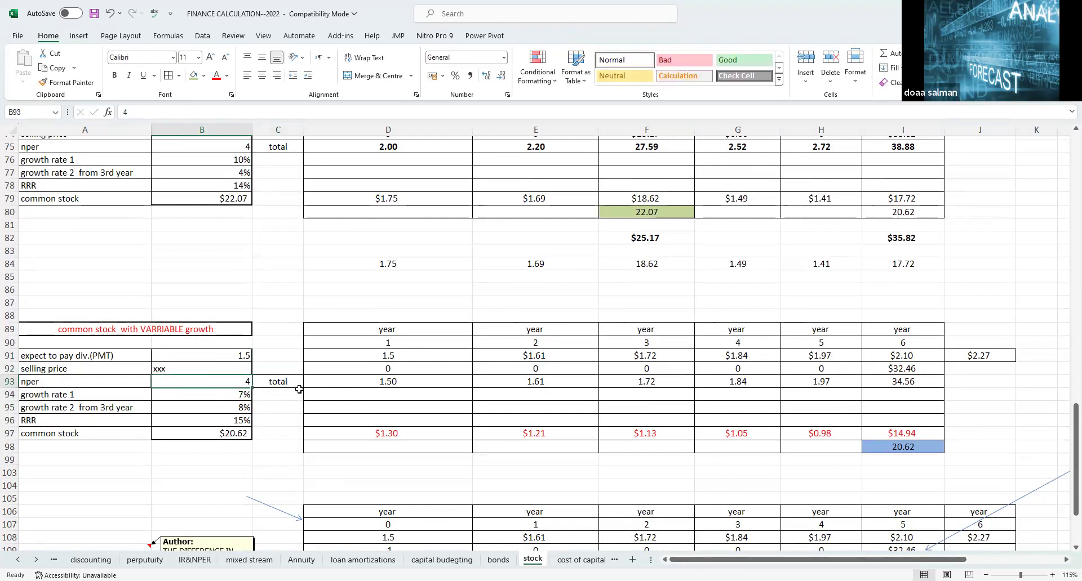
pyautogui.click(394, 352)
pyautogui.click(555, 459)
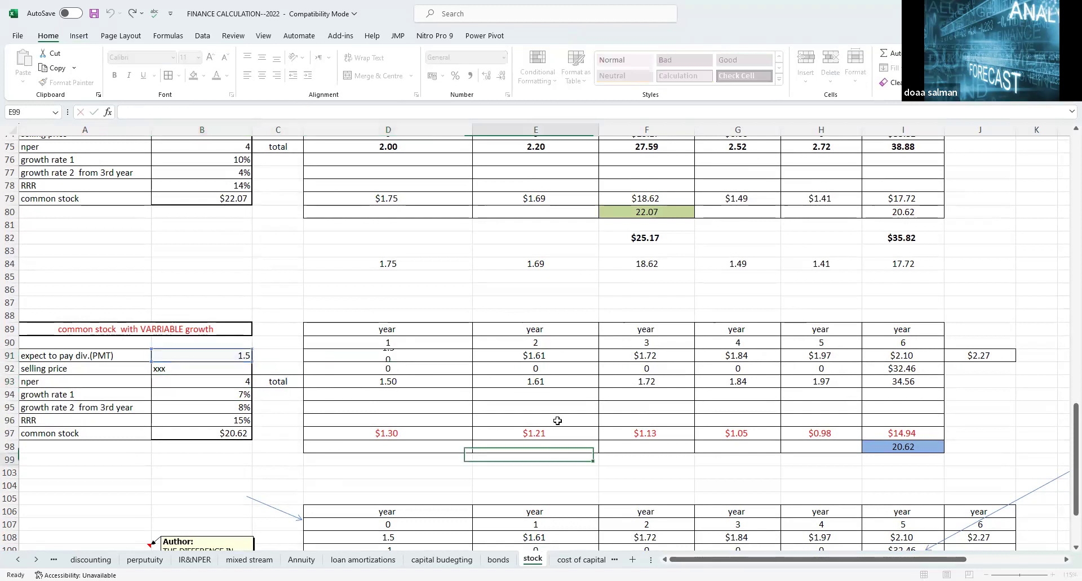
pyautogui.click(559, 355)
pyautogui.click(273, 109)
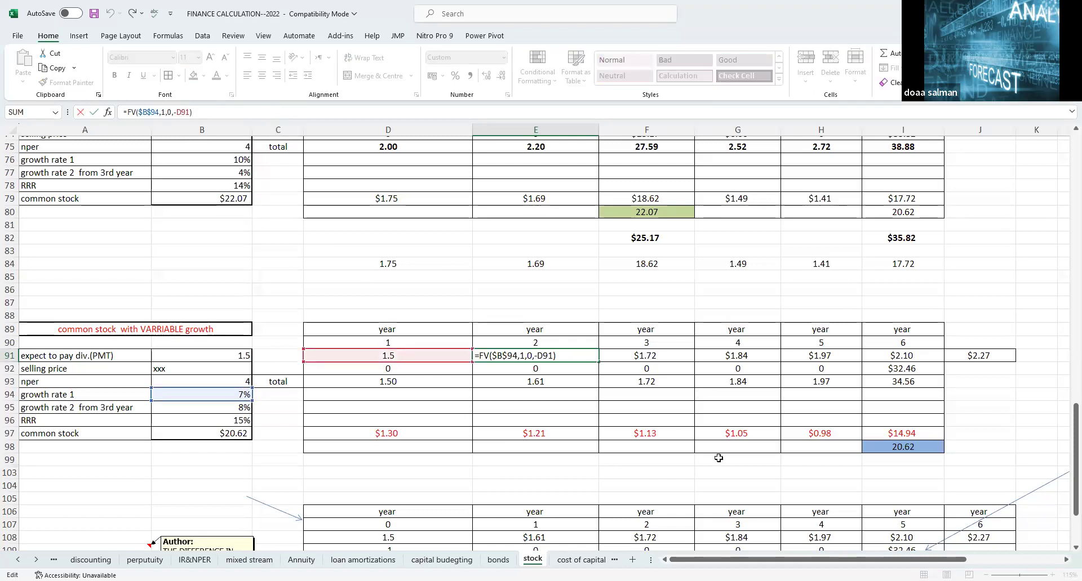
pyautogui.click(679, 448)
pyautogui.click(631, 358)
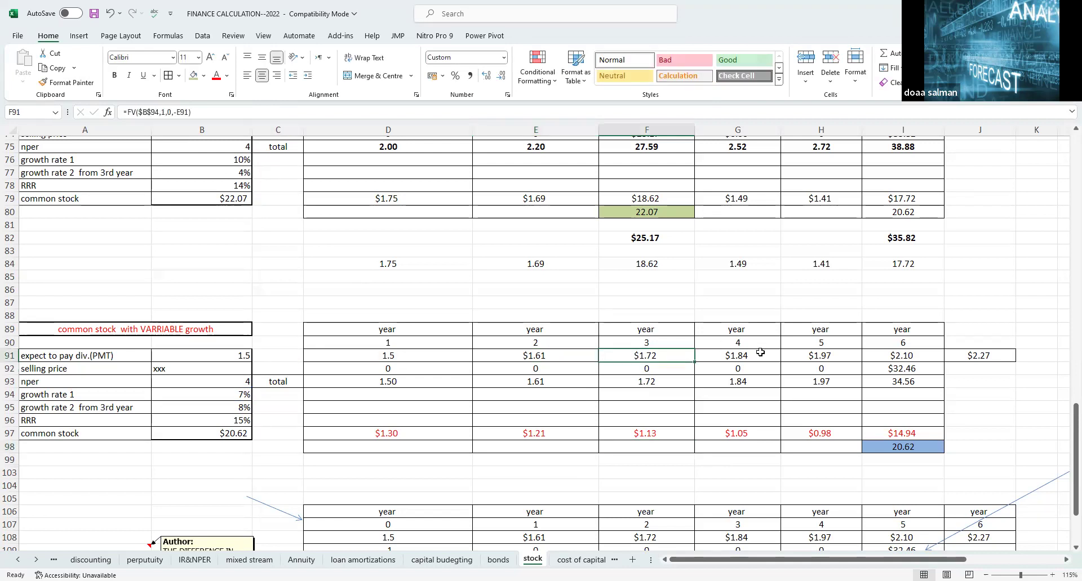
pyautogui.click(219, 110)
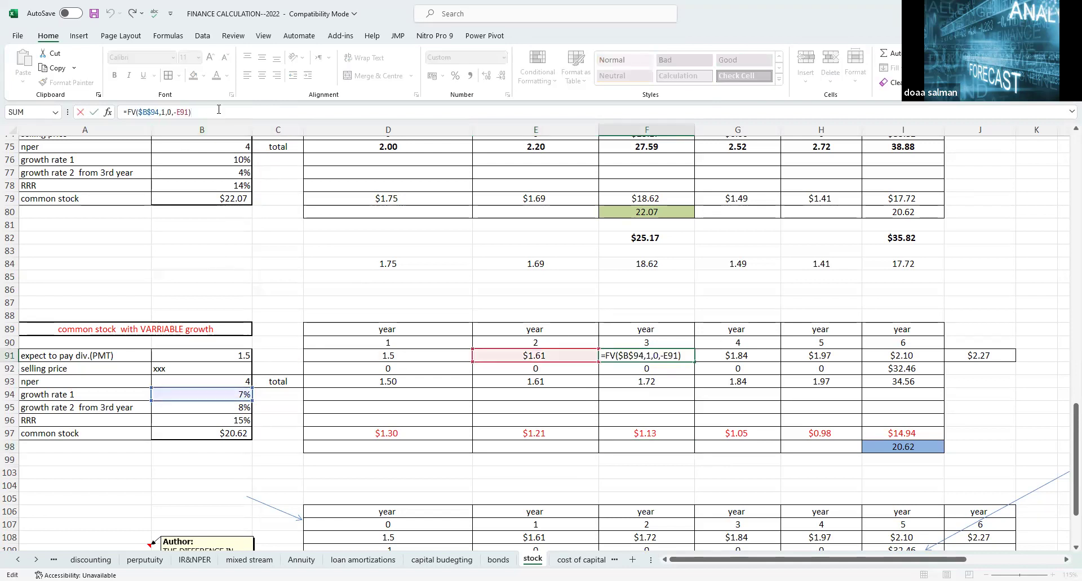
pyautogui.click(687, 451)
pyautogui.click(744, 355)
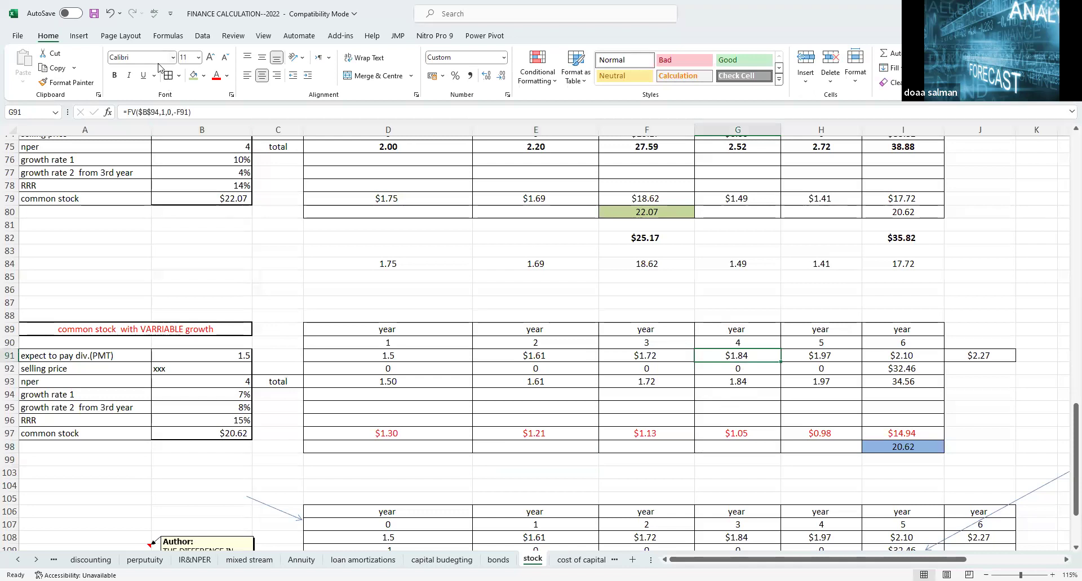
pyautogui.click(239, 114)
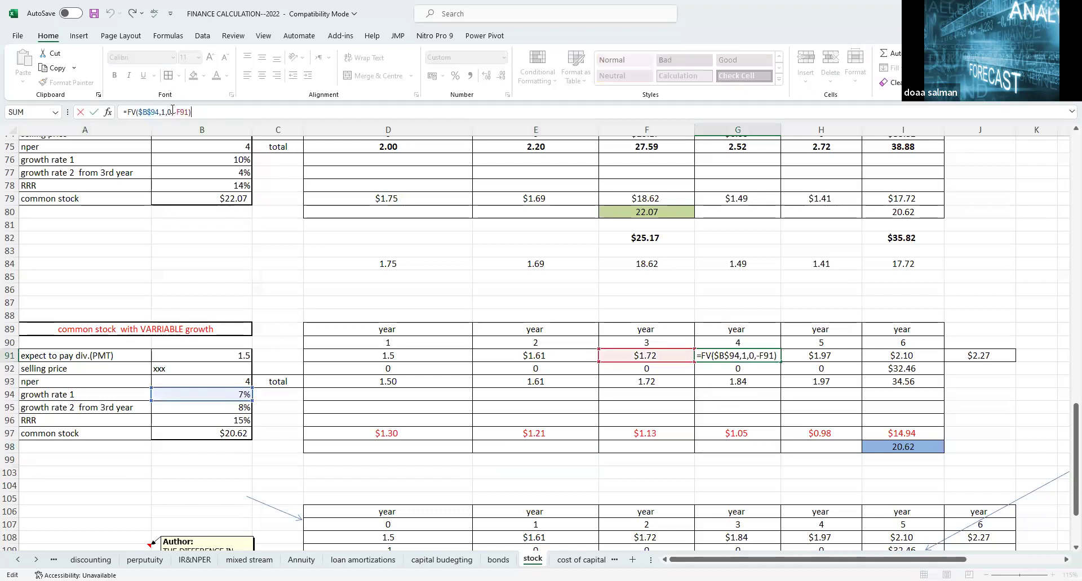
pyautogui.press('Escape')
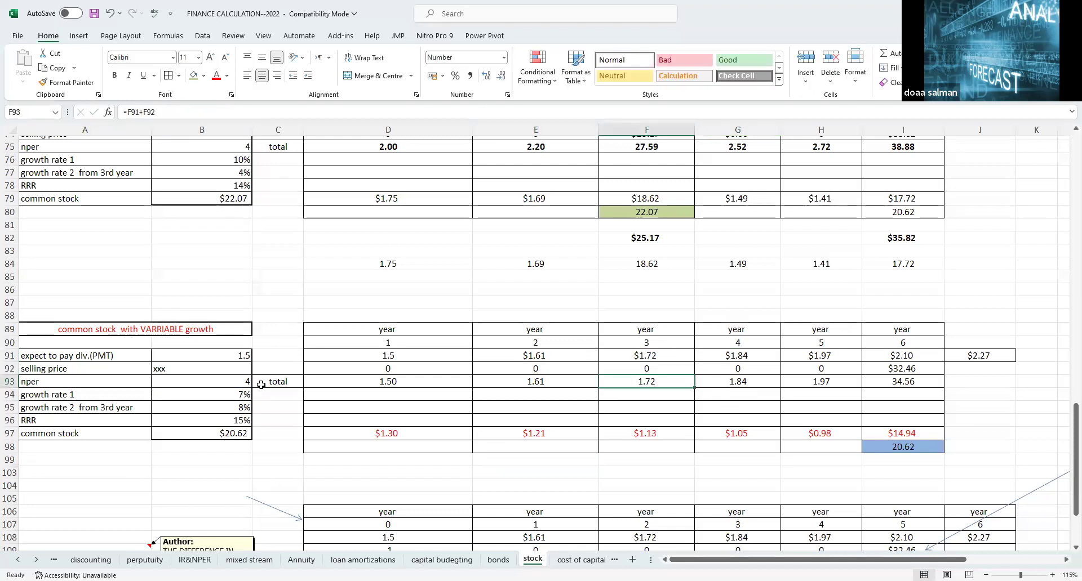
# - Check the year 3 total formula in F93 and the references in the year 5 dividend formula in H91
pyautogui.click(377, 112)
pyautogui.click(812, 434)
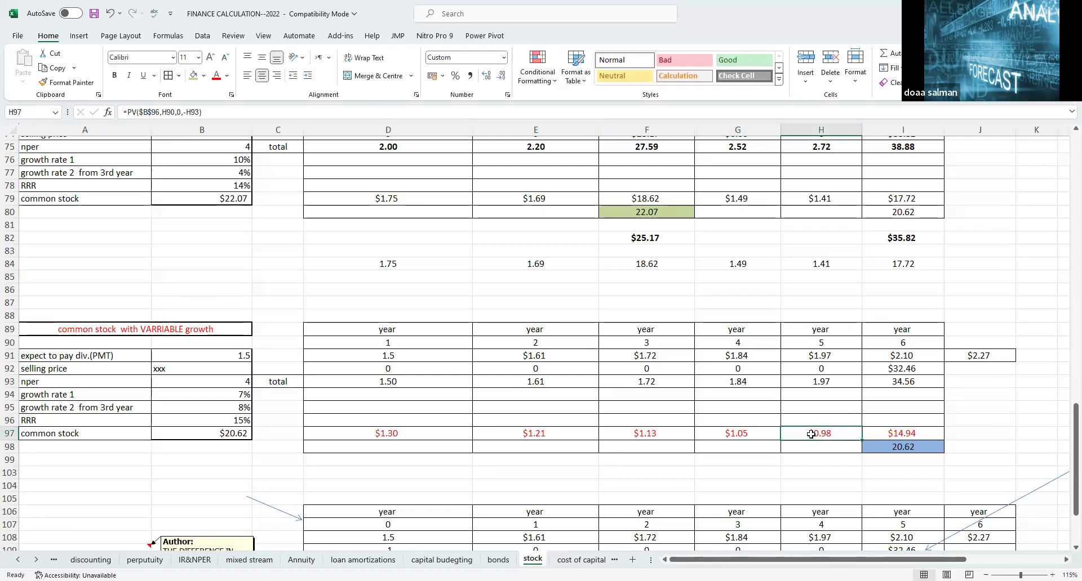
pyautogui.click(829, 355)
pyautogui.click(326, 108)
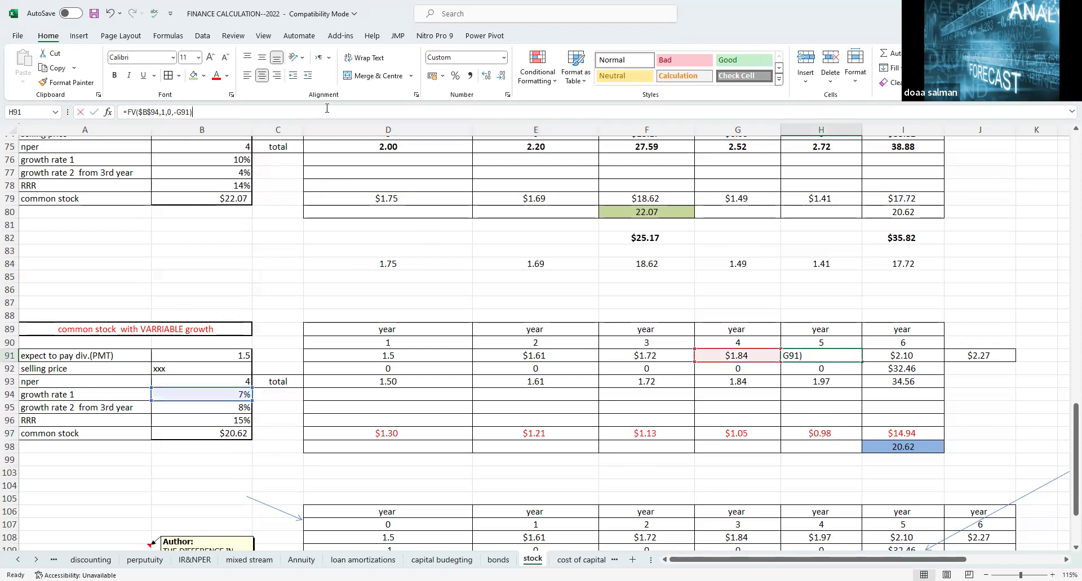
pyautogui.click(784, 460)
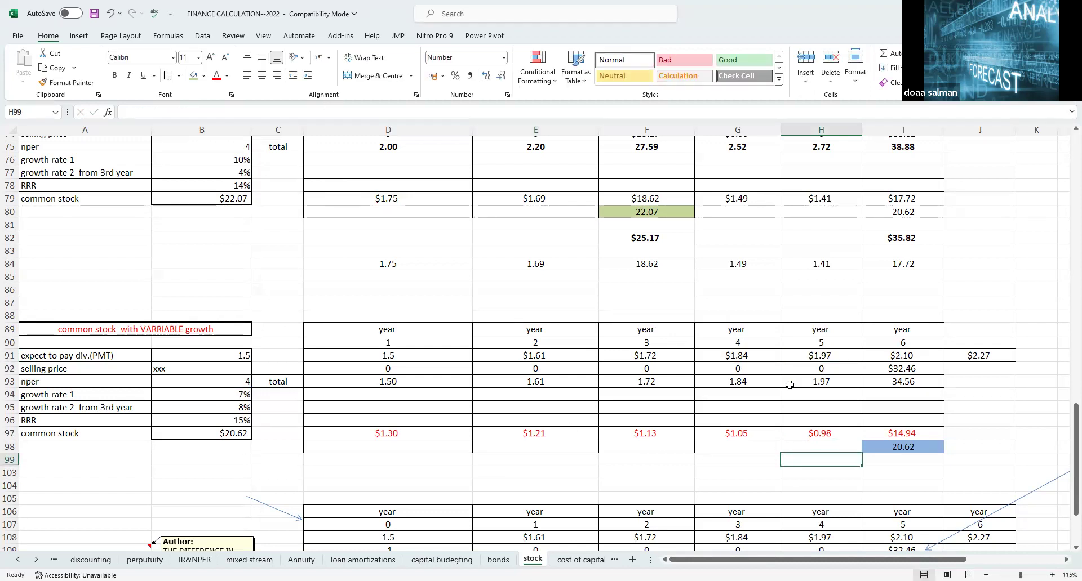
pyautogui.click(817, 358)
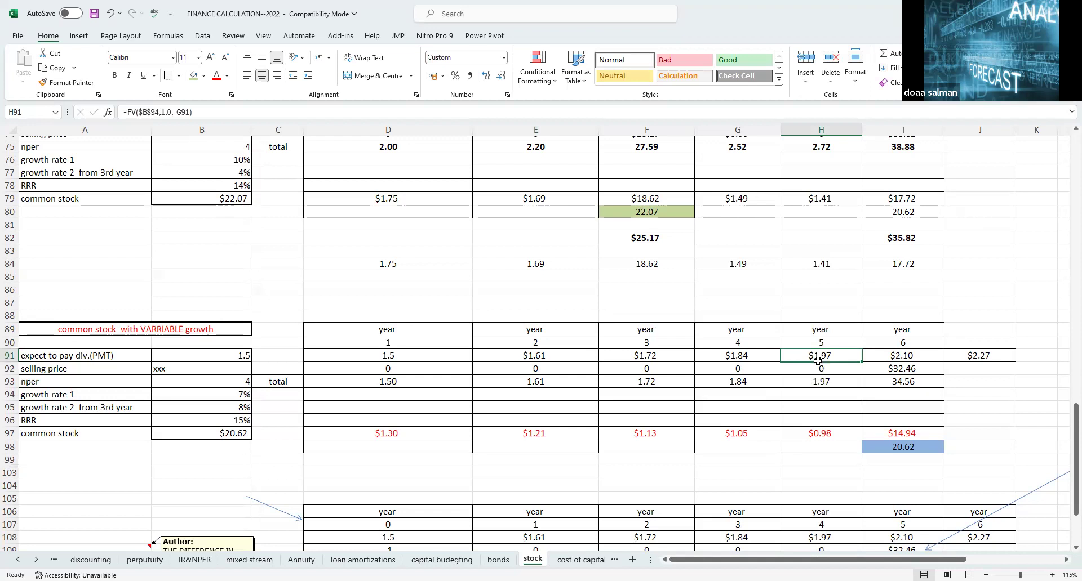
pyautogui.click(238, 113)
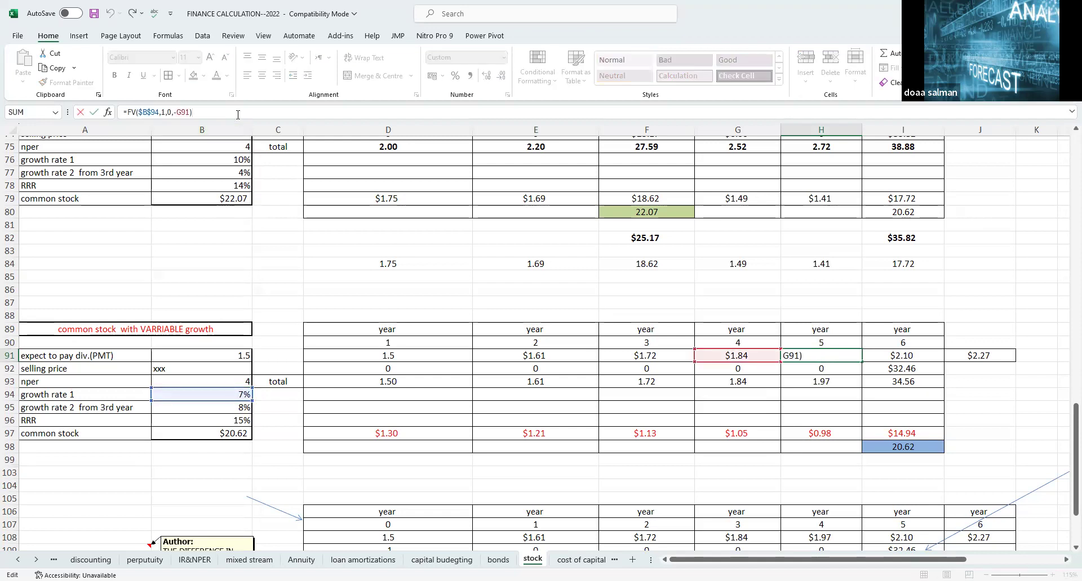
pyautogui.click(788, 447)
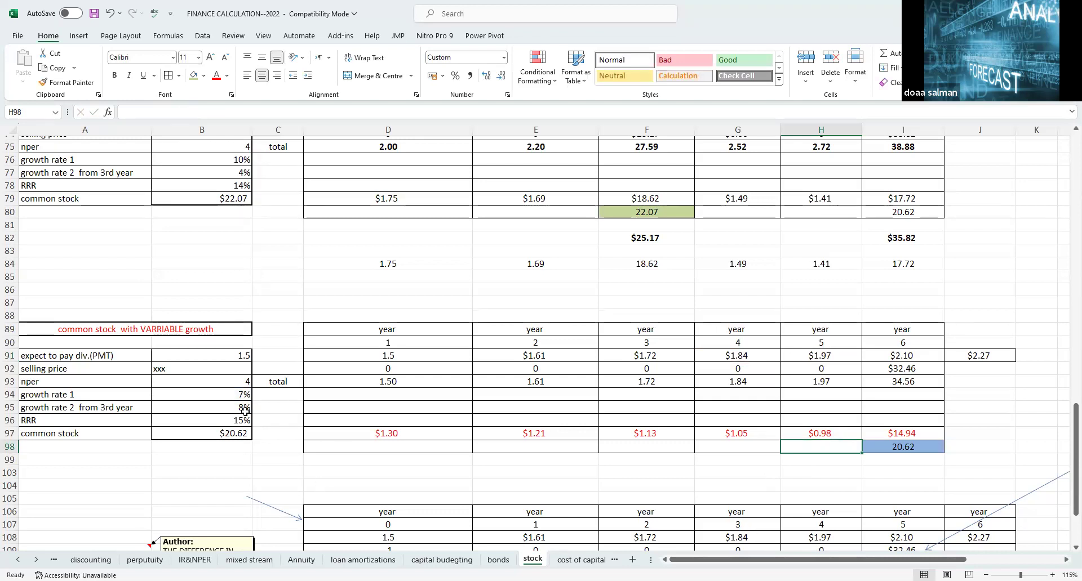
# - Review the dividend formulas again across years 1 to 5, from D91 to H91
pyautogui.click(393, 340)
pyautogui.click(414, 360)
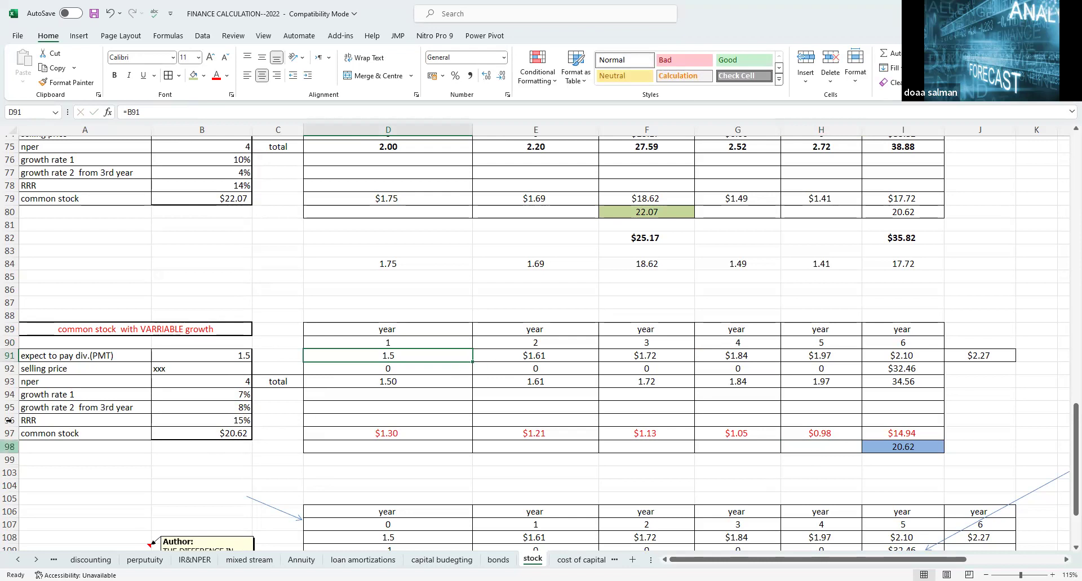
pyautogui.click(521, 357)
pyautogui.click(653, 352)
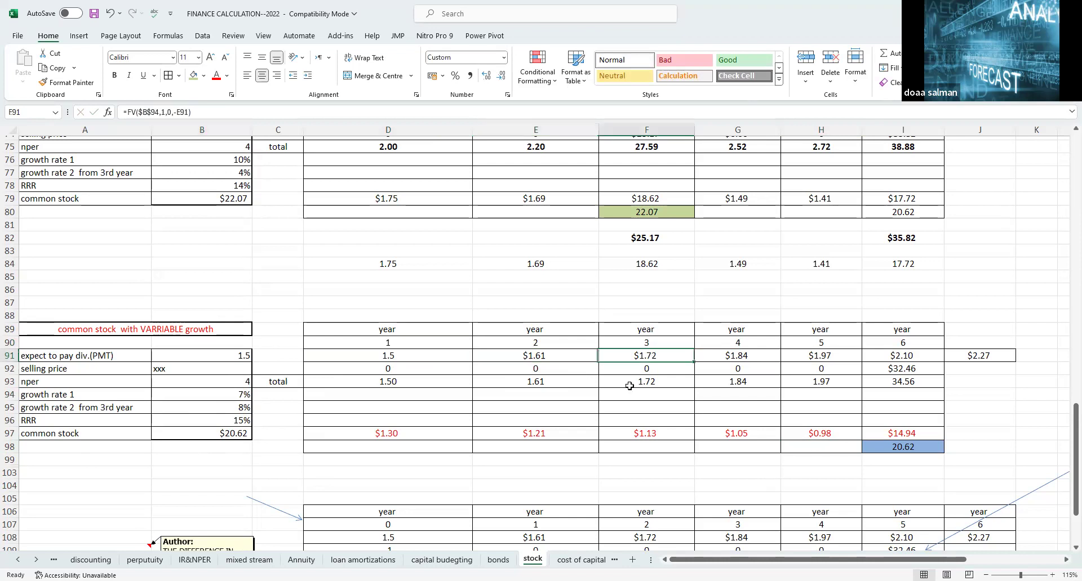
pyautogui.click(740, 356)
pyautogui.click(827, 356)
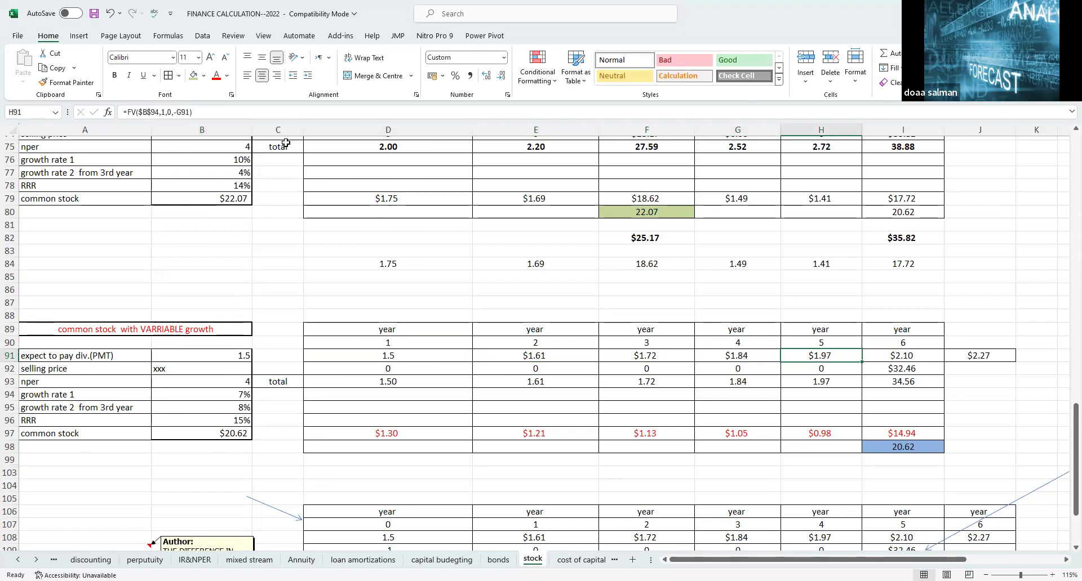
pyautogui.click(285, 112)
pyautogui.click(709, 476)
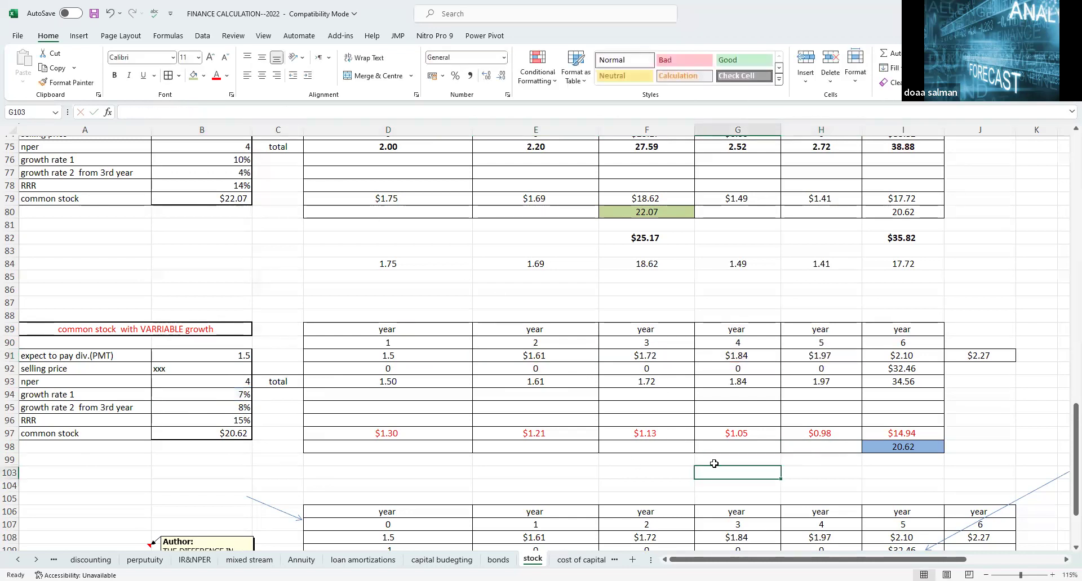
# - Inspect the year 6 dividend formula in I91 and the following year's dividend formula in J91
pyautogui.click(908, 354)
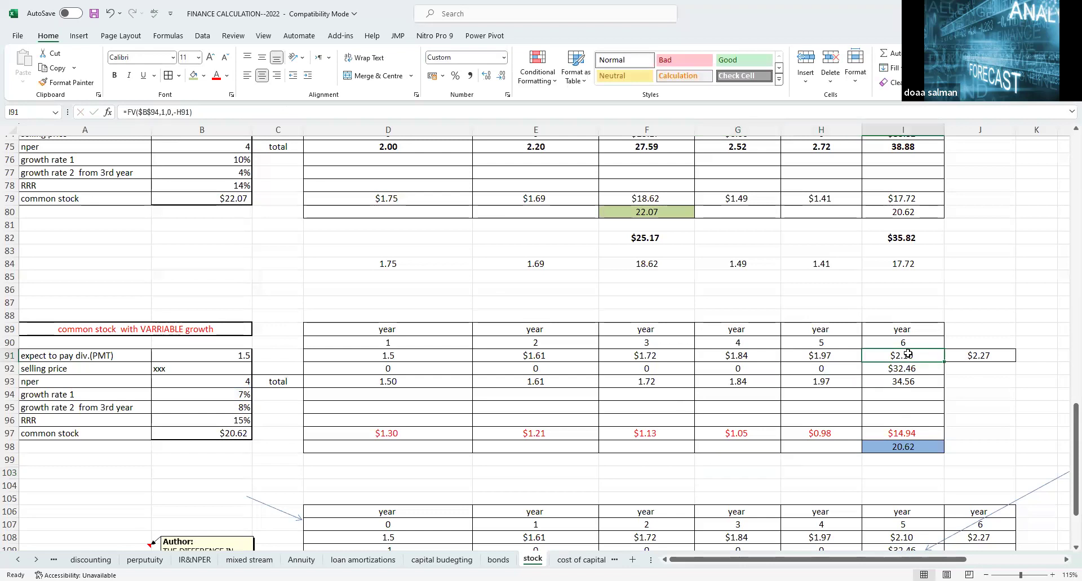
pyautogui.click(247, 110)
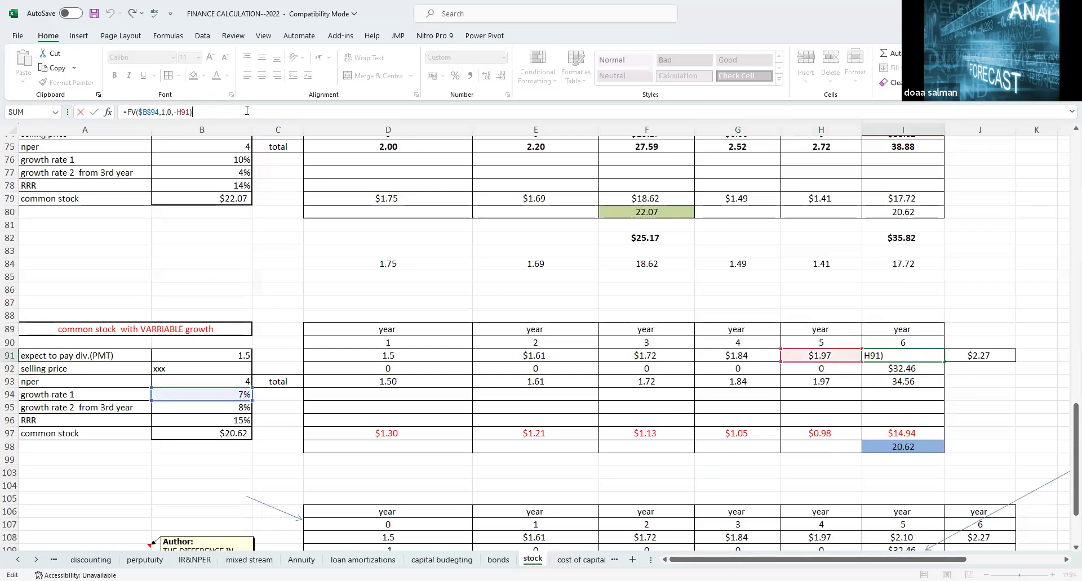
pyautogui.click(906, 411)
pyautogui.click(979, 356)
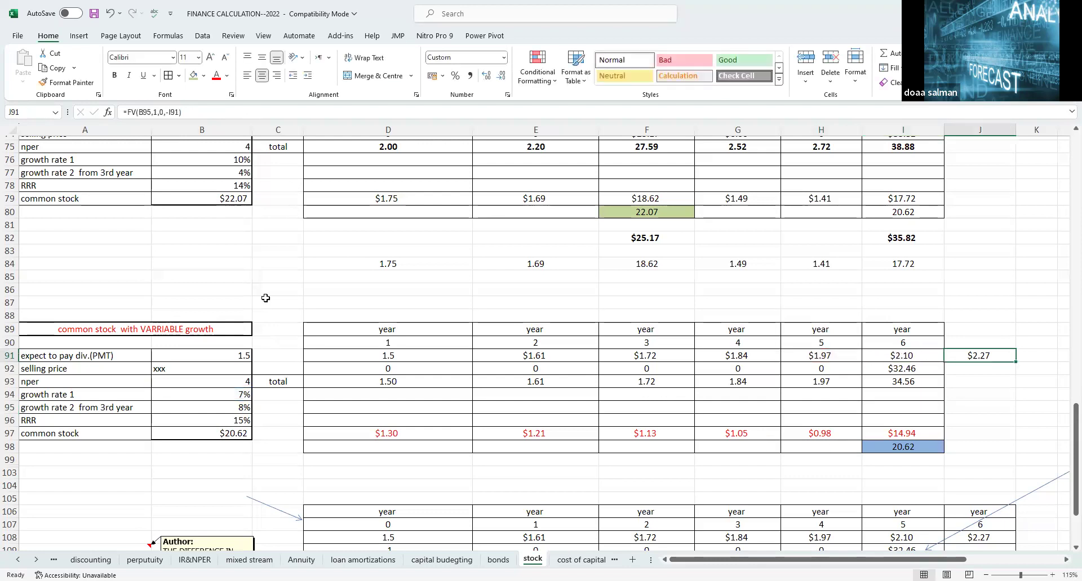
# - Retrace the dividend formulas from year 1 to year 6 in D91:I91 of the second variable-growth example
pyautogui.click(219, 108)
pyautogui.click(738, 486)
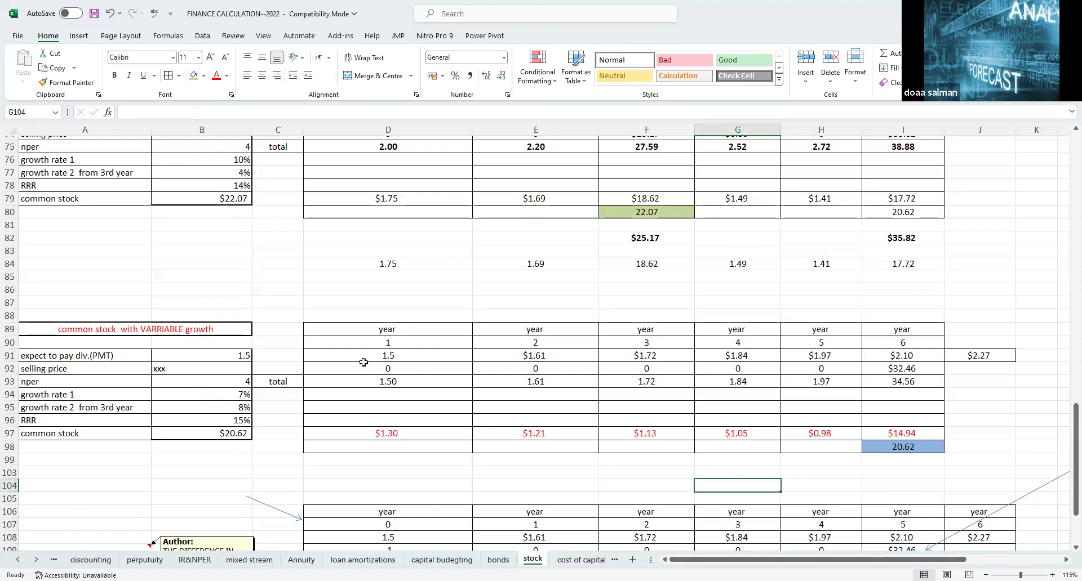
pyautogui.click(416, 355)
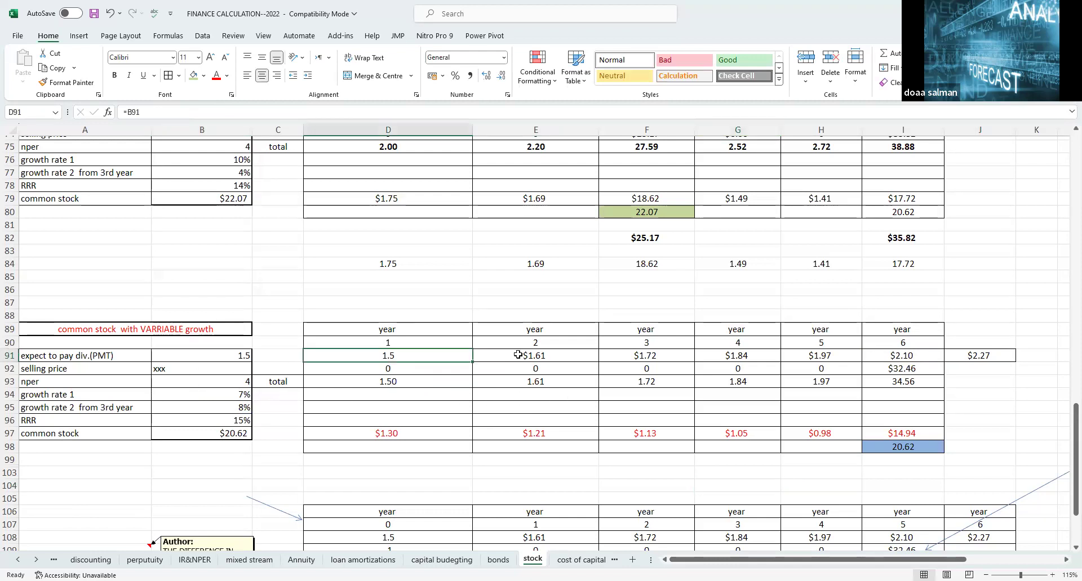
pyautogui.click(518, 354)
pyautogui.click(645, 355)
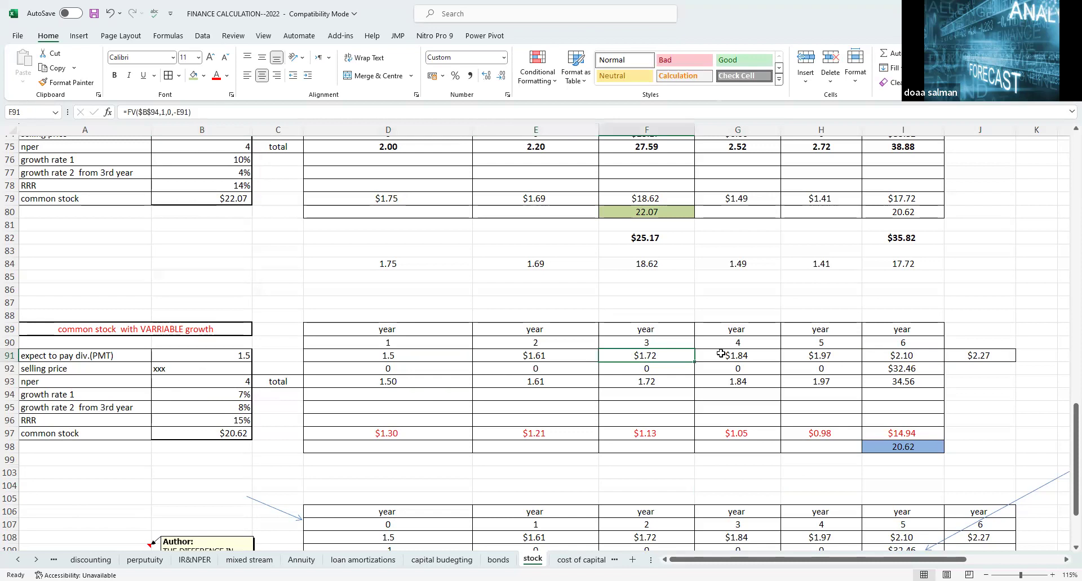
pyautogui.click(744, 354)
pyautogui.click(844, 355)
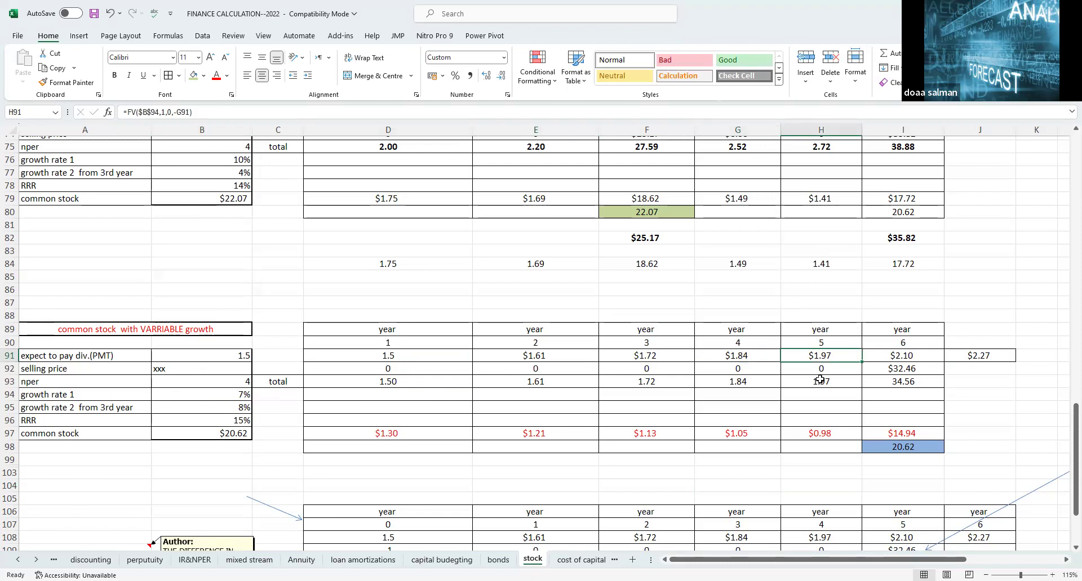
pyautogui.click(903, 353)
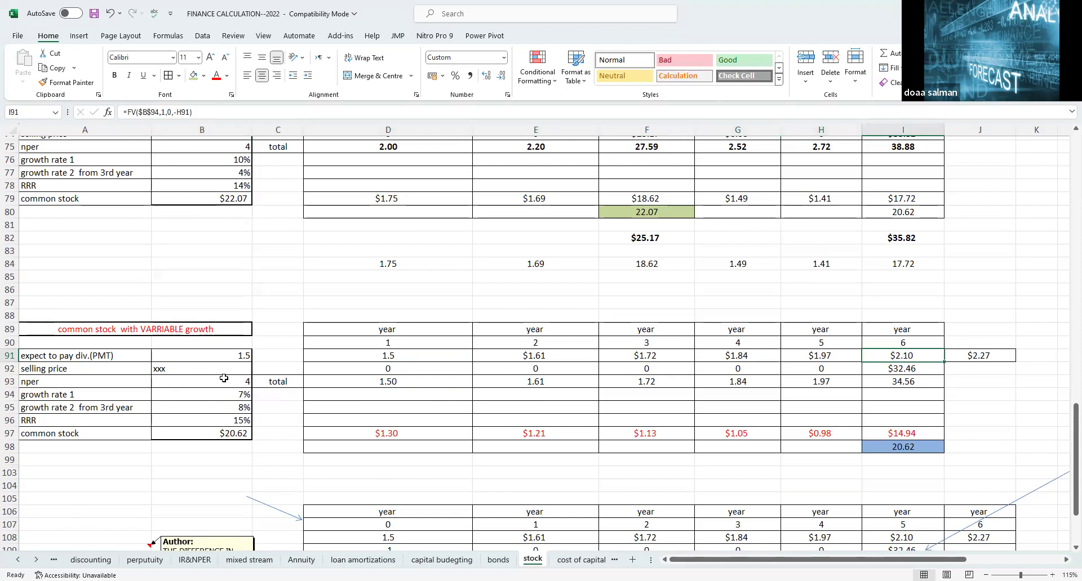
# - Set the nper value in B93 of the second variable-growth example to 5
pyautogui.click(224, 378)
pyautogui.write('5')
pyautogui.click(574, 538)
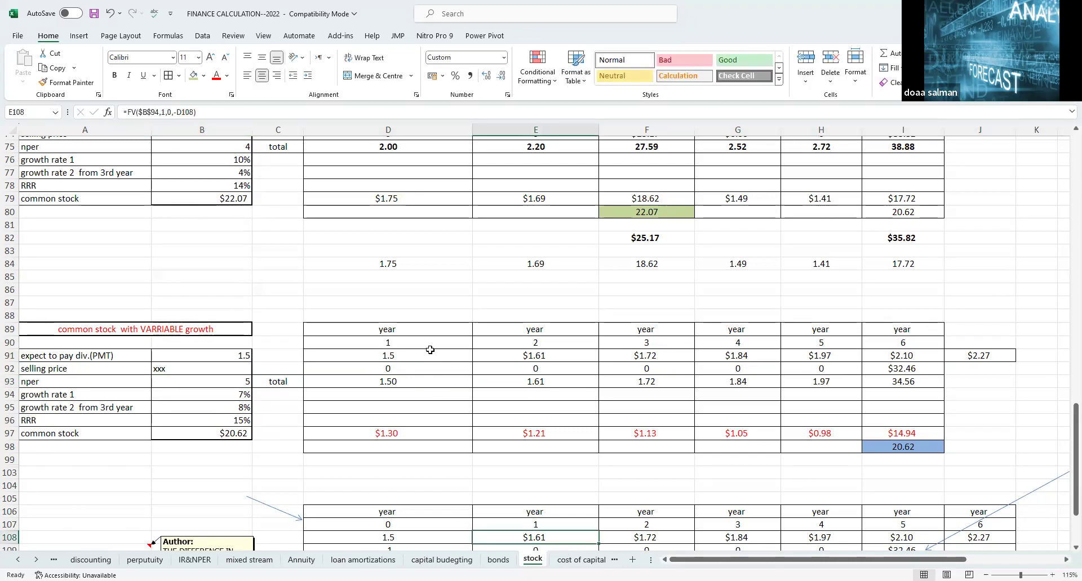
# - Step through the dividends in D91:J91 and check which growth rate and prior dividend the J91 formula references
pyautogui.click(444, 354)
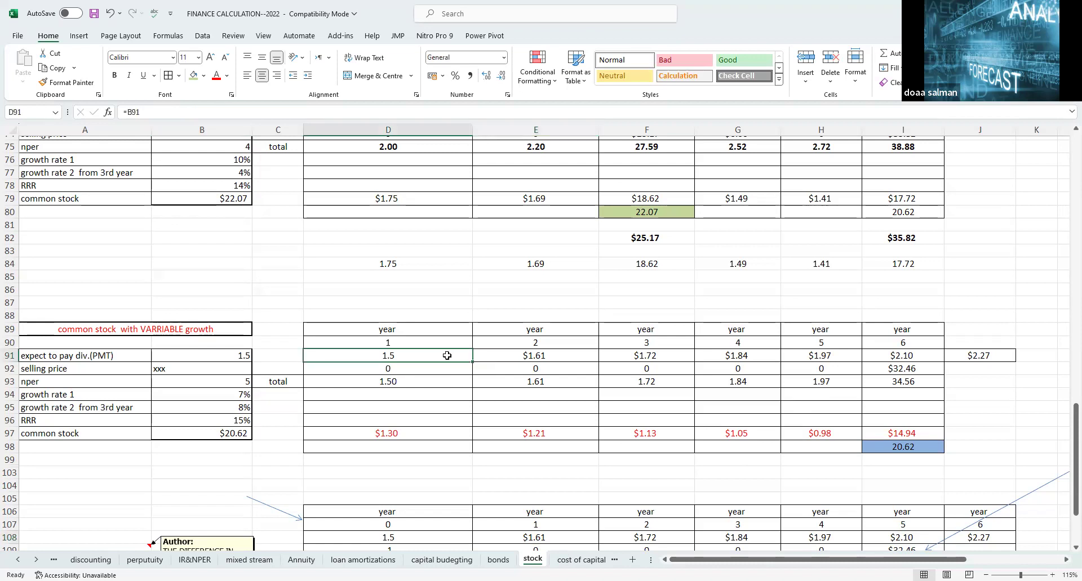
pyautogui.click(498, 355)
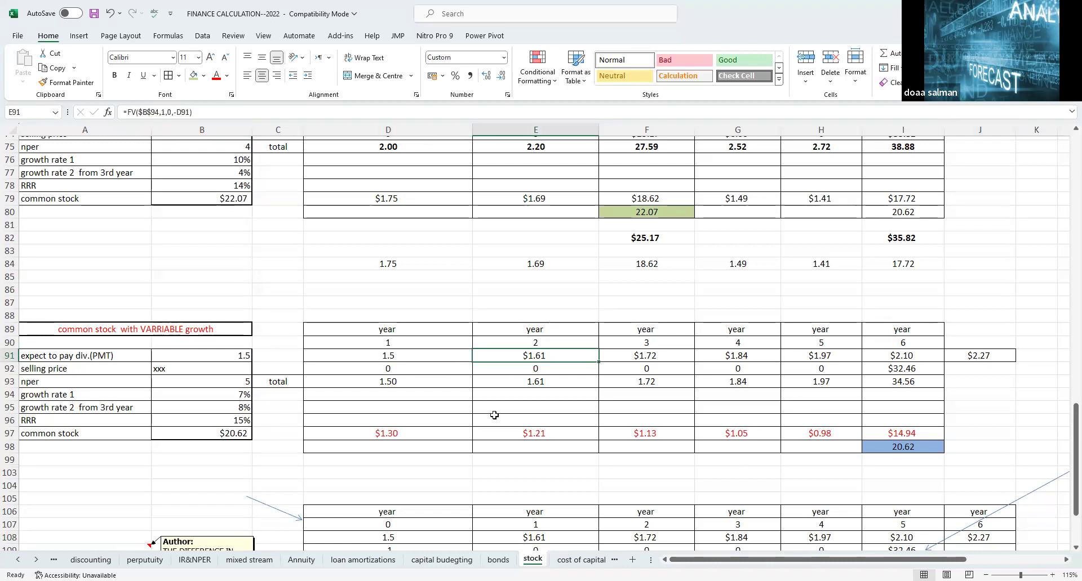
pyautogui.click(660, 358)
pyautogui.click(718, 359)
pyautogui.click(817, 354)
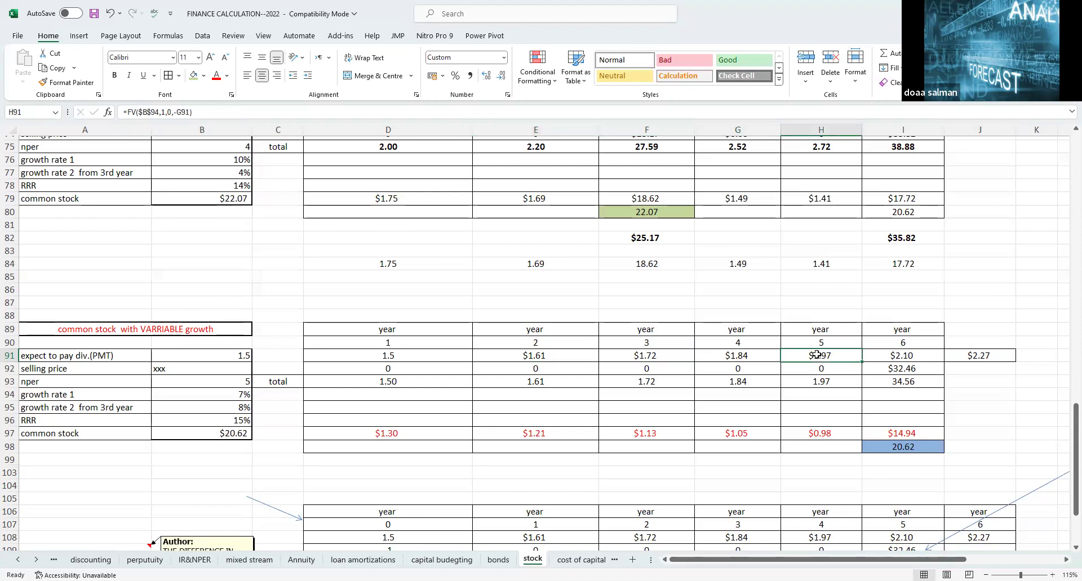
pyautogui.click(884, 358)
pyautogui.click(985, 355)
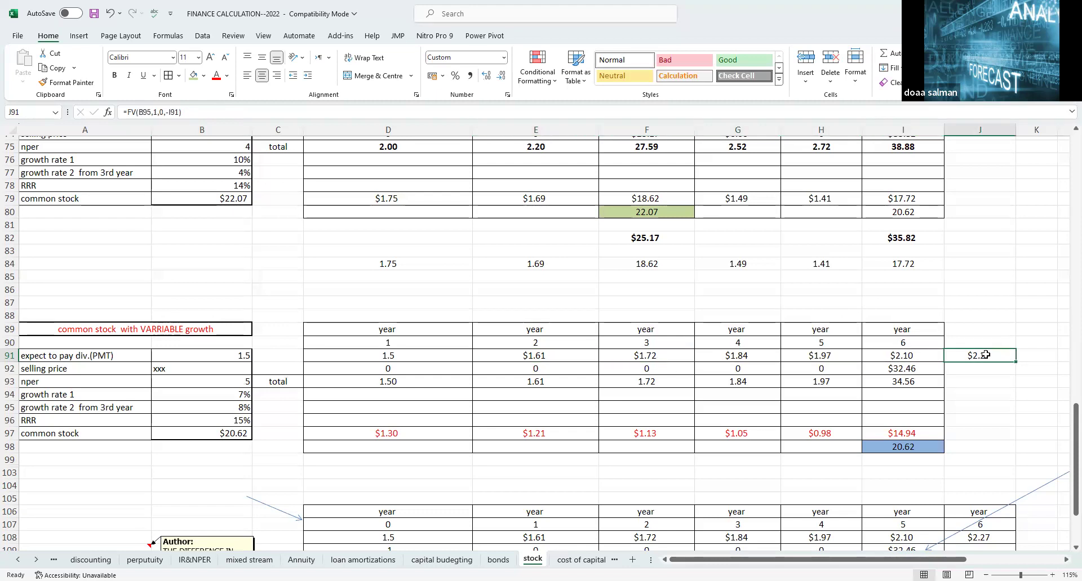
pyautogui.click(408, 110)
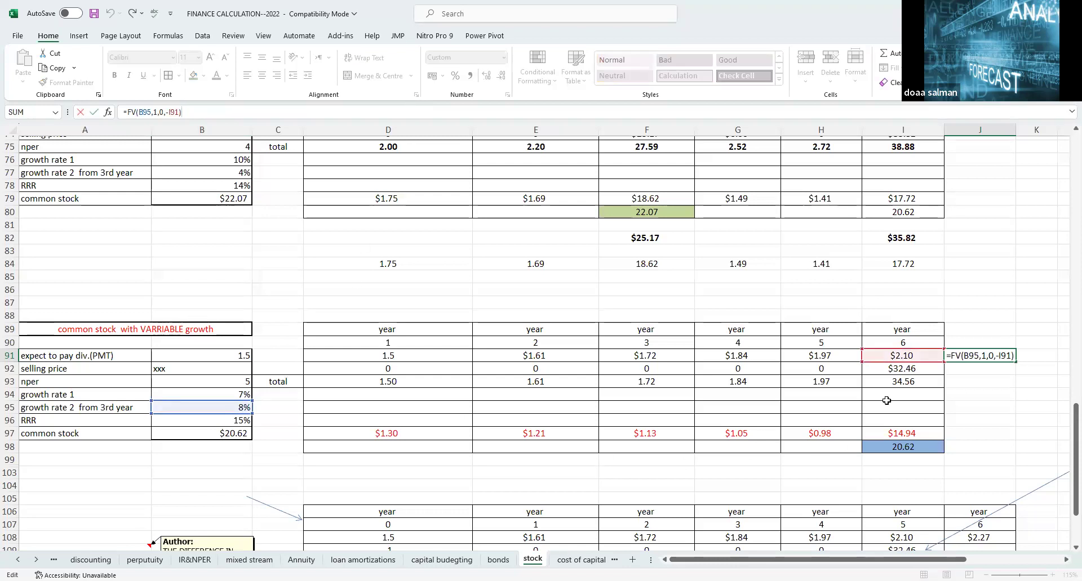
pyautogui.click(978, 397)
pyautogui.click(973, 358)
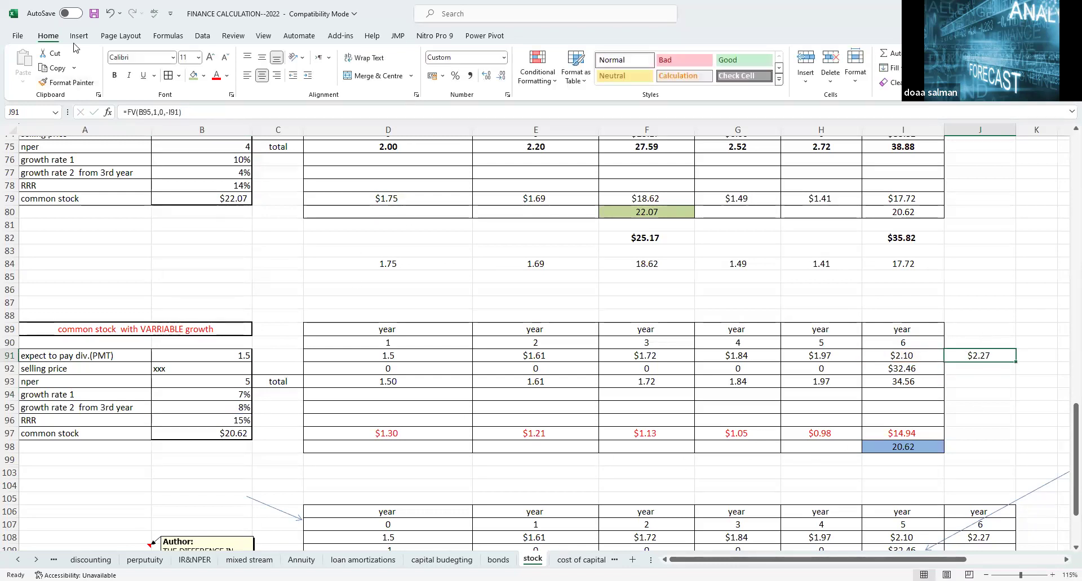
# - Draw a straight arrow from the dividend in J91 to the year 6 selling price in I92
pyautogui.click(79, 35)
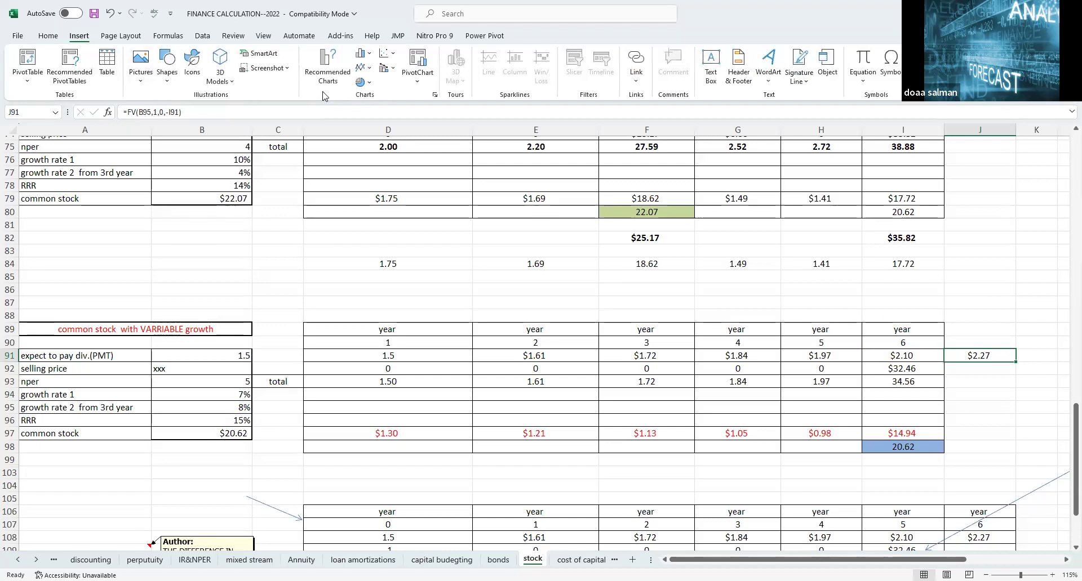
pyautogui.click(165, 82)
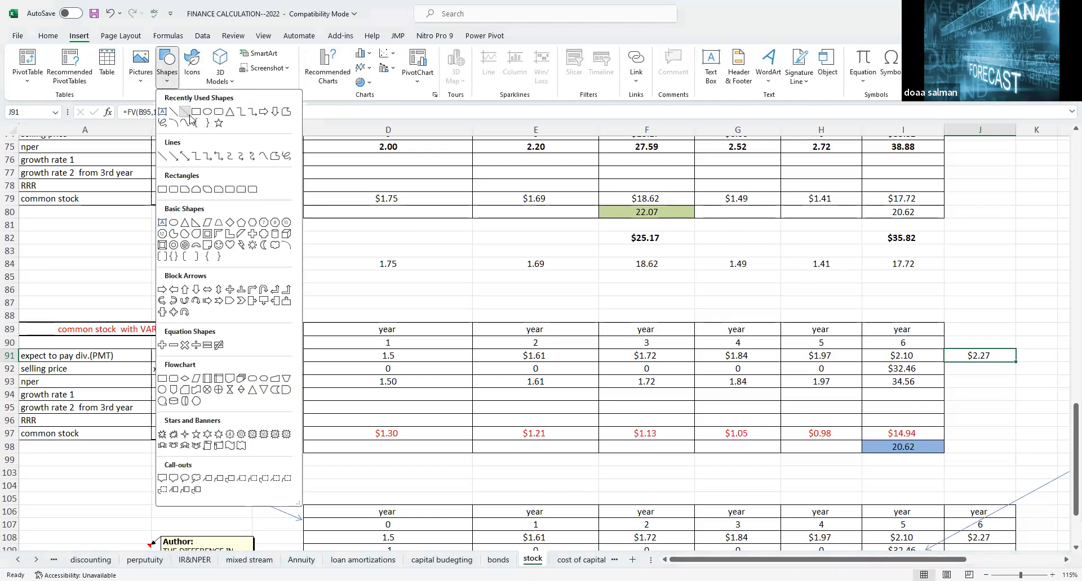
pyautogui.click(189, 115)
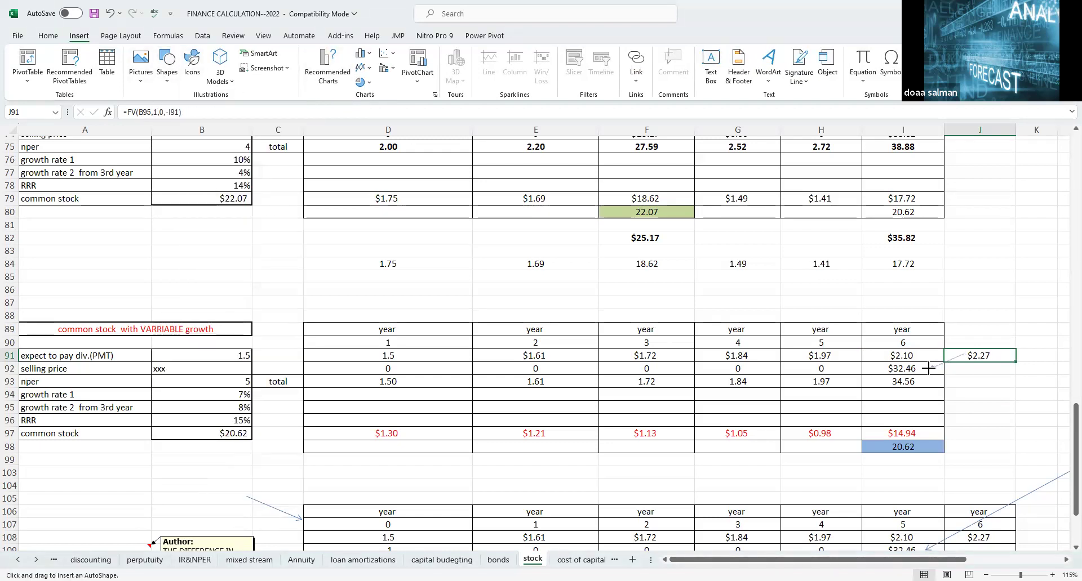
pyautogui.moveTo(963, 354); pyautogui.dragTo(928, 368)
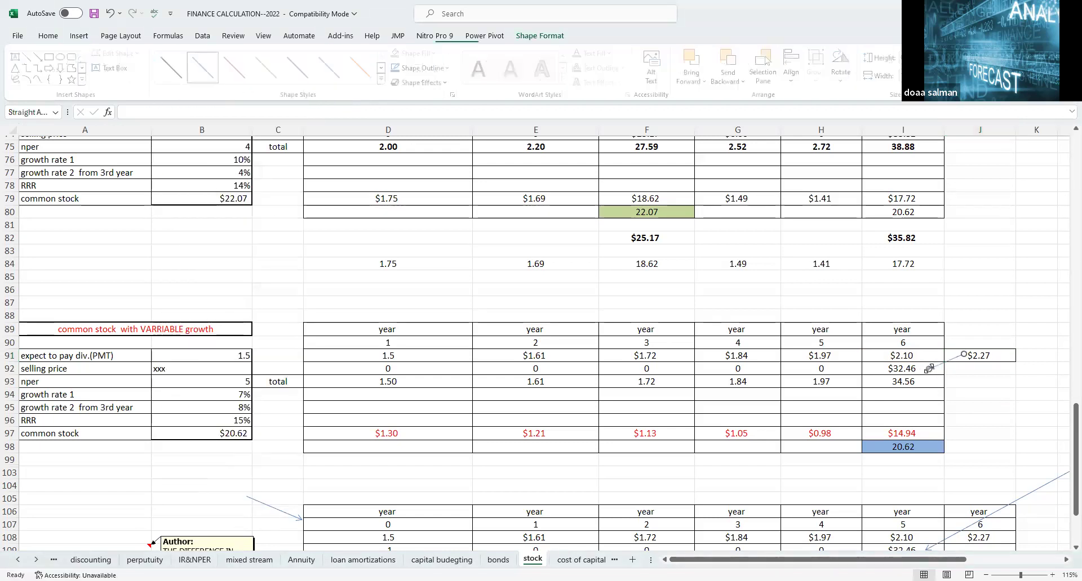
# - Shade the total row D93:I93 with the green fill color
pyautogui.click(502, 377)
pyautogui.click(638, 380)
pyautogui.click(744, 372)
pyautogui.click(748, 383)
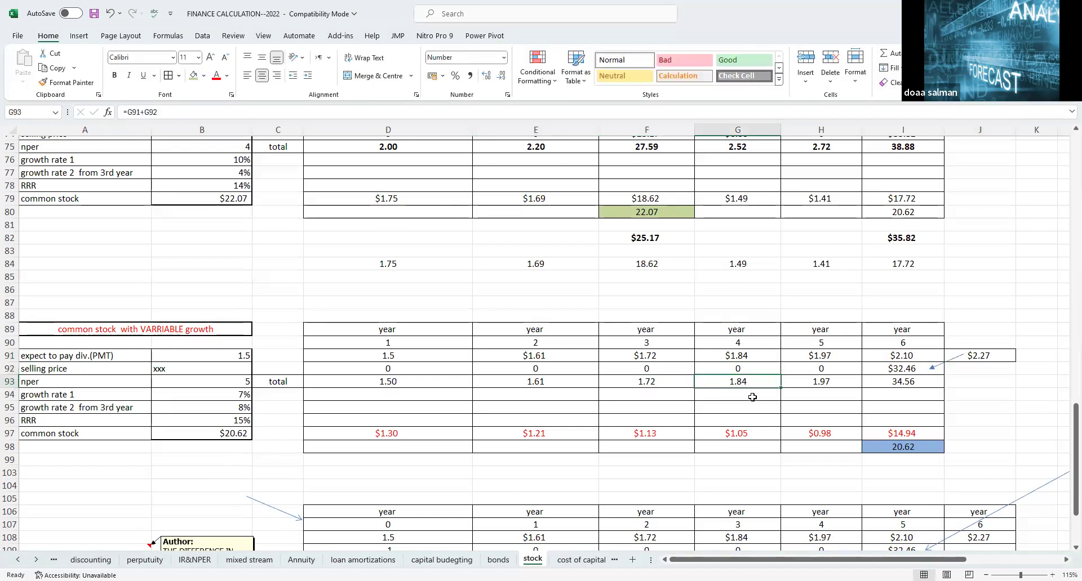
pyautogui.click(740, 397)
pyautogui.moveTo(397, 380); pyautogui.dragTo(907, 382)
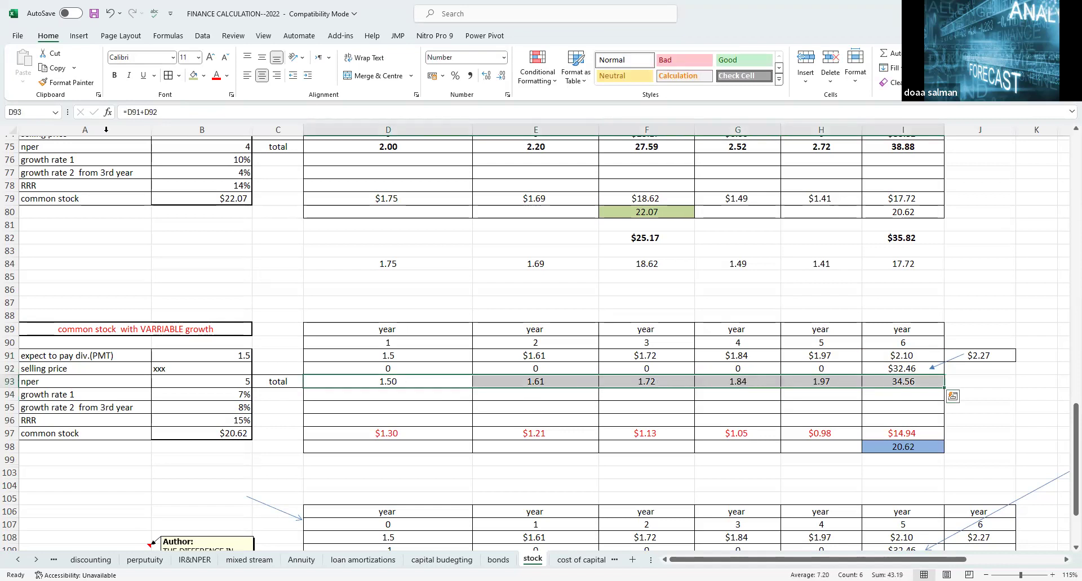
pyautogui.click(191, 79)
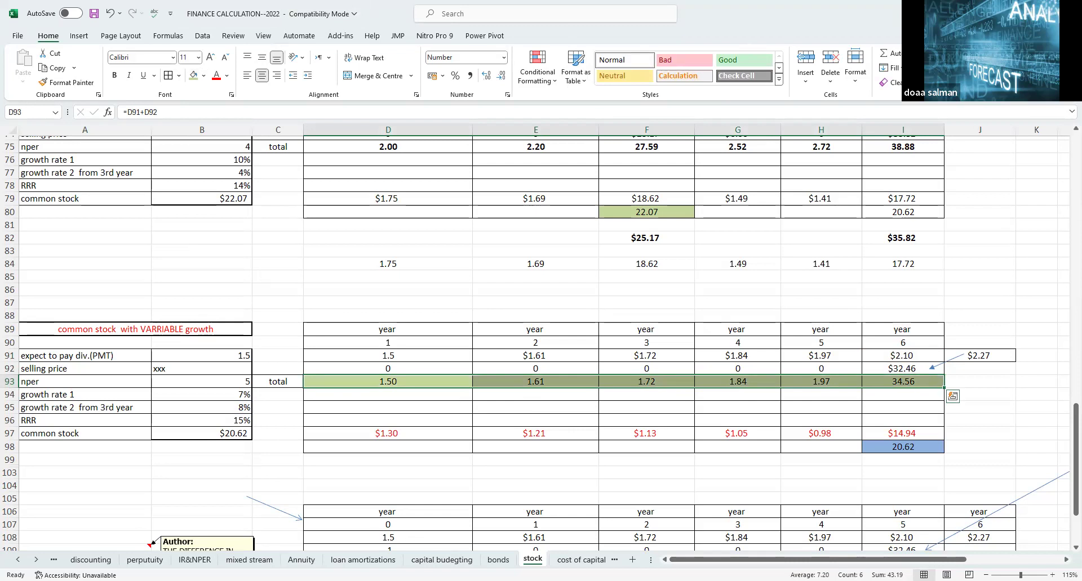
# - Calculate the stock value in J93 with =NPV(B96,D93:I93), using the RRR and the yearly totals
pyautogui.click(970, 383)
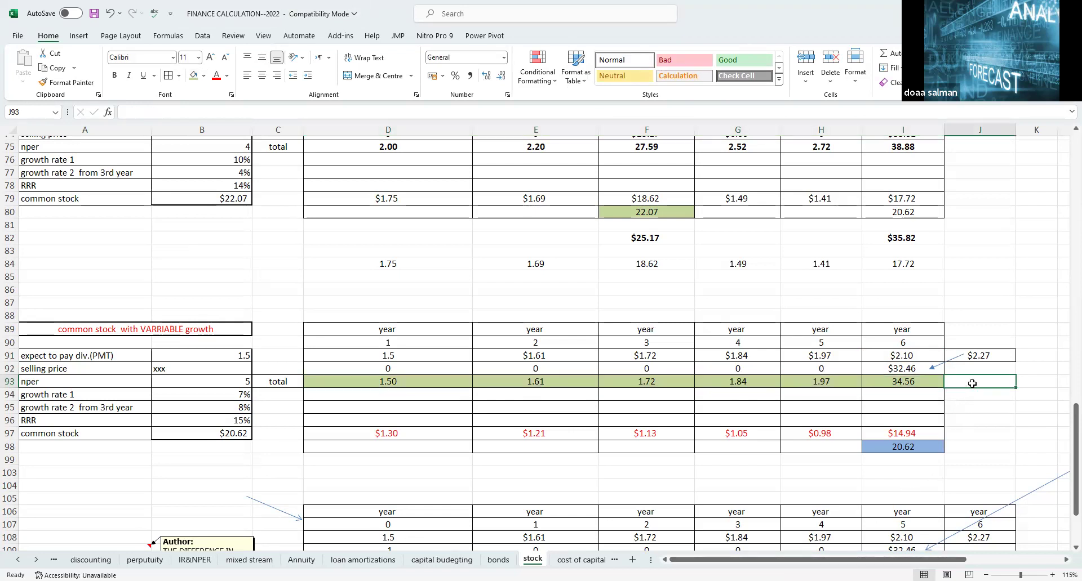
pyautogui.write('=')
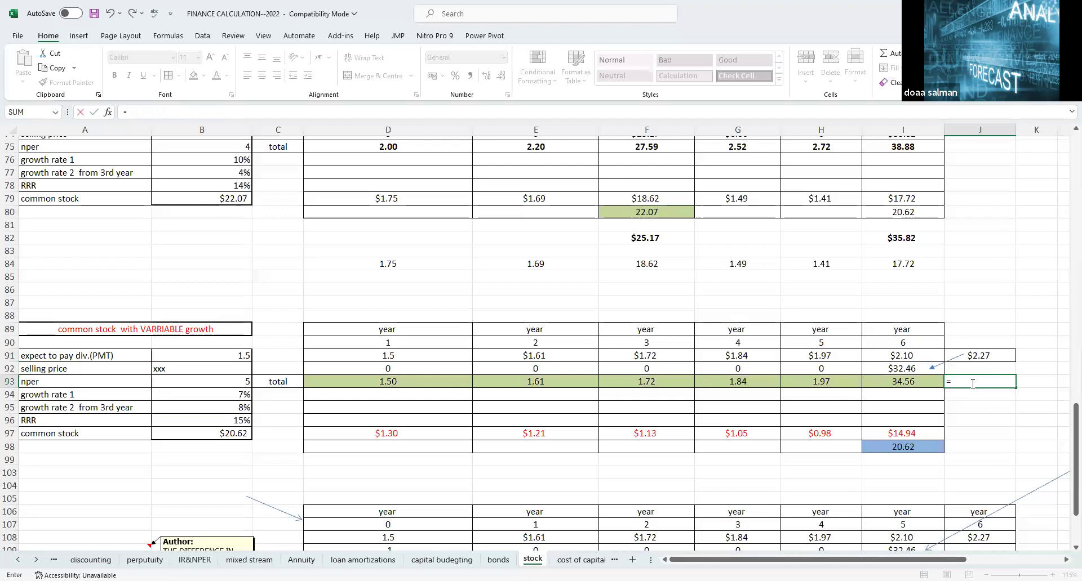
pyautogui.write('npv(')
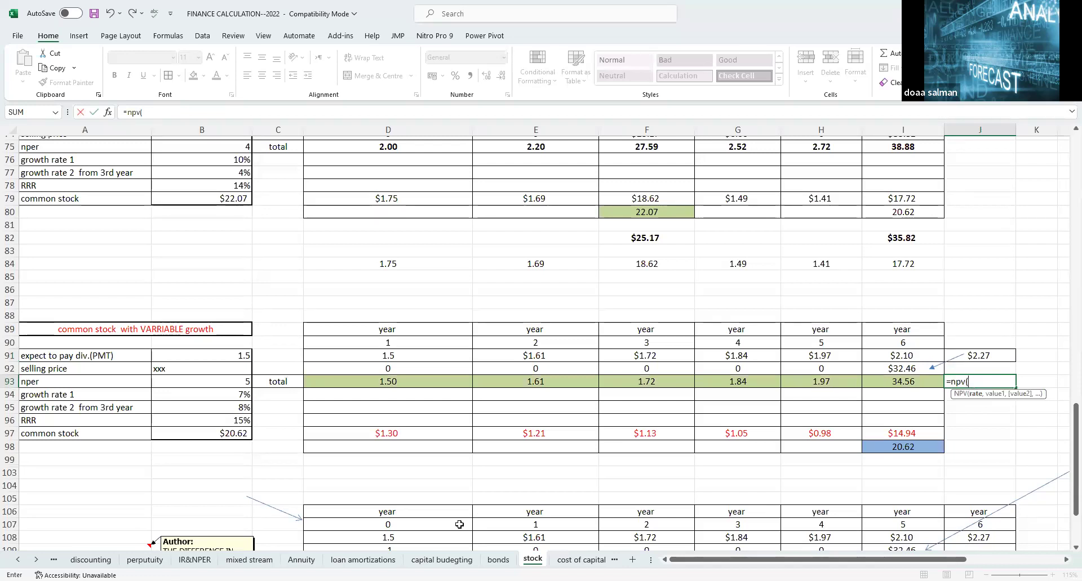
pyautogui.click(199, 420)
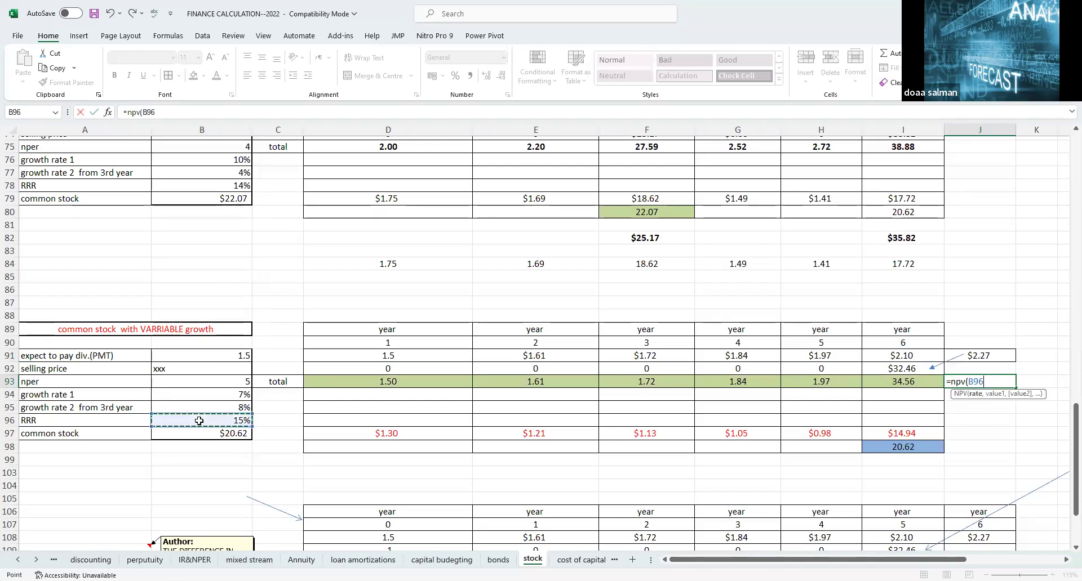
pyautogui.write(',')
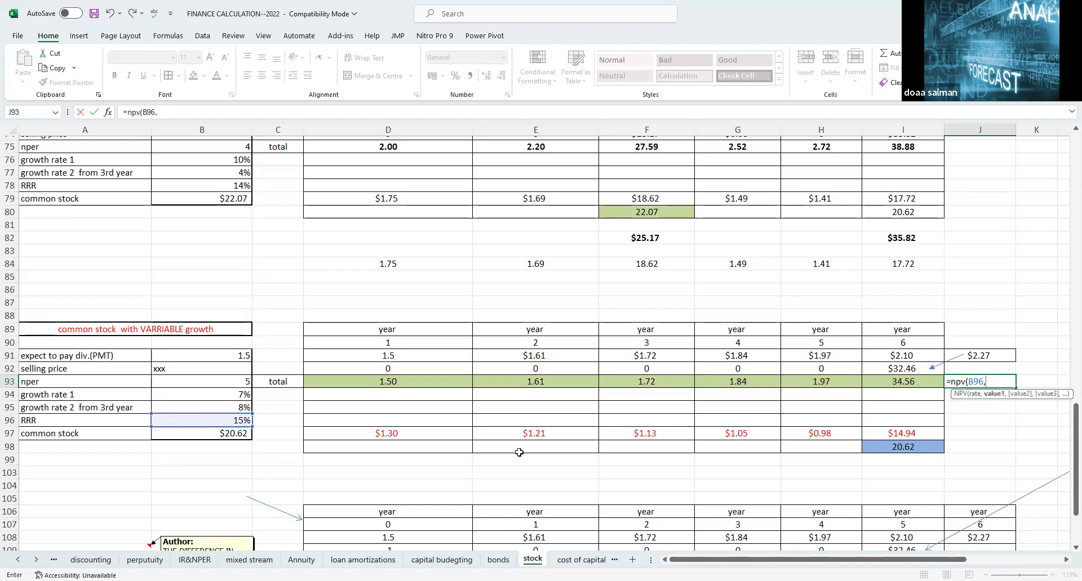
pyautogui.moveTo(438, 383); pyautogui.dragTo(600, 381)
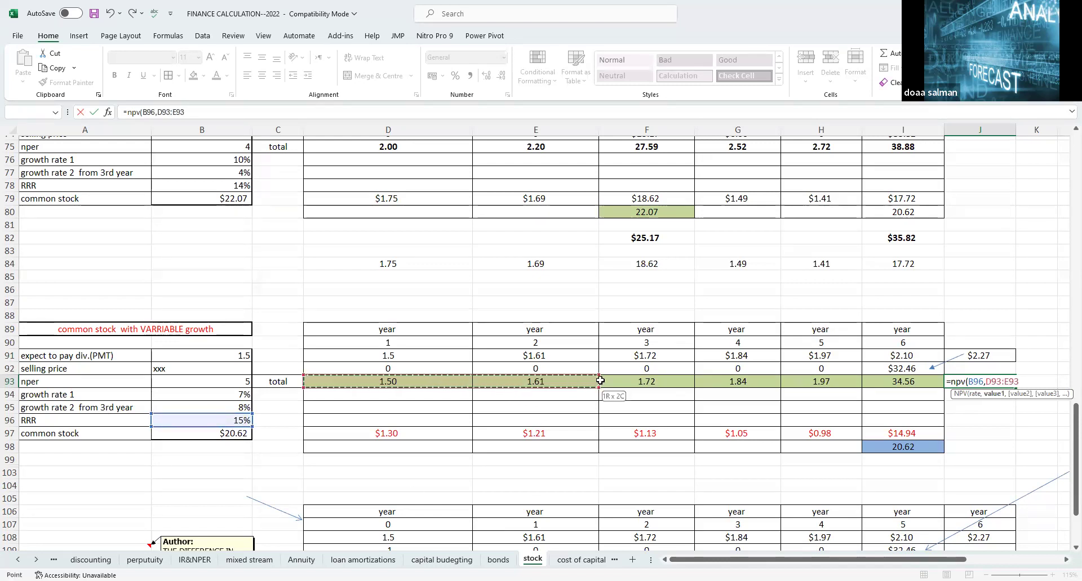
pyautogui.keyDown('shift'); pyautogui.click(865, 382); pyautogui.keyUp('shift')
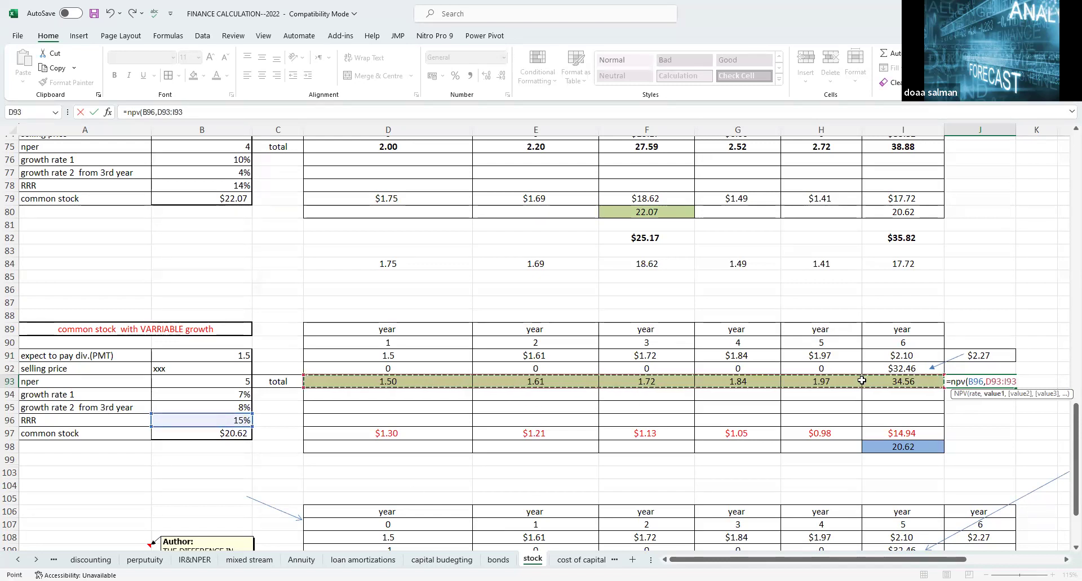
pyautogui.press('Return')
# - Fill the NPV cell J93 with the same green and enter the label "npvv" in K93
pyautogui.click(994, 382)
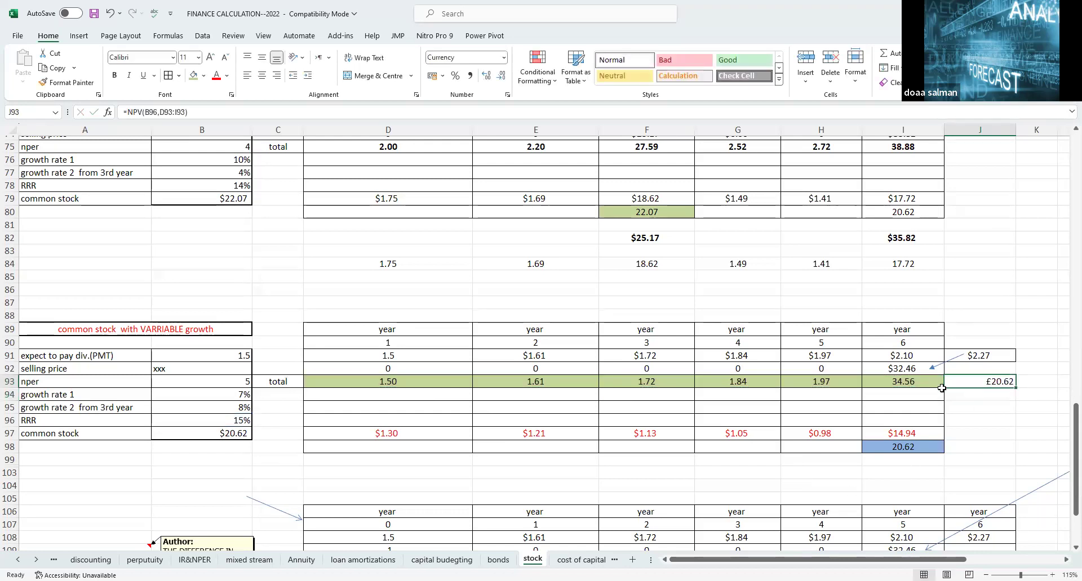
pyautogui.click(191, 77)
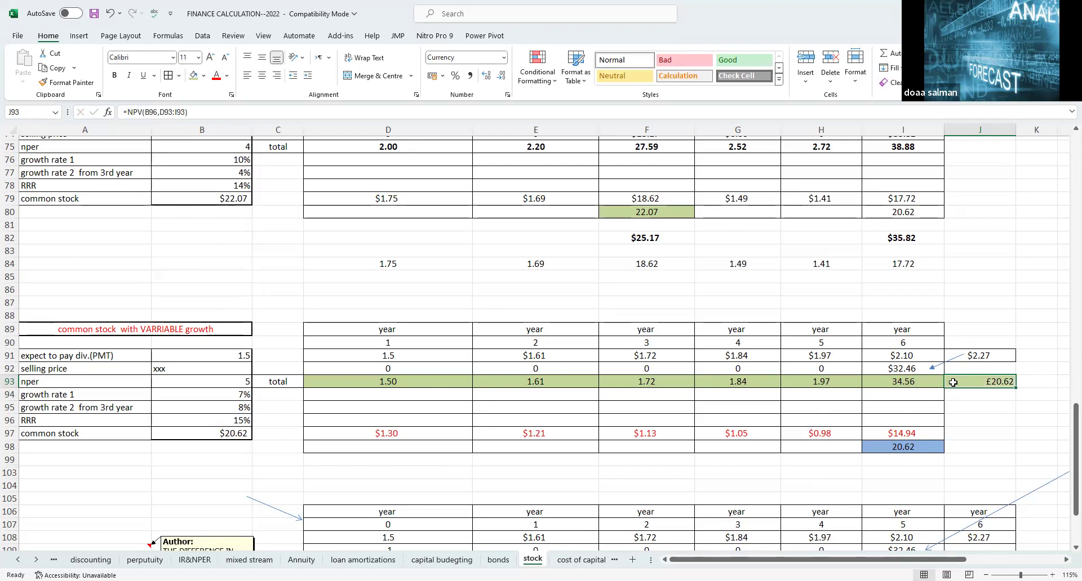
pyautogui.click(1041, 384)
pyautogui.write('npvv')
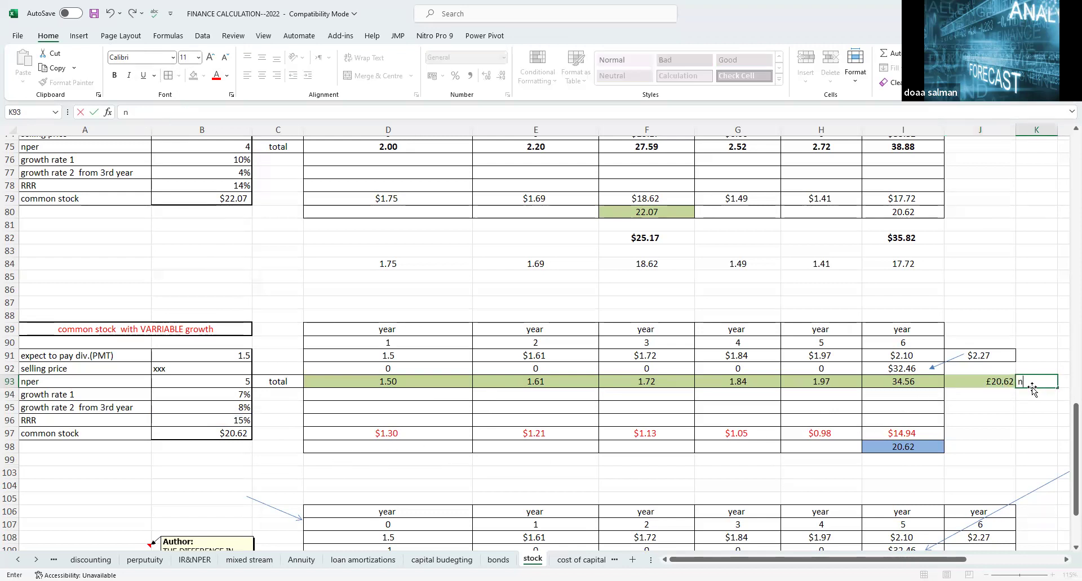
pyautogui.click(1009, 432)
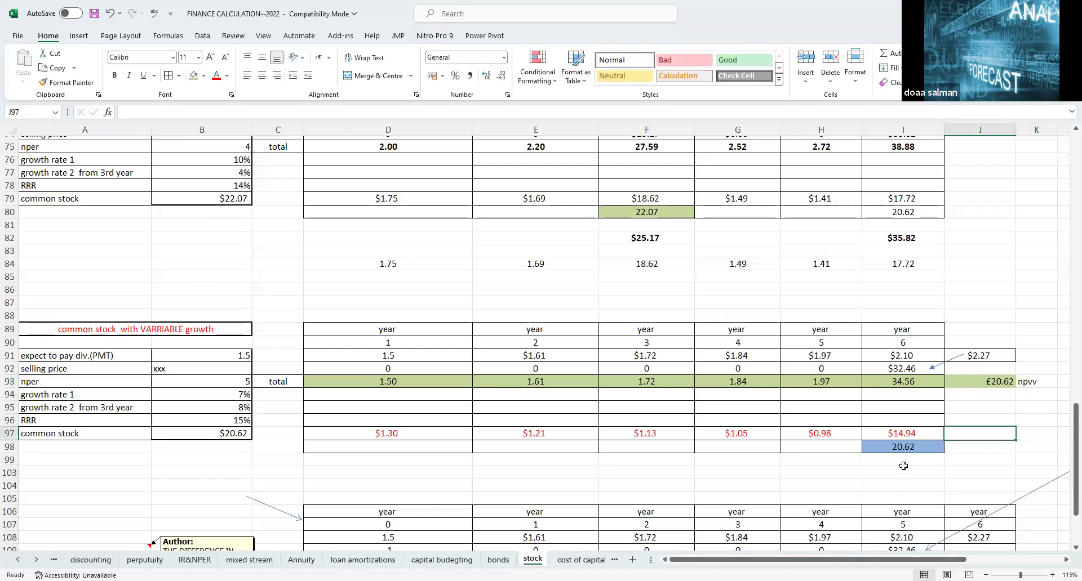
# - Compare the year 0 version of the table in rows 106 to 115 and inspect the selling price formula in I109
pyautogui.scroll(-3, 903, 466)
pyautogui.scroll(-2, 903, 465)
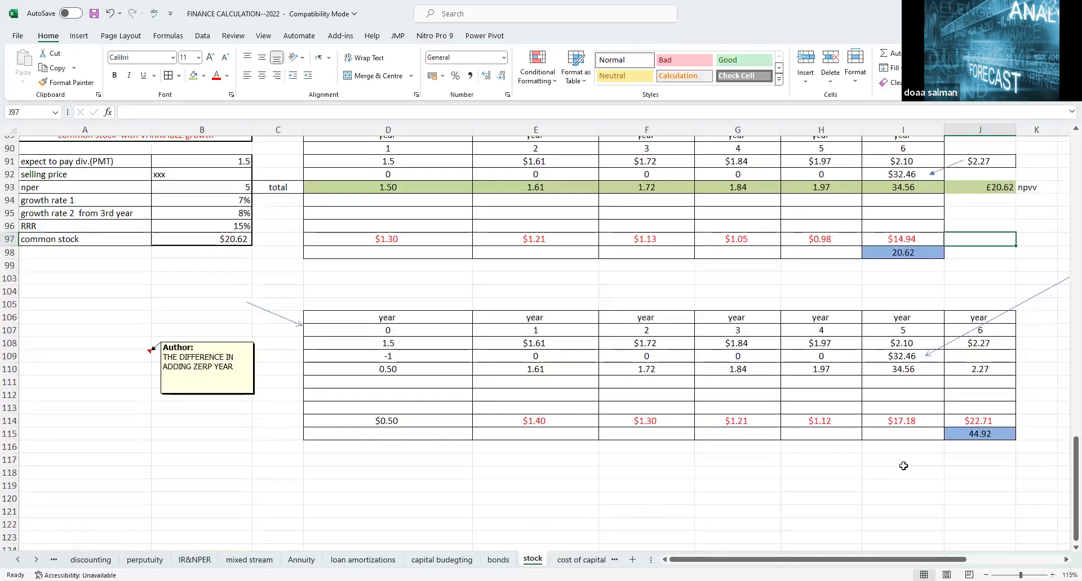
pyautogui.scroll(3, 867, 486)
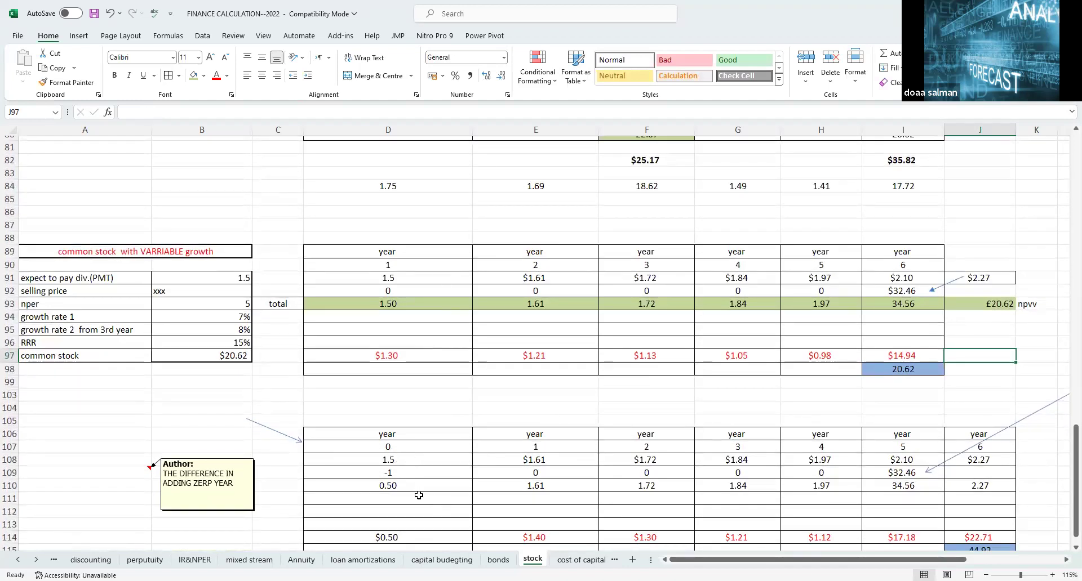
pyautogui.scroll(-1, 915, 427)
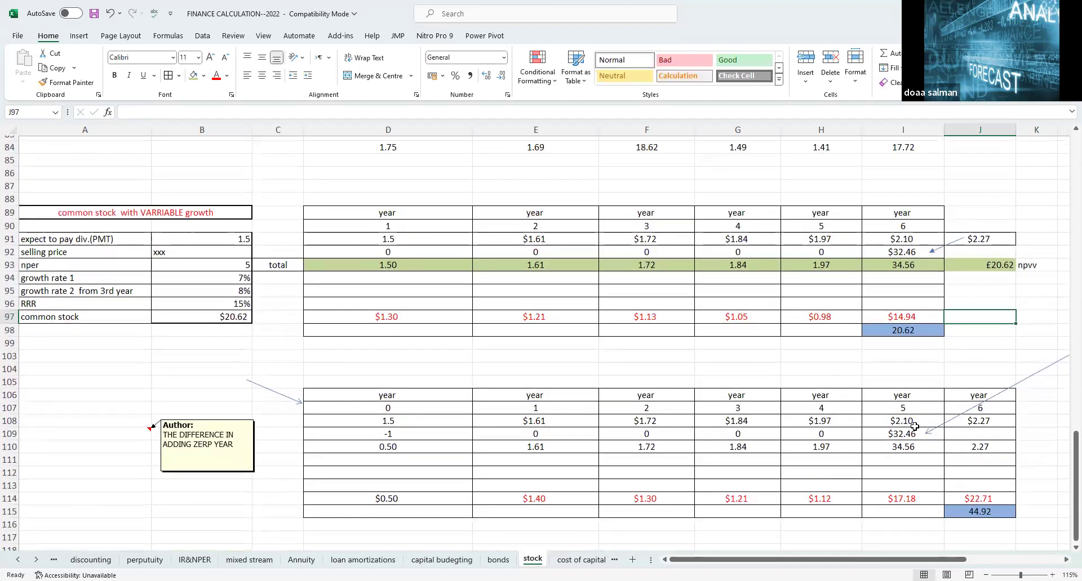
pyautogui.click(916, 436)
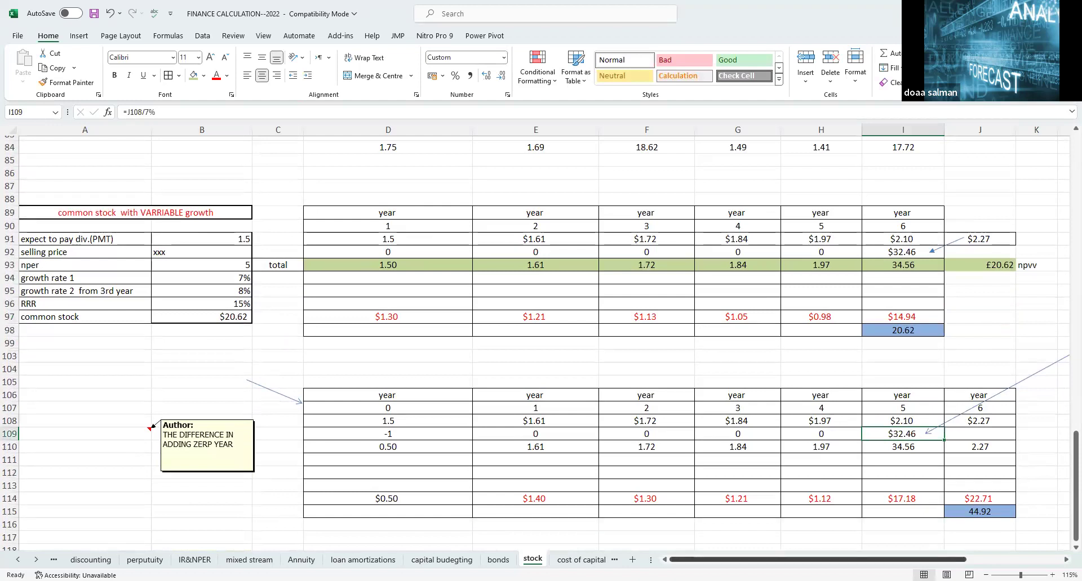
pyautogui.click(949, 421)
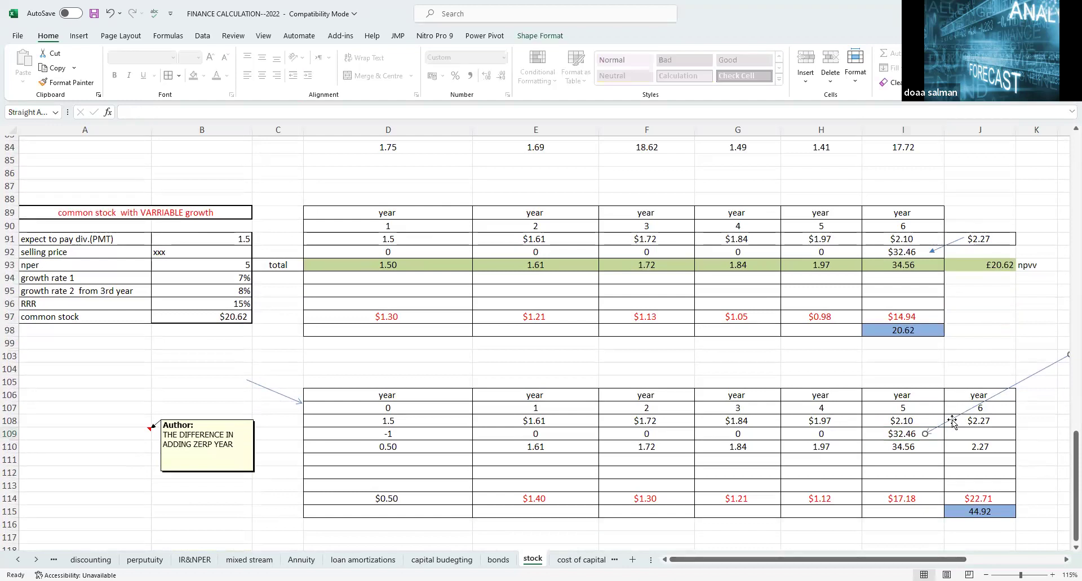
# - Delete the diagonal arrow that crosses the year 6 column and ends at the selling price in I109
pyautogui.moveTo(916, 559); pyautogui.dragTo(938, 552)
pyautogui.click(825, 424)
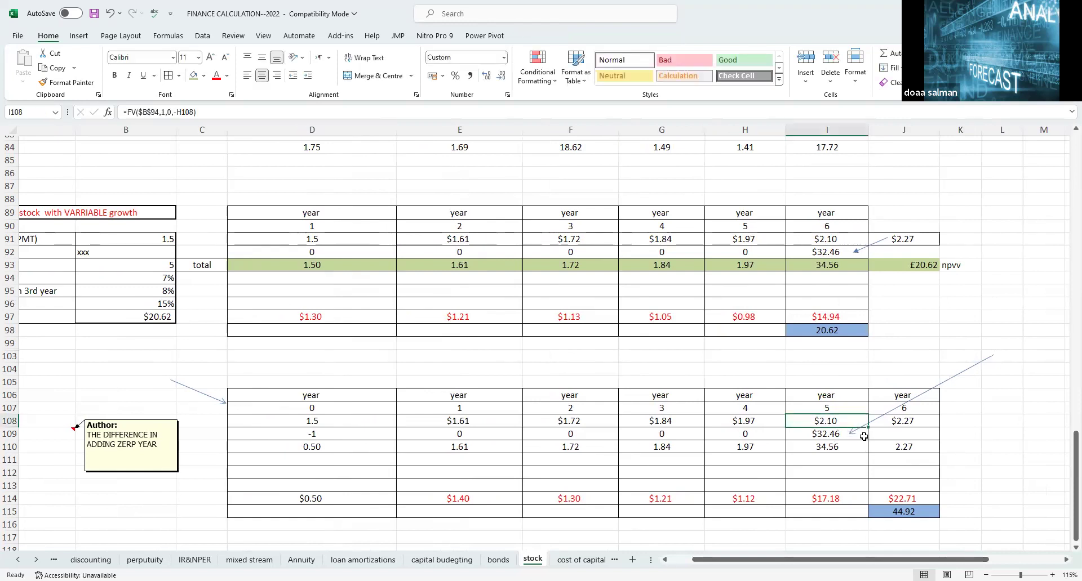
pyautogui.click(892, 414)
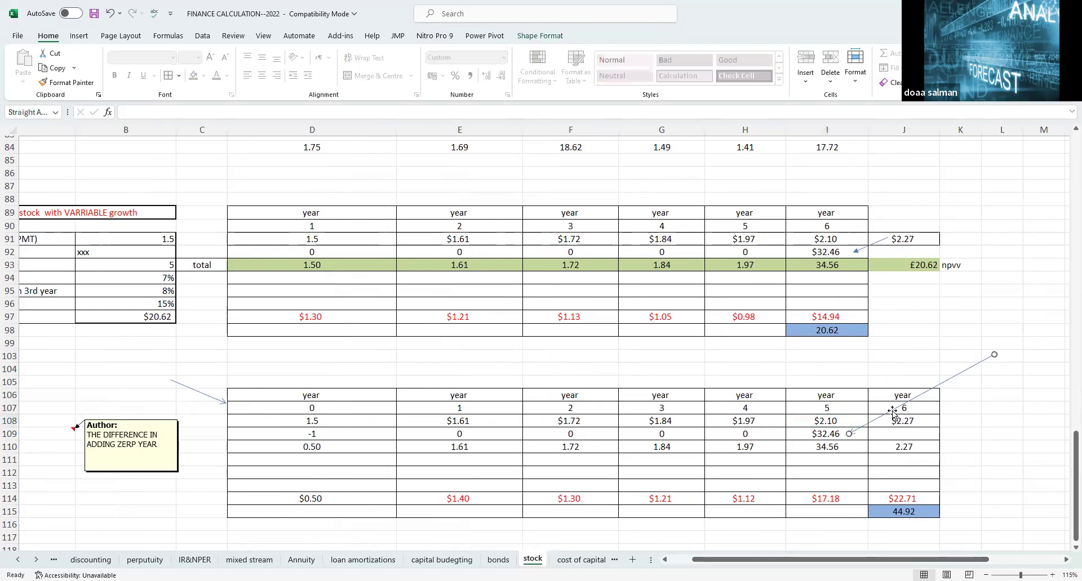
pyautogui.press('Escape')
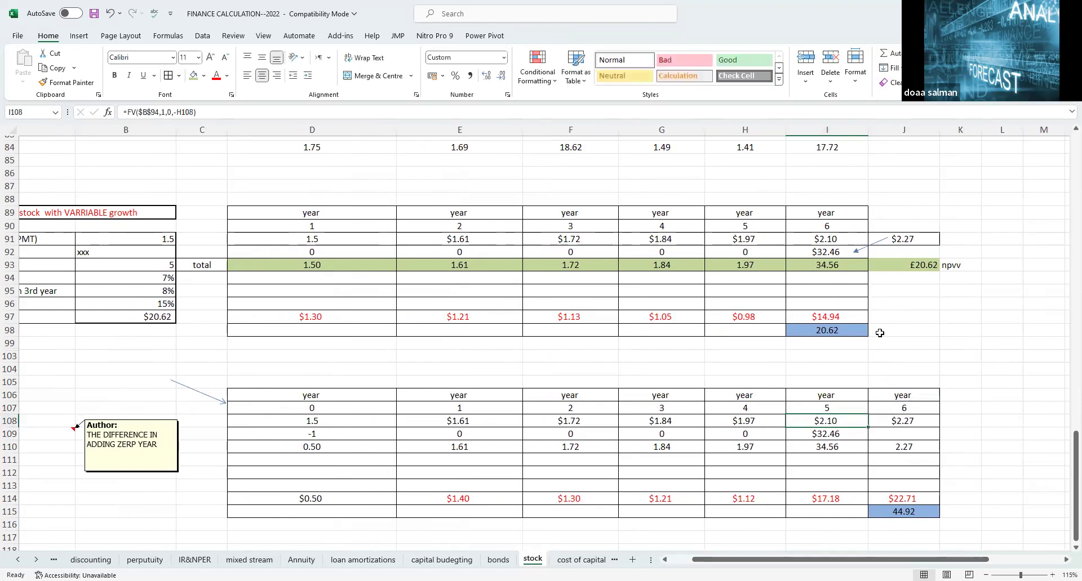
# - Compare the year 0 table with the table above by inspecting the formulas in J115, J114, I109 and D110
pyautogui.click(878, 246)
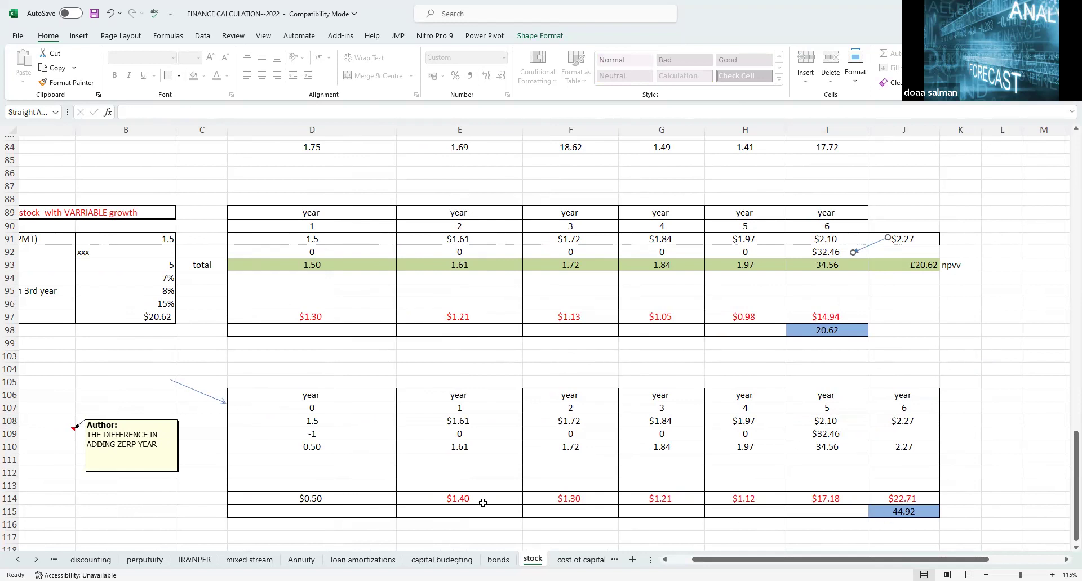
pyautogui.click(913, 510)
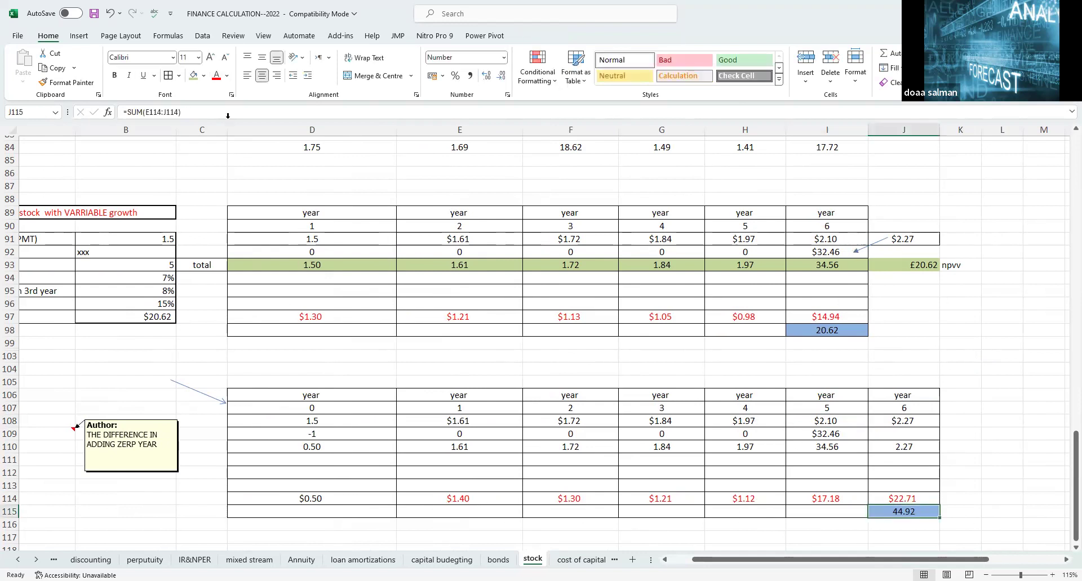
pyautogui.click(912, 500)
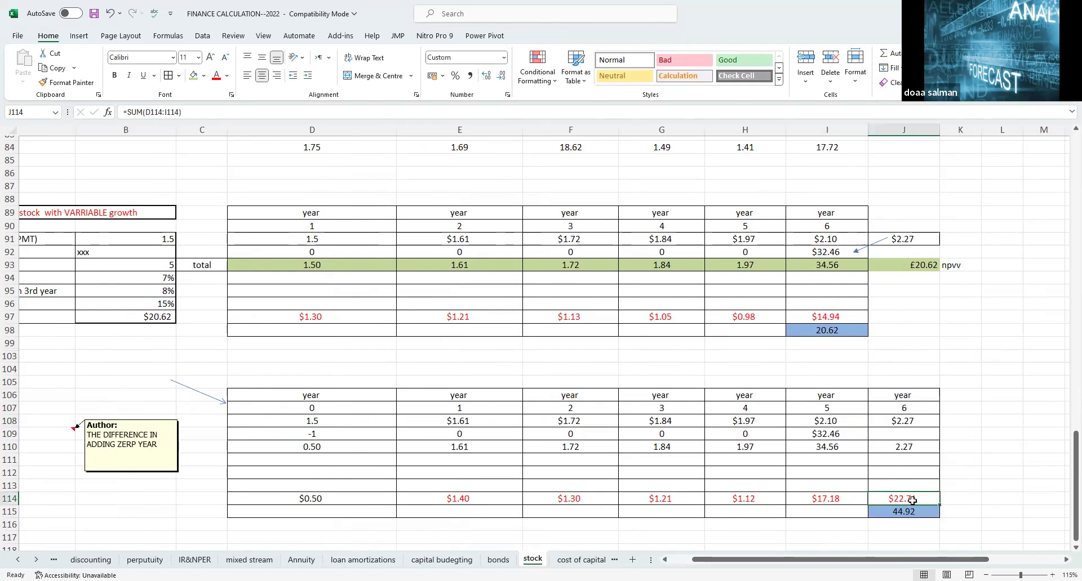
pyautogui.click(828, 250)
pyautogui.click(821, 434)
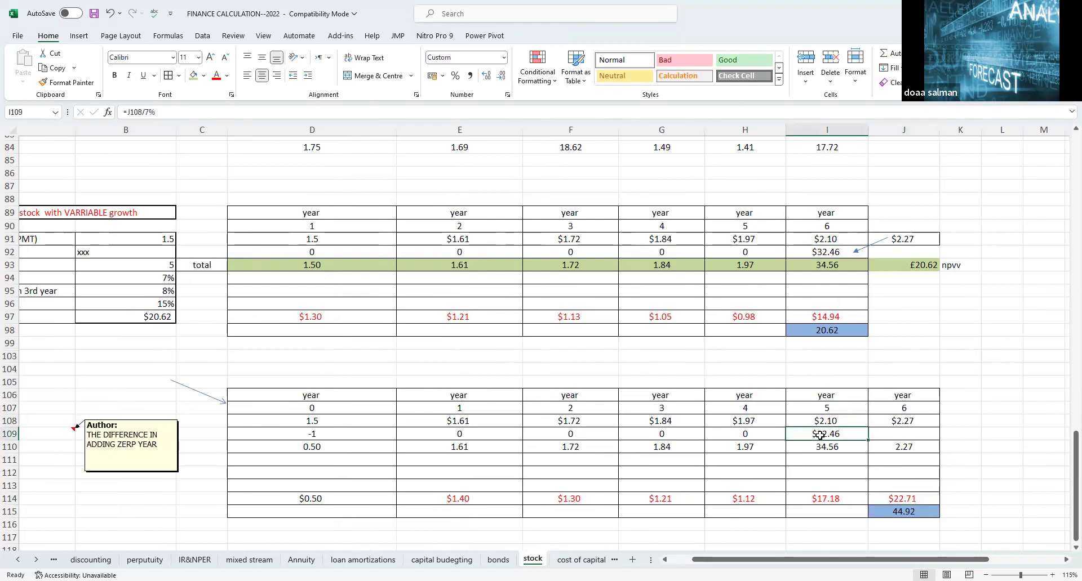
pyautogui.click(365, 445)
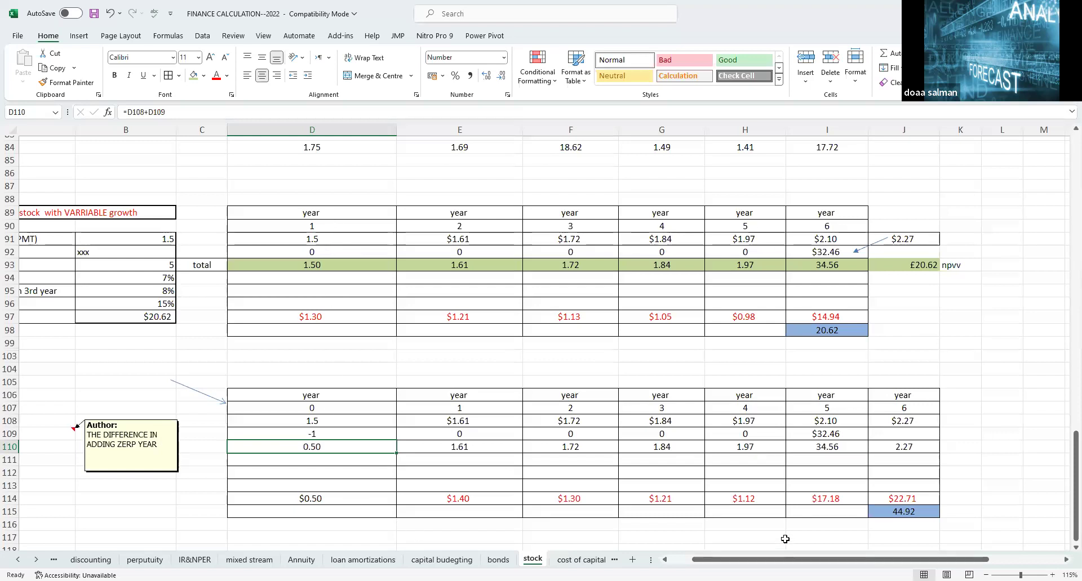
# - Review the Common Stock Valuation diagram with the zero, constant and variable growth formulas at 130% zoom
pyautogui.scroll(20, 785, 539)
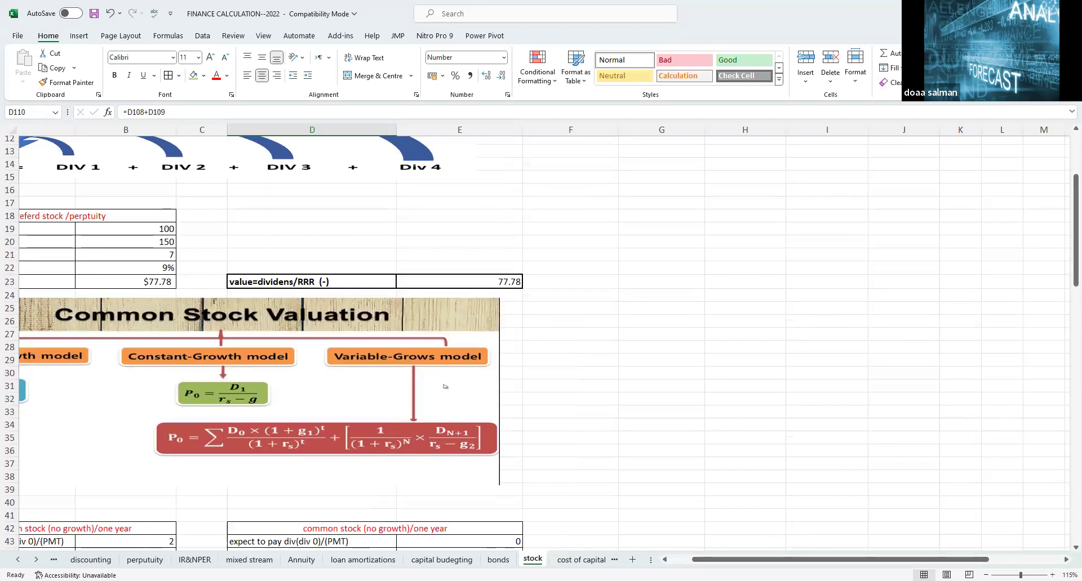
pyautogui.moveTo(823, 560); pyautogui.dragTo(799, 560)
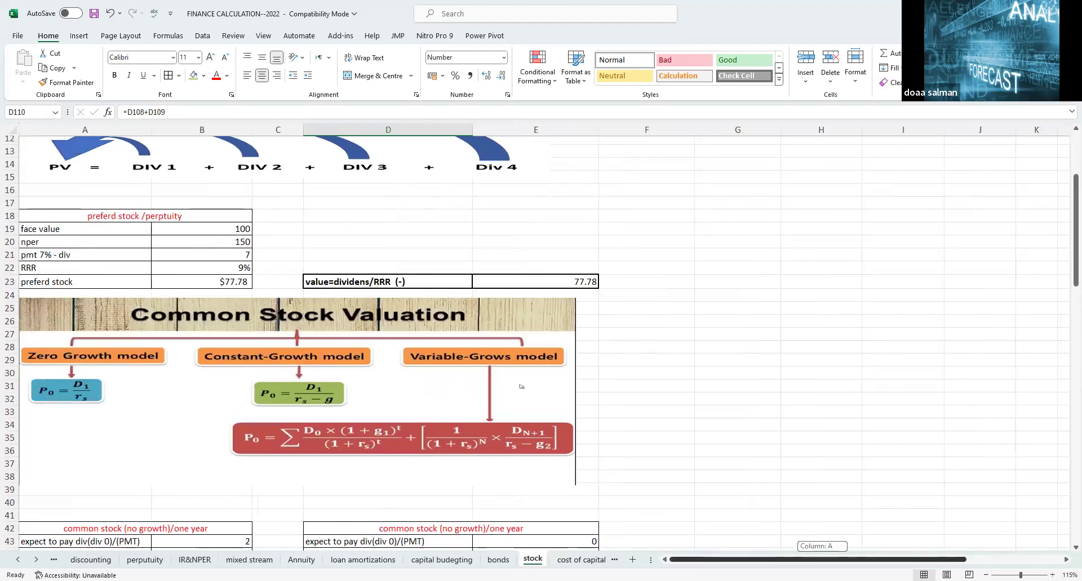
pyautogui.keyDown('ctrl'); pyautogui.scroll(1, 323, 466); pyautogui.keyUp('ctrl')
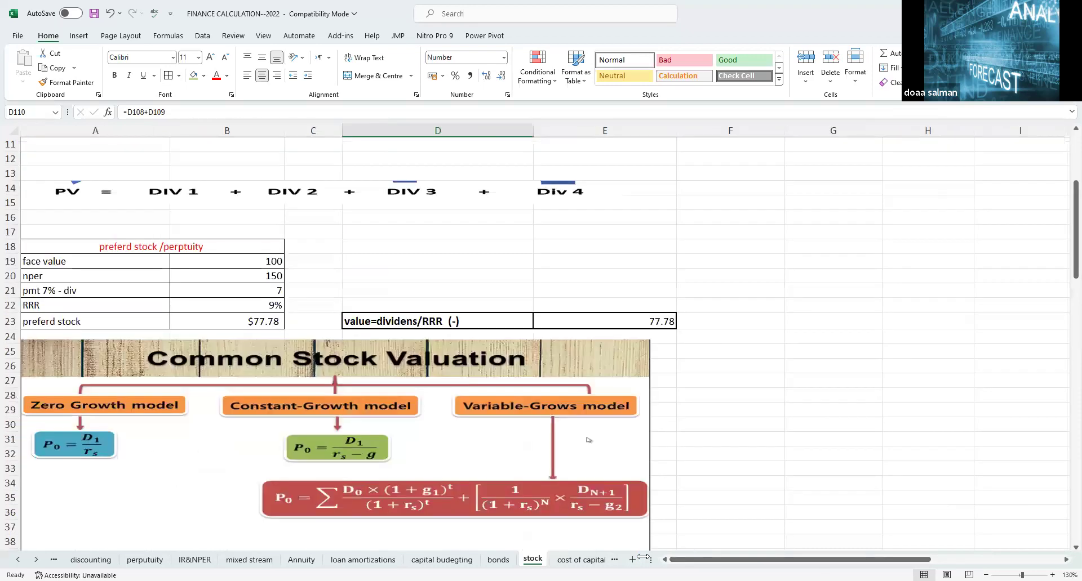